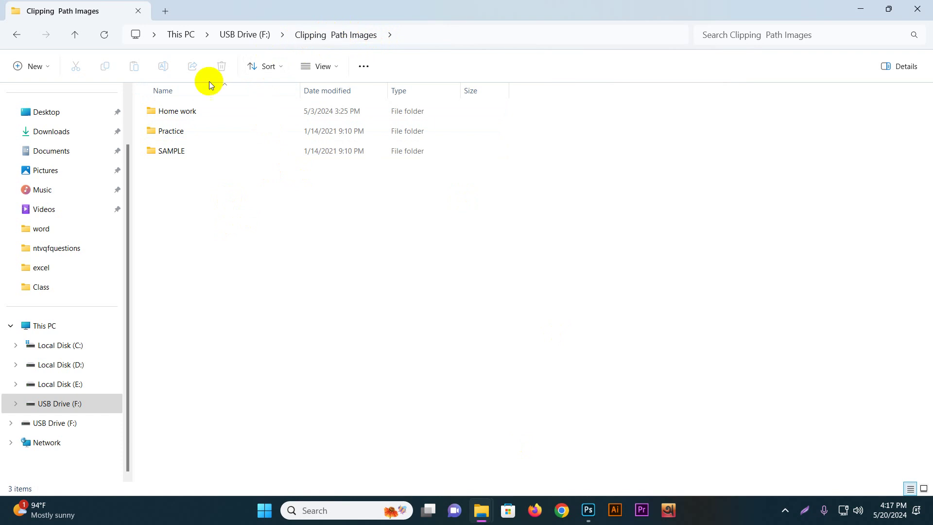
# - Open the Home work folder, show its files as large thumbnails, and open the image ^^.jpg
pyautogui.doubleClick(184, 113)
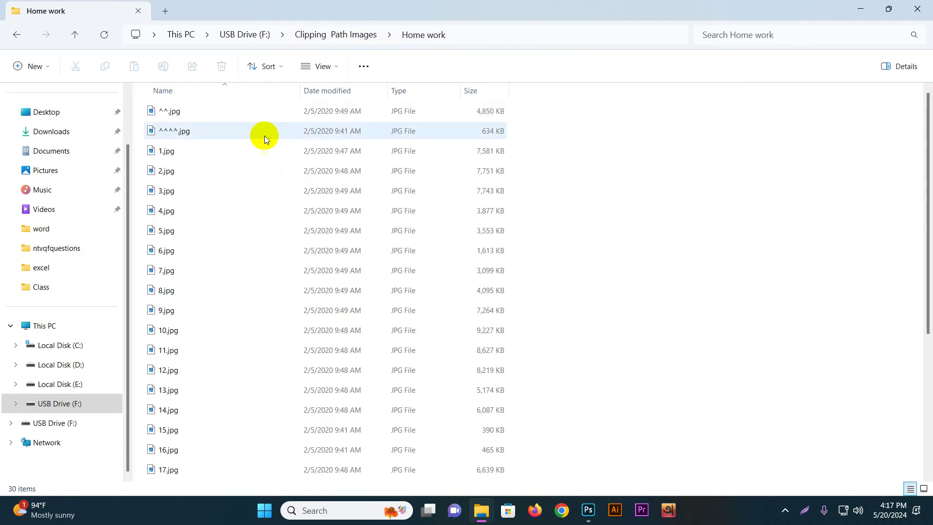
pyautogui.click(924, 489)
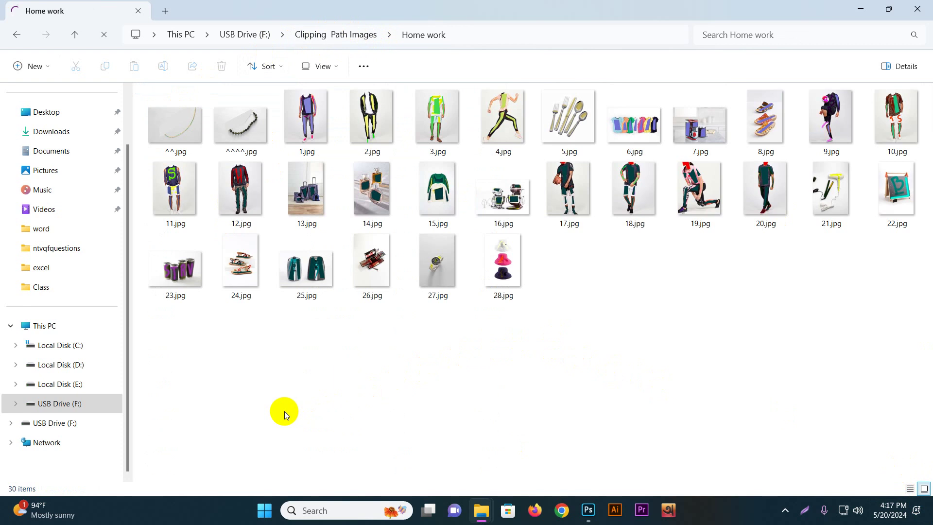
pyautogui.doubleClick(170, 130)
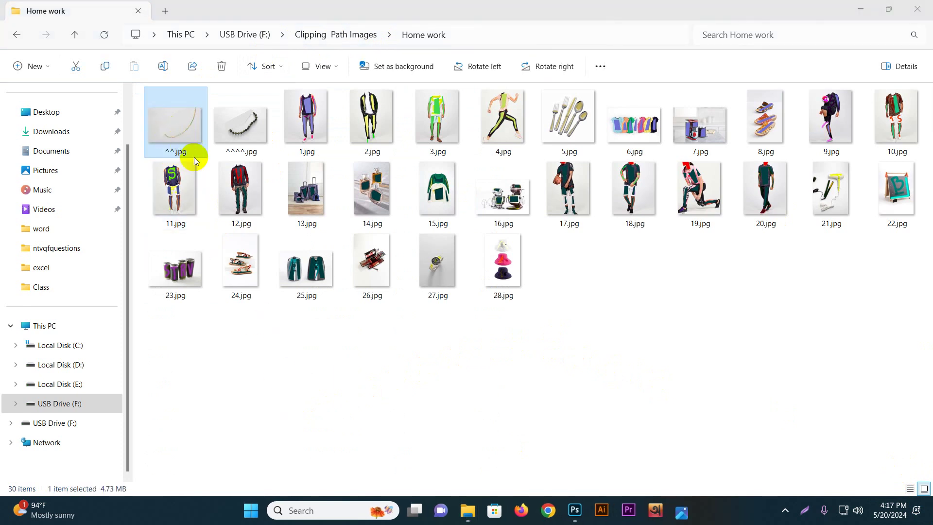
# - Examine the links of the gold chain in ^^.jpg up close along its length, and close the image
pyautogui.scroll(6, 527, 316)
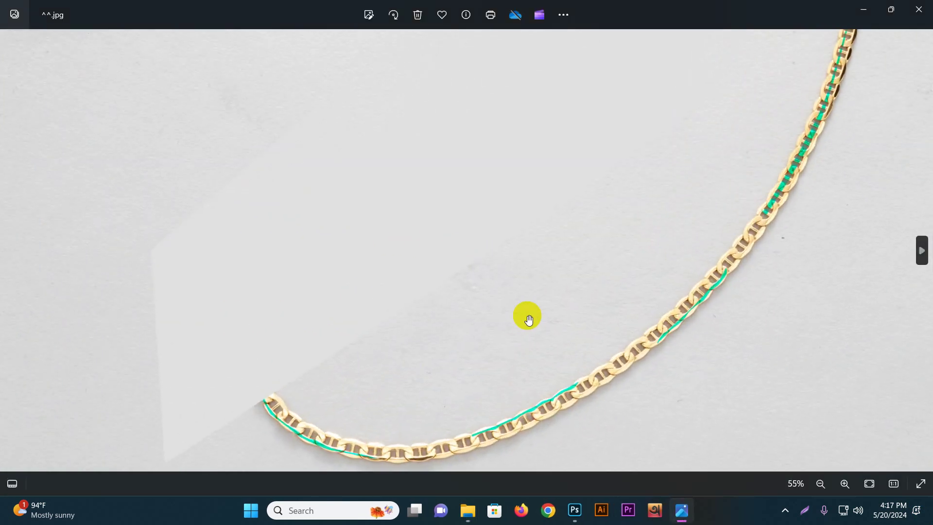
pyautogui.scroll(5, 301, 327)
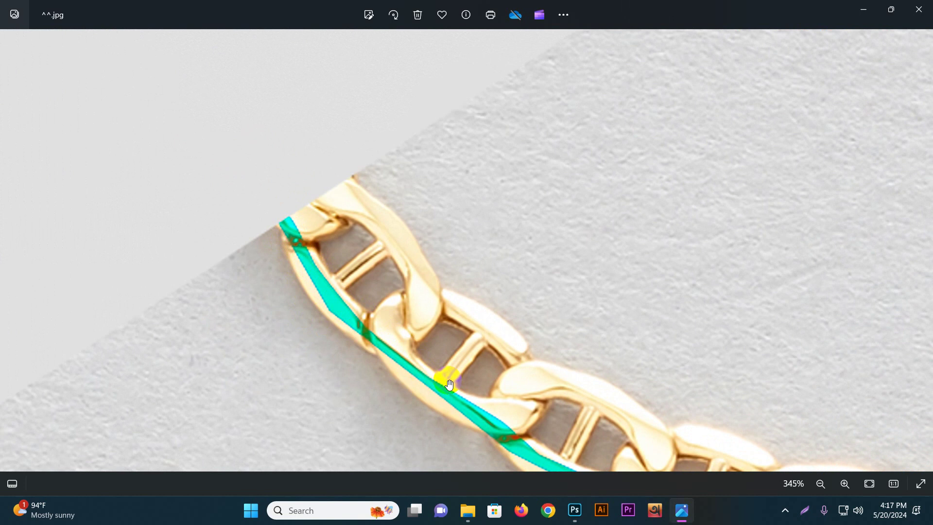
pyautogui.scroll(-5, 418, 335)
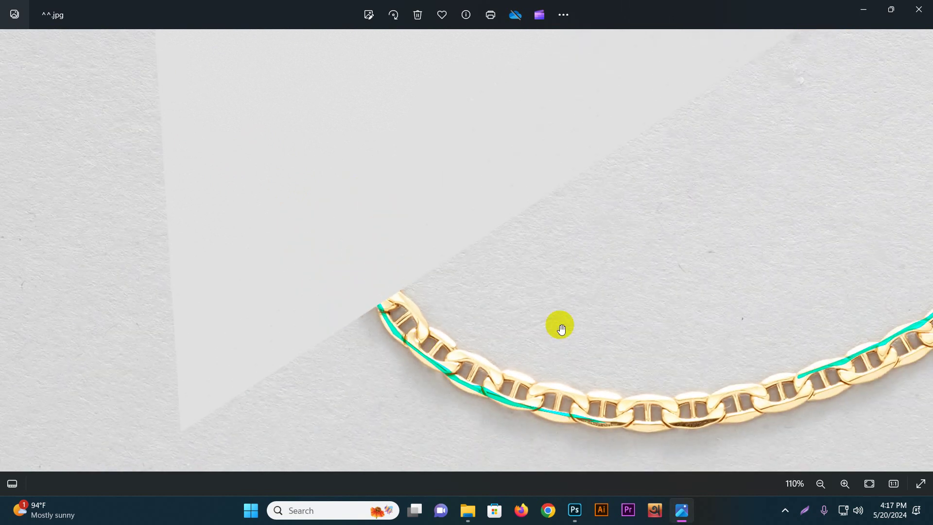
pyautogui.moveTo(733, 289); pyautogui.dragTo(416, 385)
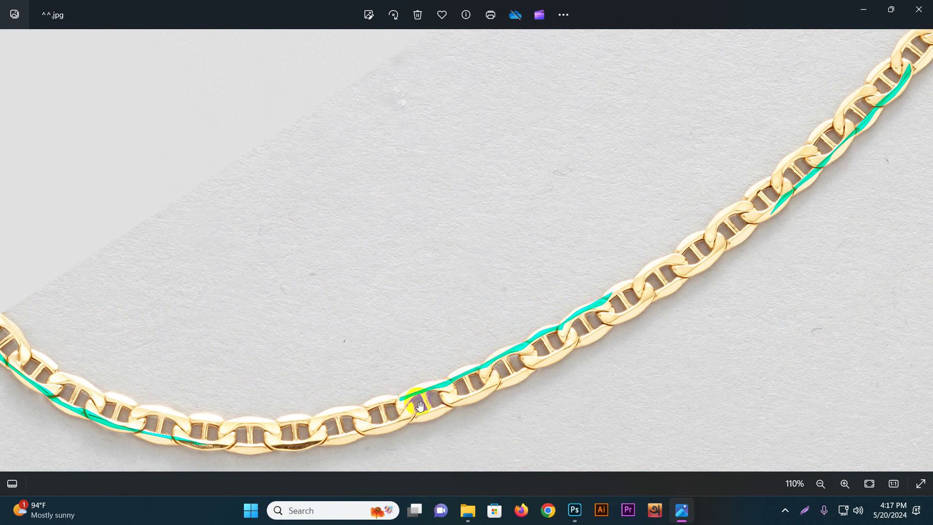
pyautogui.moveTo(708, 236); pyautogui.dragTo(161, 411)
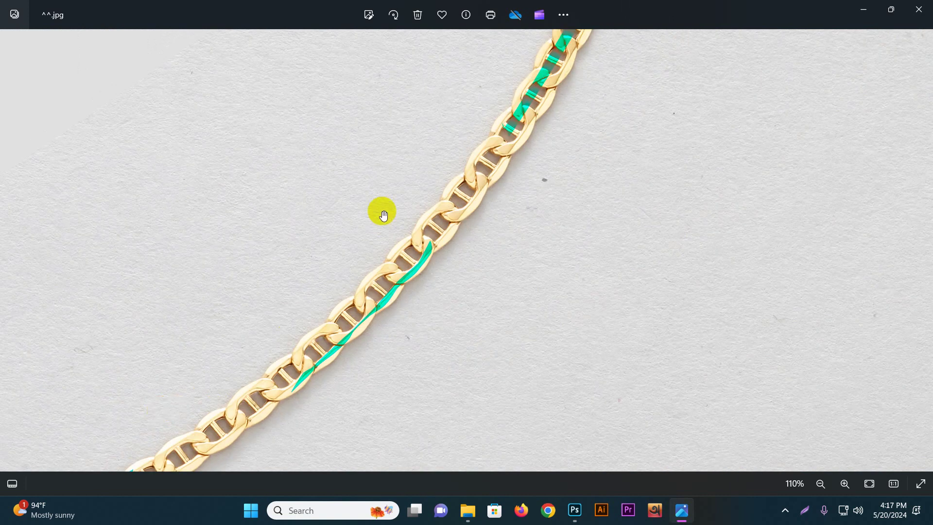
pyautogui.scroll(-5, 417, 191)
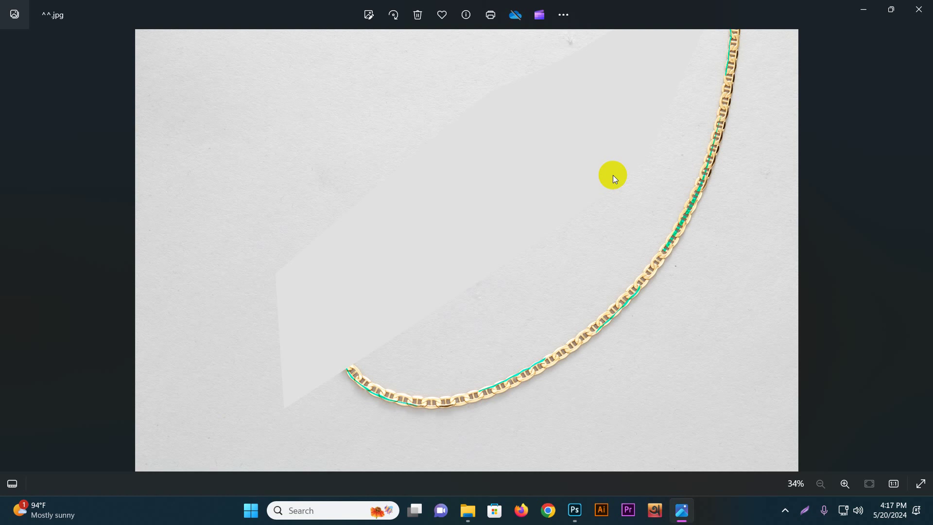
pyautogui.click(918, 9)
# - Browse the Home work images one by one from 1.jpg through 11.jpg, and close the image viewer
pyautogui.doubleClick(328, 120)
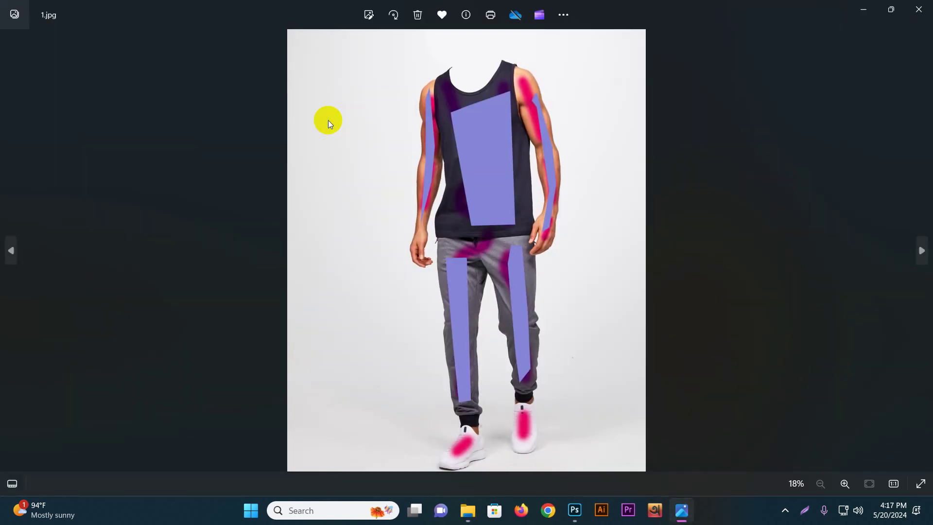
pyautogui.press('Right')
pyautogui.press('Right')
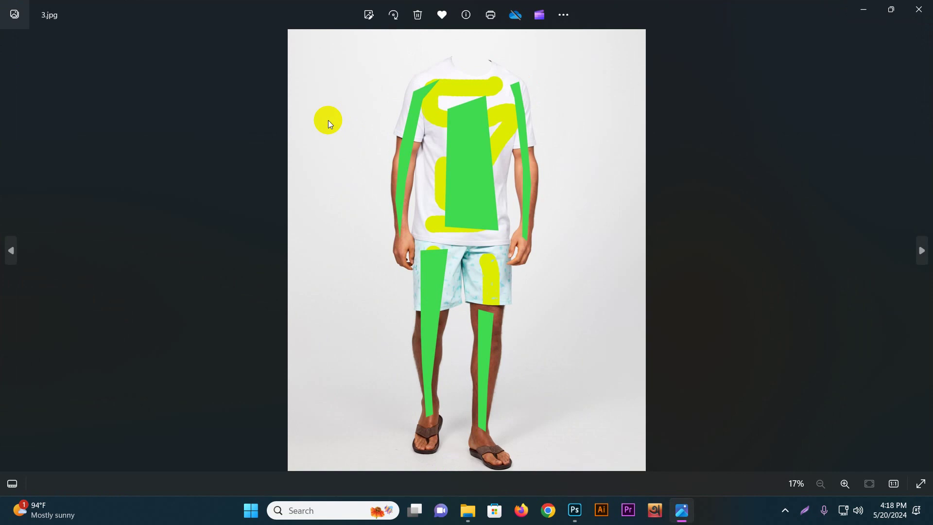
pyautogui.press('Right')
pyautogui.press('Right')
pyautogui.press('Right')
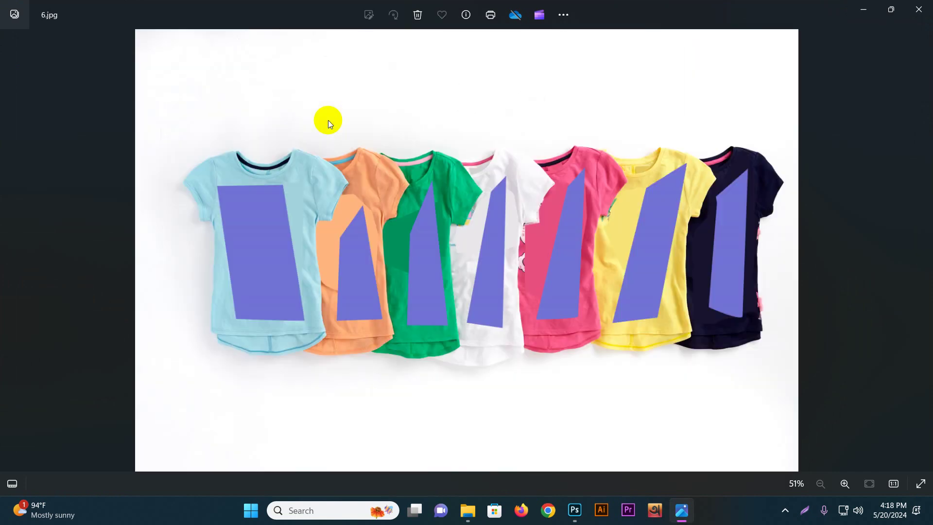
pyautogui.press('Right')
pyautogui.press('Right')
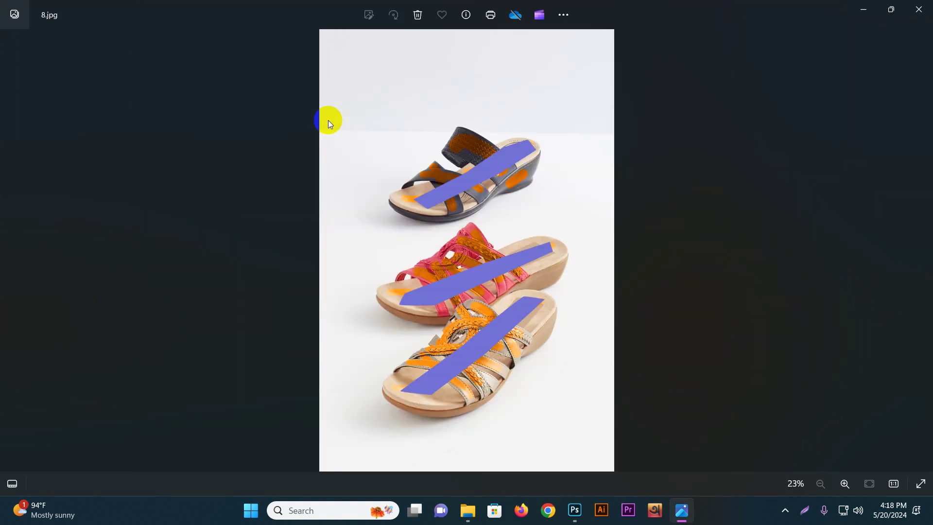
pyautogui.press('Right')
pyautogui.press('Right')
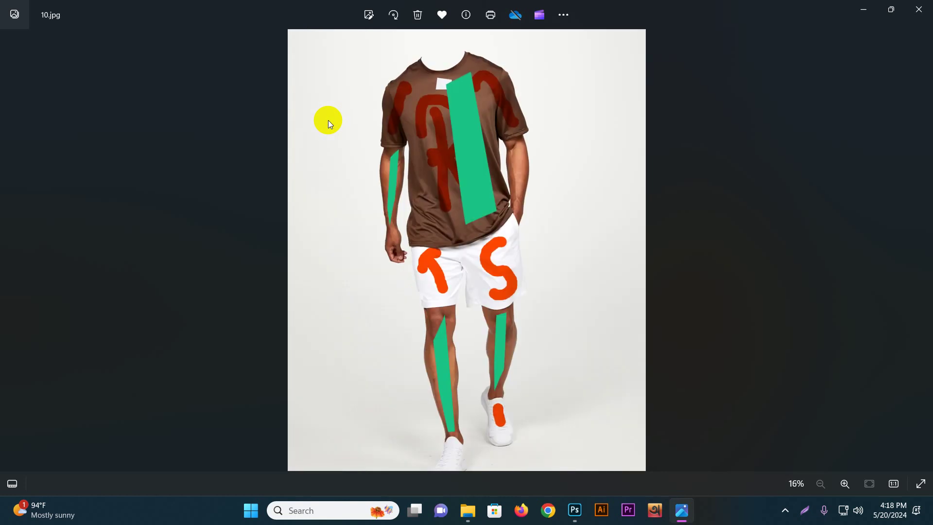
pyautogui.press('Right')
pyautogui.click(896, 11)
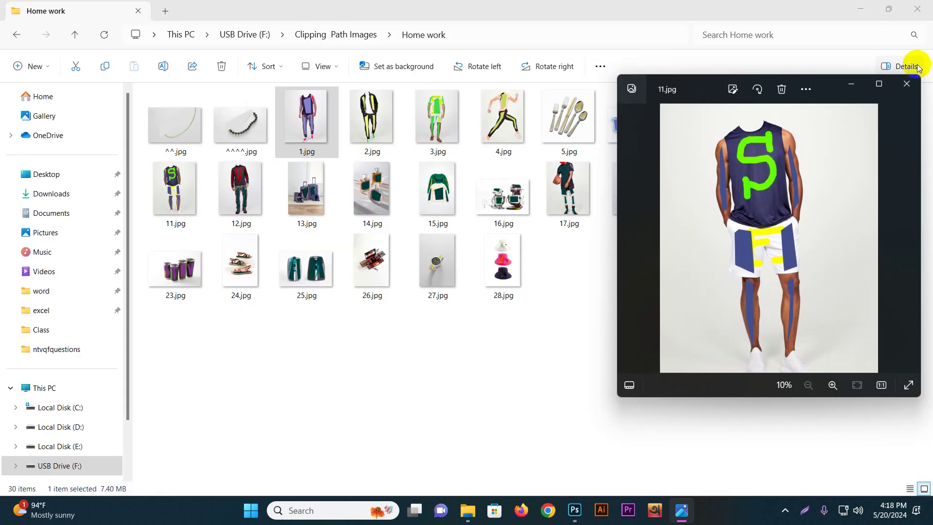
pyautogui.click(911, 86)
# - Return to the Clipping Path Images folder and open its Practice folder with the files shown as large thumbnails
pyautogui.click(354, 36)
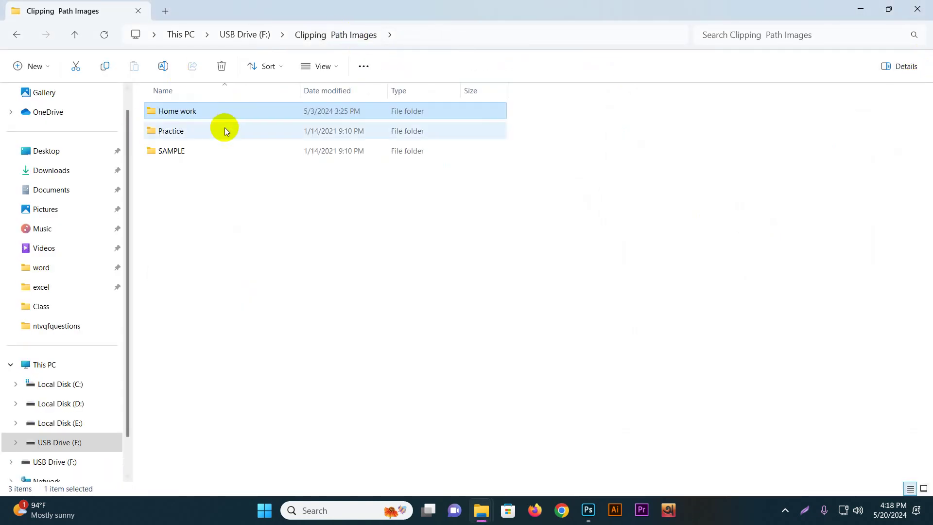
pyautogui.doubleClick(173, 129)
pyautogui.click(923, 488)
# - Browse the Practice images from ^^^^.jpg through black.jpg, and close the image viewer
pyautogui.doubleClick(182, 154)
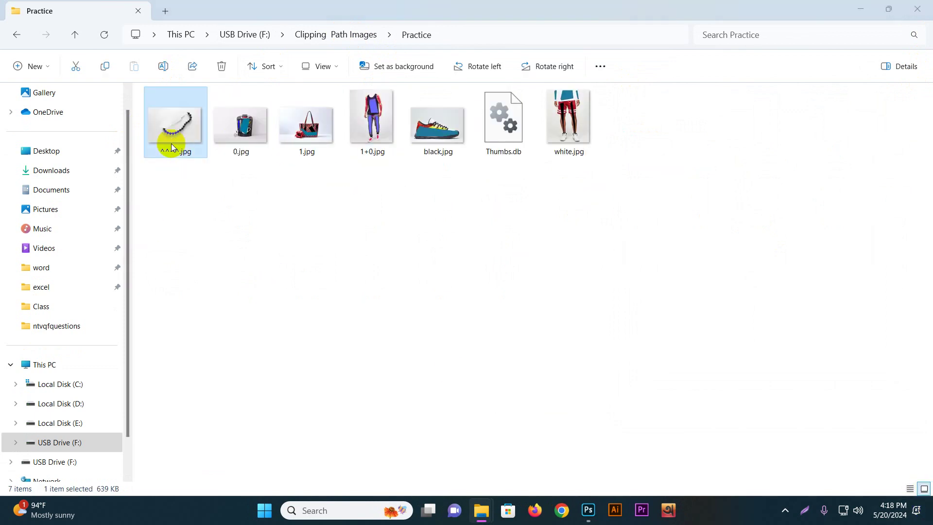
pyautogui.press('Right')
pyautogui.press('Right')
pyautogui.press('Right')
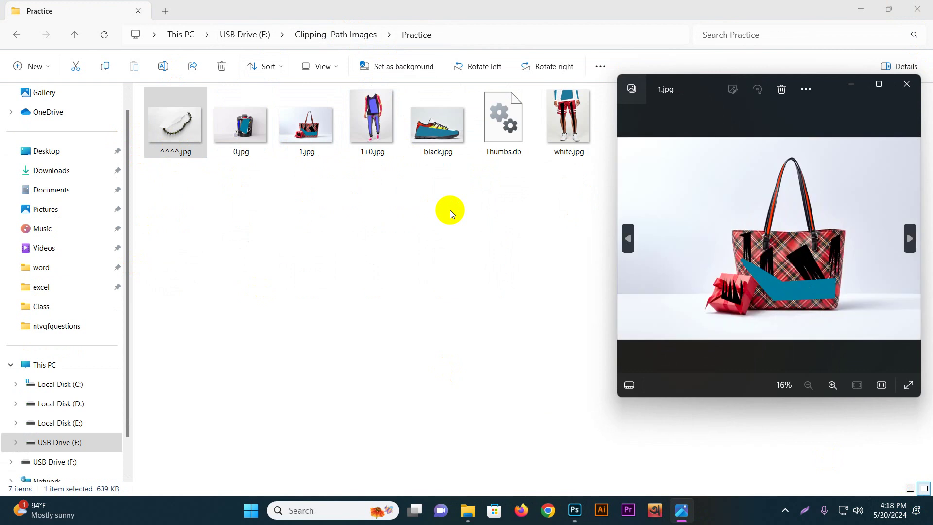
pyautogui.press('Right')
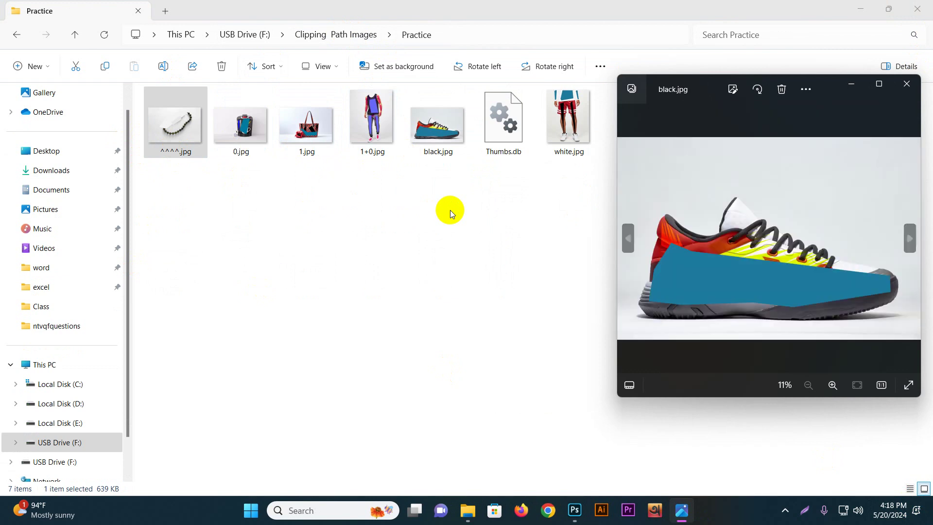
pyautogui.click(907, 83)
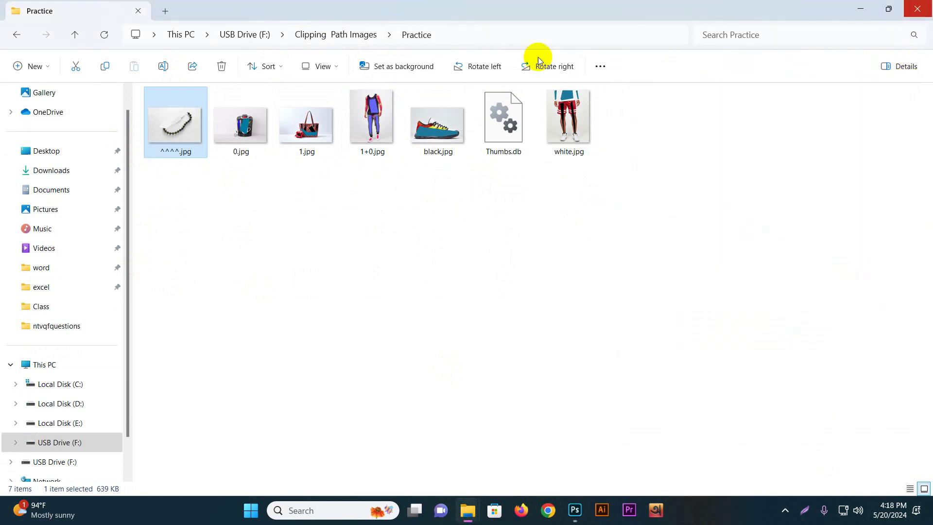
# - Go back to Clipping Path Images, open the SAMPLE folder, and display its subfolders as enlarged thumbnails
pyautogui.click(376, 34)
pyautogui.doubleClick(171, 151)
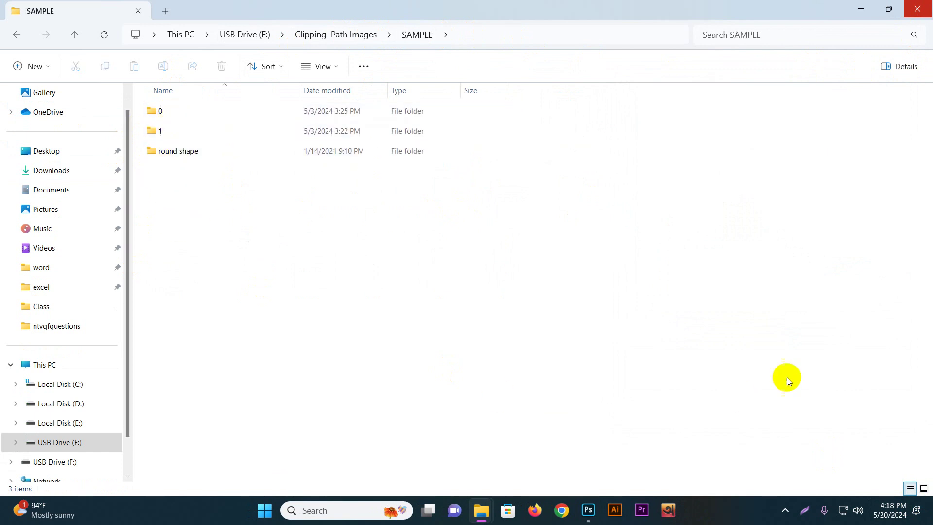
pyautogui.click(923, 488)
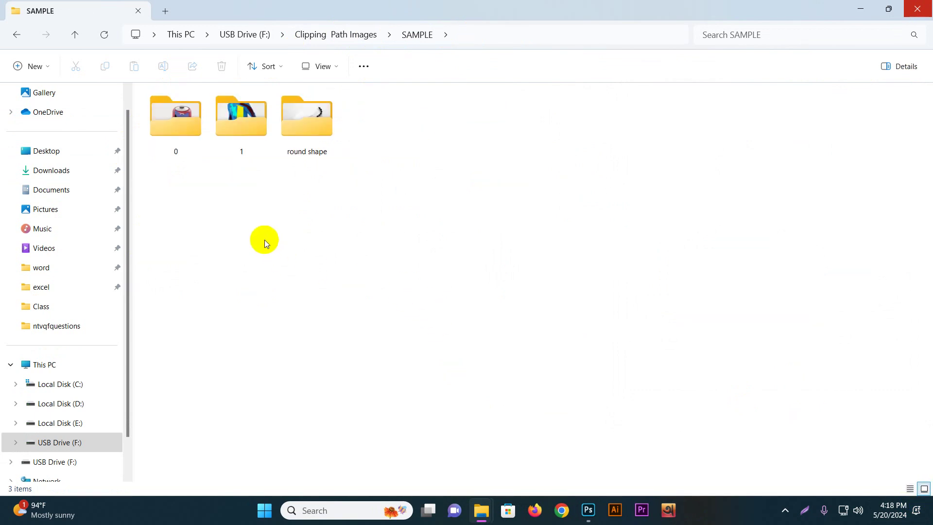
pyautogui.keyDown('ctrl'); pyautogui.scroll(5, 265, 240); pyautogui.keyUp('ctrl')
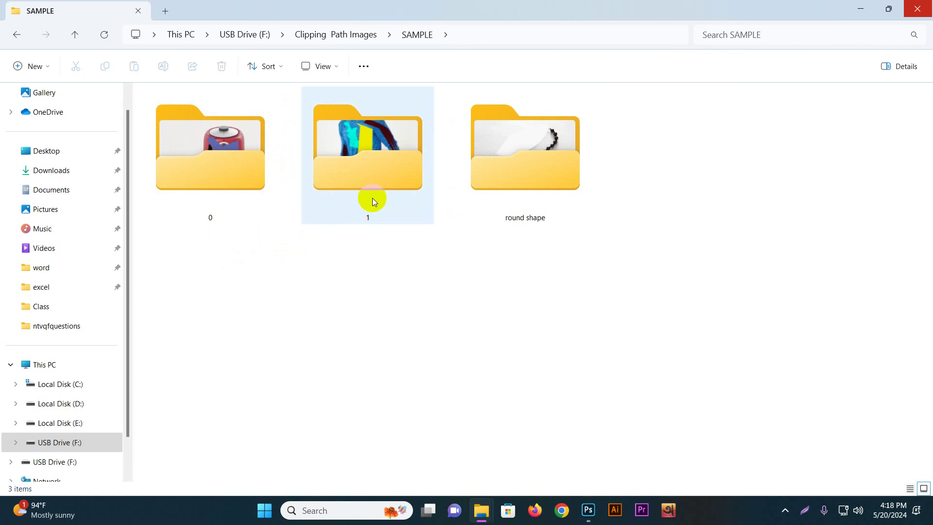
pyautogui.moveTo(372, 199)
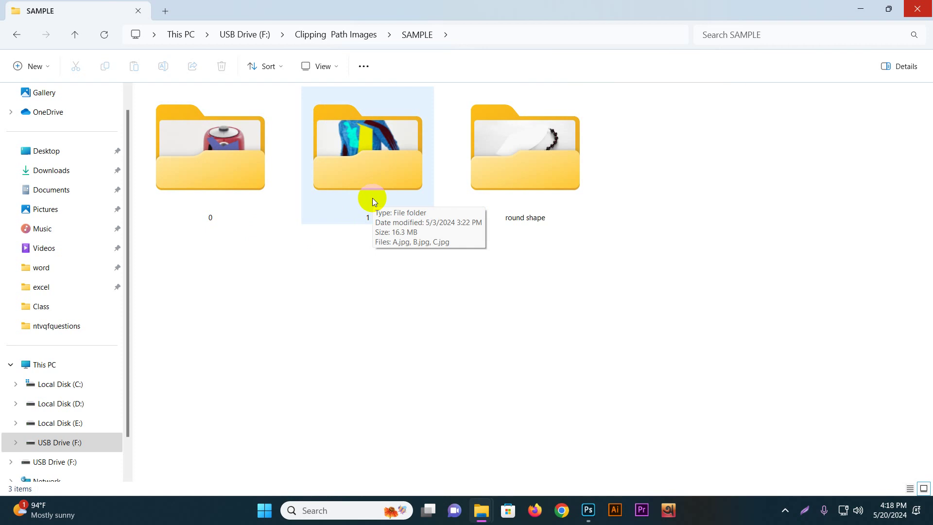
# - Open subfolder 0 inside SAMPLE and show its images as large thumbnails
pyautogui.click(220, 156)
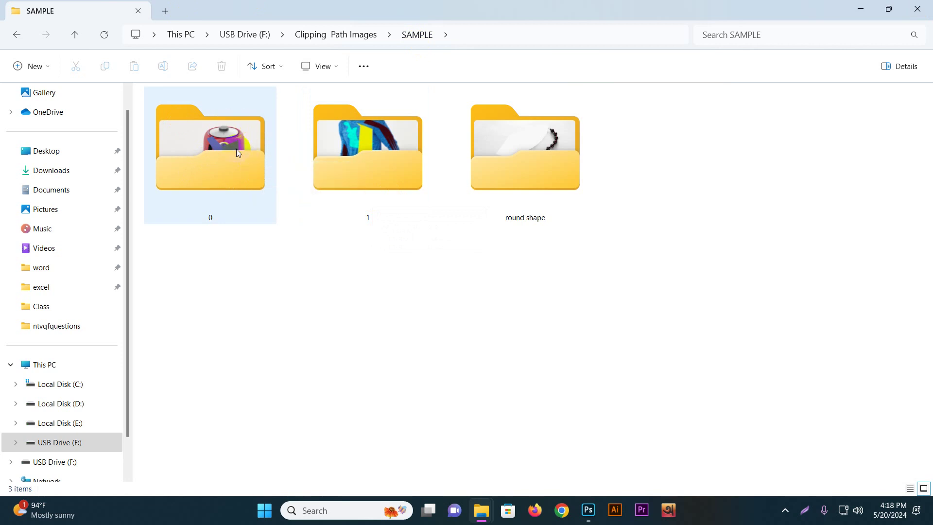
pyautogui.doubleClick(236, 149)
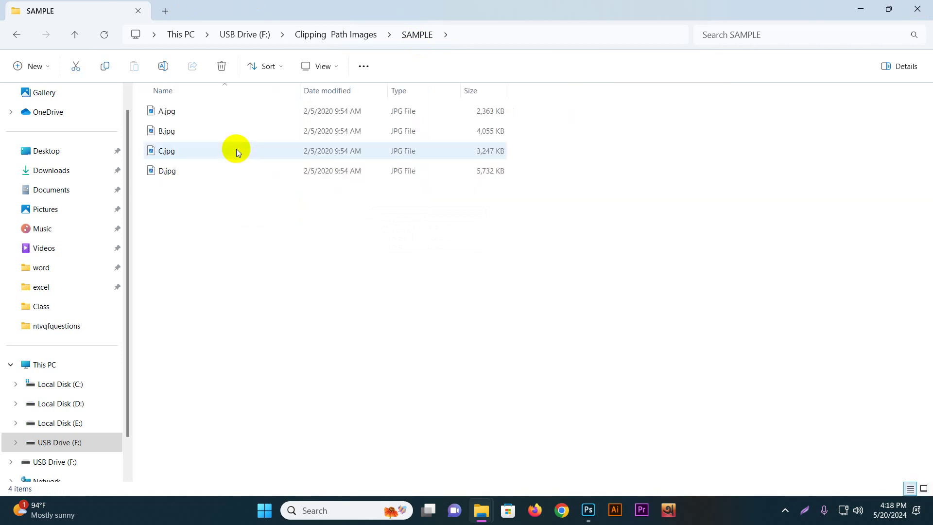
pyautogui.click(924, 487)
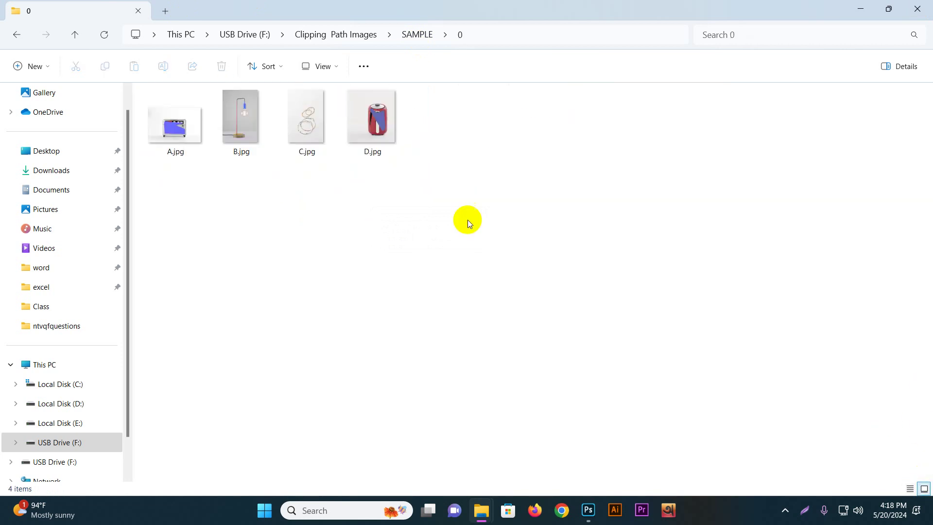
# - Open A.jpg in a maximized viewer and examine the edges of the oven up close
pyautogui.doubleClick(187, 134)
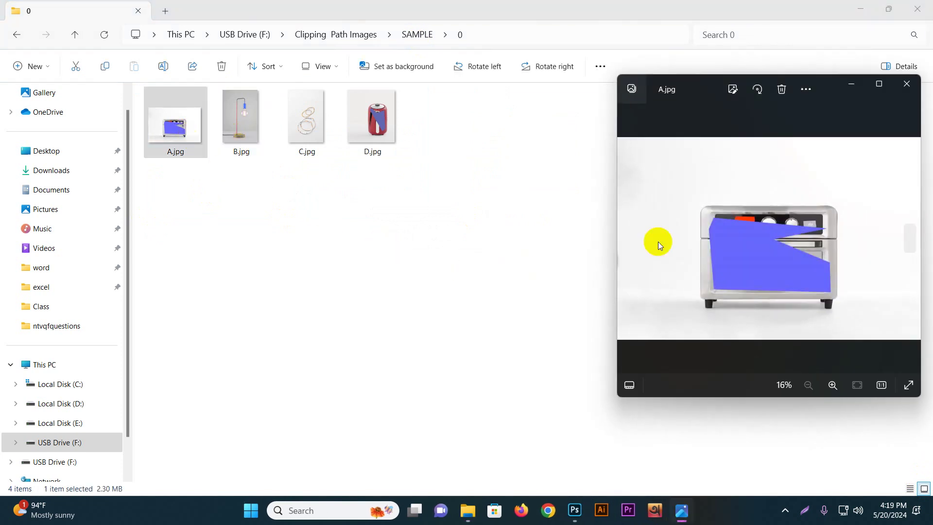
pyautogui.click(877, 85)
pyautogui.scroll(5, 371, 206)
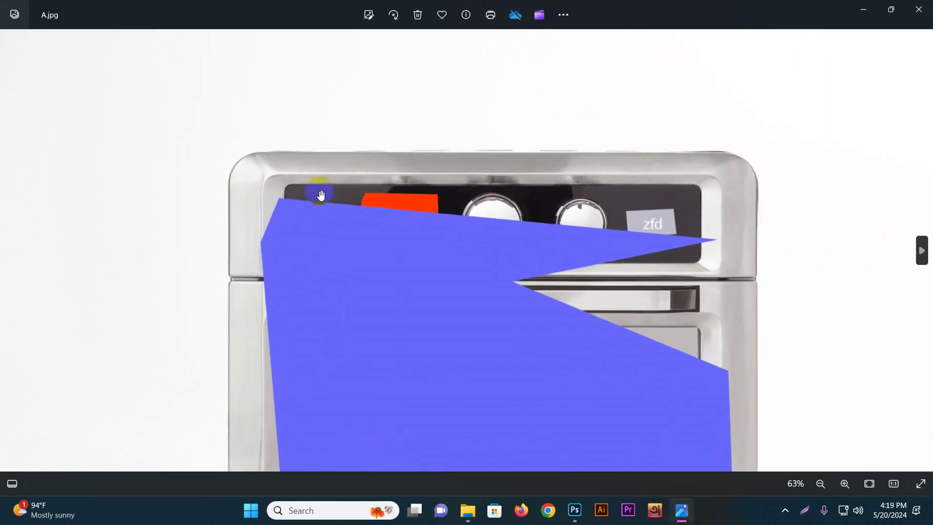
pyautogui.scroll(-4, 462, 177)
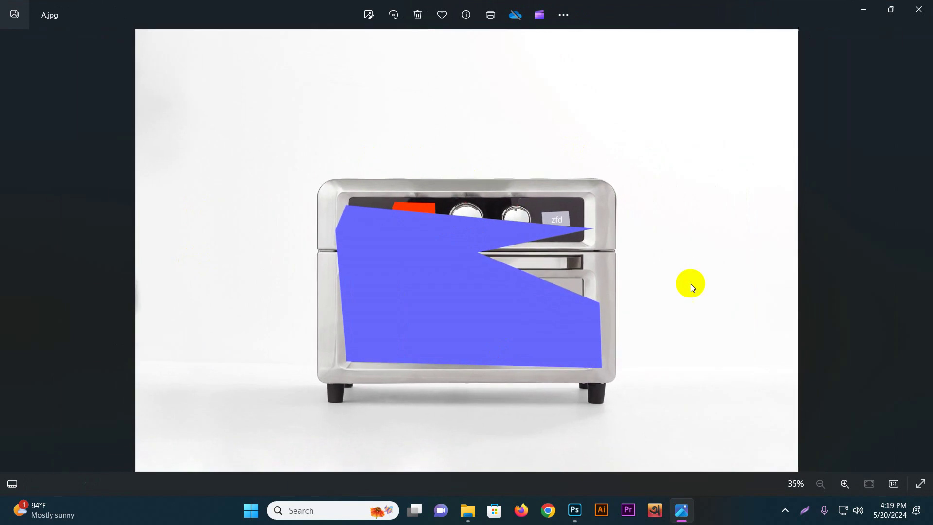
# - View the lamp in B.jpg, and examine the curves of the hoop earrings in C.jpg up close
pyautogui.click(922, 251)
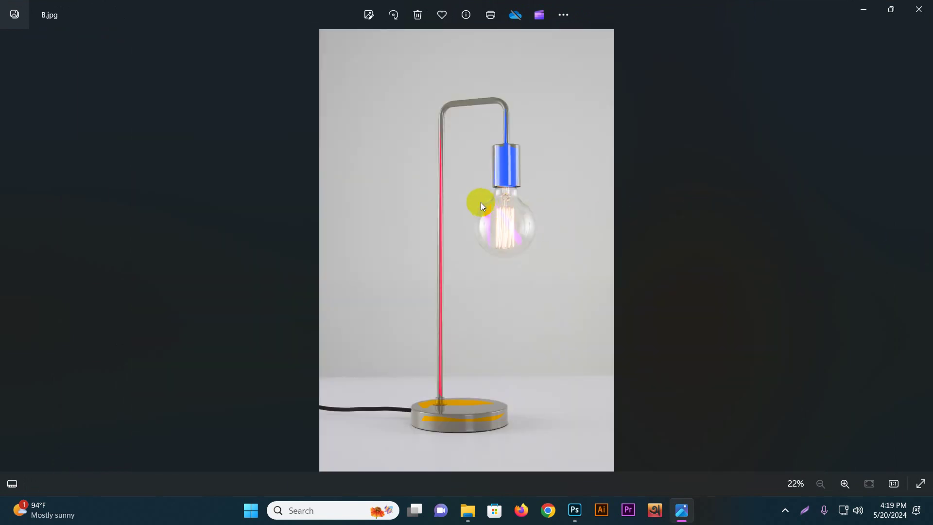
pyautogui.click(920, 250)
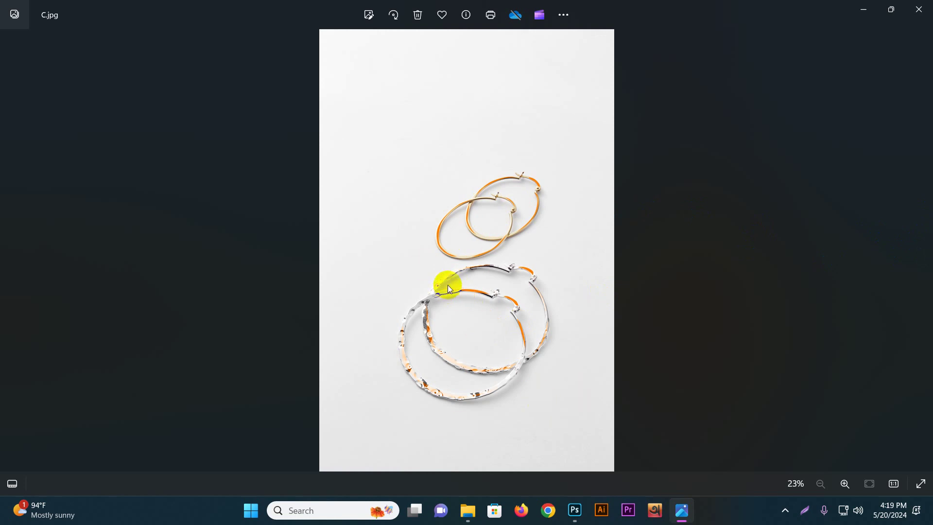
pyautogui.scroll(5, 481, 245)
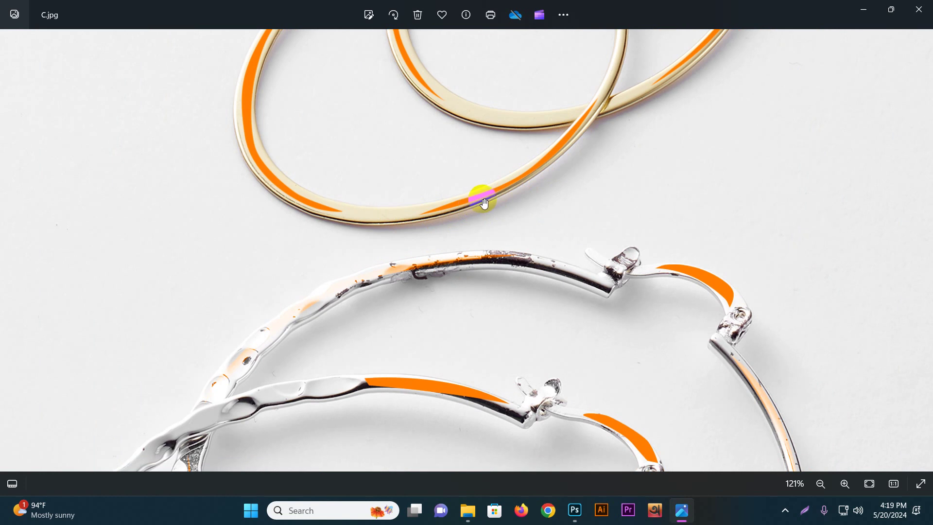
pyautogui.scroll(4, 525, 200)
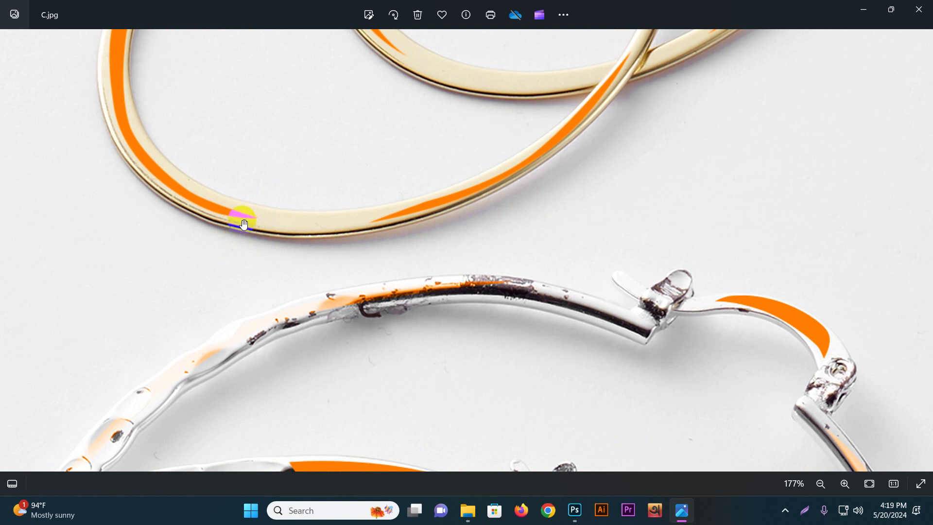
pyautogui.scroll(-5, 253, 219)
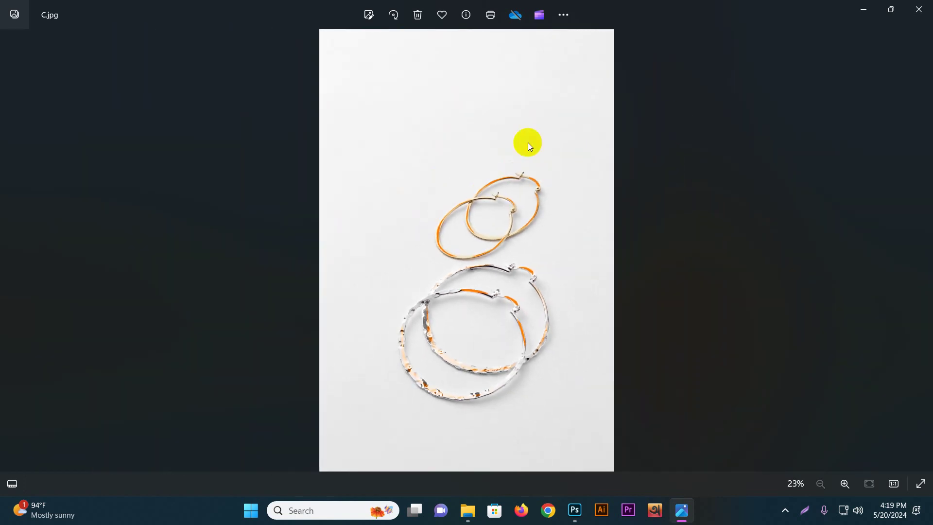
# - Close the earrings image, go back to SAMPLE, open subfolder 1, and show its images as large thumbnails
pyautogui.click(928, 6)
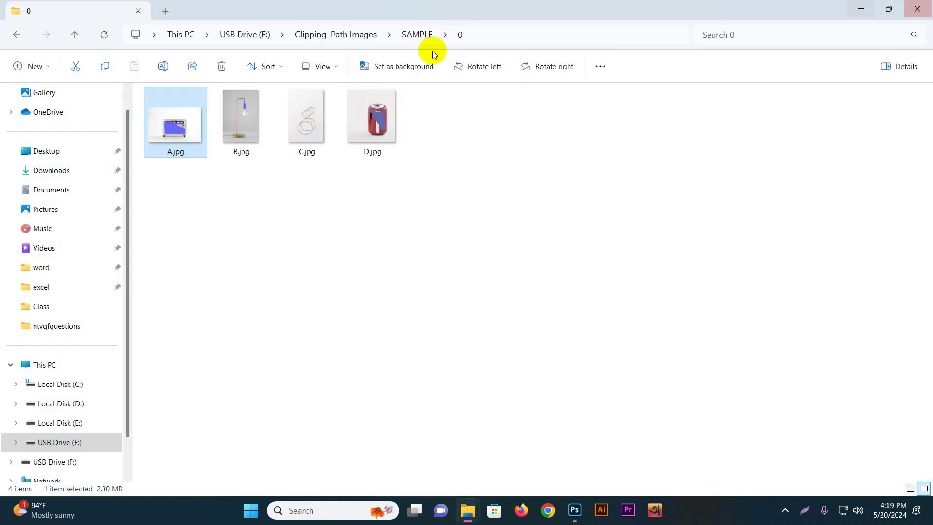
pyautogui.click(398, 33)
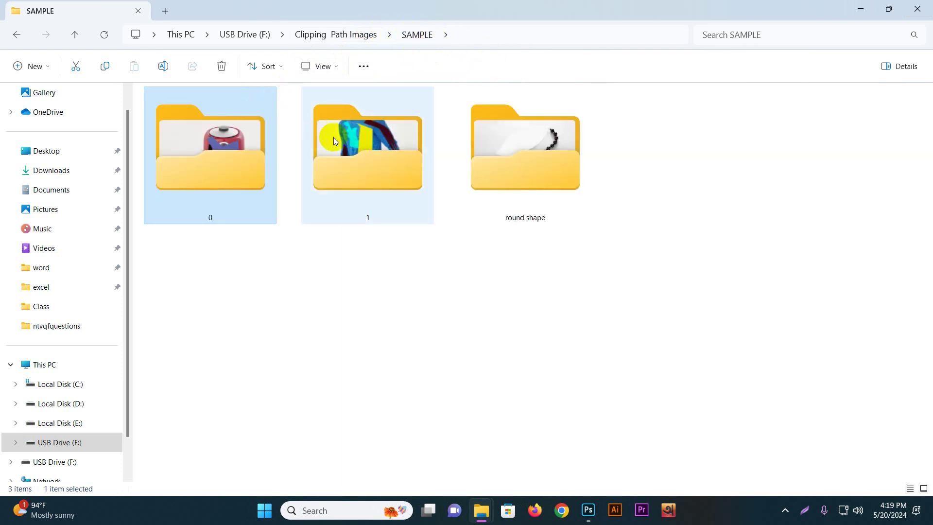
pyautogui.doubleClick(321, 133)
pyautogui.click(923, 488)
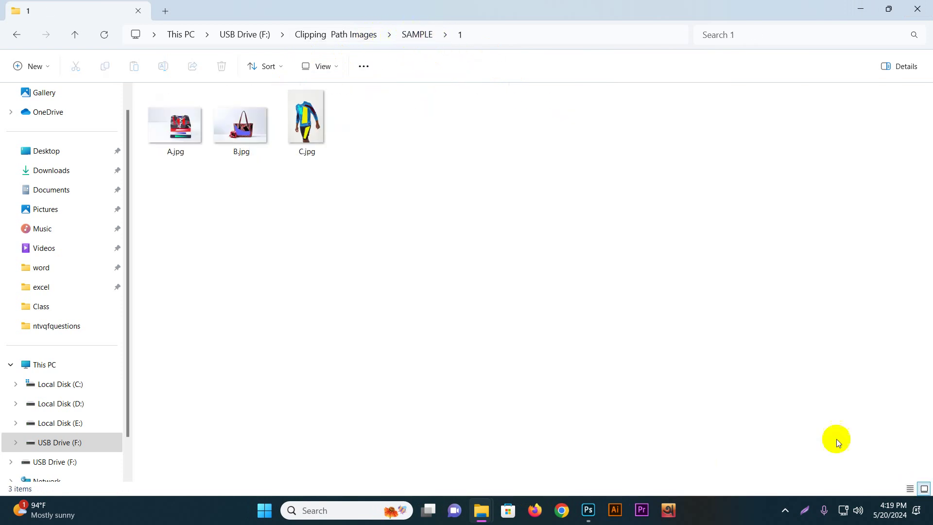
# - Open A.jpg from subfolder 1, examine the knitted edge of the folded camouflage shirt up close, and close the image
pyautogui.doubleClick(175, 139)
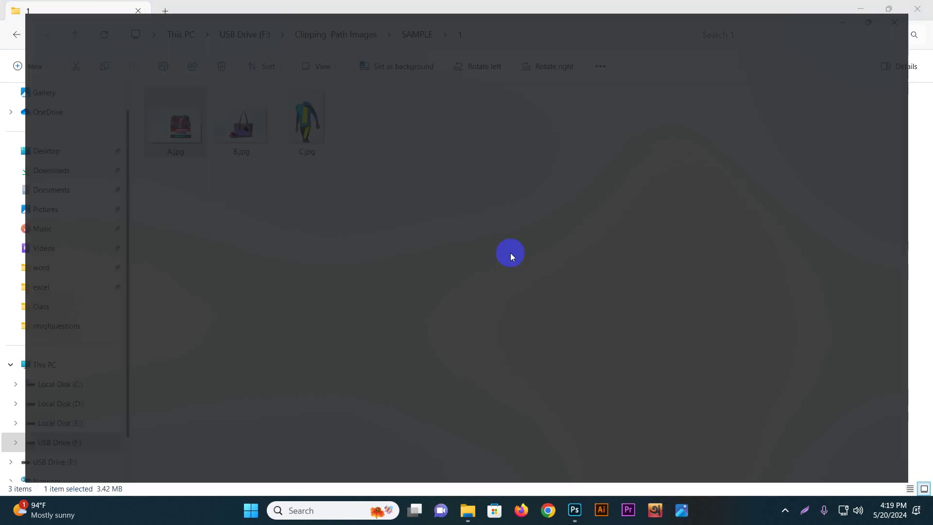
pyautogui.scroll(2, 480, 245)
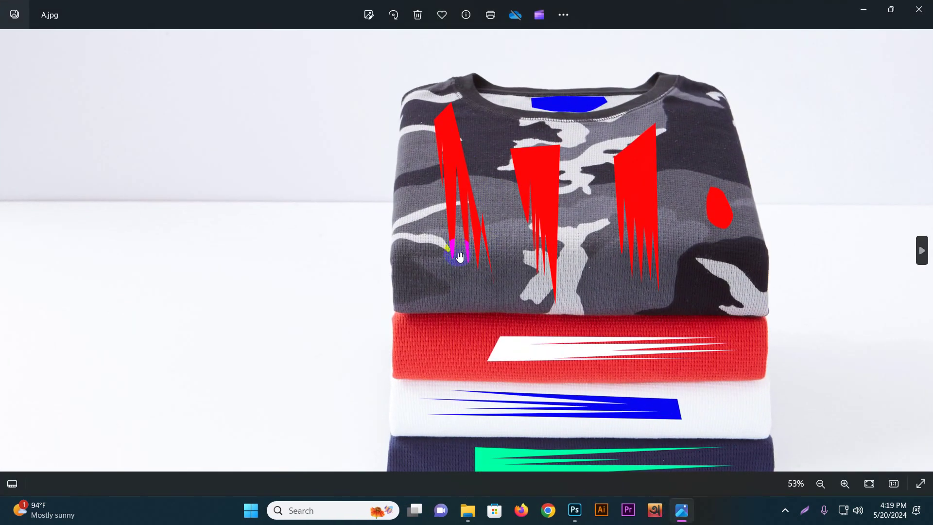
pyautogui.scroll(5, 436, 227)
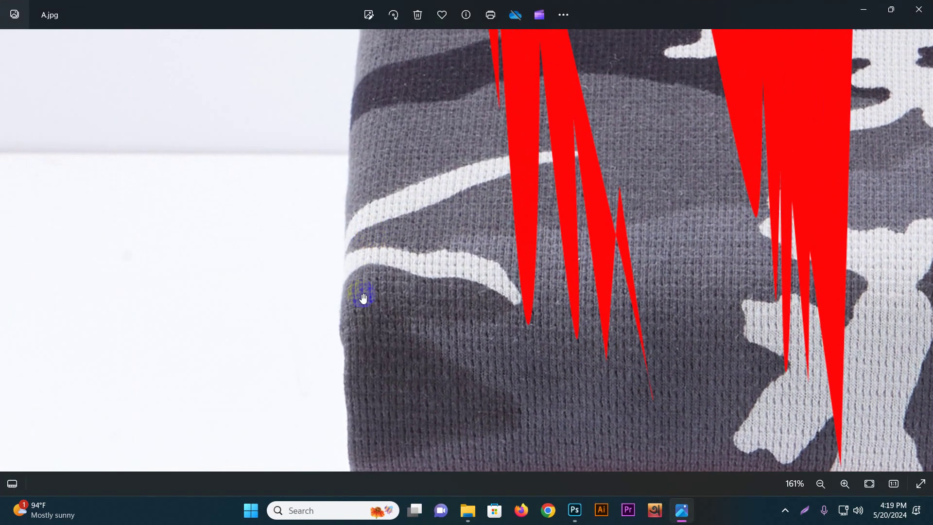
pyautogui.scroll(7, 364, 210)
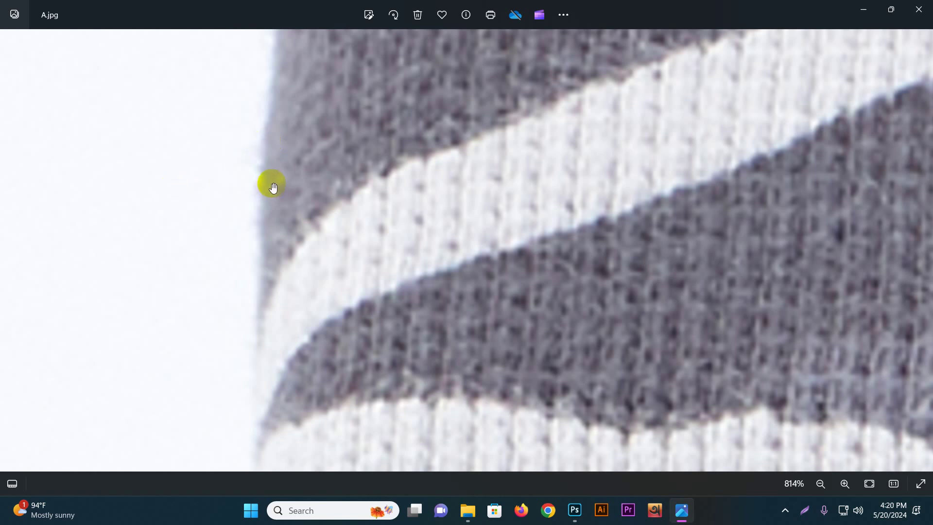
pyautogui.scroll(-10, 273, 187)
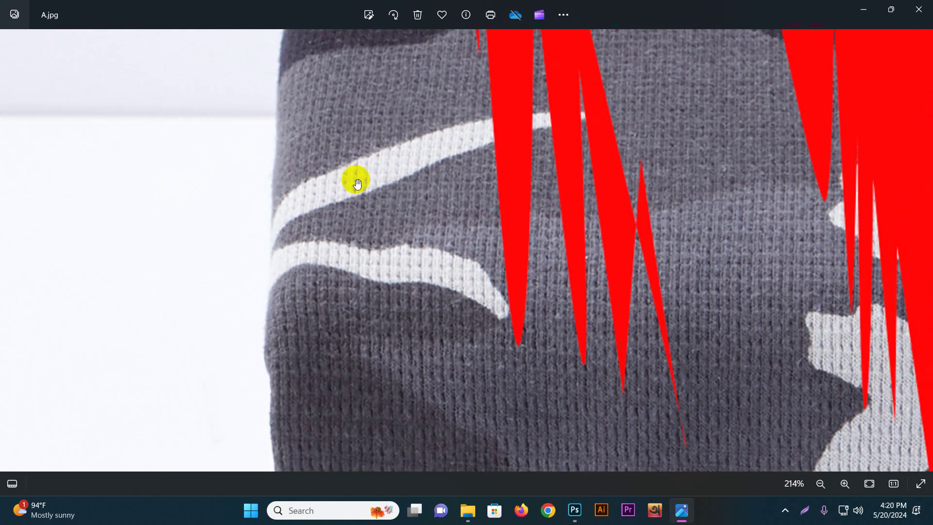
pyautogui.scroll(-4, 844, 191)
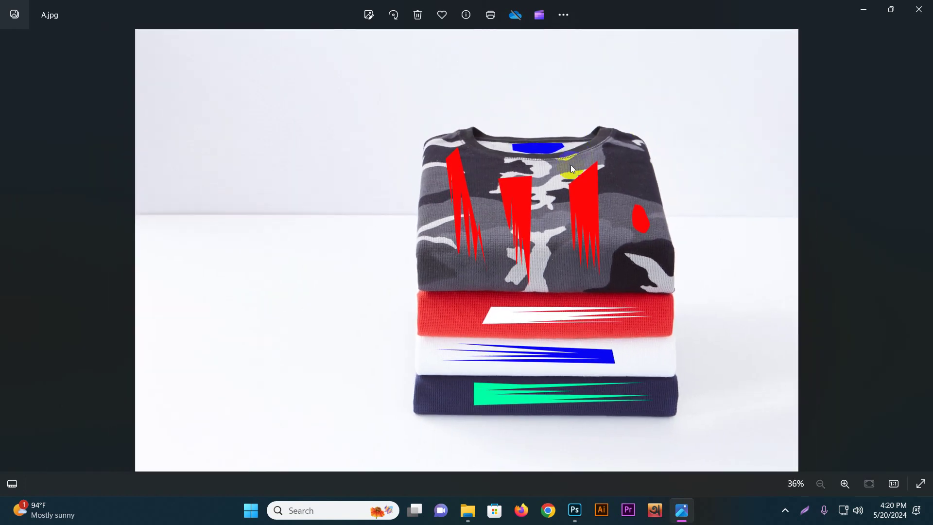
pyautogui.click(919, 9)
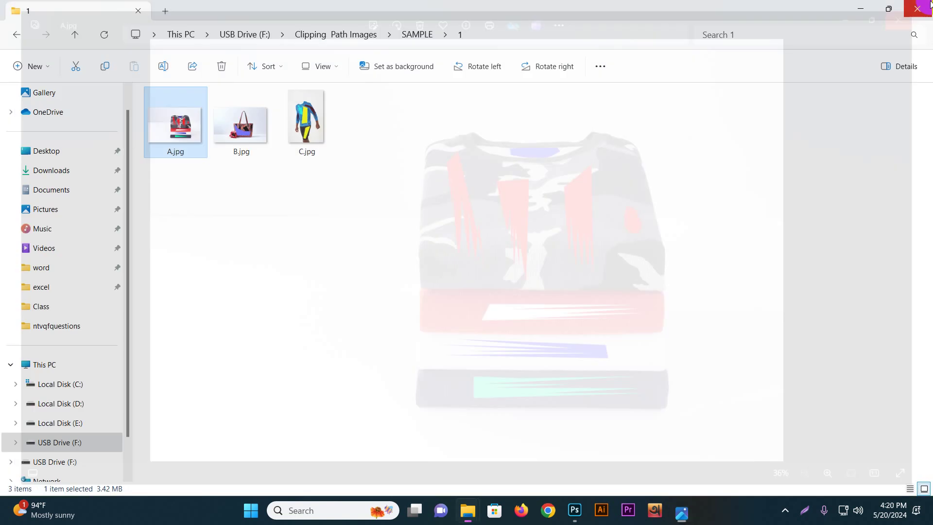
# - Look through the images in the Practice folder and return to Clipping Path Images
pyautogui.click(312, 194)
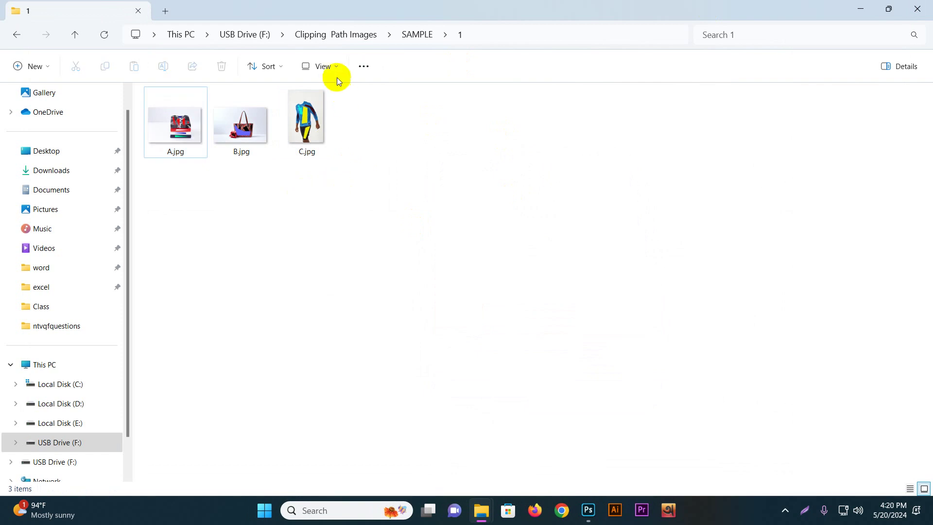
pyautogui.click(335, 40)
pyautogui.doubleClick(197, 133)
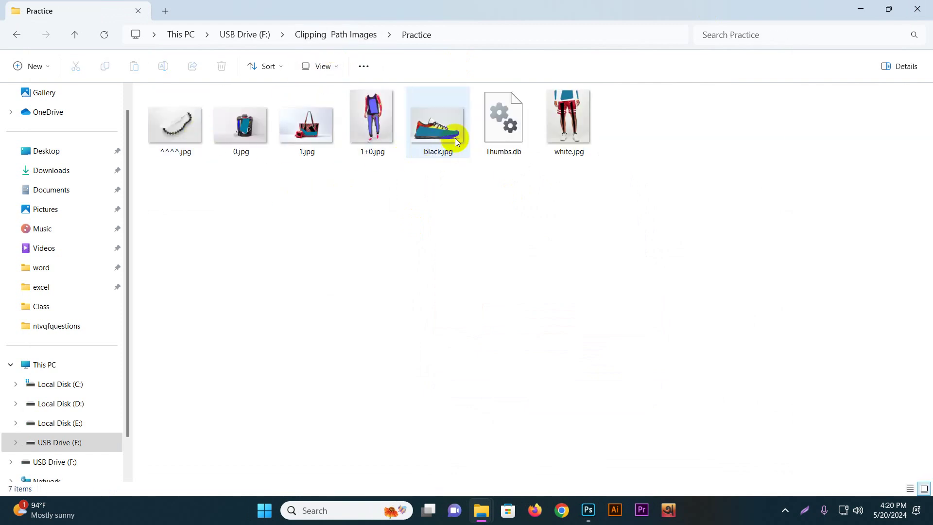
pyautogui.click(323, 35)
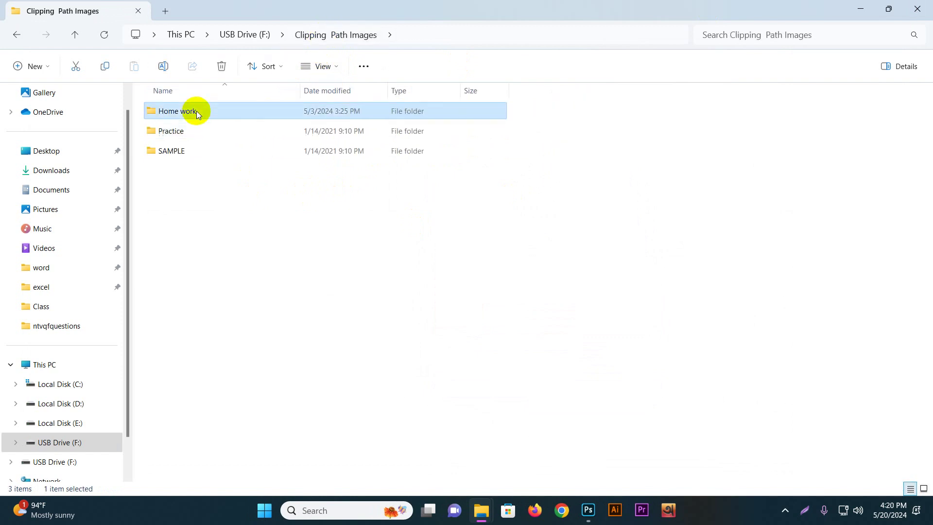
# - Open B.jpg from subfolder 0 inside SAMPLE and examine the lamp's light bulb up close
pyautogui.doubleClick(187, 149)
pyautogui.doubleClick(208, 155)
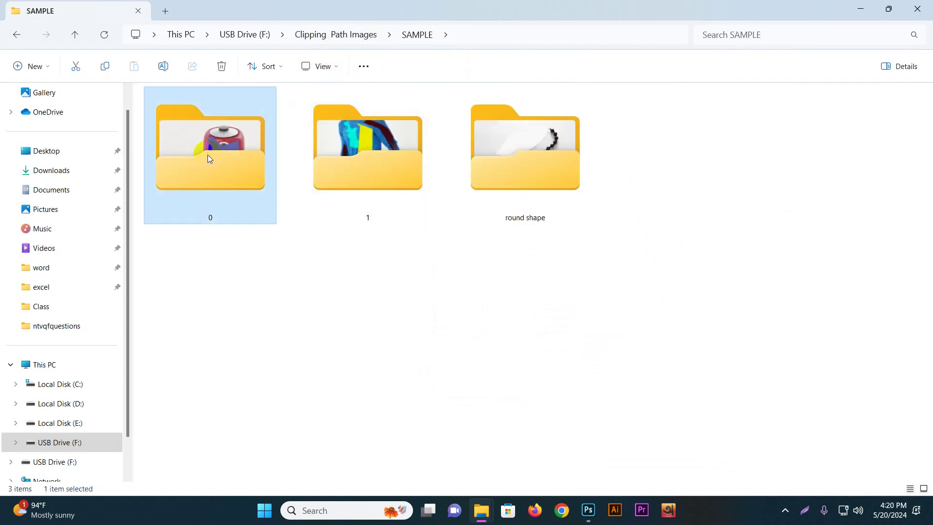
pyautogui.doubleClick(260, 123)
pyautogui.scroll(5, 453, 236)
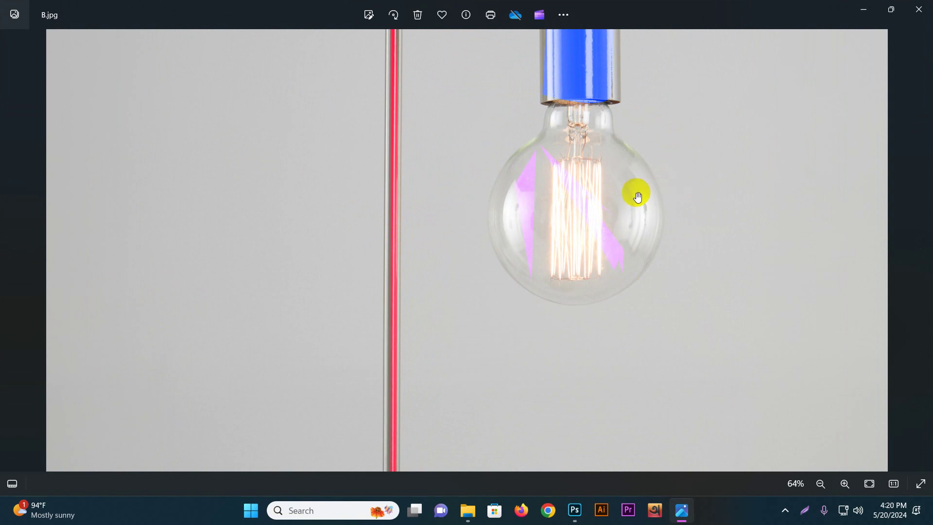
# - Open B.jpg in Photoshop, activate the Move tool, and display the Paths panel beside the lamp image
pyautogui.moveTo(255, 124); pyautogui.dragTo(462, 267)
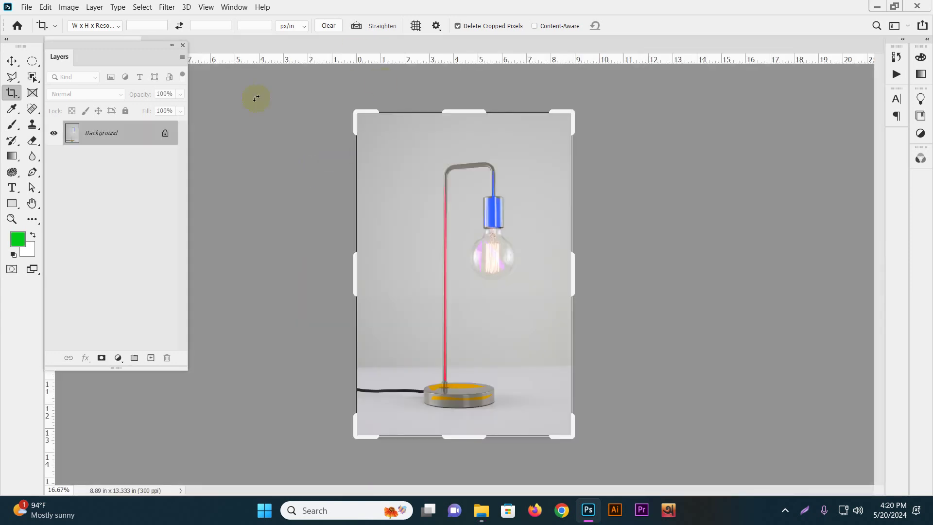
pyautogui.click(11, 61)
pyautogui.click(234, 7)
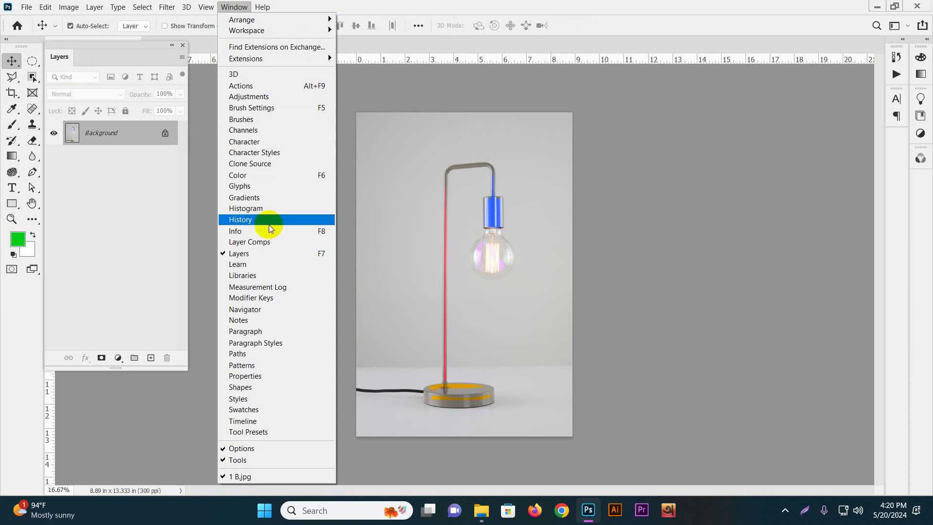
pyautogui.click(263, 354)
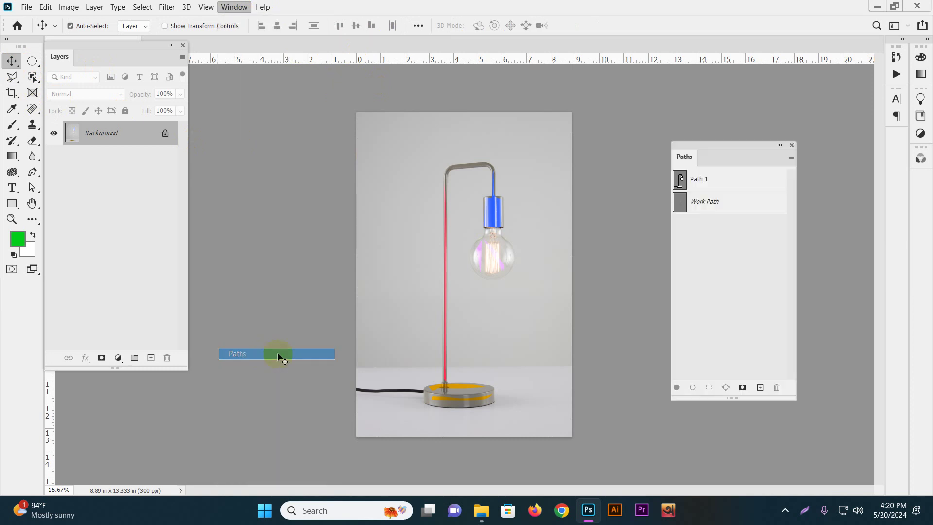
pyautogui.moveTo(704, 146); pyautogui.dragTo(615, 146)
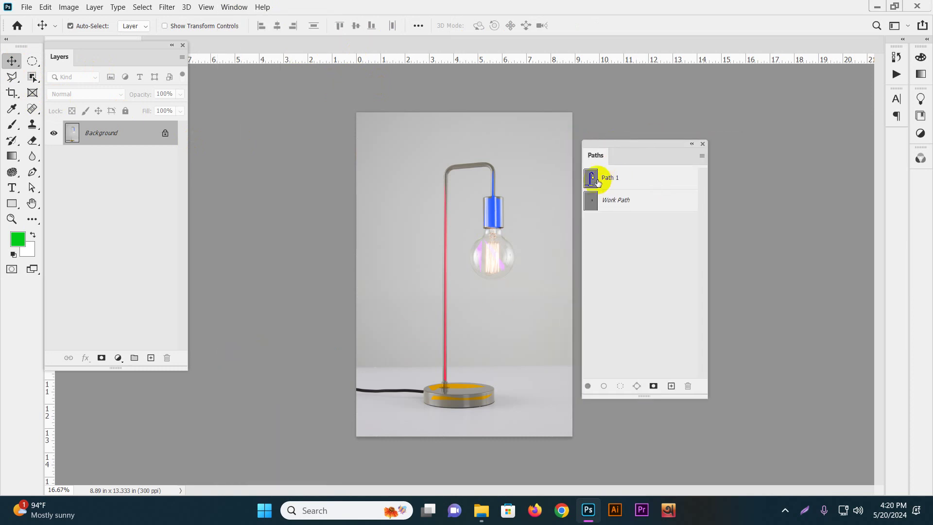
# - Inspect the outline of Path 1 around the lamp's socket and bulb up close, and delete the path
pyautogui.click(618, 179)
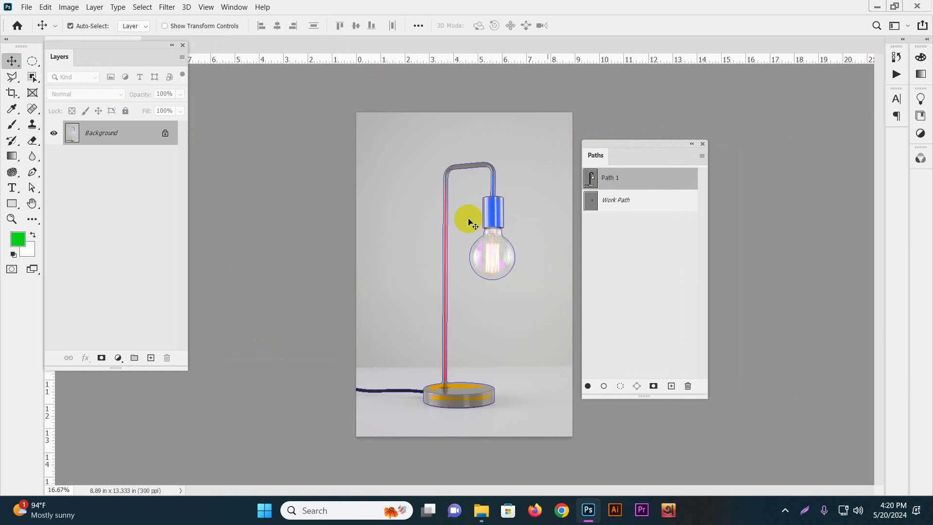
pyautogui.moveTo(506, 325); pyautogui.dragTo(395, 287)
pyautogui.moveTo(421, 167); pyautogui.dragTo(406, 277)
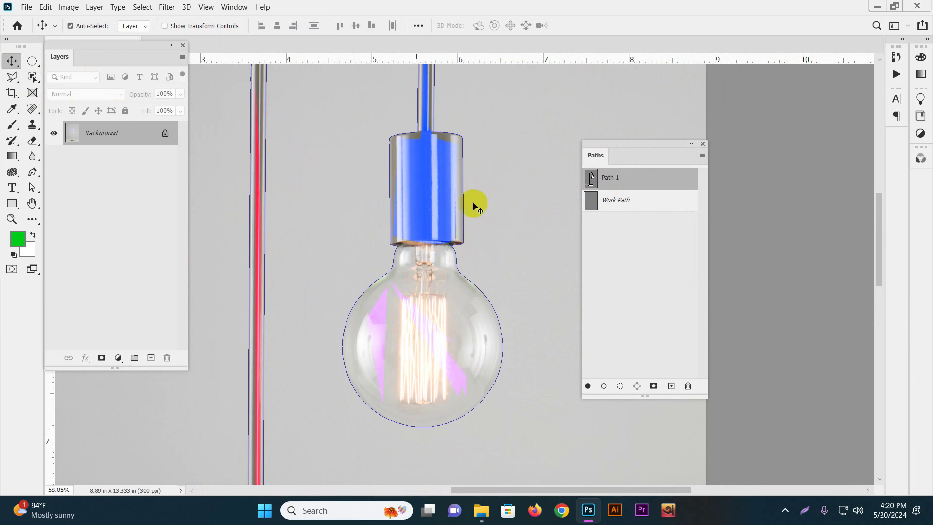
pyautogui.click(689, 387)
pyautogui.click(436, 199)
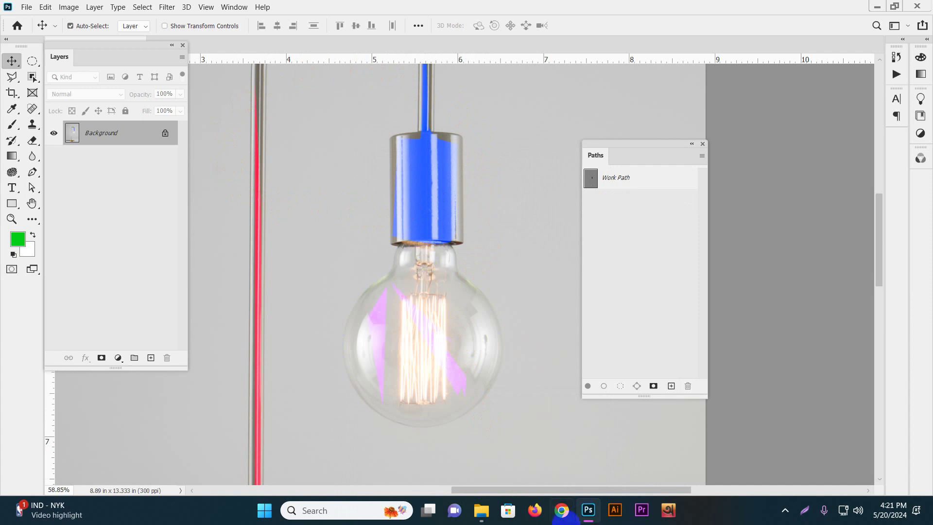
# - Switch to Notepad, clear all text from New Text Document.txt, and return to Photoshop
pyautogui.click(508, 511)
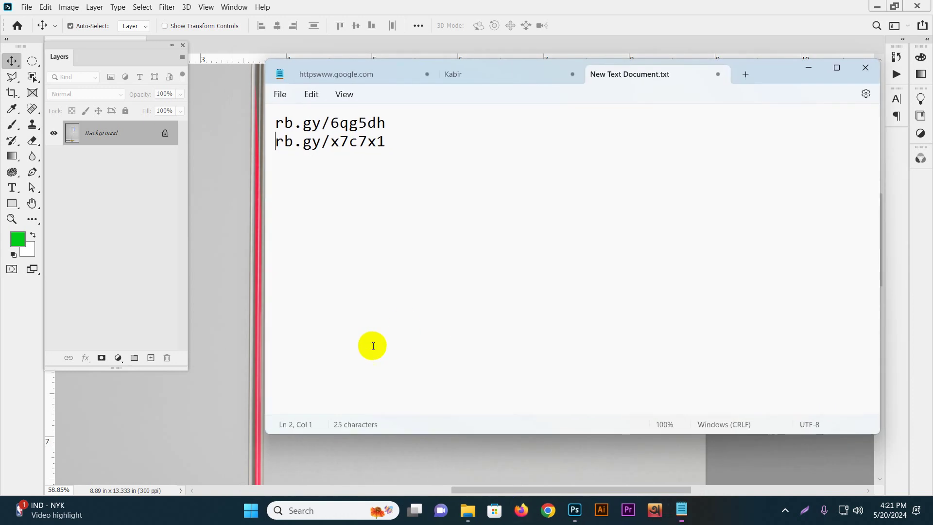
pyautogui.hotkey('ctrl', 'a')
pyautogui.press('BackSpace')
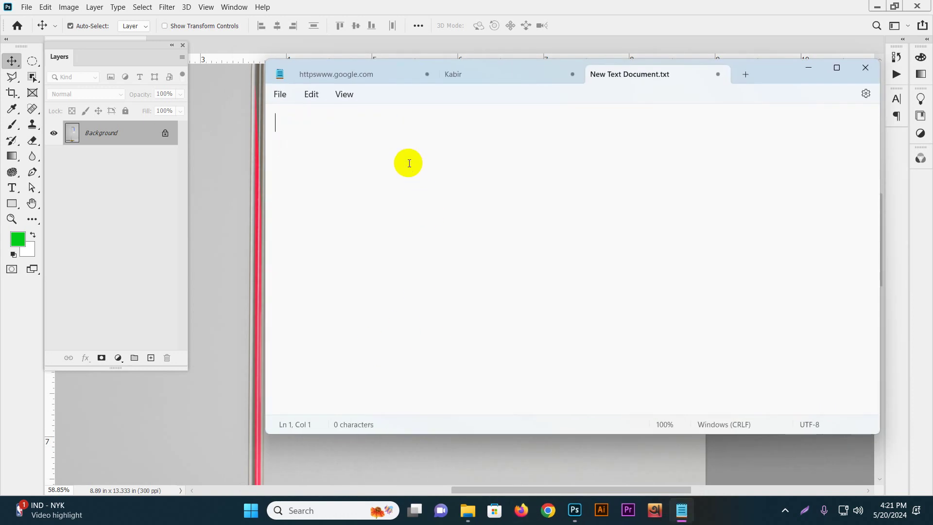
pyautogui.click(220, 178)
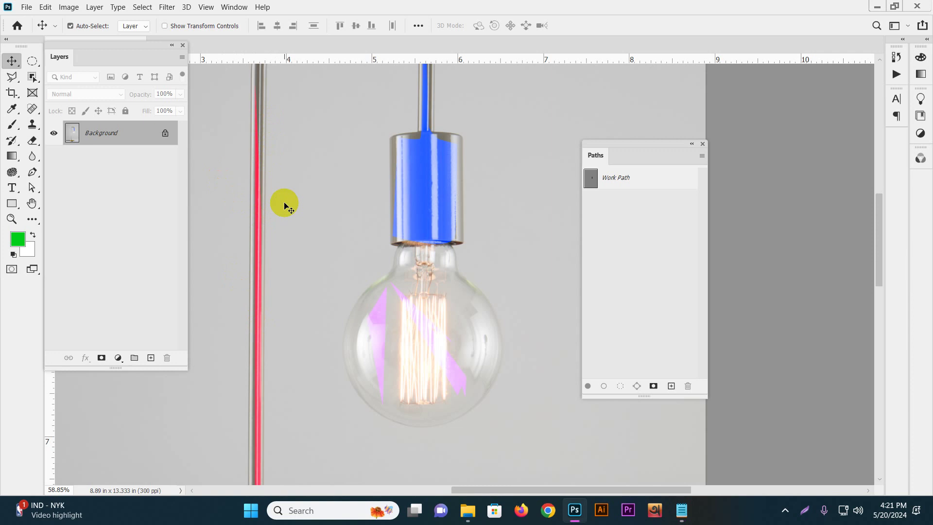
# - Move the Layers panel clear of the document tab and close B.jpg without saving changes
pyautogui.scroll(5, 286, 205)
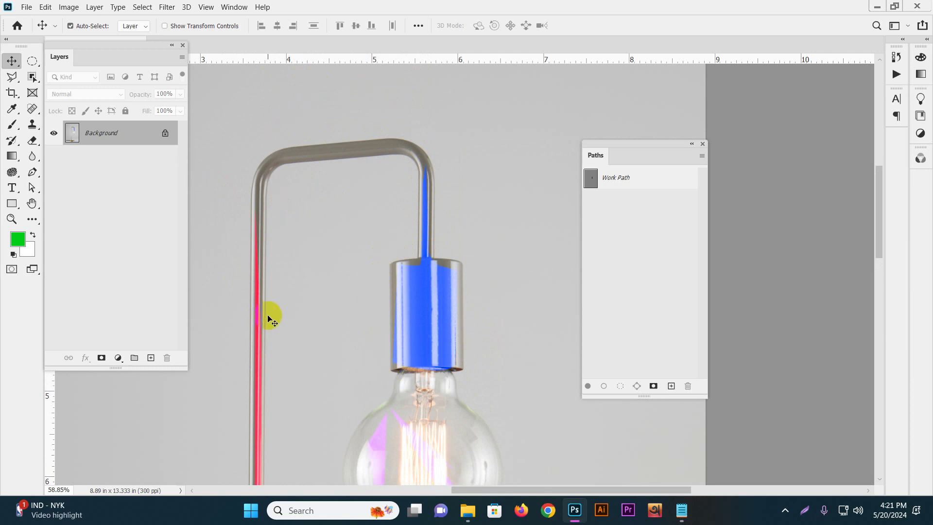
pyautogui.click(555, 513)
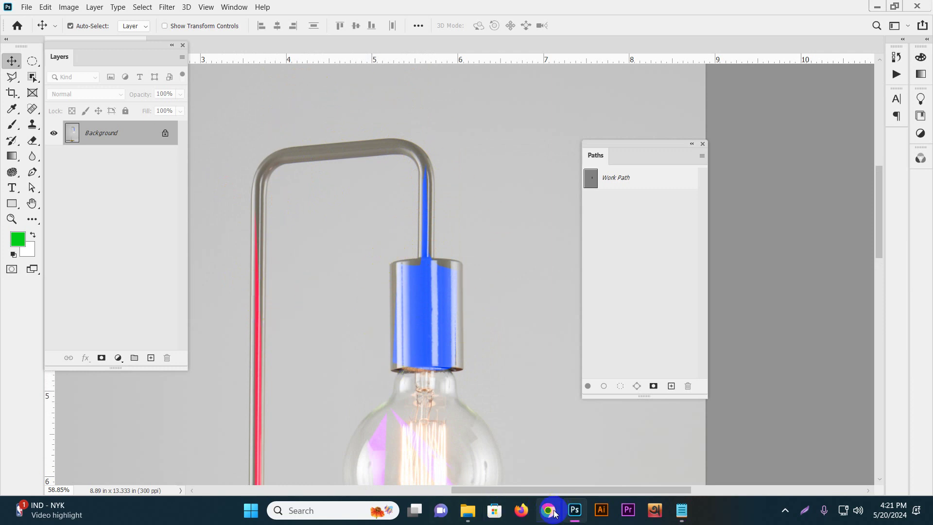
pyautogui.moveTo(140, 46); pyautogui.dragTo(146, 103)
pyautogui.click(138, 44)
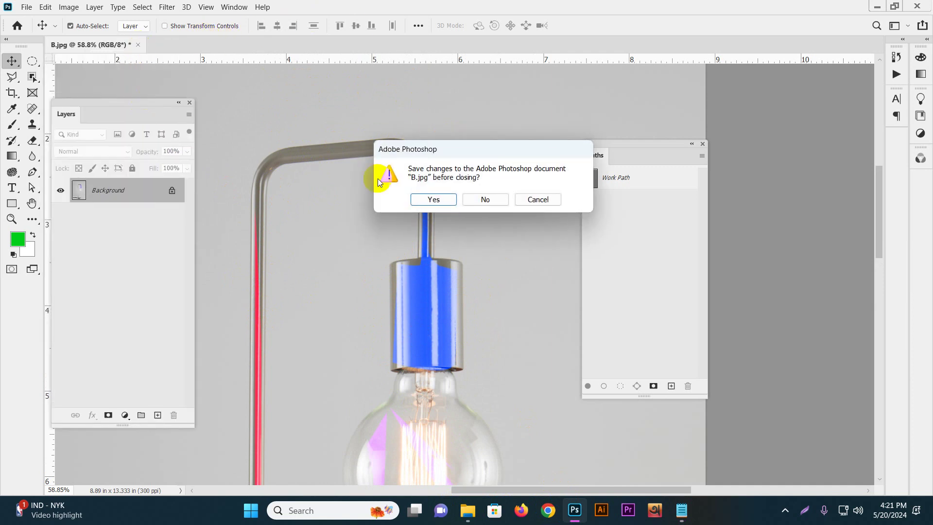
pyautogui.click(484, 199)
# - Switch to File Explorer, go back to the SAMPLE folder, and open subfolder 1
pyautogui.moveTo(468, 510)
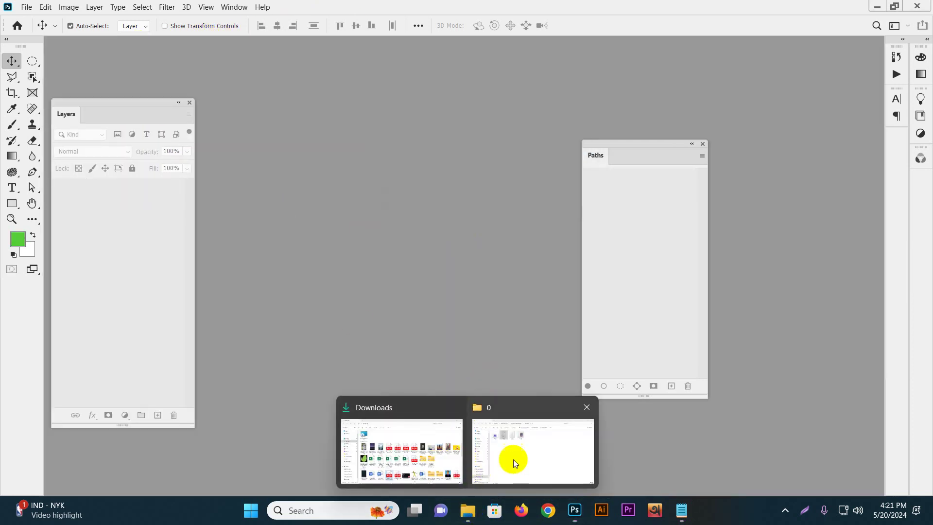
pyautogui.click(485, 472)
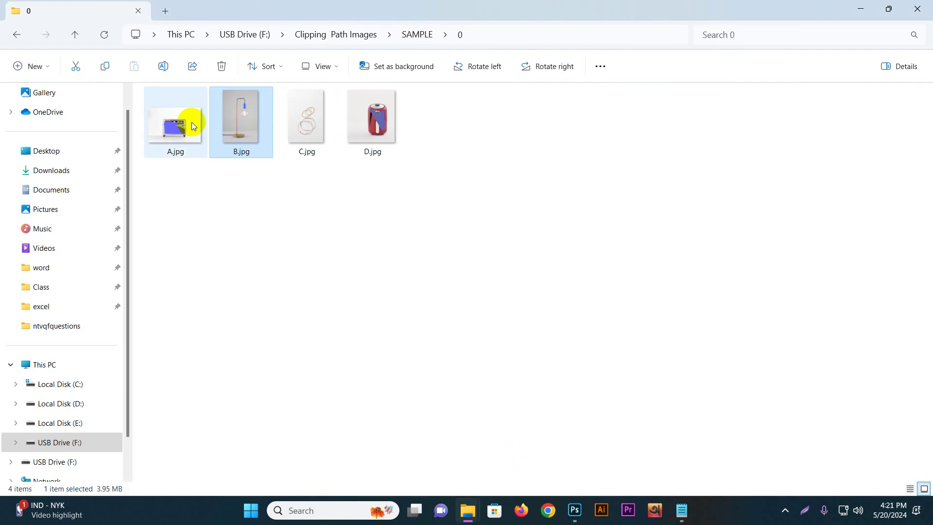
pyautogui.click(411, 35)
pyautogui.doubleClick(372, 153)
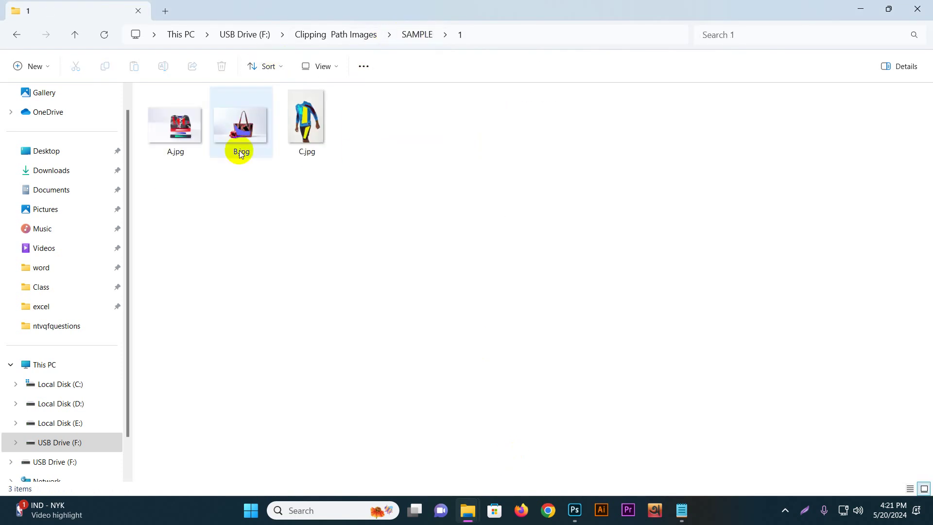
# - Open C.jpg and examine the blue long-sleeved shirt and black shorts on the headless model up close and in full
pyautogui.doubleClick(309, 111)
pyautogui.scroll(4, 482, 196)
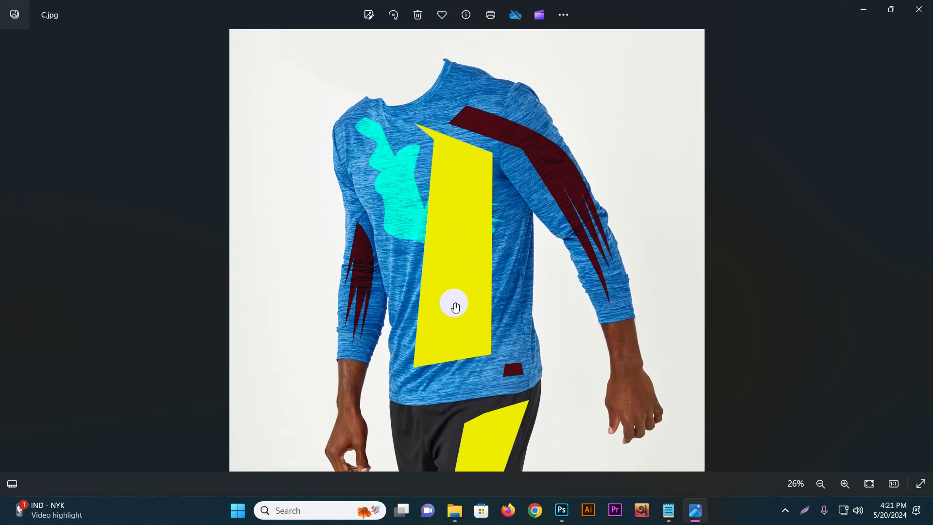
pyautogui.moveTo(465, 287); pyautogui.dragTo(442, 142)
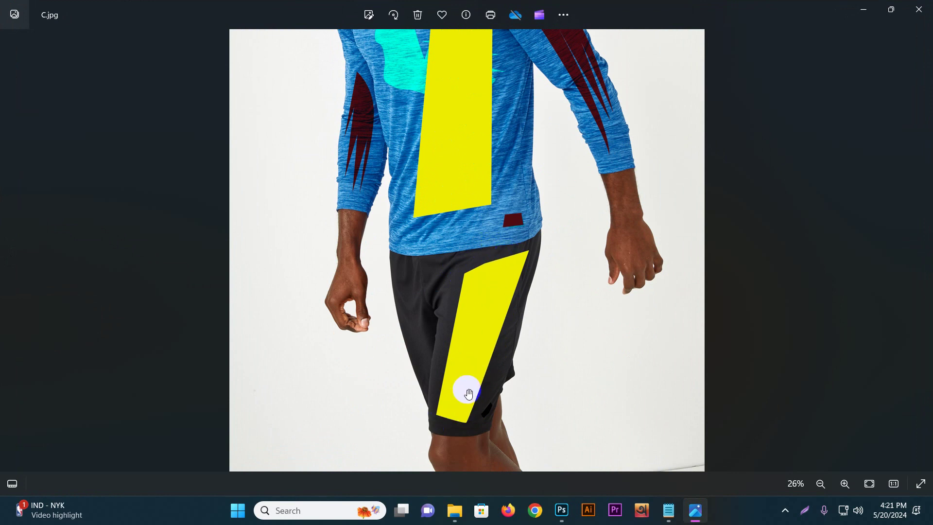
pyautogui.scroll(3, 467, 291)
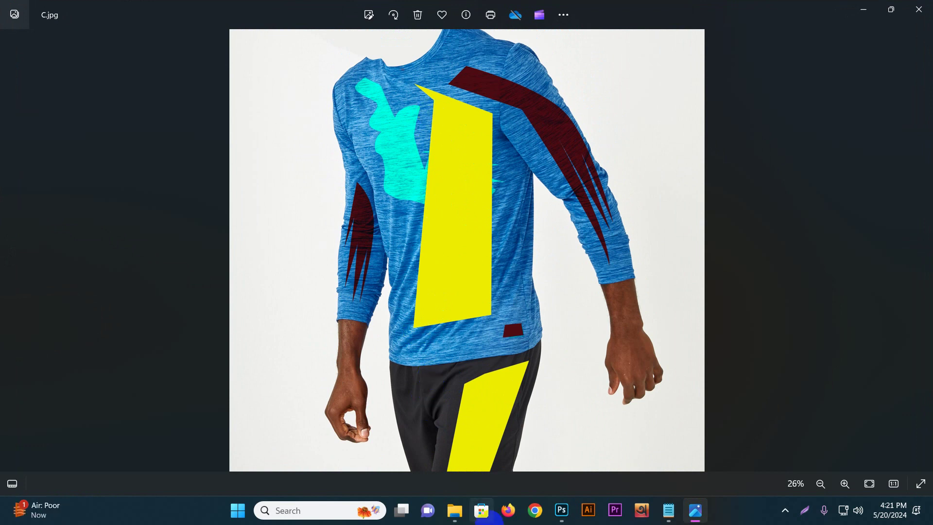
pyautogui.scroll(-3, 485, 381)
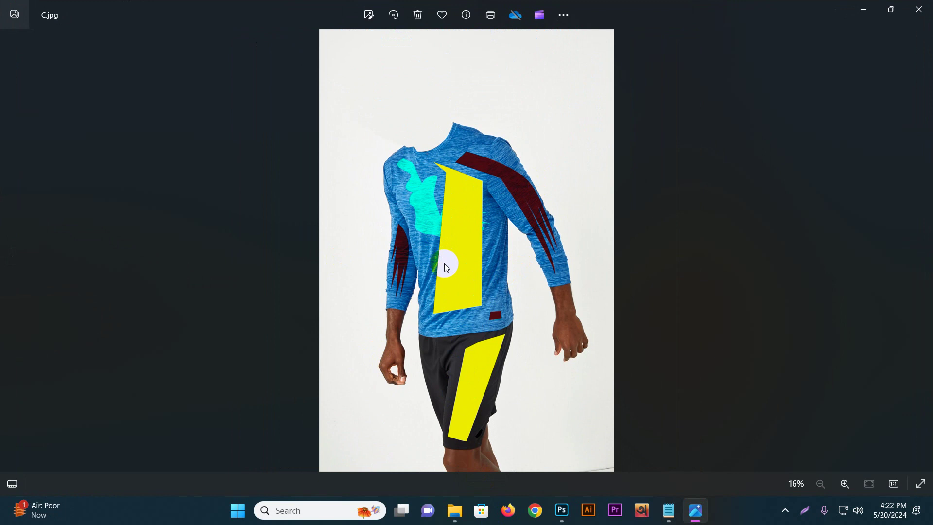
# - Close C.jpg, open A.jpg, and examine the colour-marked stack of folded shirts up close and in full
pyautogui.click(918, 9)
pyautogui.doubleClick(188, 131)
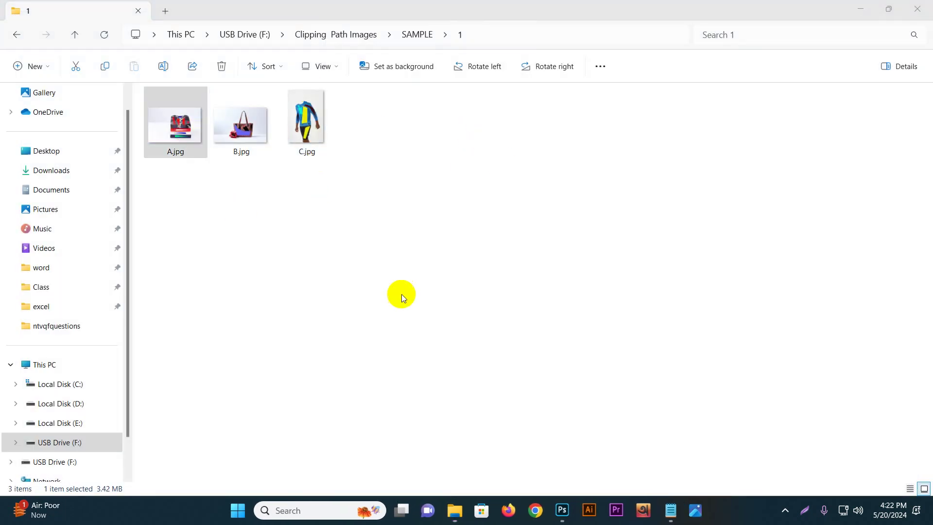
pyautogui.scroll(3, 560, 303)
pyautogui.moveTo(559, 302); pyautogui.dragTo(446, 212)
pyautogui.scroll(-3, 447, 224)
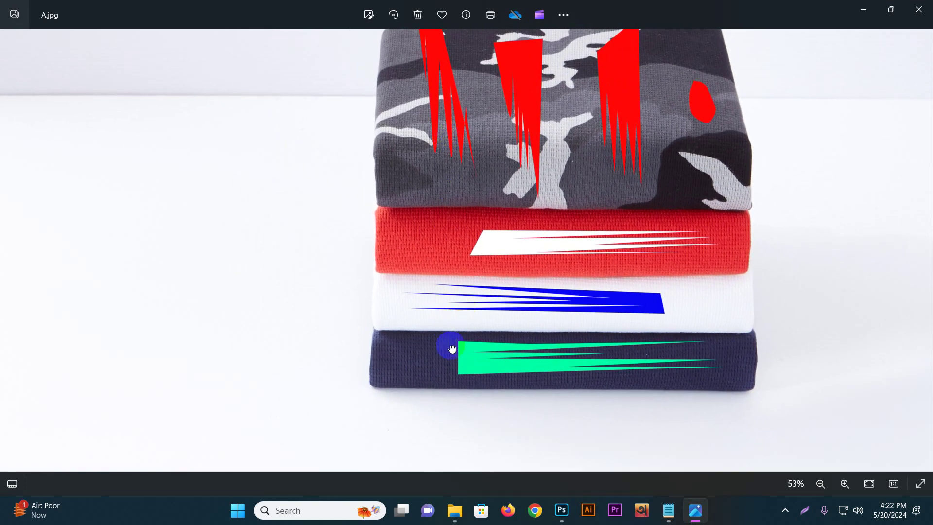
pyautogui.moveTo(434, 190)
pyautogui.mouseDown()
pyautogui.moveTo(433, 218)
pyautogui.moveTo(427, 177)
pyautogui.mouseUp()
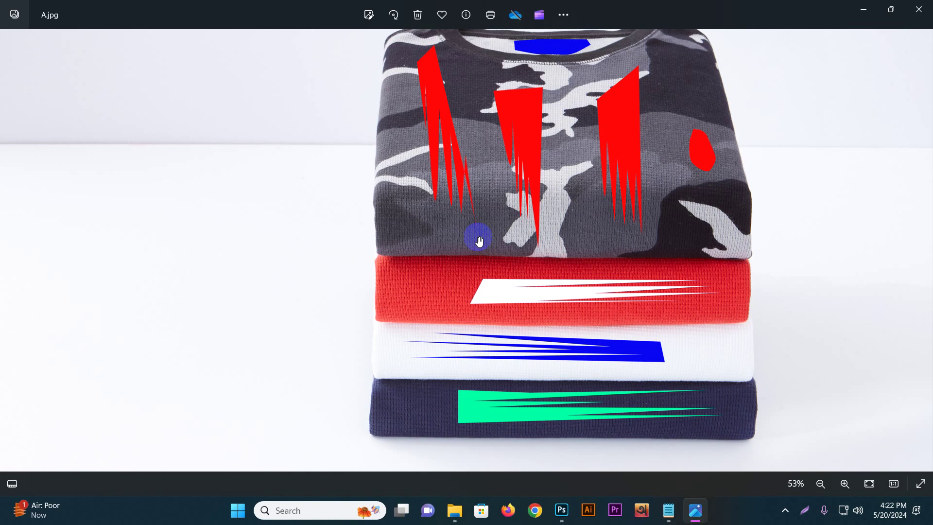
pyautogui.scroll(-3, 503, 234)
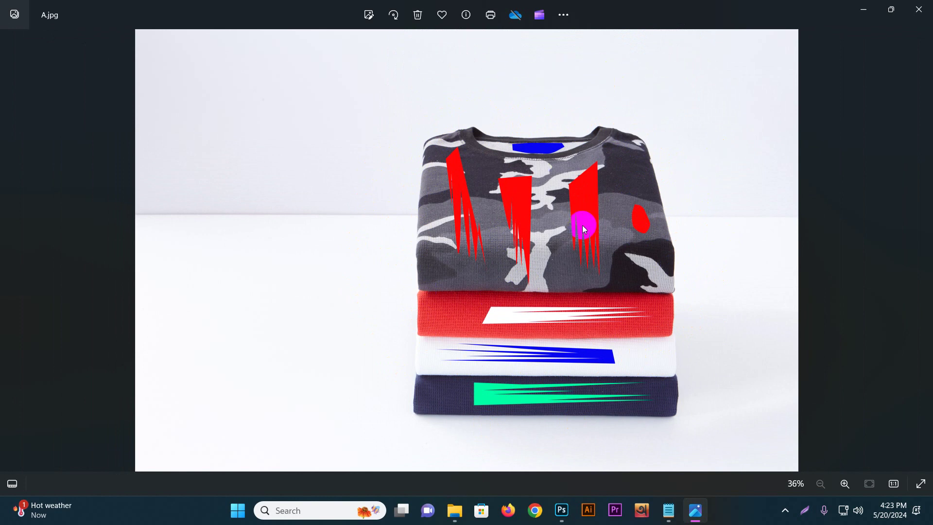
pyautogui.scroll(1, 578, 227)
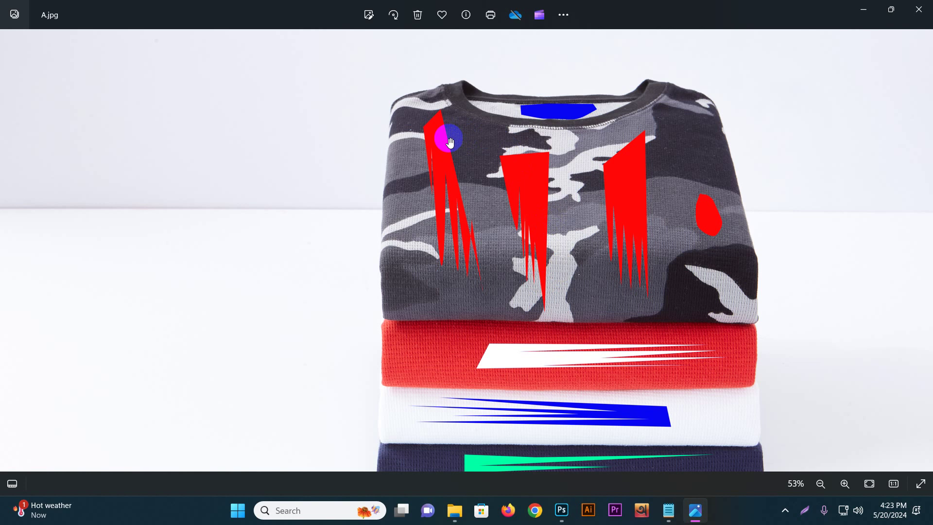
pyautogui.scroll(-3, 470, 142)
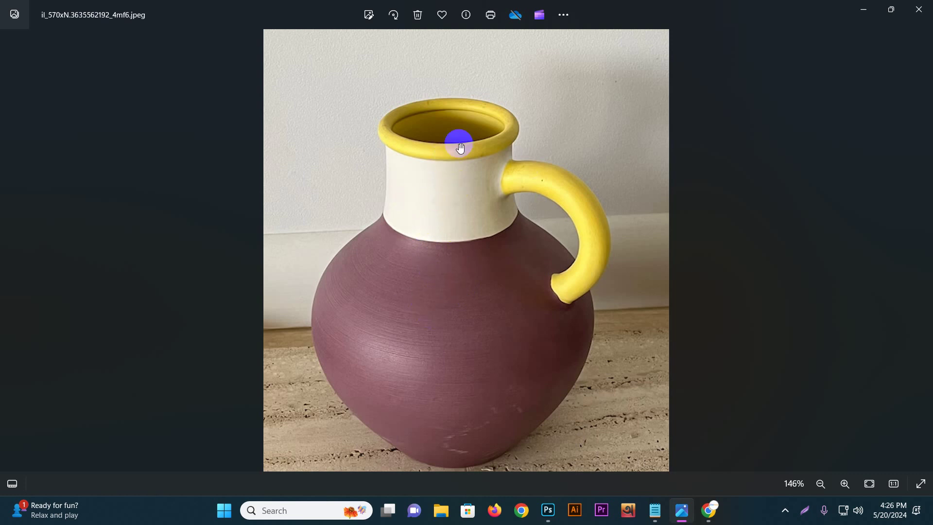
# - Examine the jug photo's yellow rim, white neck, handle and purple body up close and in full
pyautogui.scroll(1, 474, 194)
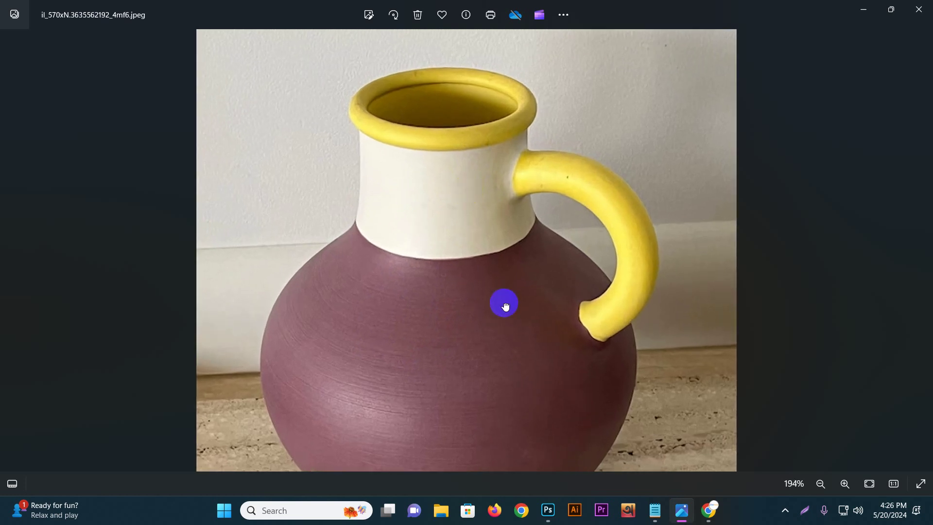
pyautogui.scroll(3, 469, 230)
pyautogui.moveTo(434, 141); pyautogui.dragTo(435, 201)
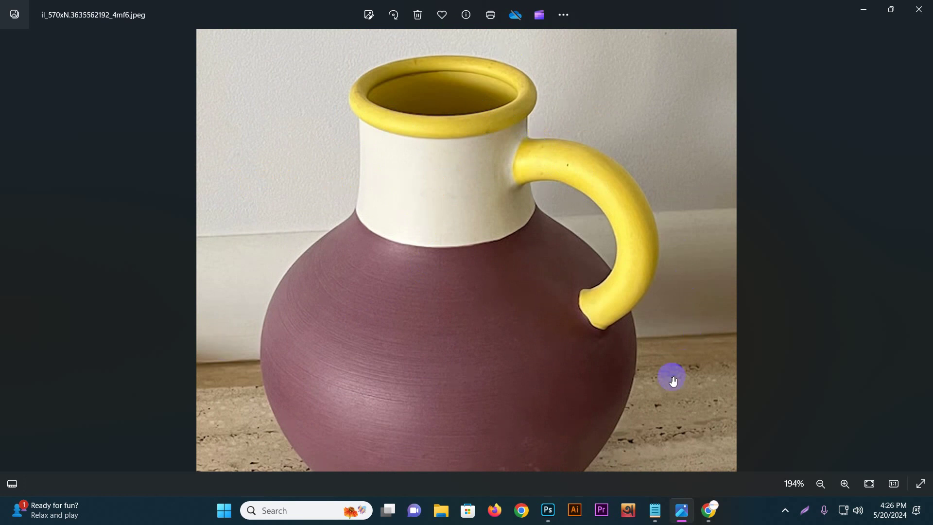
pyautogui.moveTo(518, 312); pyautogui.dragTo(505, 207)
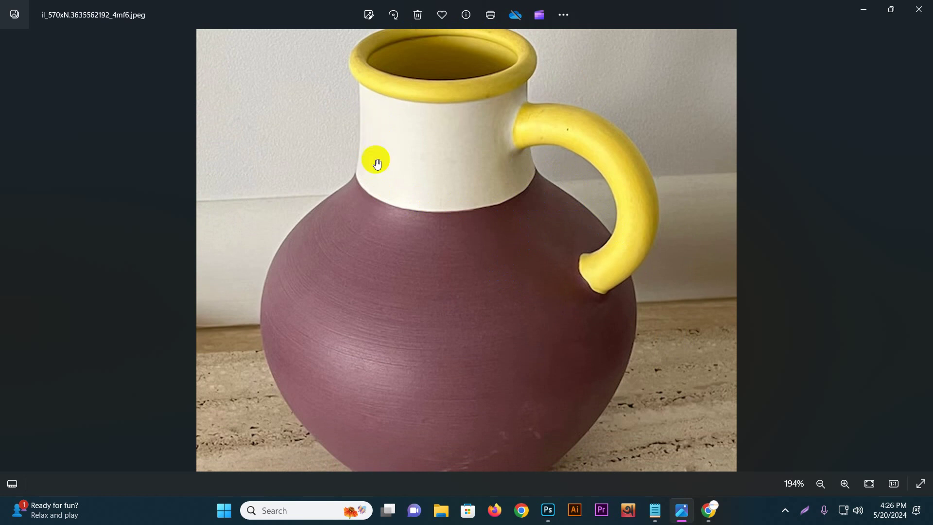
pyautogui.scroll(2, 402, 156)
pyautogui.scroll(-4, 406, 156)
pyautogui.scroll(-2, 406, 156)
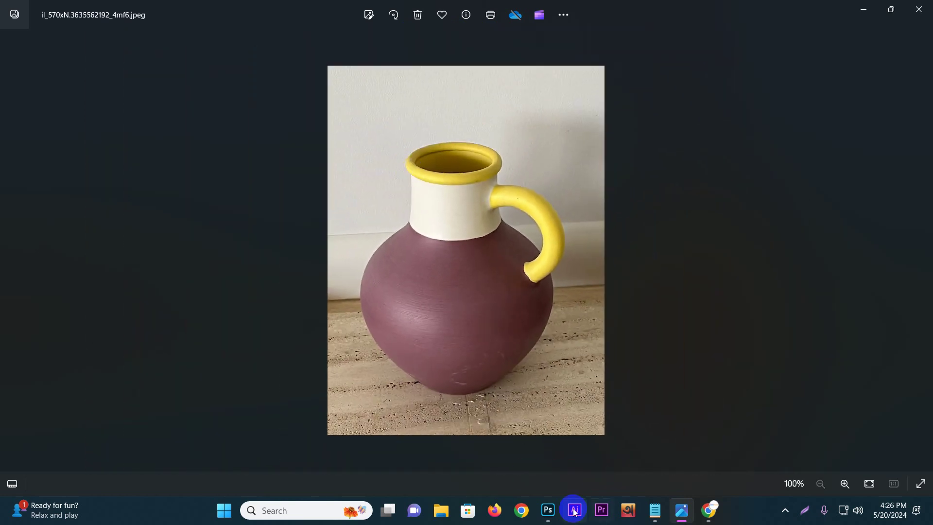
# - Switch to Photoshop and open the jug photo il_570xN.3635562192_4mf6.jpeg from the Downloads folder
pyautogui.click(548, 510)
pyautogui.click(27, 7)
pyautogui.click(29, 29)
pyautogui.doubleClick(255, 133)
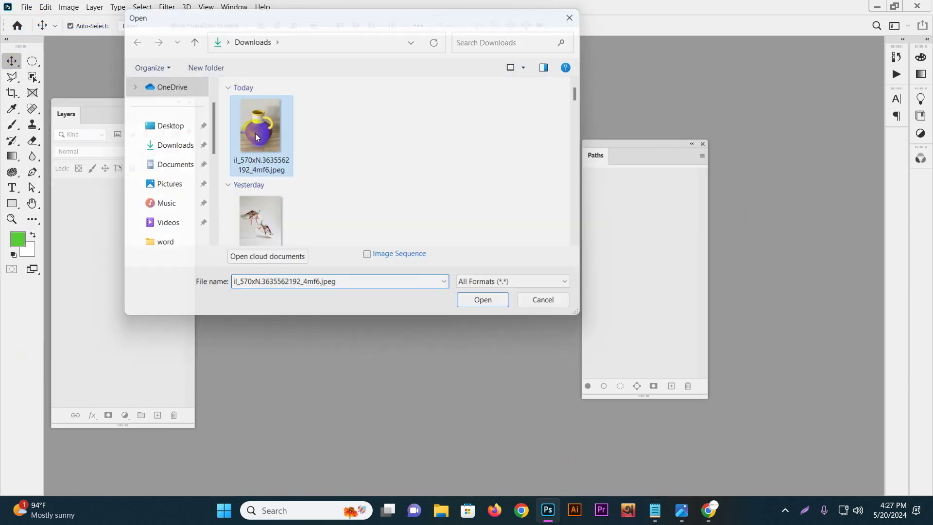
# - Move the Paths panel clear of the jug image, shift the Layers panel slightly, and duplicate the Background layer
pyautogui.moveTo(675, 145); pyautogui.dragTo(774, 143)
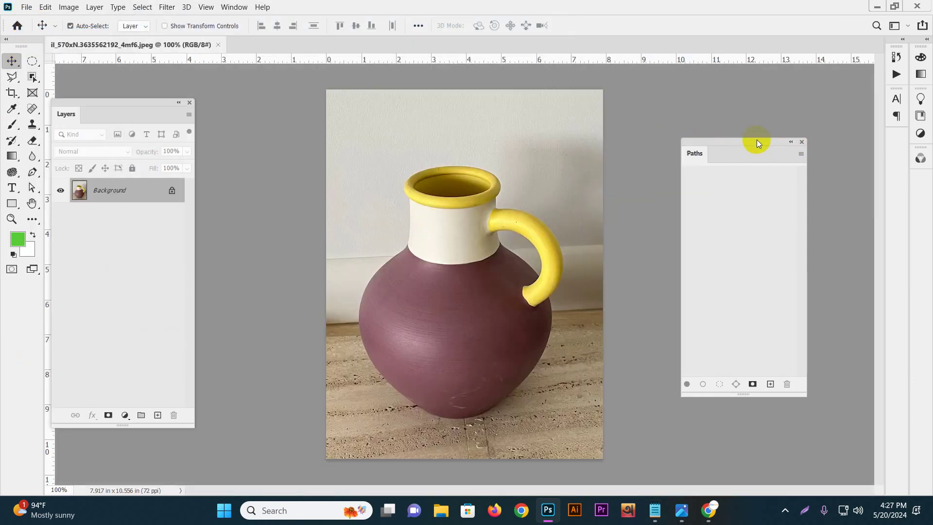
pyautogui.moveTo(118, 105); pyautogui.dragTo(123, 99)
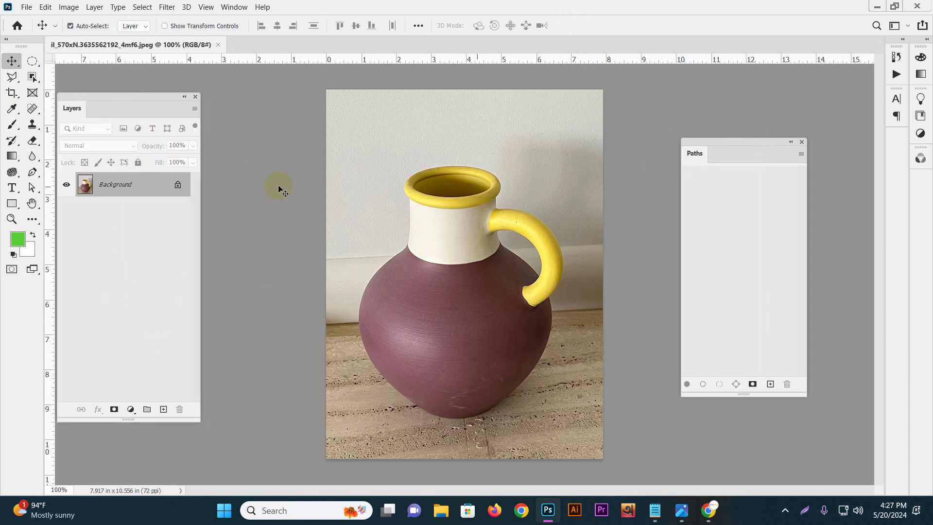
pyautogui.hotkey('ctrl', 'j')
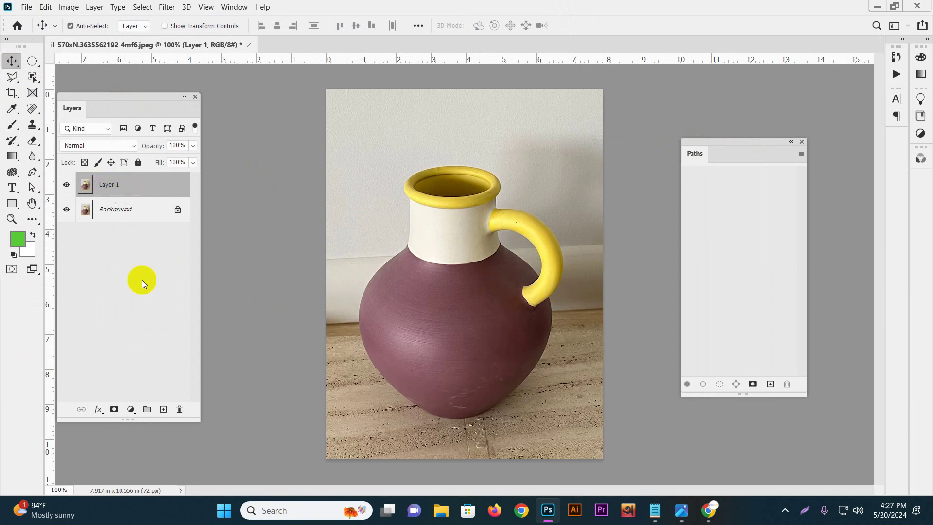
# - Examine the jug's neck, body and outer edge at up to 400% zoom, move the Paths panel aside, and fit the whole image on screen
pyautogui.click(468, 257)
pyautogui.click(461, 260)
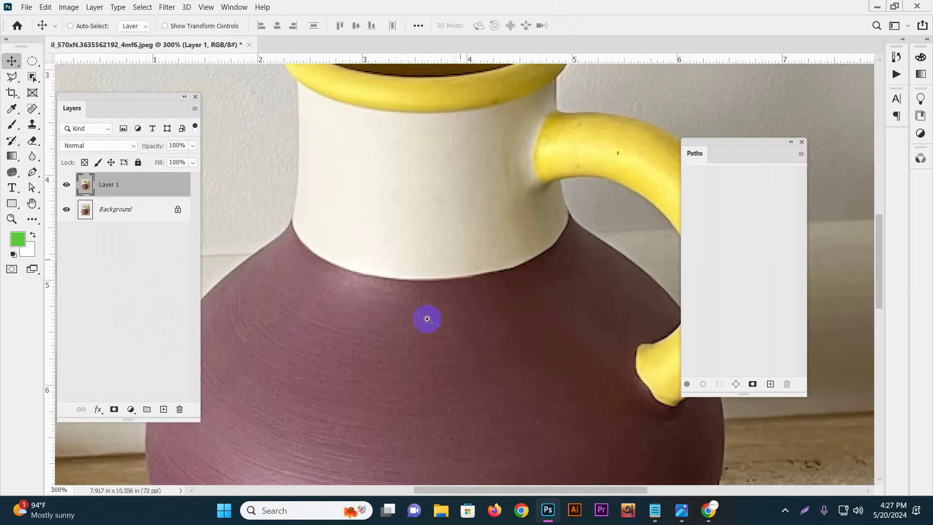
pyautogui.moveTo(416, 333); pyautogui.dragTo(481, 206)
pyautogui.moveTo(391, 295); pyautogui.dragTo(408, 226)
pyautogui.click(59, 490)
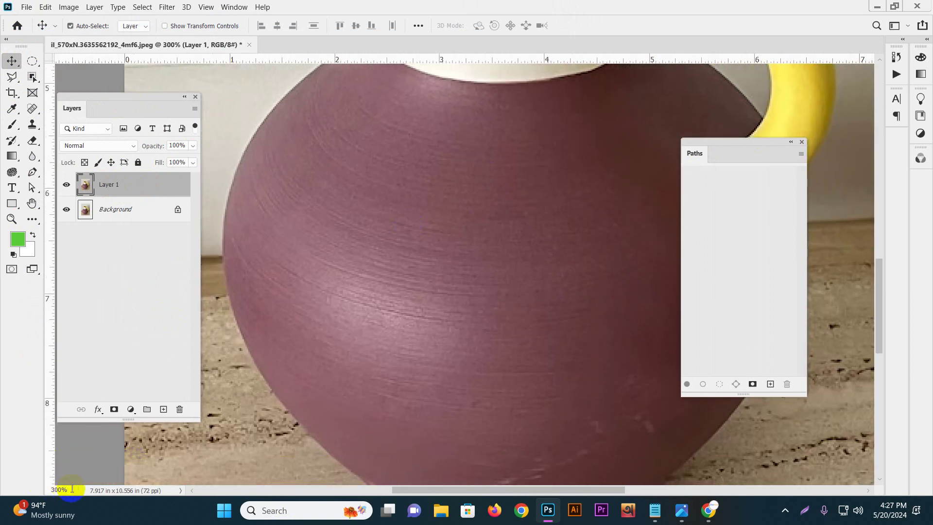
pyautogui.moveTo(59, 489); pyautogui.dragTo(46, 489)
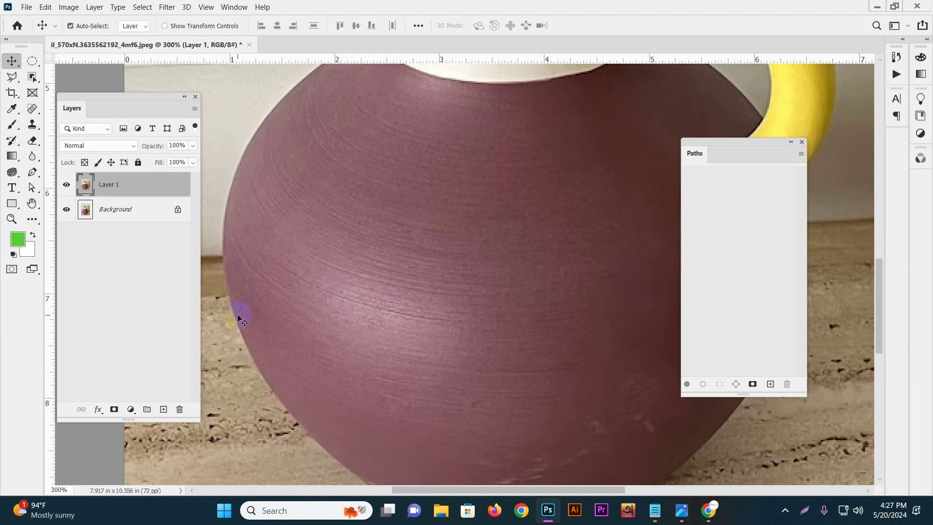
pyautogui.click(252, 188)
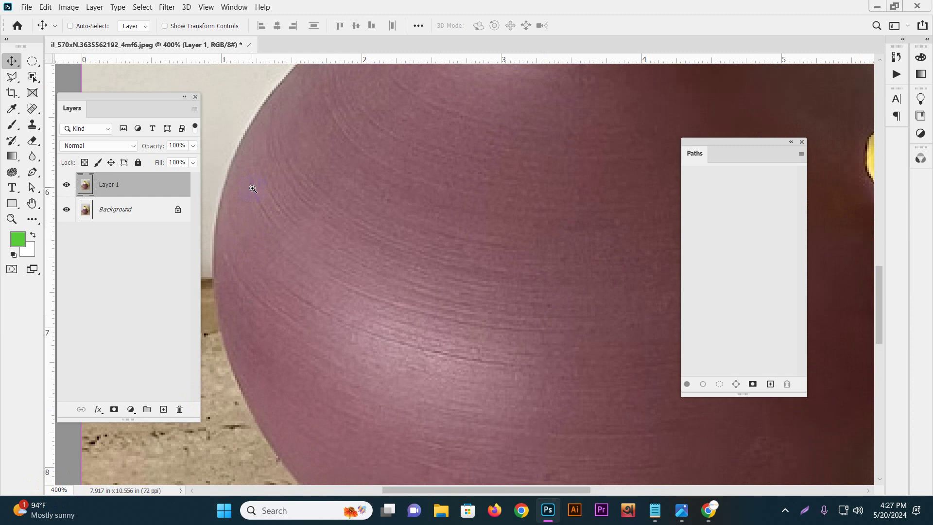
pyautogui.moveTo(282, 185); pyautogui.dragTo(273, 183)
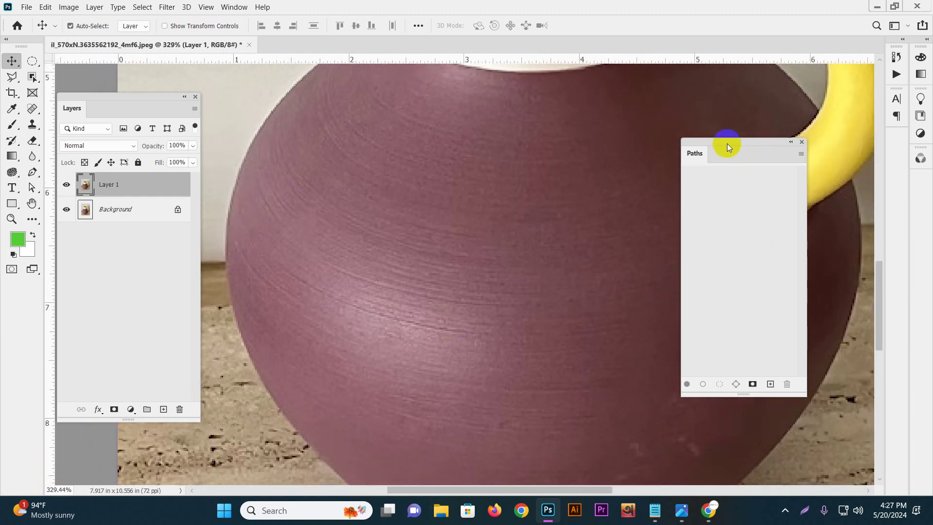
pyautogui.moveTo(732, 146); pyautogui.dragTo(784, 182)
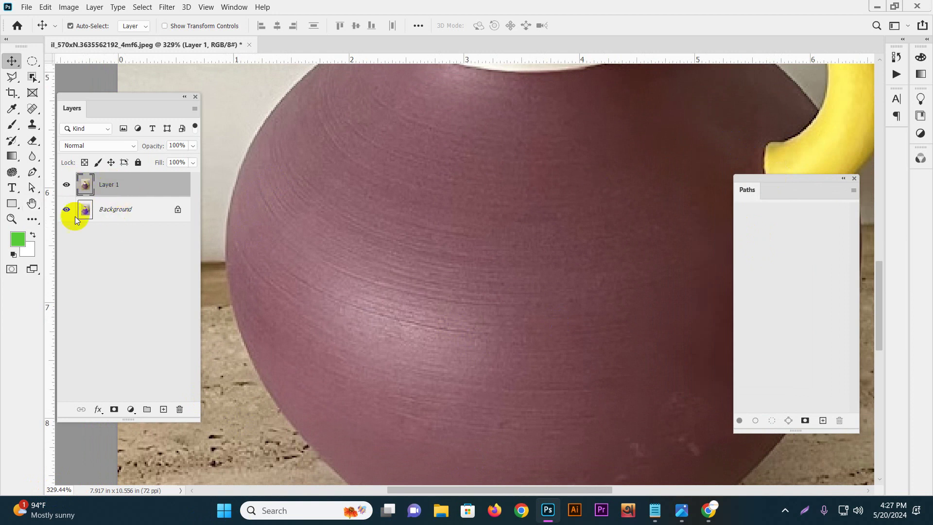
pyautogui.hotkey('ctrl', '0')
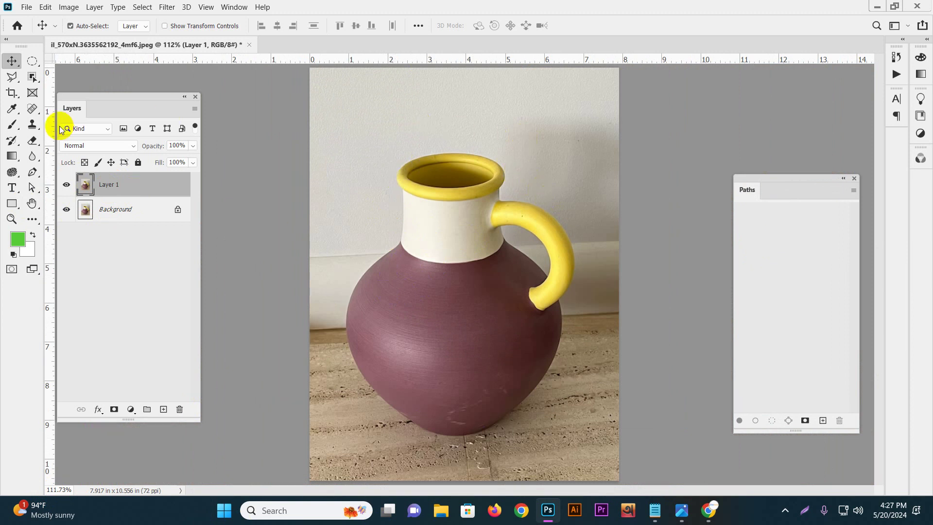
# - Activate the Pen tool in Path mode with the path operation set to Exclude Overlapping Shapes
pyautogui.click(32, 171)
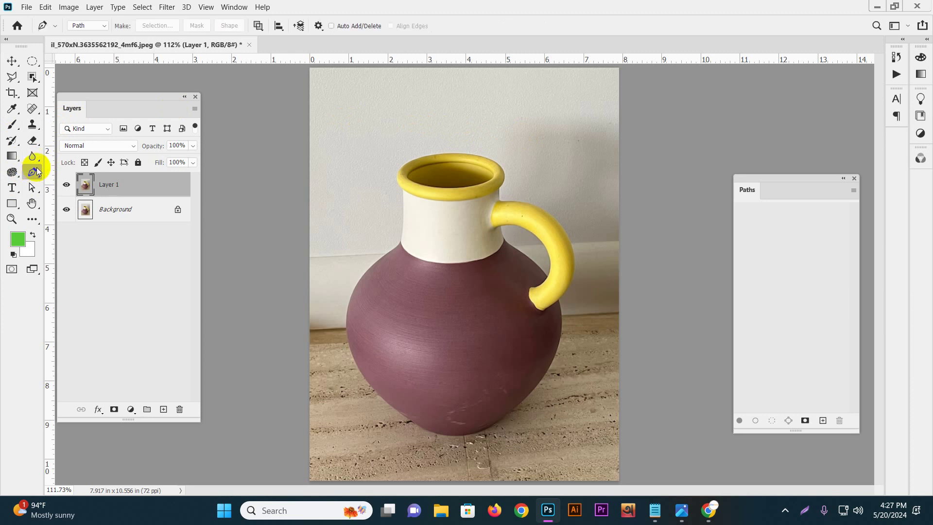
pyautogui.click(81, 27)
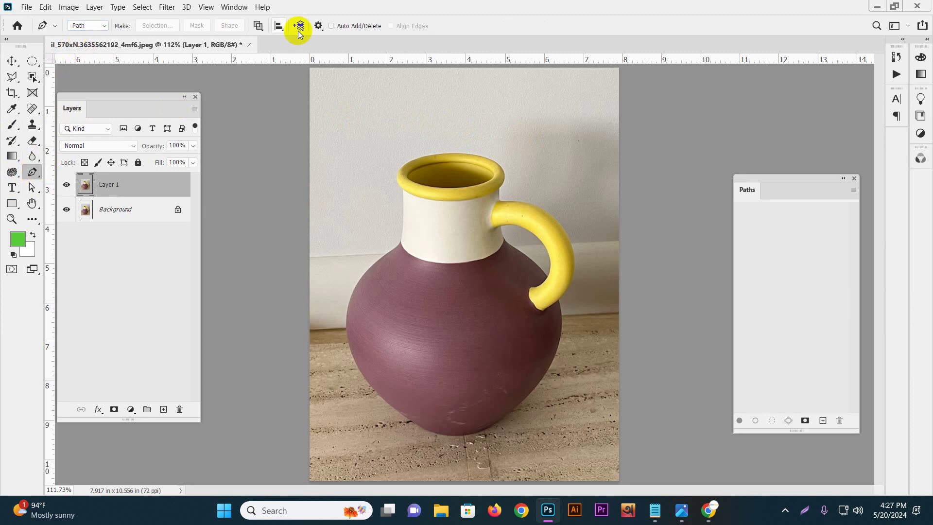
pyautogui.click(258, 26)
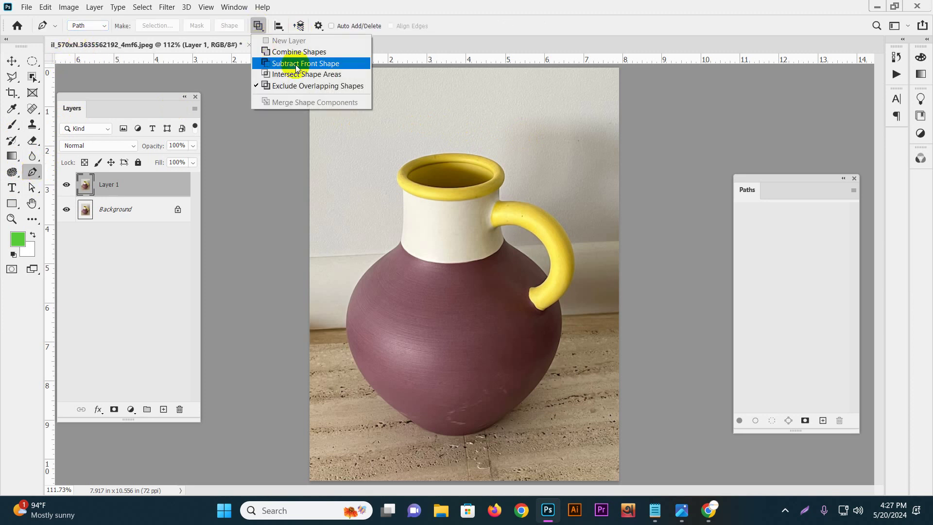
pyautogui.click(329, 90)
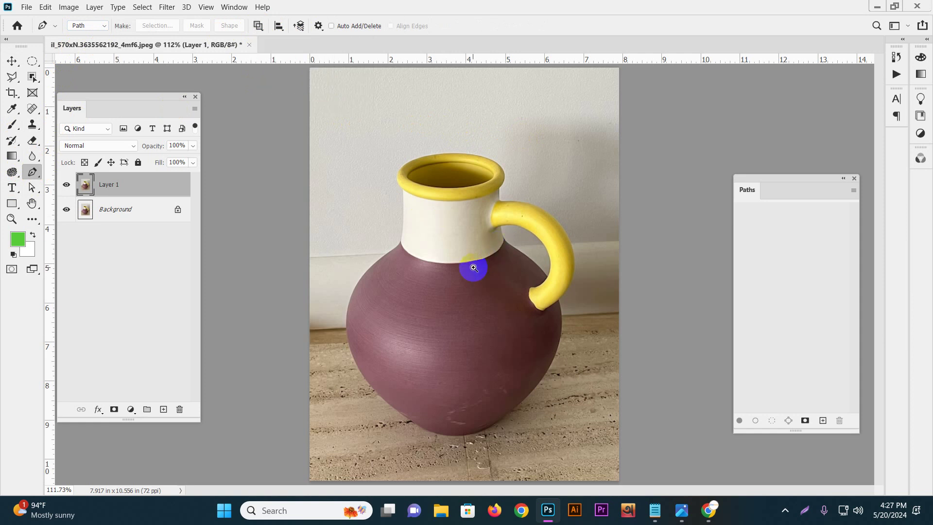
# - Start a path at the jug's base at 300% zoom, add a curved anchor on its lower-left edge, and remove that anchor's outgoing handle
pyautogui.scroll(3, 474, 267)
pyautogui.moveTo(382, 209); pyautogui.dragTo(377, 193)
pyautogui.keyDown('ctrl'); pyautogui.click(417, 372); pyautogui.keyUp('ctrl')
pyautogui.moveTo(406, 383); pyautogui.dragTo(418, 317)
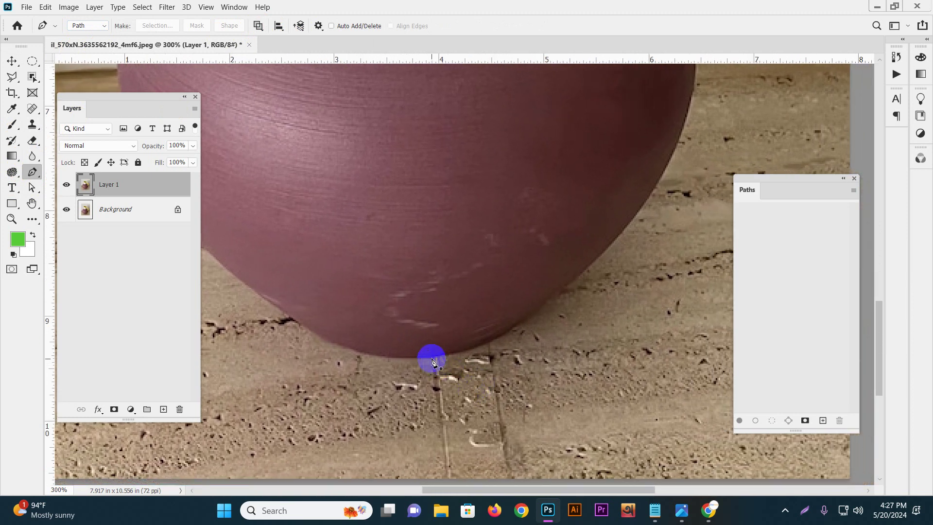
pyautogui.click(432, 362)
pyautogui.hscroll(-2, 433, 362)
pyautogui.click(339, 322)
pyautogui.moveTo(348, 329); pyautogui.dragTo(283, 286)
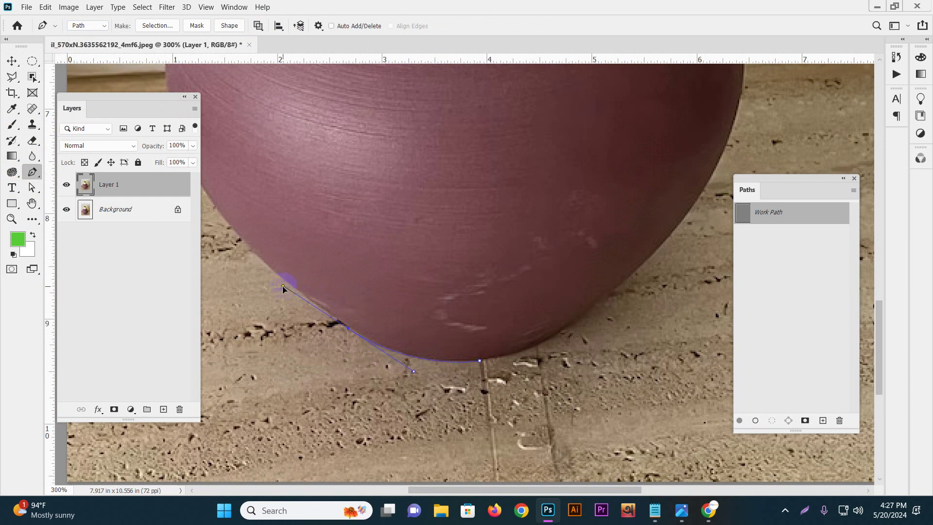
pyautogui.click(348, 329)
# - Continue the path with curved anchors up the left side of the jug's purple body, past its widest point to the shoulder
pyautogui.moveTo(323, 304); pyautogui.dragTo(422, 350)
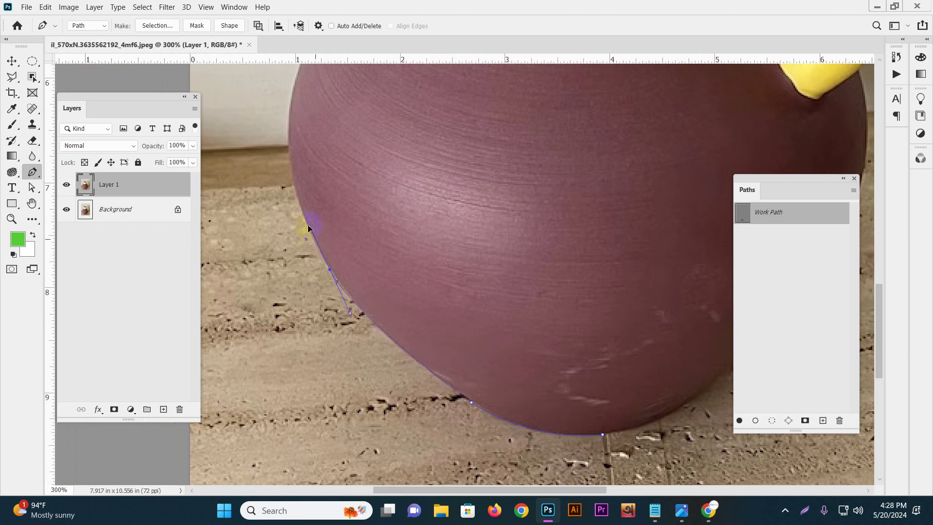
pyautogui.moveTo(300, 218); pyautogui.dragTo(298, 213)
pyautogui.moveTo(337, 254); pyautogui.dragTo(377, 348)
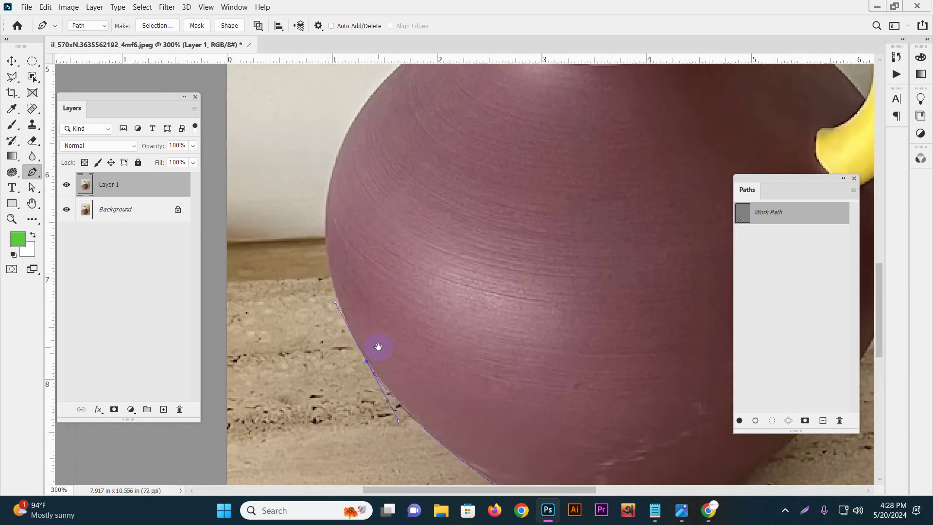
pyautogui.moveTo(332, 188); pyautogui.dragTo(301, 199)
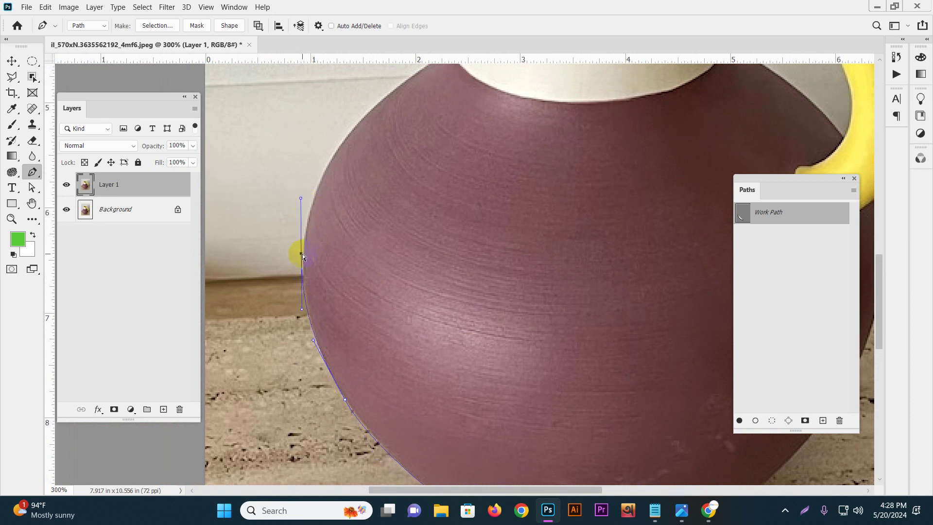
pyautogui.moveTo(302, 229); pyautogui.dragTo(267, 299)
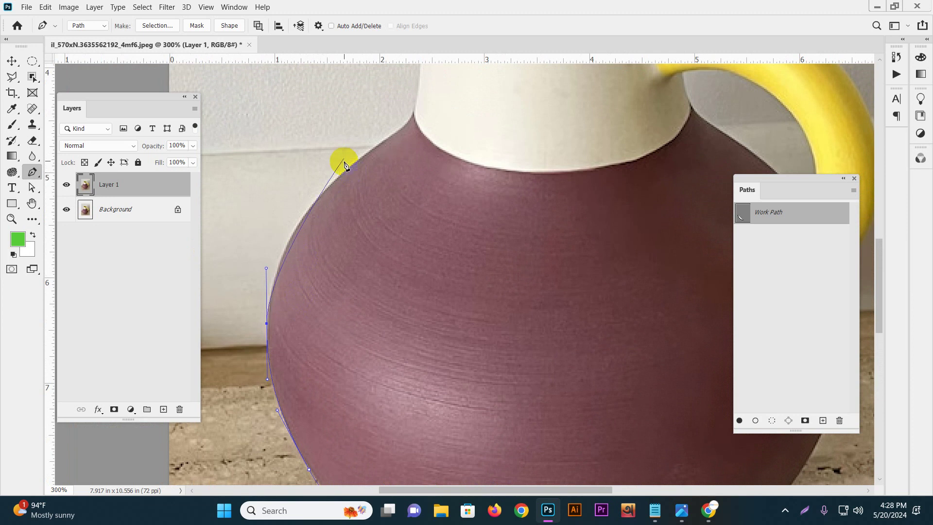
pyautogui.moveTo(322, 191); pyautogui.dragTo(287, 261)
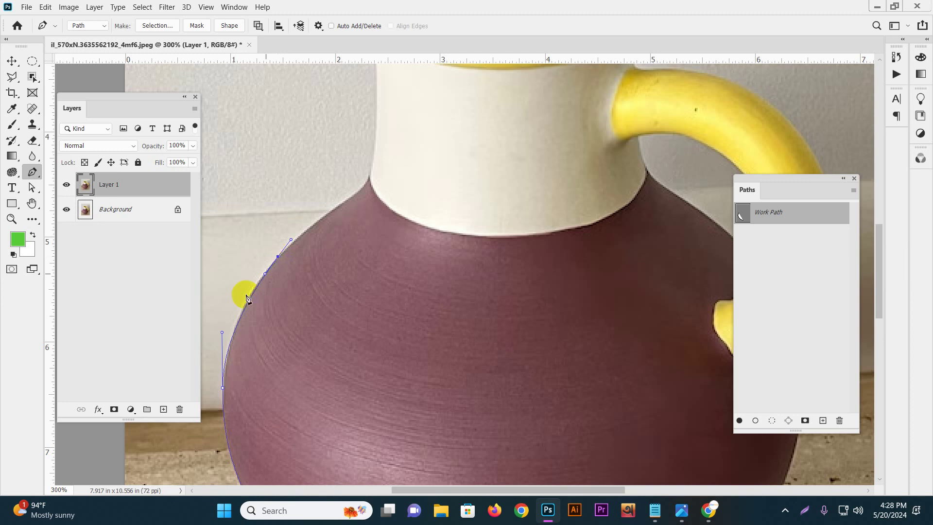
pyautogui.moveTo(222, 334); pyautogui.dragTo(229, 318)
pyautogui.scroll(3, 267, 316)
pyautogui.hscroll(2, 267, 316)
pyautogui.moveTo(333, 247); pyautogui.dragTo(342, 232)
pyautogui.hotkey('ctrl', 'z')
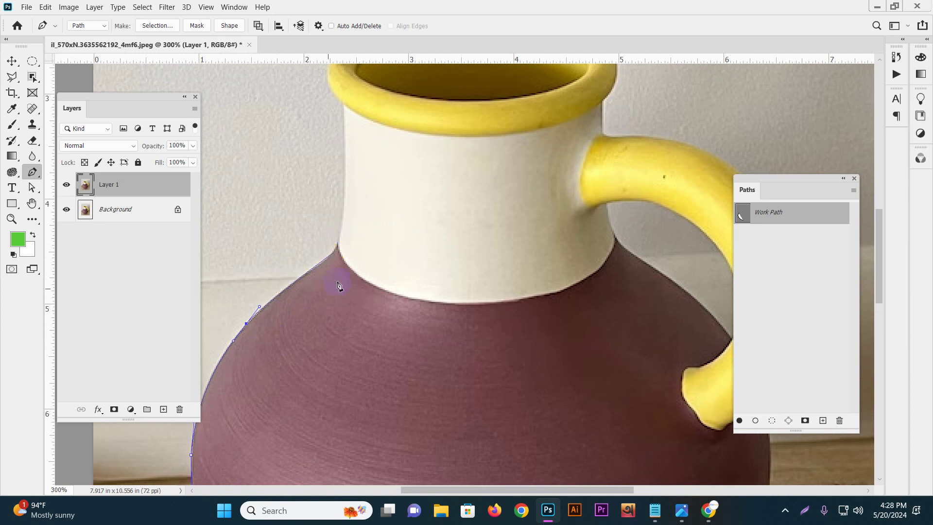
pyautogui.moveTo(374, 267)
pyautogui.mouseDown()
pyautogui.moveTo(385, 264)
pyautogui.moveTo(368, 267)
pyautogui.moveTo(340, 233)
pyautogui.moveTo(336, 251)
pyautogui.moveTo(337, 241)
pyautogui.moveTo(366, 275)
pyautogui.mouseUp()
pyautogui.hotkey('ctrl', 'z')
# - Add a curved anchor where the jug's left shoulder meets the white neck, fitting the segment to the shoulder's edge
pyautogui.press('space')
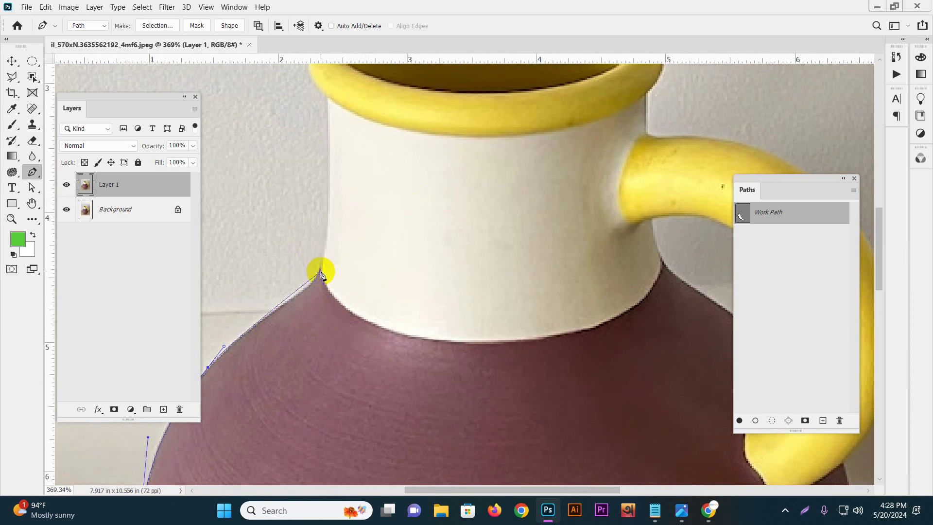
pyautogui.moveTo(321, 281); pyautogui.dragTo(321, 260)
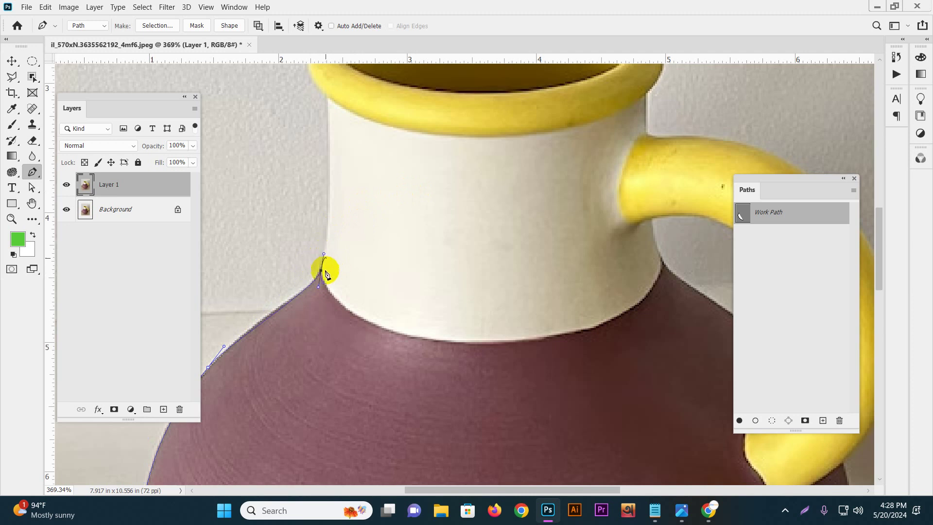
# - Extend the path up the left edge of the white neck with a curved anchor under the yellow rim, removing its outgoing handle
pyautogui.scroll(2, 331, 282)
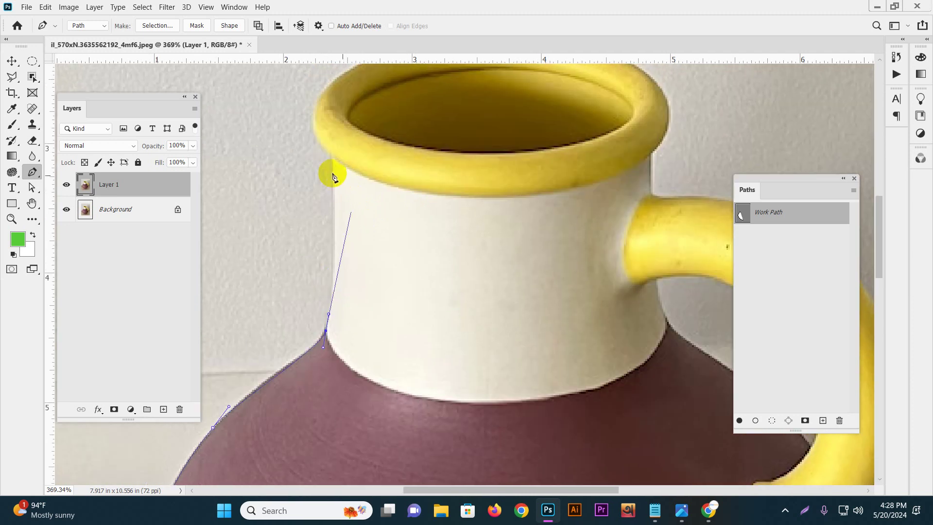
pyautogui.moveTo(331, 161); pyautogui.dragTo(323, 128)
pyautogui.scroll(3, 335, 160)
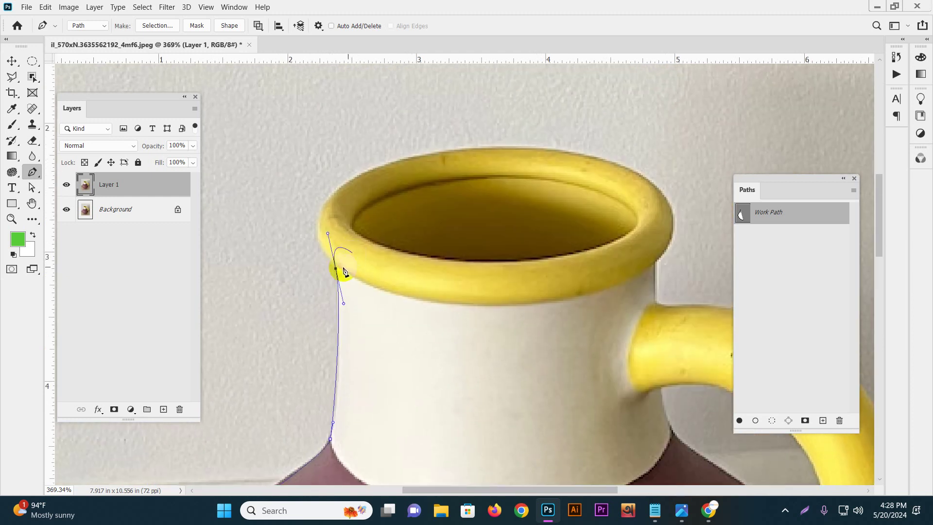
pyautogui.keyDown('alt'); pyautogui.click(335, 268); pyautogui.keyUp('alt')
# - Trace the rim's left end and upper edge with two curved anchors, removing the outgoing handle of each
pyautogui.scroll(2, 340, 262)
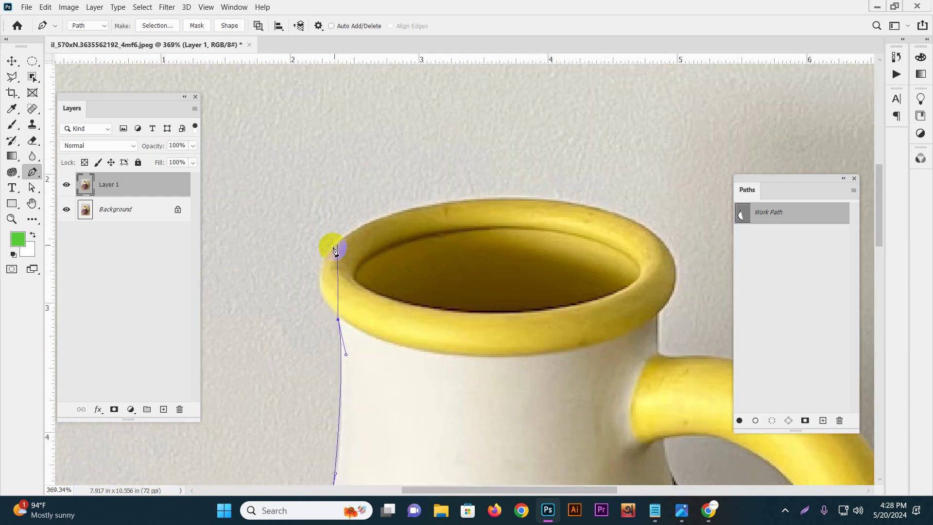
pyautogui.moveTo(329, 253); pyautogui.dragTo(355, 221)
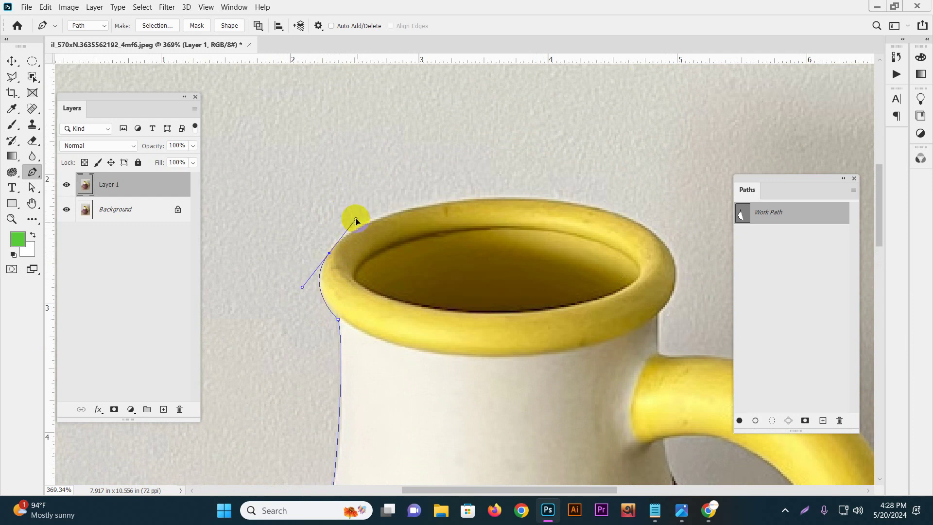
pyautogui.keyDown('alt'); pyautogui.click(329, 253); pyautogui.keyUp('alt')
pyautogui.moveTo(333, 256); pyautogui.dragTo(494, 254)
pyautogui.keyDown('alt'); pyautogui.click(397, 262); pyautogui.keyUp('alt')
# - Trace the rim's right end with curved anchors down to where it meets the neck, removing their outgoing handles
pyautogui.hscroll(2, 477, 279)
pyautogui.scroll(-1, 478, 279)
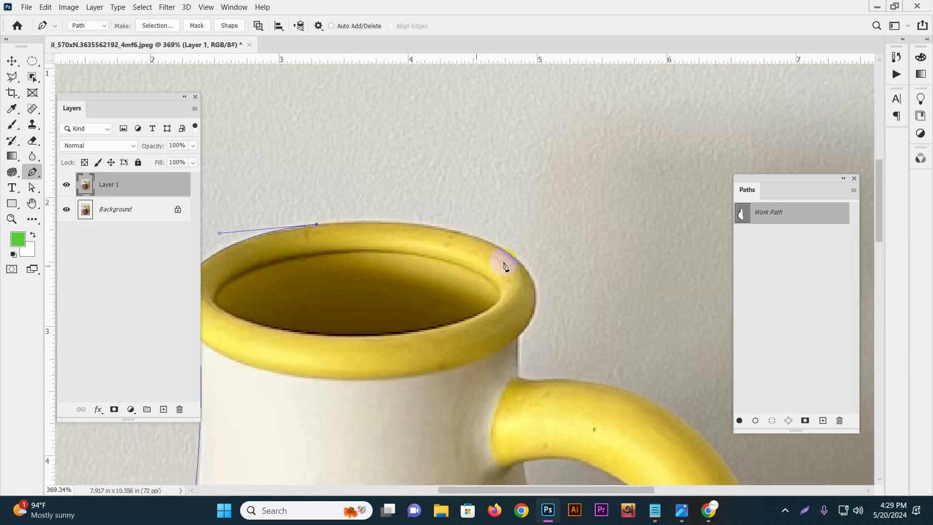
pyautogui.moveTo(520, 261); pyautogui.dragTo(589, 312)
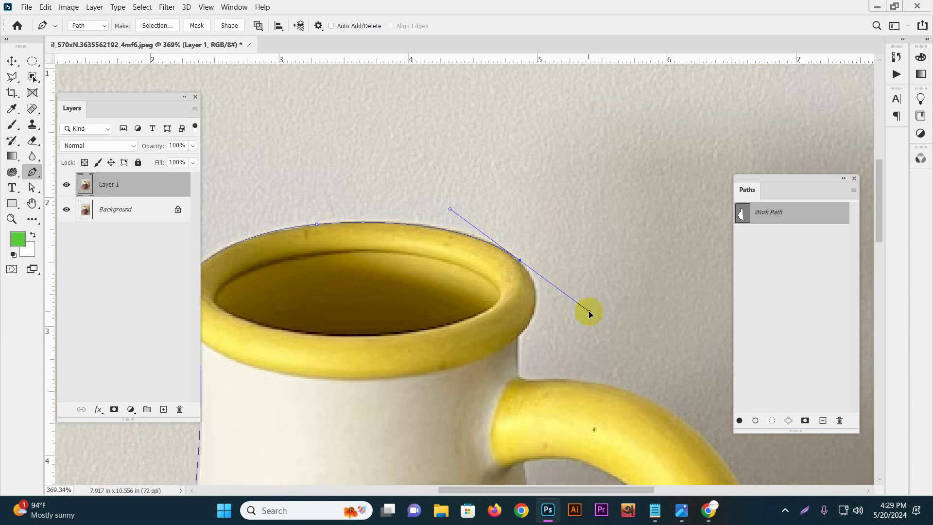
pyautogui.hscroll(1, 501, 260)
pyautogui.scroll(-1, 500, 261)
pyautogui.keyDown('alt'); pyautogui.click(471, 214); pyautogui.keyUp('alt')
pyautogui.click(470, 293)
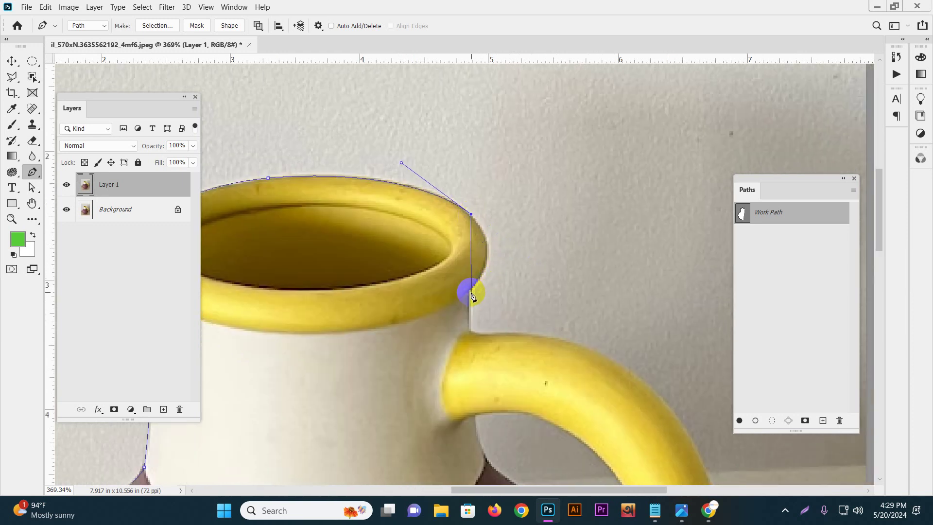
pyautogui.moveTo(470, 294); pyautogui.dragTo(432, 328)
pyautogui.keyDown('alt'); pyautogui.click(469, 294); pyautogui.keyUp('alt')
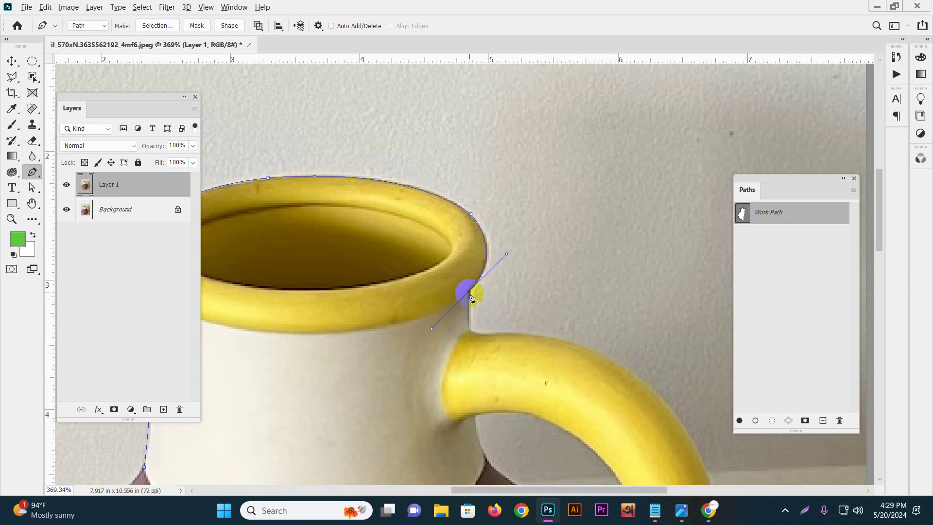
# - Add a corner anchor where the neck meets the yellow handle and trace the handle's upper edge with curved anchors
pyautogui.click(474, 330)
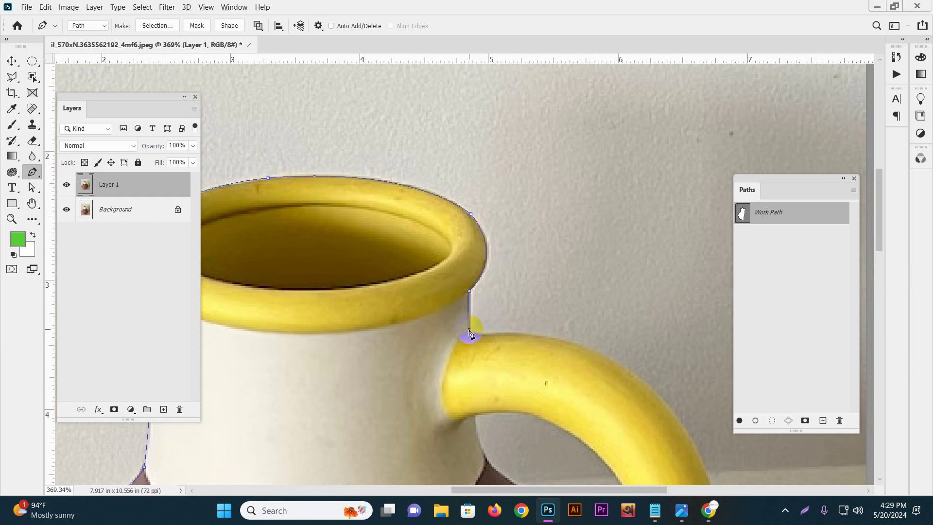
pyautogui.moveTo(509, 340); pyautogui.dragTo(403, 293)
pyautogui.moveTo(464, 291); pyautogui.dragTo(488, 306)
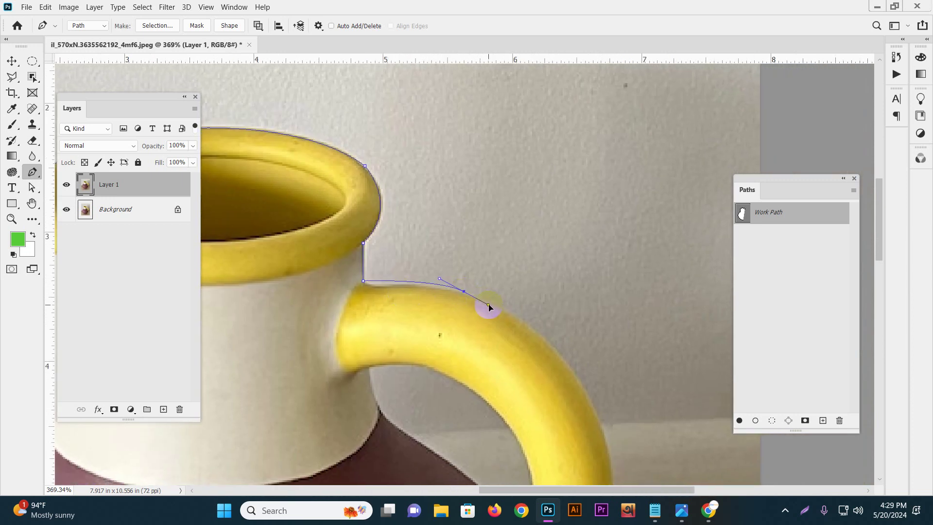
pyautogui.hotkey('ctrl', 'z')
pyautogui.moveTo(406, 285)
pyautogui.mouseDown()
pyautogui.moveTo(427, 277)
pyautogui.moveTo(413, 287)
pyautogui.mouseUp()
pyautogui.moveTo(511, 316); pyautogui.dragTo(486, 306)
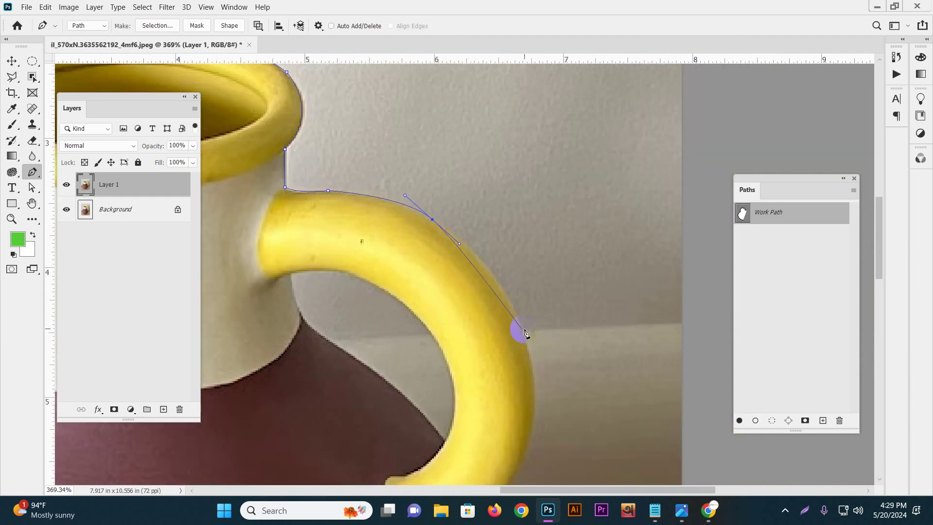
# - Continue the path around the yellow handle's outer curve down to where it meets the purple body
pyautogui.moveTo(525, 329); pyautogui.dragTo(491, 323)
pyautogui.moveTo(504, 251); pyautogui.dragTo(479, 437)
pyautogui.moveTo(466, 400); pyautogui.dragTo(466, 239)
pyautogui.click(544, 309)
pyautogui.click(502, 368)
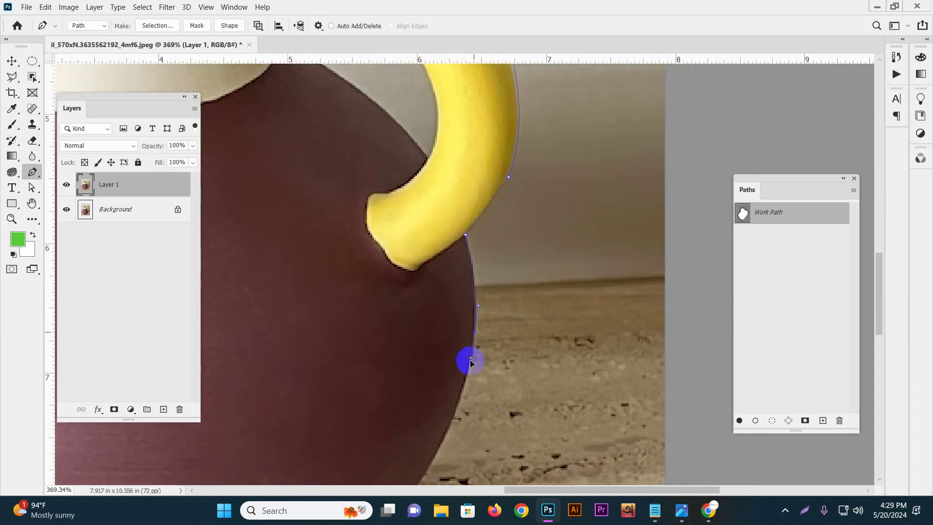
# - Trace the right edge of the purple body below the handle with curved anchors
pyautogui.click(473, 377)
pyautogui.scroll(-3, 454, 364)
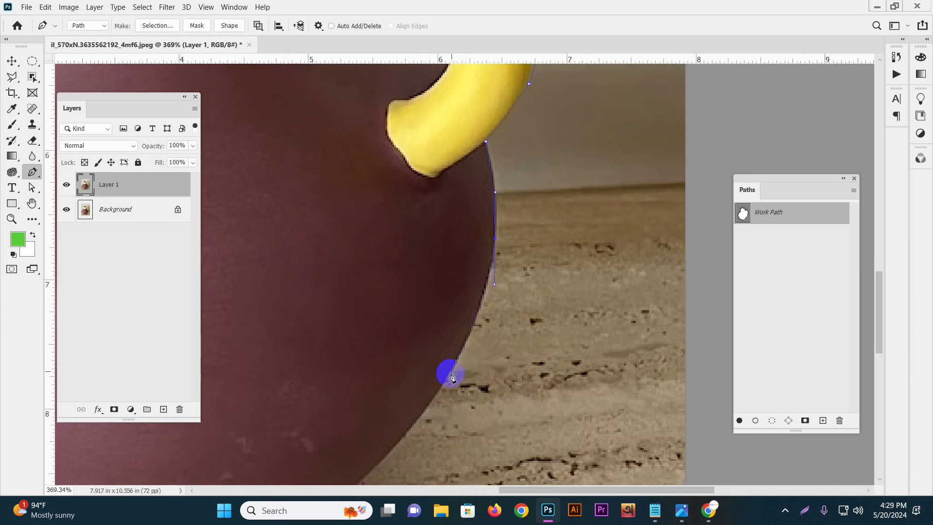
pyautogui.moveTo(448, 378); pyautogui.dragTo(436, 401)
# - Trace the body's lower-right curve with a curved anchor and close the outline at its starting anchor on the jug's base
pyautogui.scroll(-3, 529, 254)
pyautogui.hscroll(-2, 529, 254)
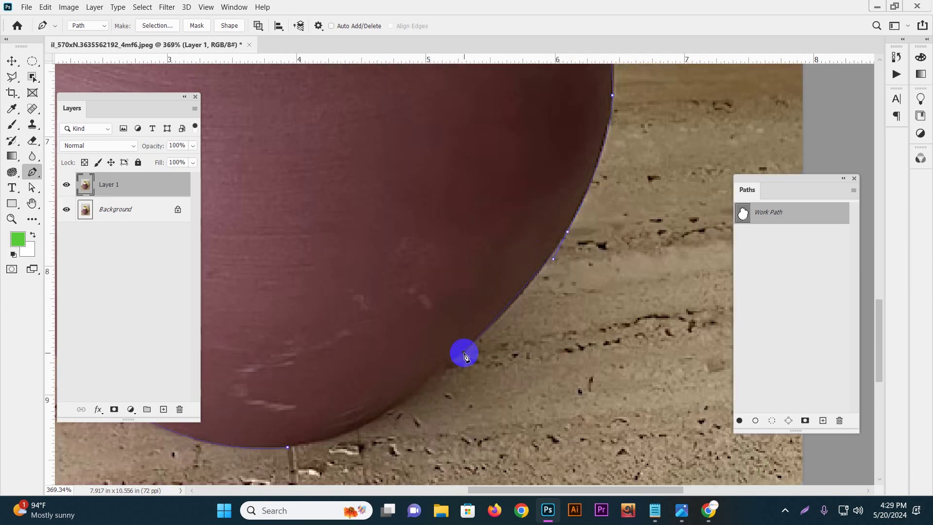
pyautogui.moveTo(464, 355); pyautogui.dragTo(448, 363)
pyautogui.scroll(-2, 433, 378)
pyautogui.hscroll(-1, 434, 378)
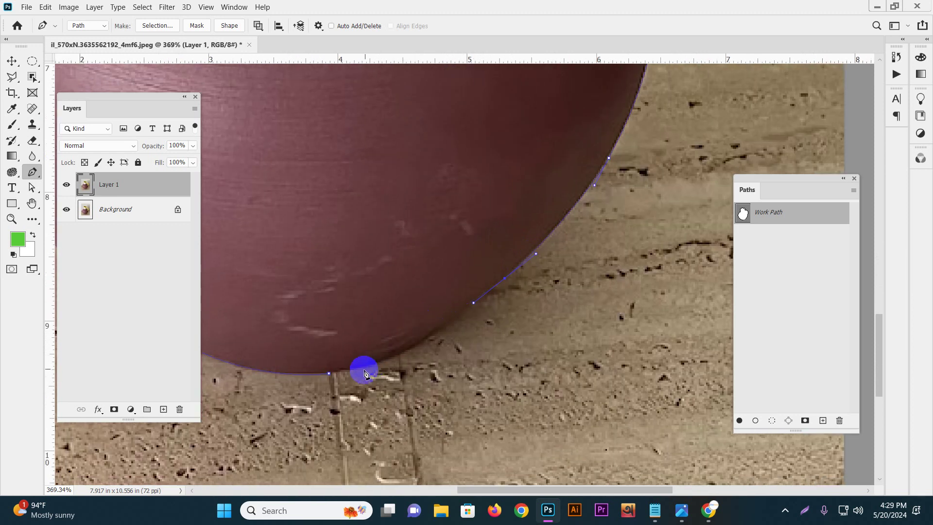
pyautogui.moveTo(331, 377); pyautogui.dragTo(214, 386)
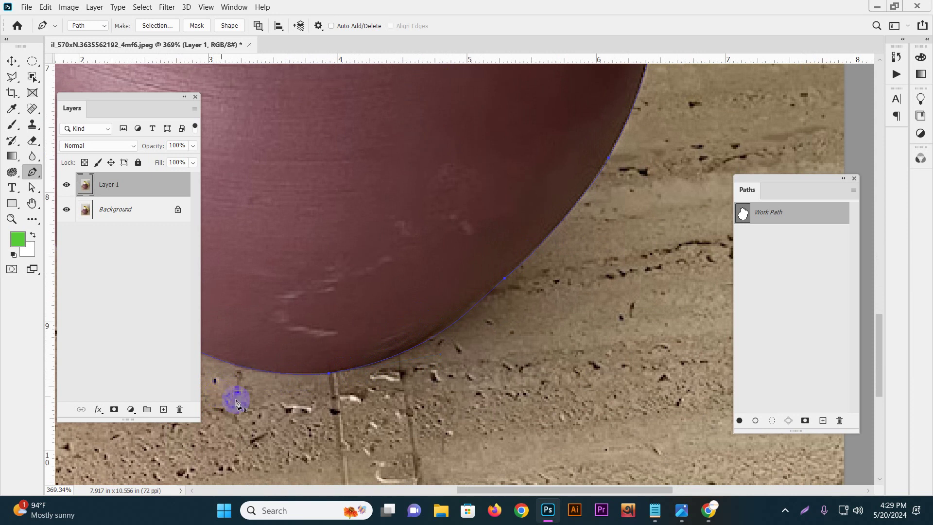
# - Check the Pen tool's path operation setting for cutting out the opening inside the jug's handle
pyautogui.scroll(-5, 494, 266)
pyautogui.scroll(3, 513, 153)
pyautogui.moveTo(525, 177); pyautogui.dragTo(495, 256)
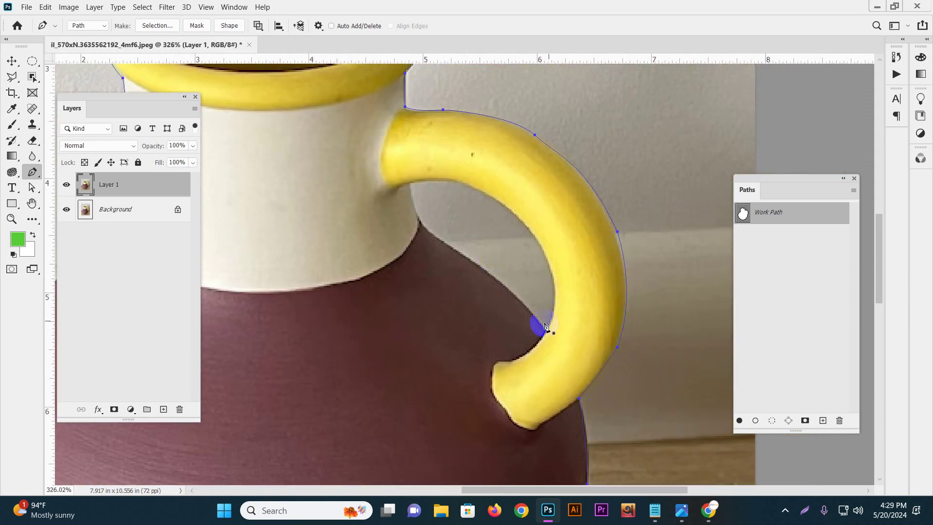
pyautogui.click(258, 26)
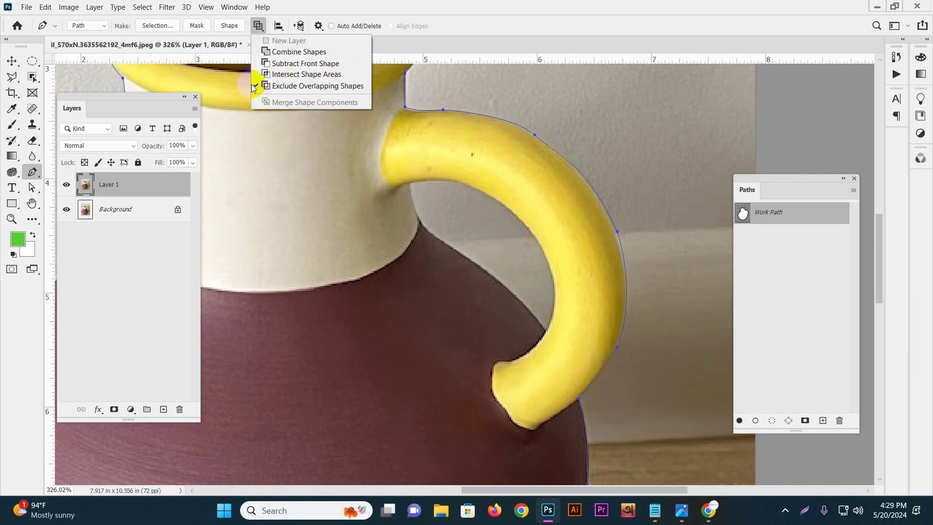
pyautogui.click(415, 251)
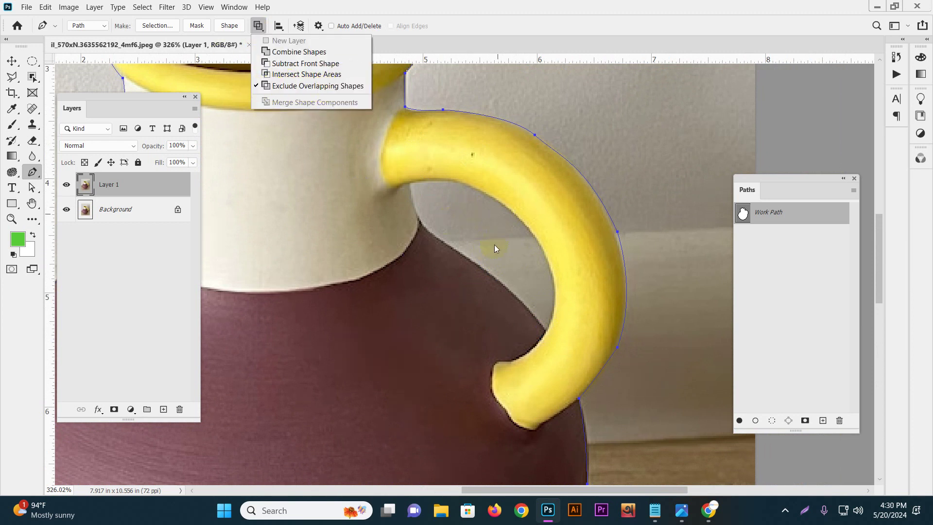
pyautogui.click(604, 283)
# - Start an inner path where the handle's inside edge meets the body and trace that edge up to the neck with curved anchors
pyautogui.click(538, 338)
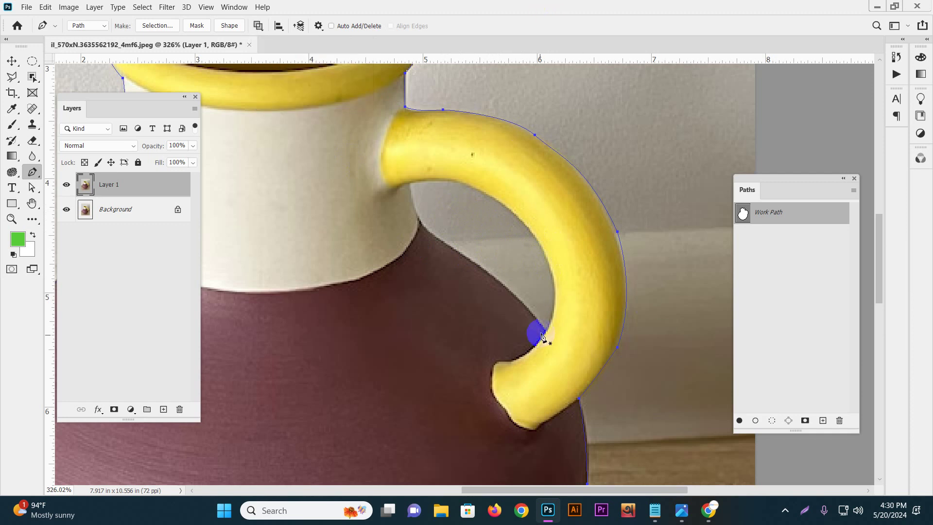
pyautogui.moveTo(530, 233); pyautogui.dragTo(483, 181)
pyautogui.click(532, 236)
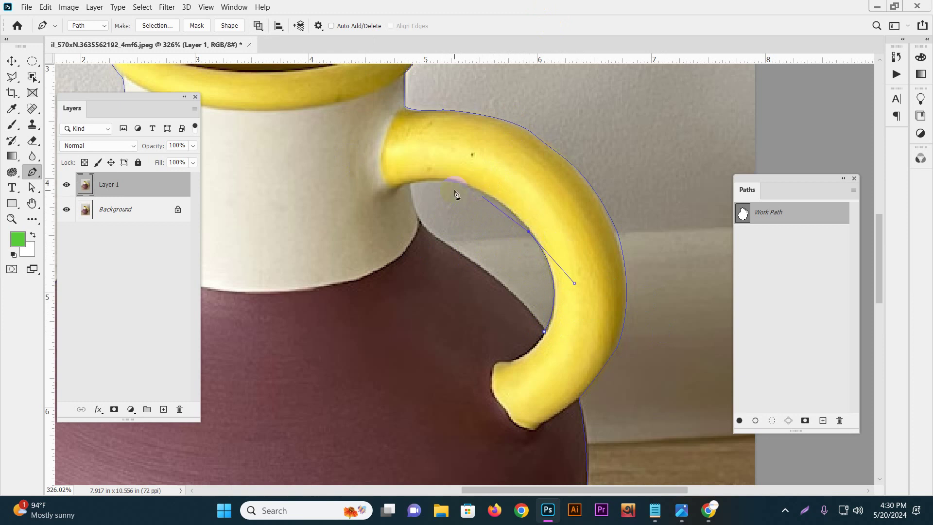
pyautogui.moveTo(437, 182); pyautogui.dragTo(377, 185)
pyautogui.click(412, 188)
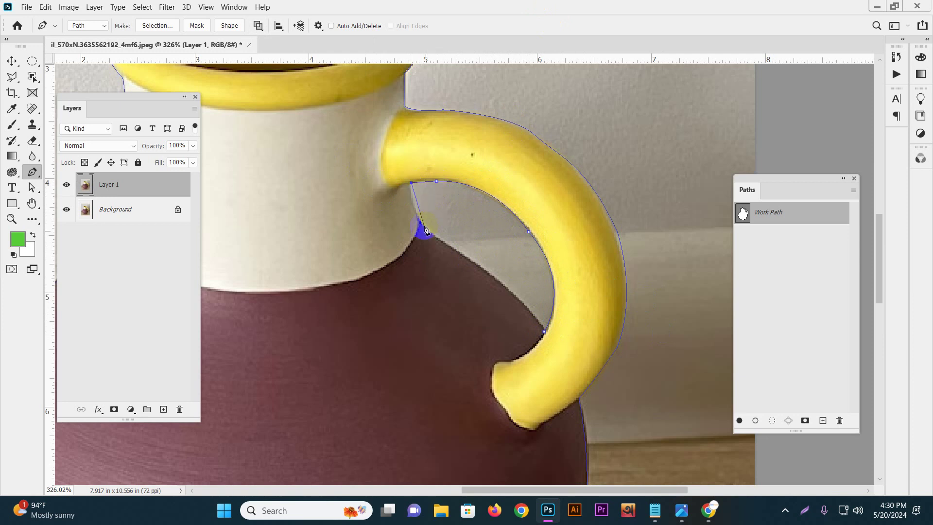
# - Trace the neck and purple shoulder edge inside the handle opening and close the inner path at its starting anchor
pyautogui.click(503, 286)
pyautogui.click(531, 301)
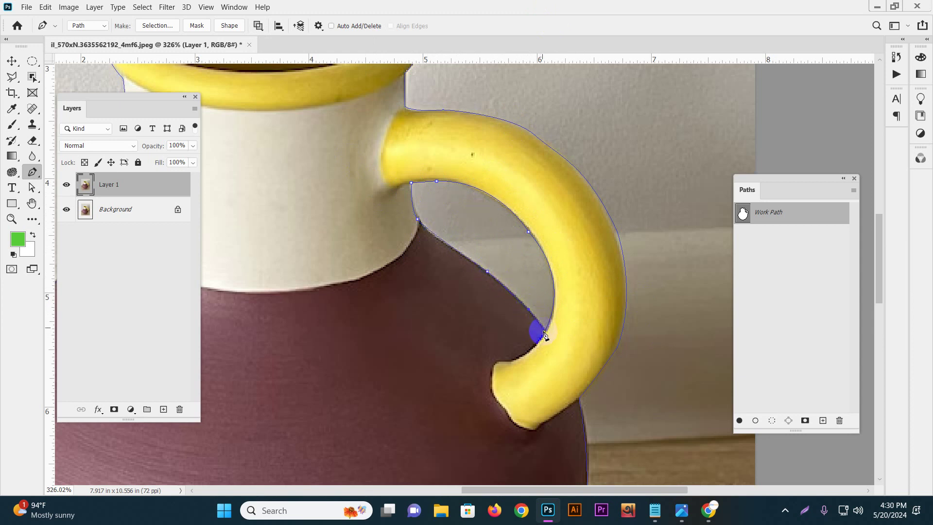
pyautogui.scroll(-3, 558, 330)
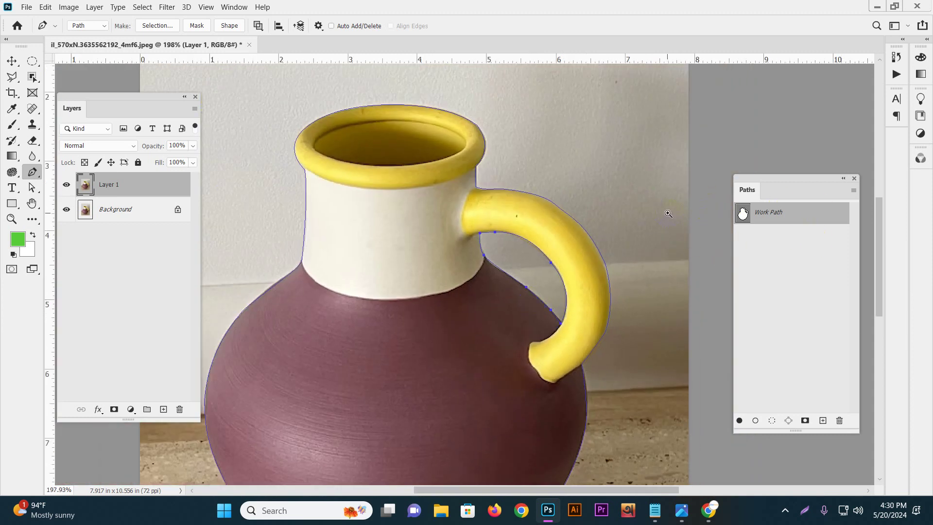
# - Load the Work Path as a selection and preview the jug's cutout in Quick Mask mode
pyautogui.scroll(-3, 665, 213)
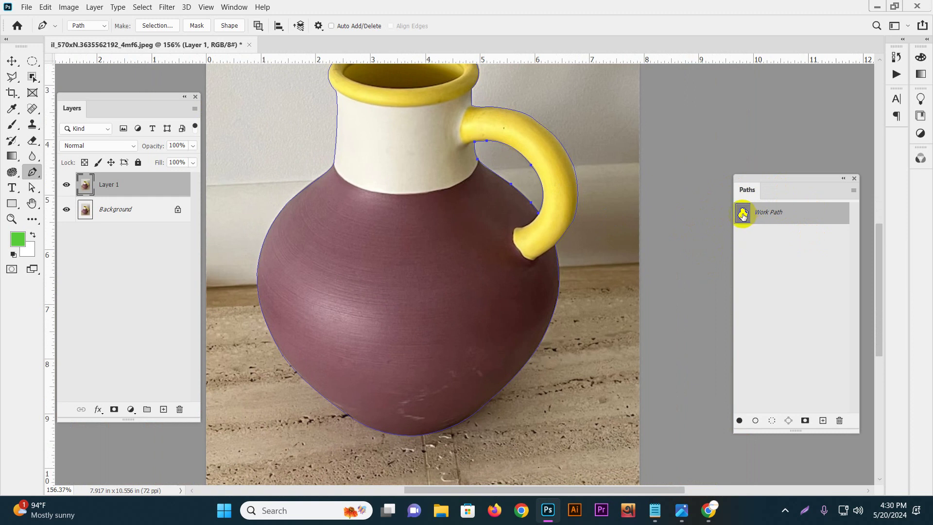
pyautogui.keyDown('ctrl'); pyautogui.click(743, 213); pyautogui.keyUp('ctrl')
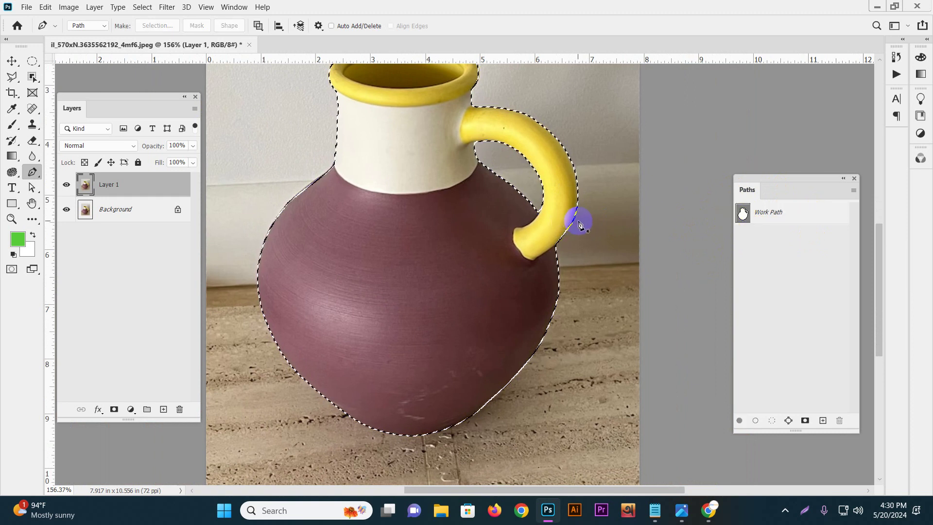
pyautogui.scroll(-2, 579, 223)
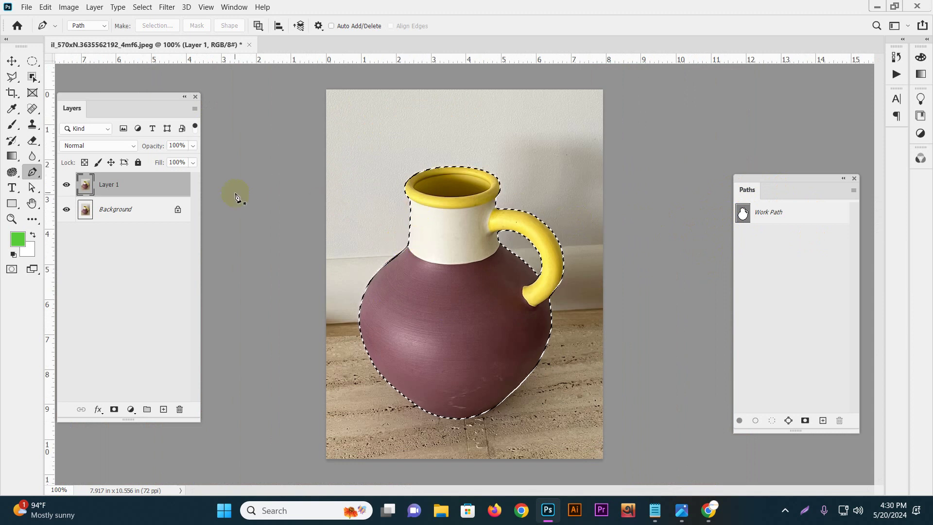
pyautogui.press('q')
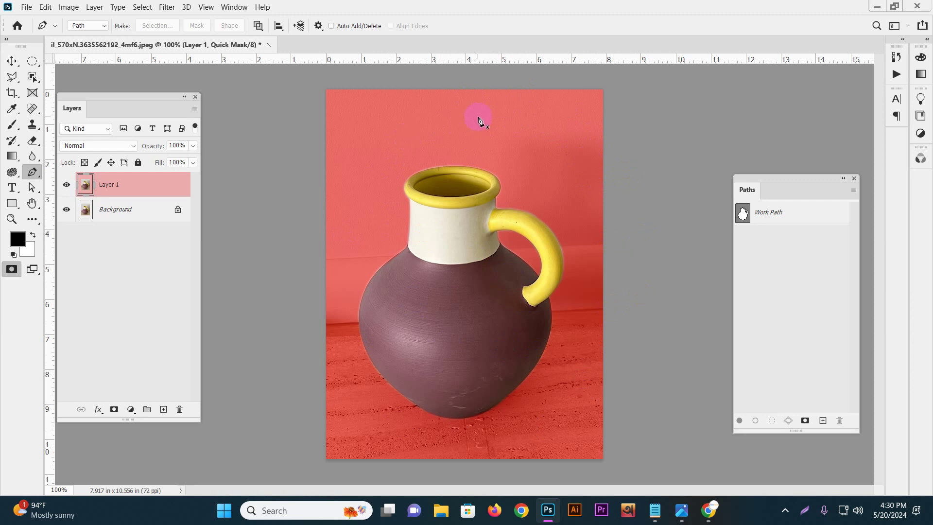
pyautogui.press('q')
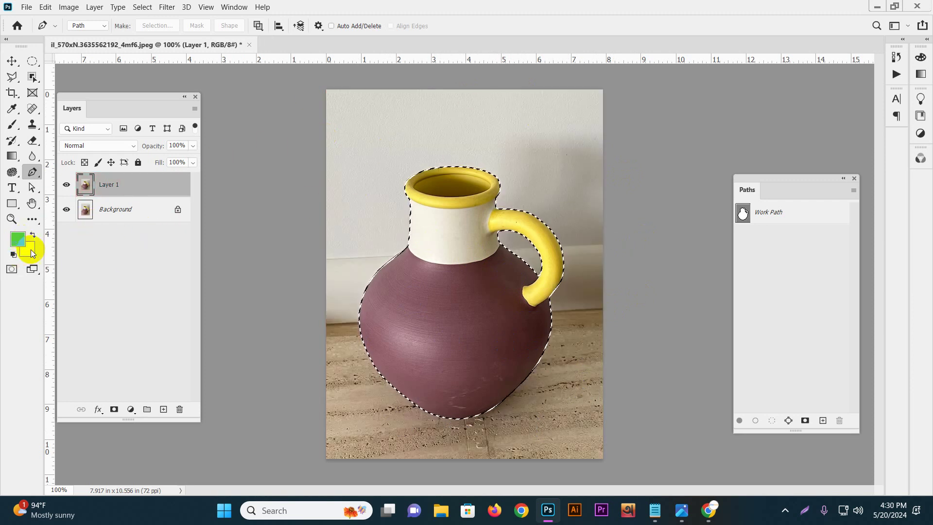
# - Set the Quick Mask overlay to dark gray at 100% opacity, with the color indicating masked areas
pyautogui.doubleClick(12, 271)
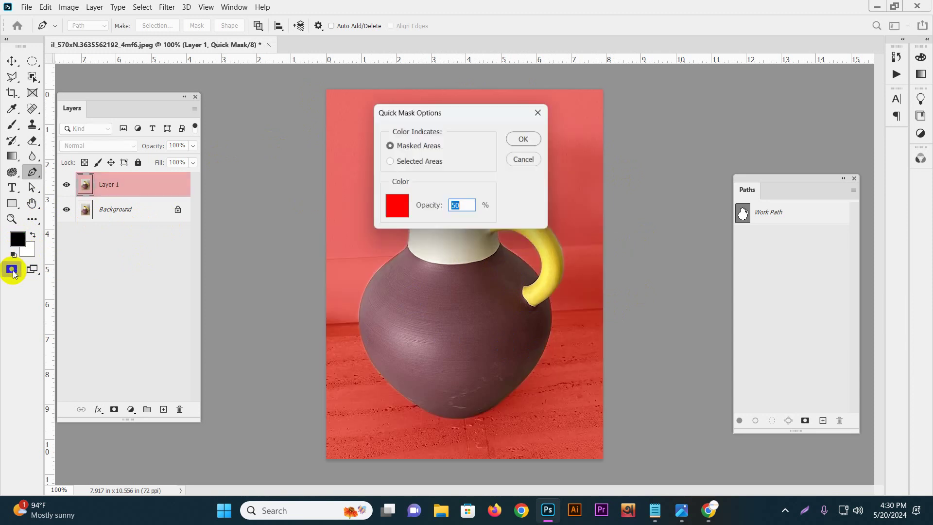
pyautogui.click(396, 207)
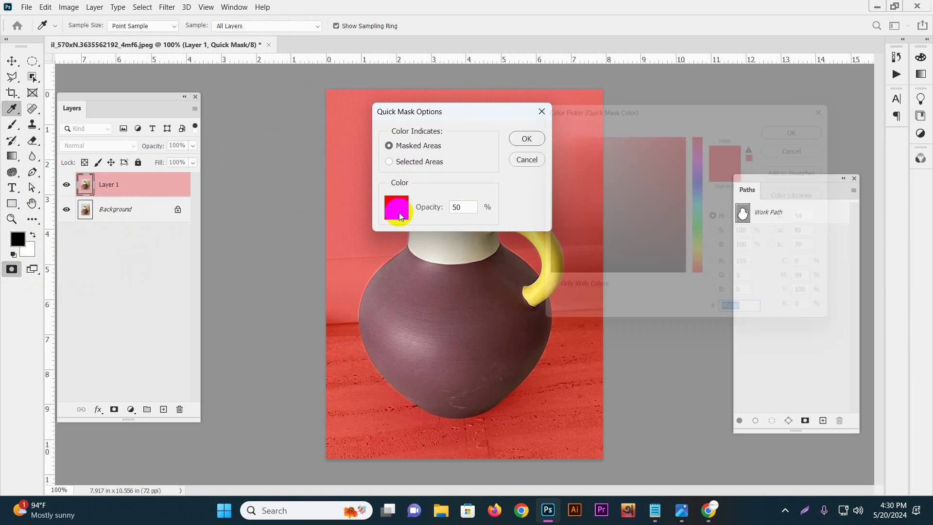
pyautogui.moveTo(614, 248)
pyautogui.mouseDown()
pyautogui.moveTo(537, 271)
pyautogui.moveTo(536, 239)
pyautogui.mouseUp()
pyautogui.click(811, 124)
pyautogui.moveTo(428, 209); pyautogui.dragTo(622, 210)
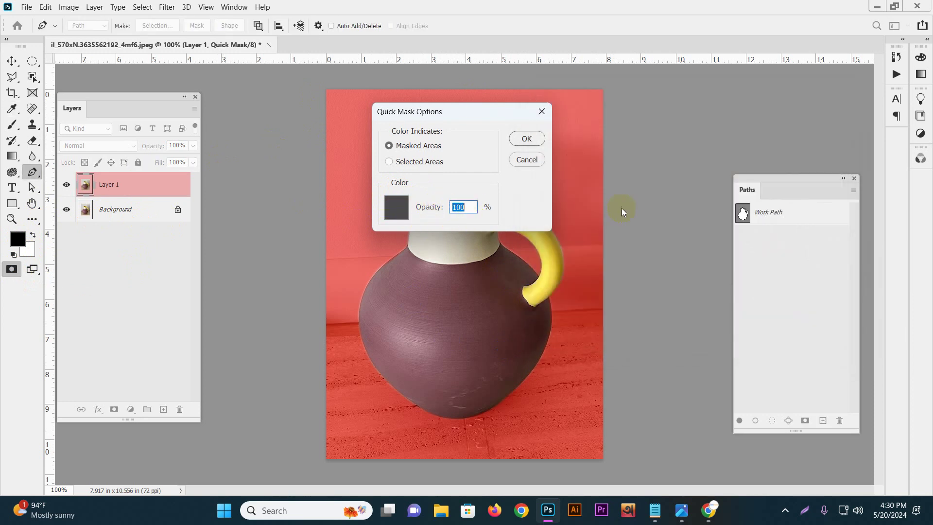
pyautogui.click(526, 139)
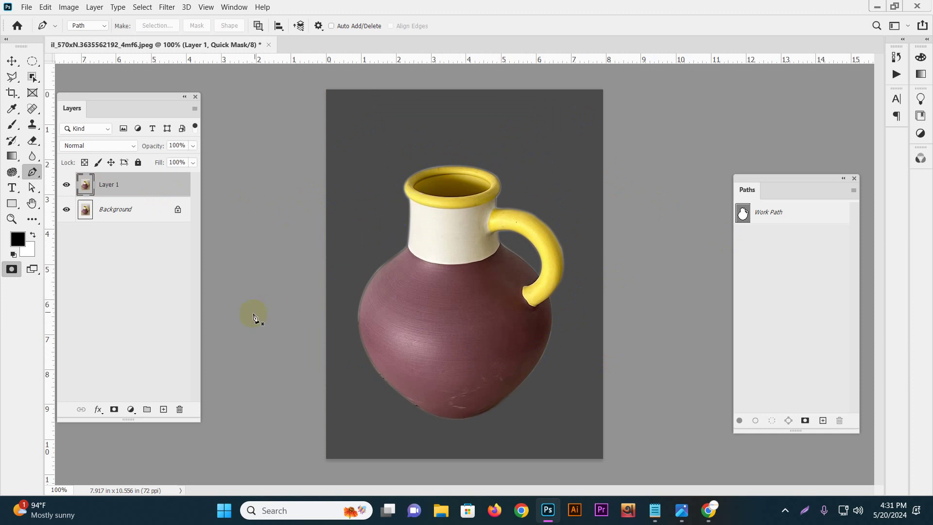
# - Exit Quick Mask mode and deselect the jug
pyautogui.press('q')
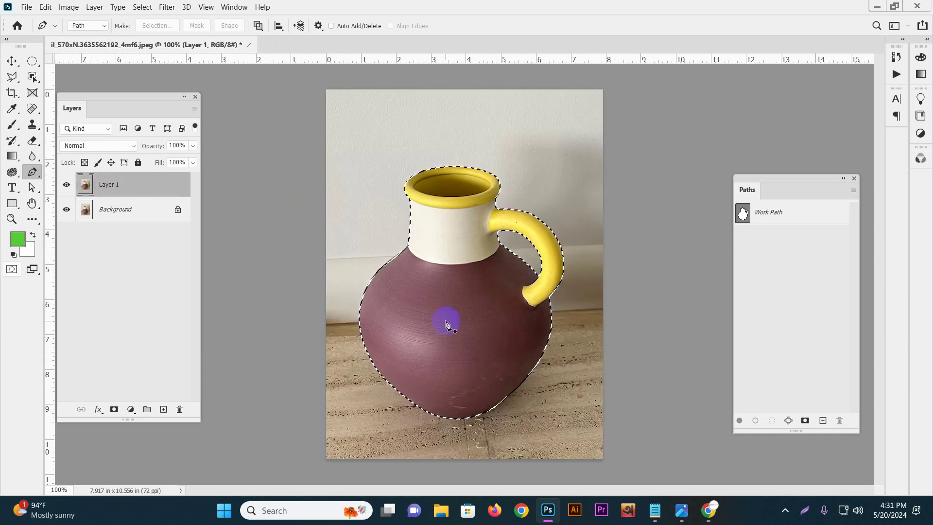
pyautogui.hotkey('ctrl', 'd')
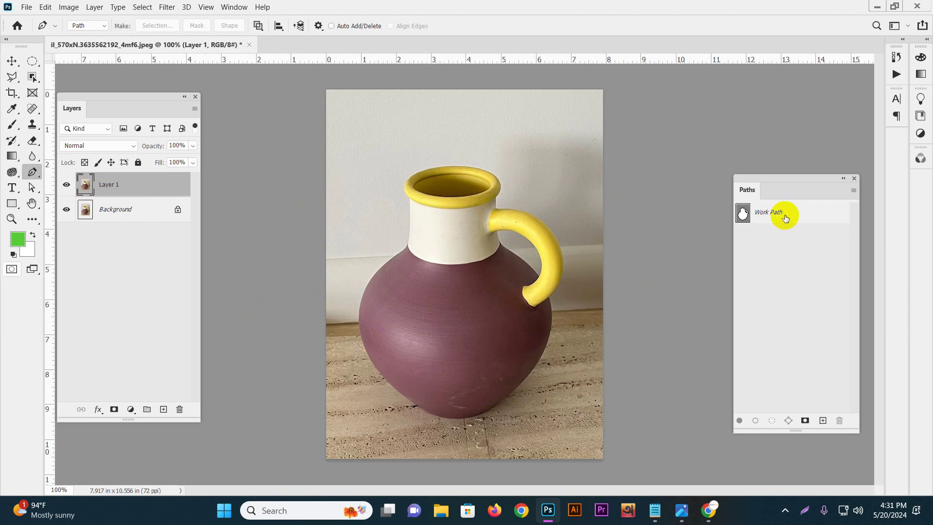
# - Save the Work Path under the name "path", switch to the Move tool and deselect the layer
pyautogui.doubleClick(769, 215)
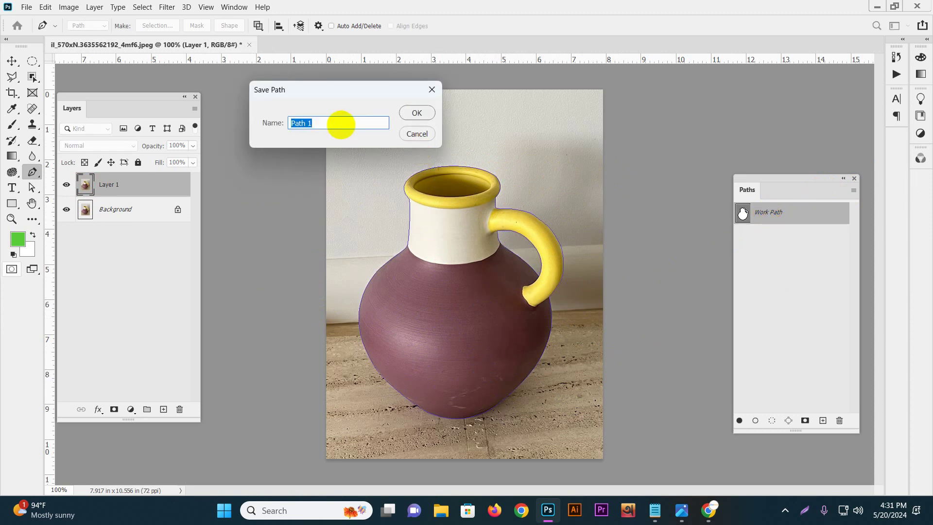
pyautogui.press('Return')
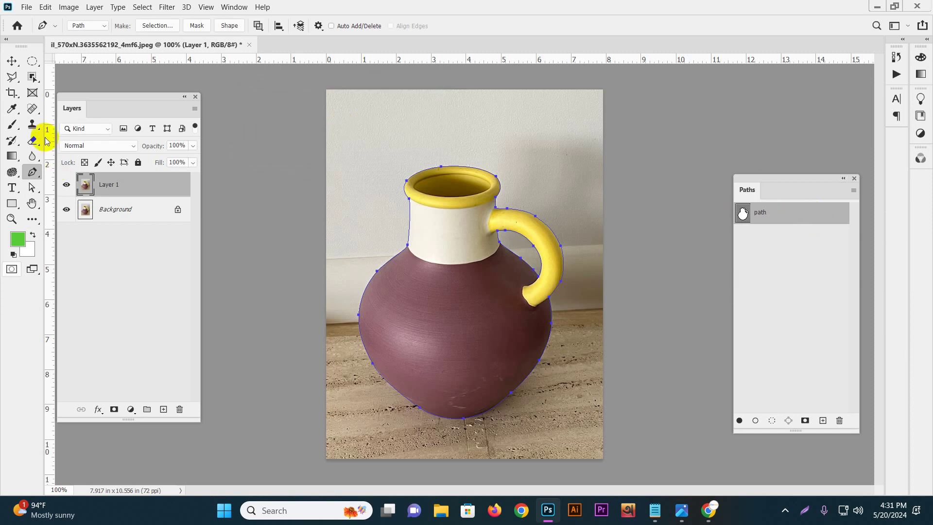
pyautogui.click(11, 61)
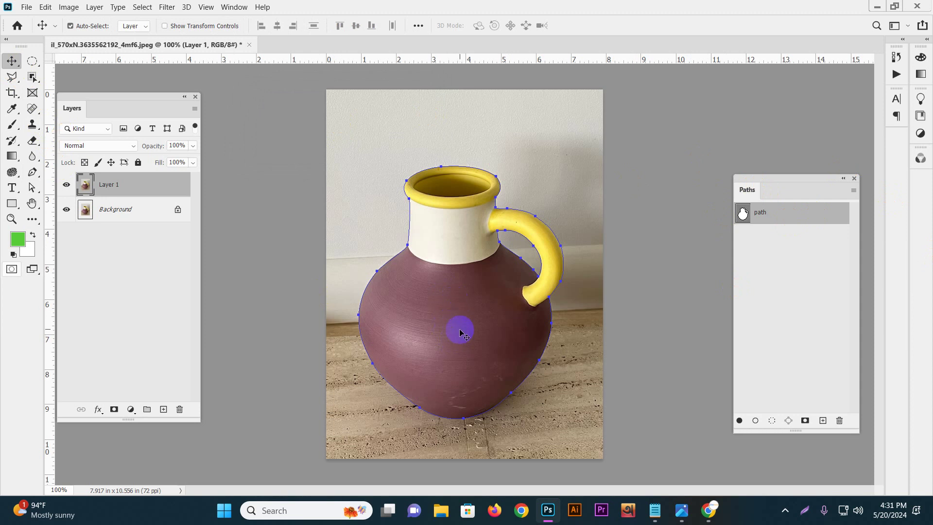
pyautogui.click(663, 309)
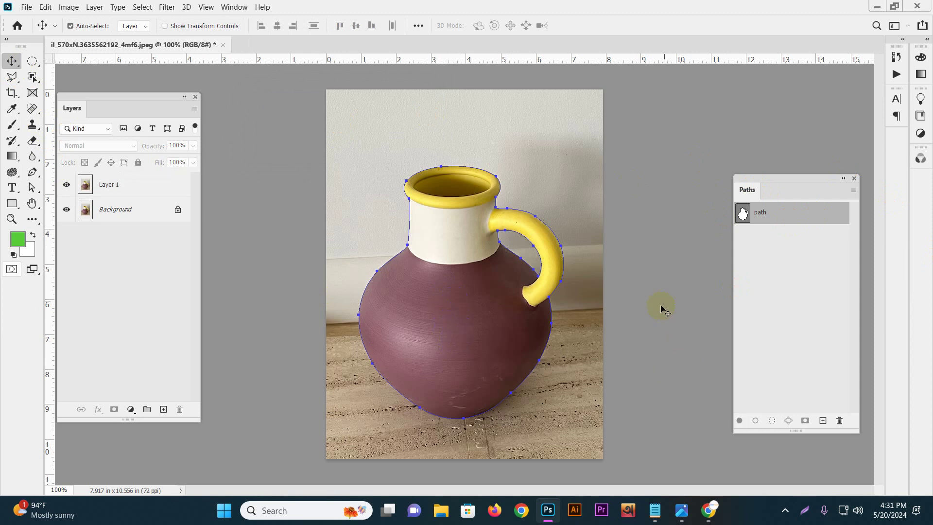
# - Add a new path named Red and rename the saved jug path Outline
pyautogui.click(824, 421)
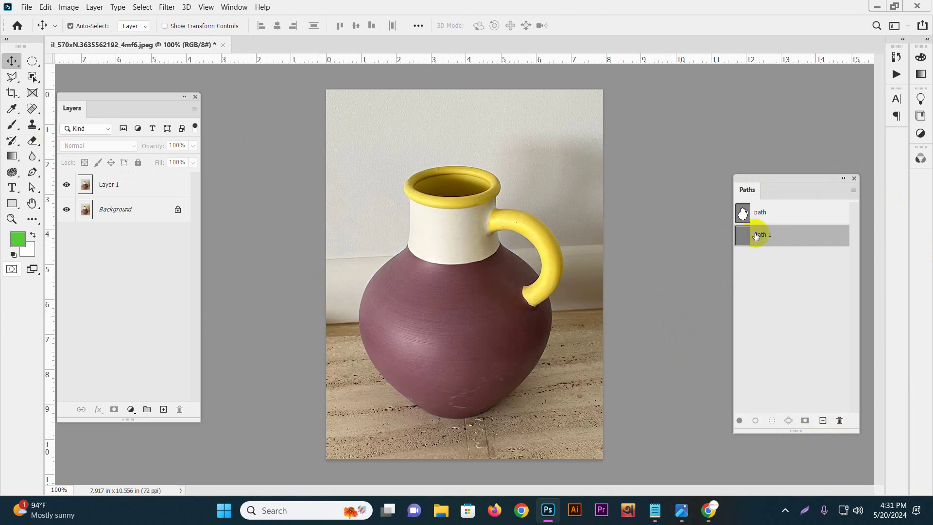
pyautogui.doubleClick(775, 237)
pyautogui.keyDown('ctrl'); pyautogui.click(475, 266); pyautogui.keyUp('ctrl')
pyautogui.scroll(-3, 470, 292)
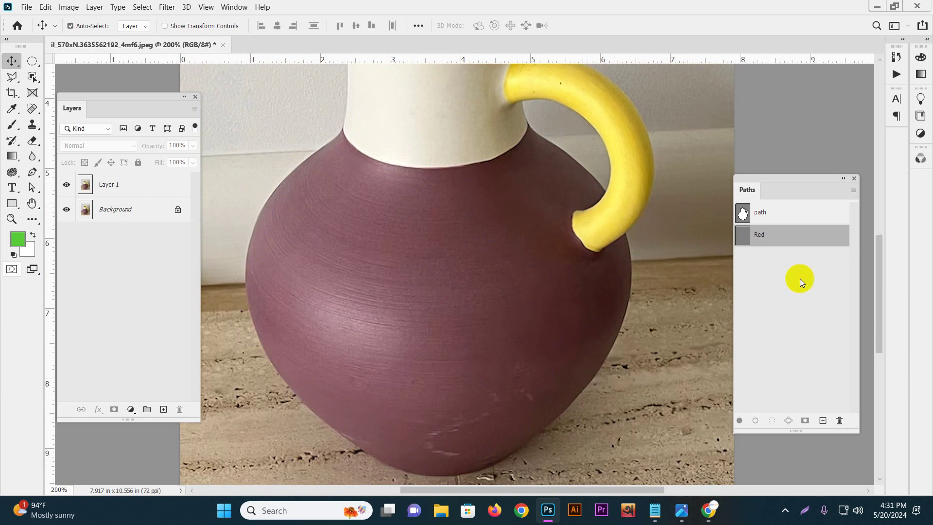
pyautogui.doubleClick(759, 211)
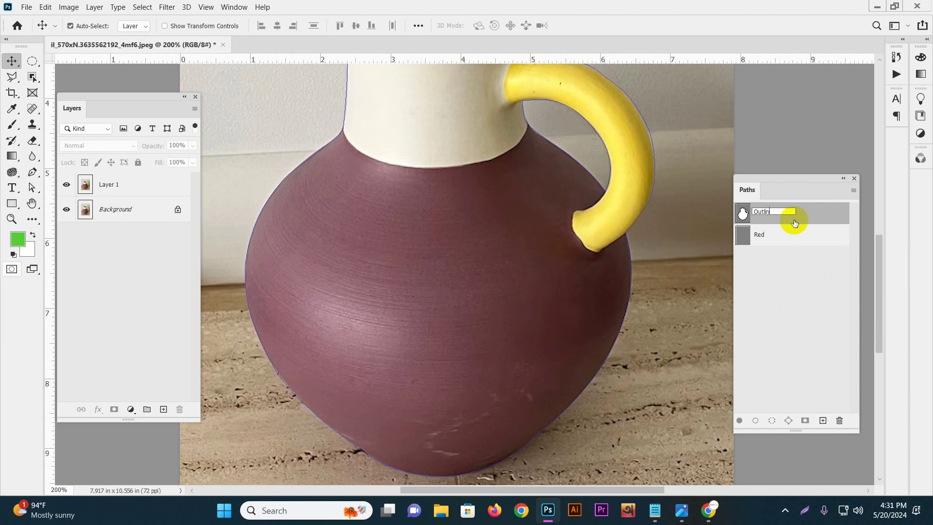
pyautogui.click(761, 238)
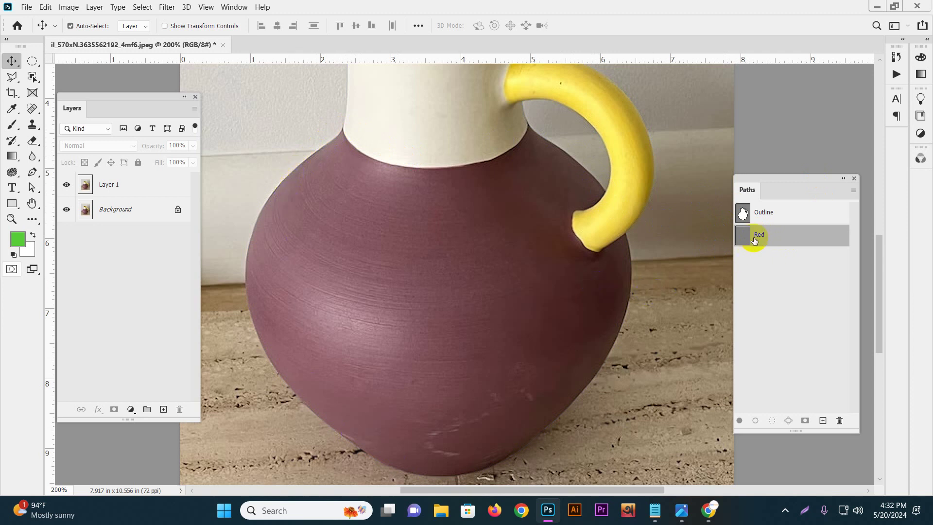
# - Copy the jug contour from the Outline path into the Red path and activate the Pen tool
pyautogui.click(772, 215)
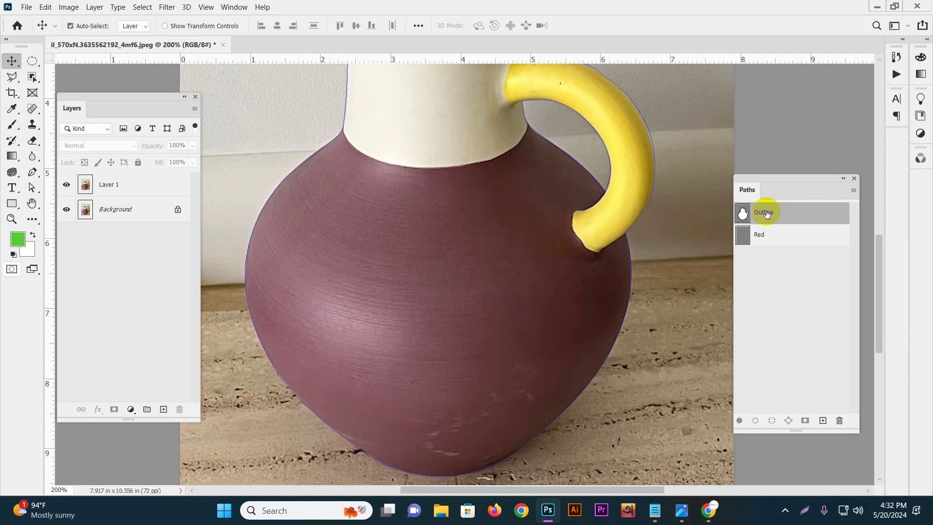
pyautogui.keyDown('ctrl'); pyautogui.click(744, 213); pyautogui.keyUp('ctrl')
pyautogui.click(763, 215)
pyautogui.hotkey('ctrl', 'd')
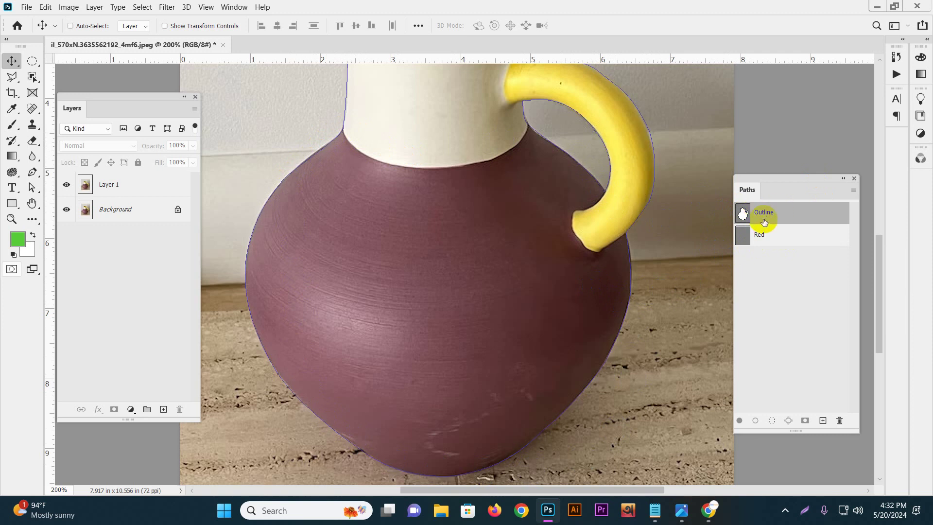
pyautogui.hotkey('ctrl', '-')
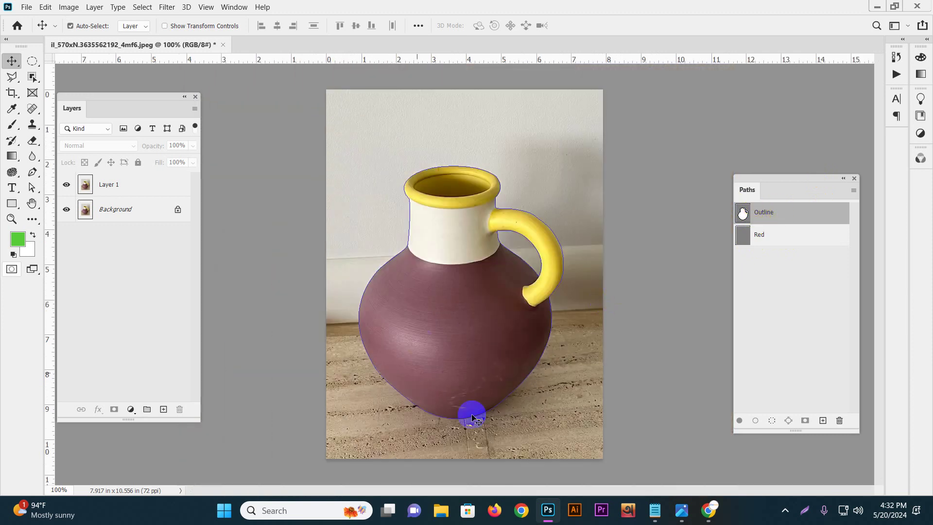
pyautogui.click(762, 240)
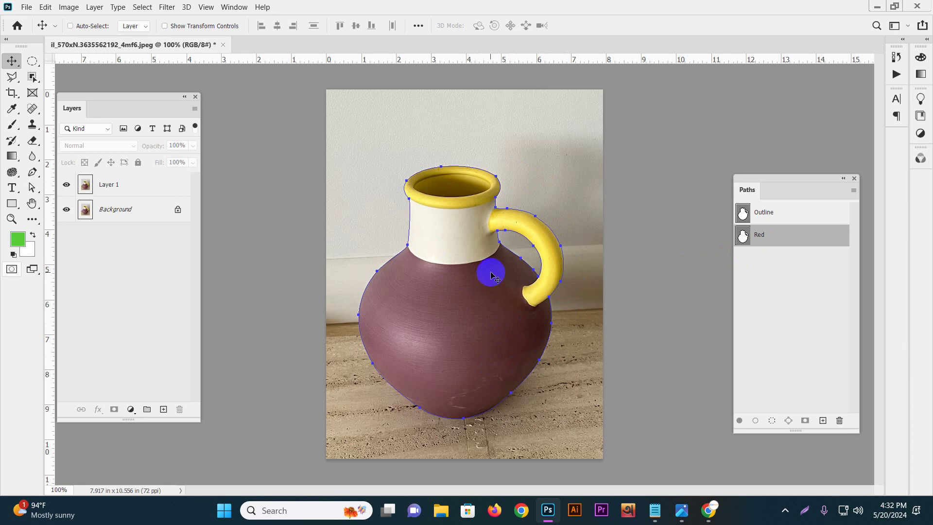
pyautogui.scroll(1, 500, 271)
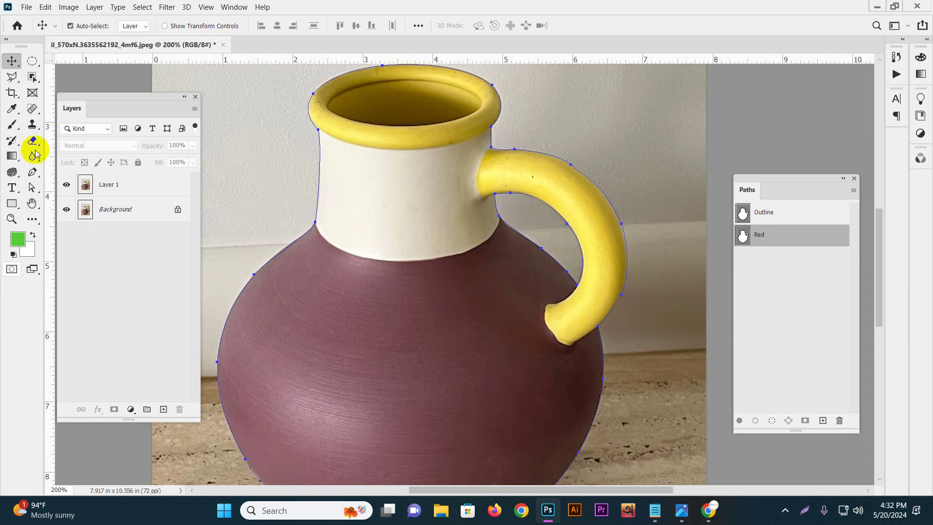
pyautogui.click(32, 175)
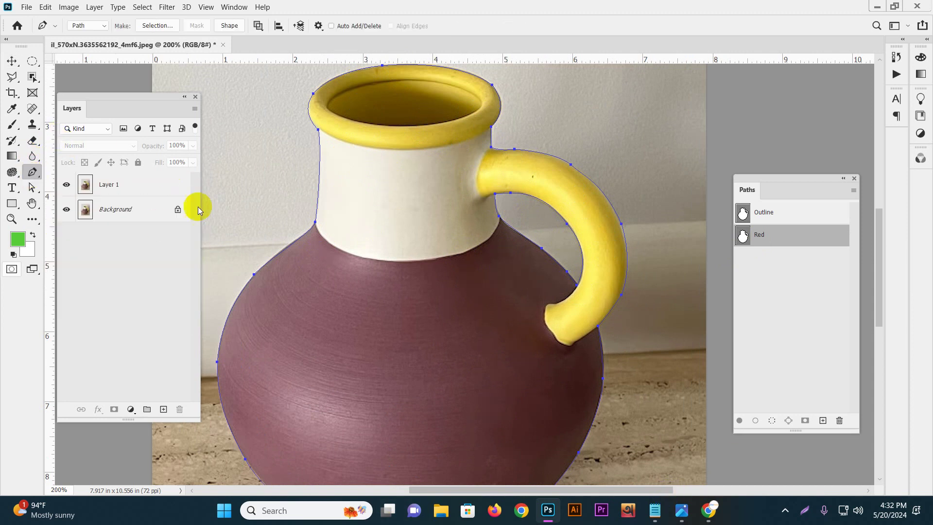
pyautogui.rightClick(32, 175)
pyautogui.click(67, 171)
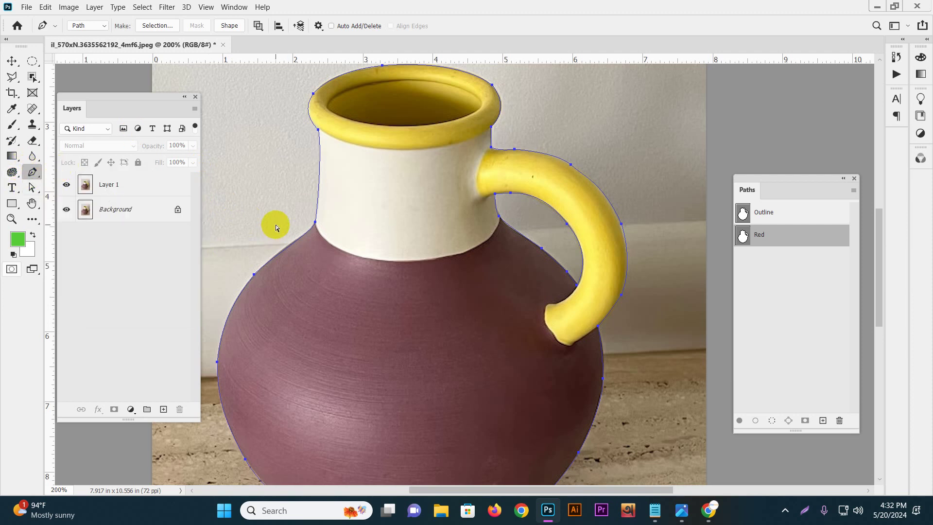
# - Try to delete the Red path's anchor where the left neck edge meets the purple shoulder
pyautogui.keyDown('ctrl'); pyautogui.click(349, 213); pyautogui.keyUp('ctrl')
pyautogui.keyDown('ctrl'); pyautogui.click(350, 214); pyautogui.keyUp('ctrl')
pyautogui.moveTo(337, 219); pyautogui.dragTo(377, 312)
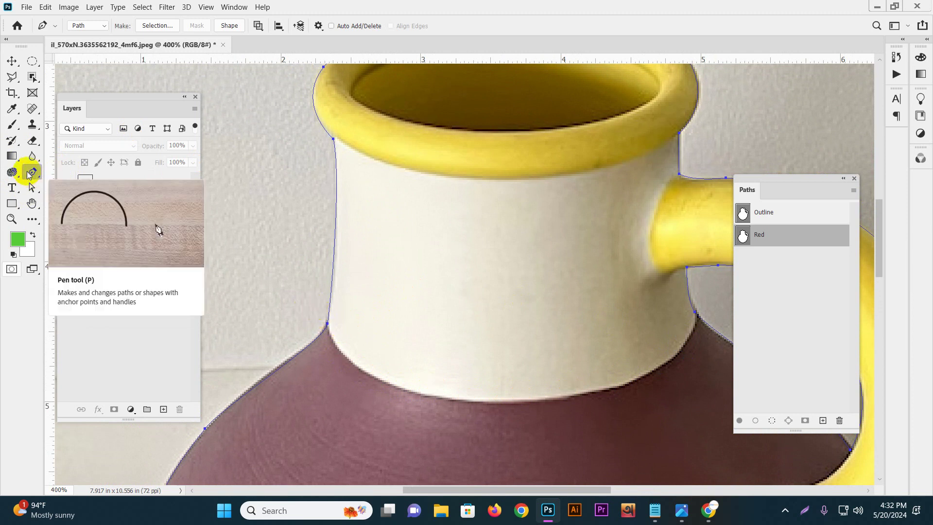
pyautogui.moveTo(303, 300); pyautogui.dragTo(360, 358)
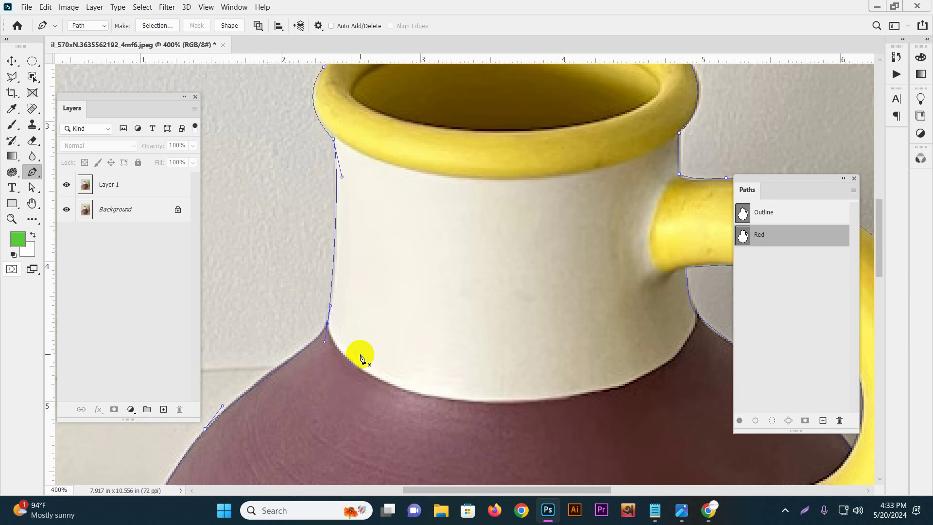
pyautogui.press('Delete')
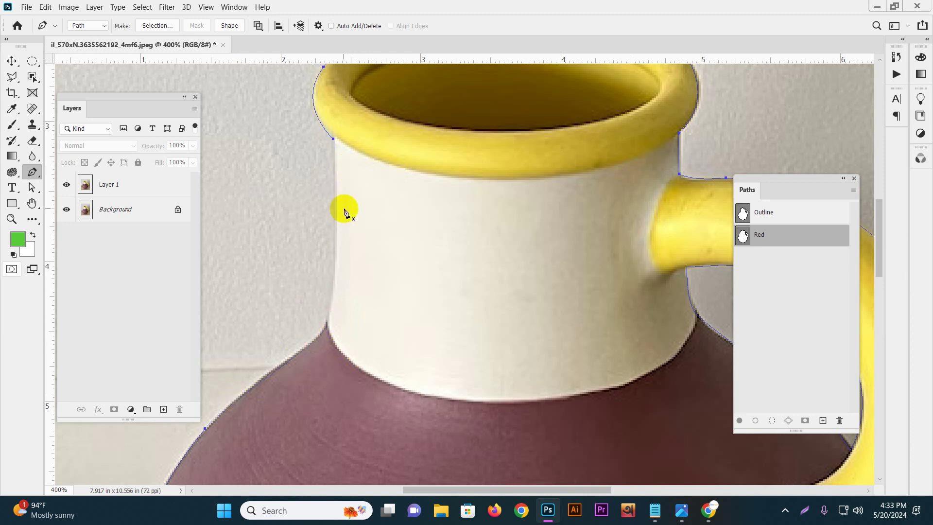
pyautogui.moveTo(451, 315); pyautogui.dragTo(366, 248)
pyautogui.moveTo(578, 403); pyautogui.dragTo(399, 215)
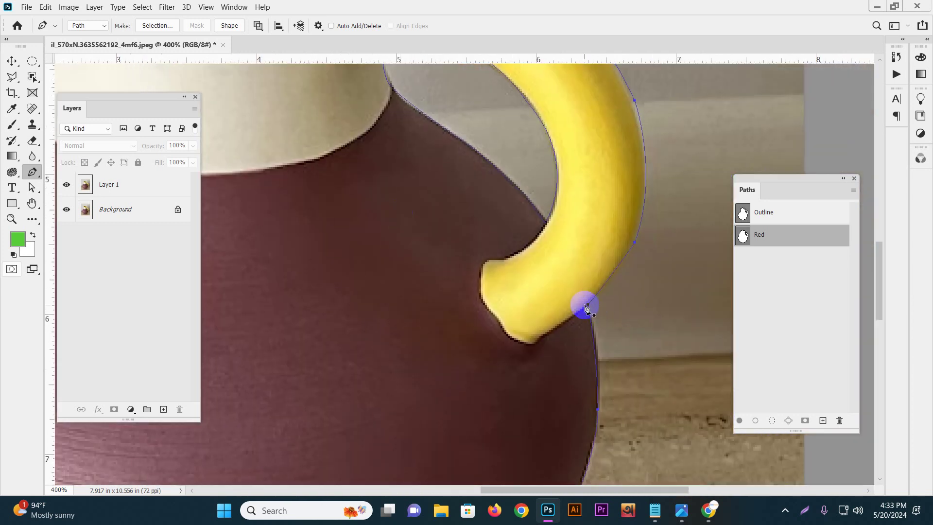
pyautogui.moveTo(358, 252); pyautogui.dragTo(552, 345)
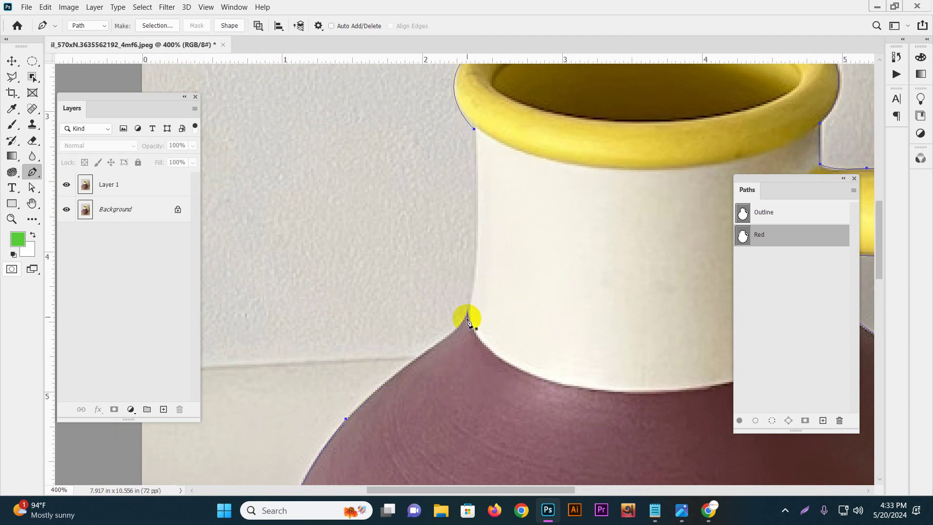
# - Try deleting the Red path's anchor beneath the left side of the yellow rim, and undo the deletion
pyautogui.moveTo(474, 128); pyautogui.dragTo(435, 93)
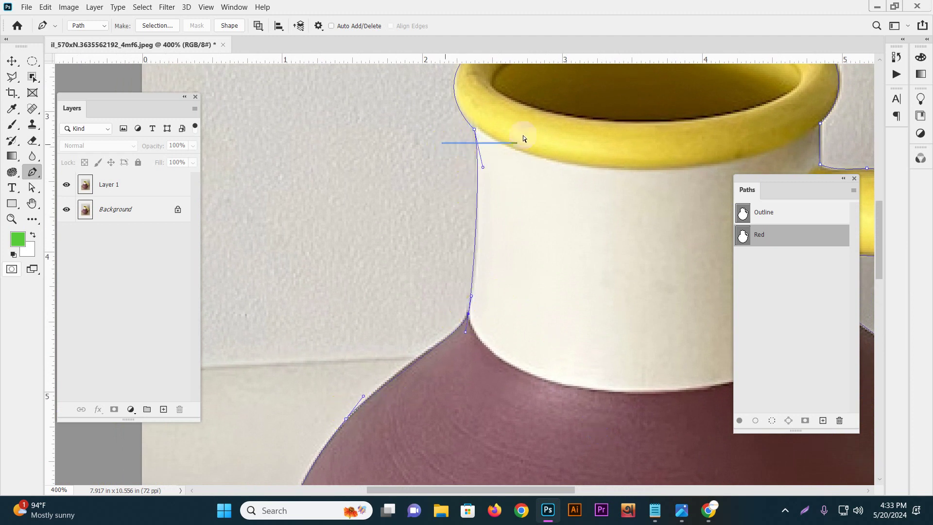
pyautogui.click(469, 314)
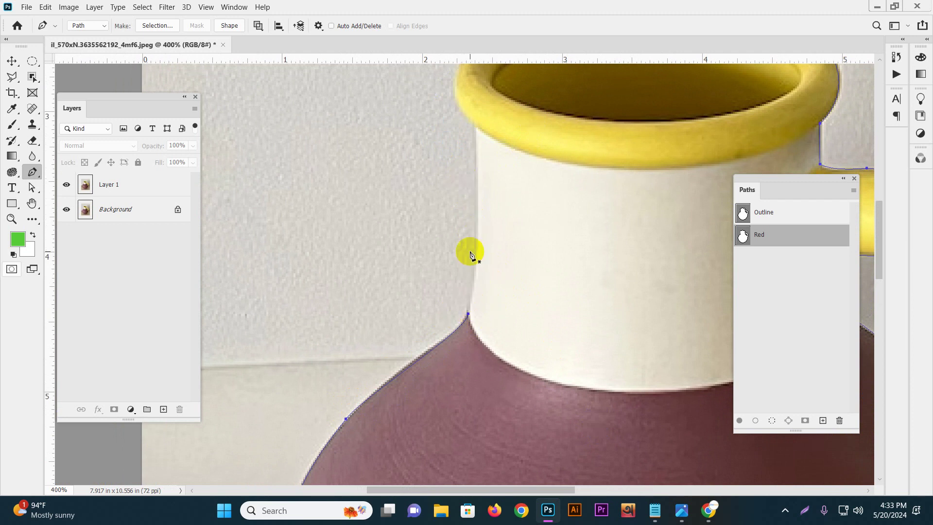
pyautogui.hotkey('ctrl', 'z')
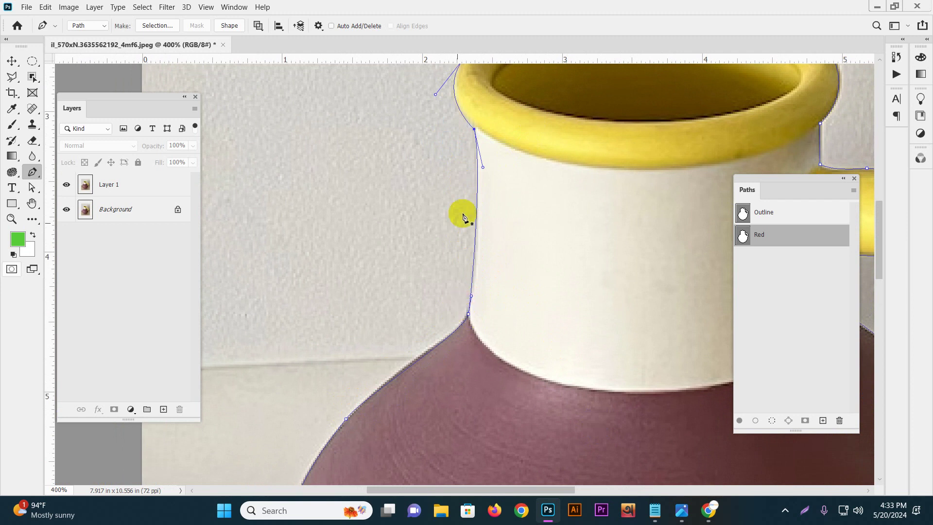
# - Delete the Red path's left neck segment between the yellow rim and the purple shoulder
pyautogui.moveTo(444, 135); pyautogui.dragTo(537, 163)
pyautogui.moveTo(548, 133); pyautogui.dragTo(550, 108)
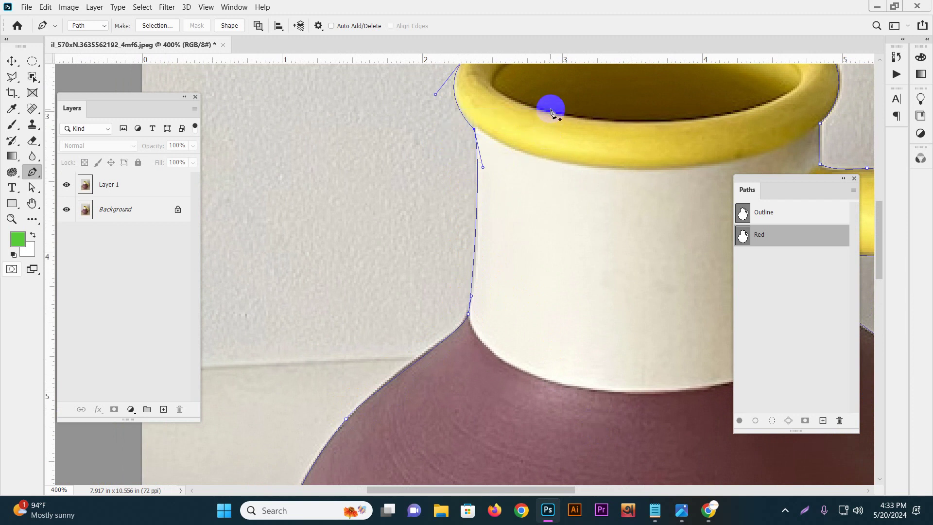
pyautogui.moveTo(420, 204); pyautogui.dragTo(566, 265)
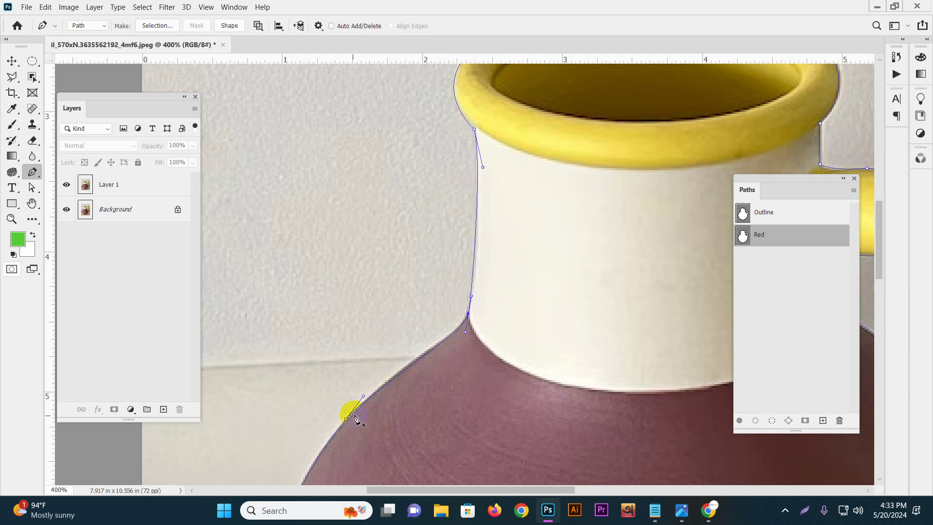
pyautogui.moveTo(470, 270); pyautogui.dragTo(431, 315)
pyautogui.moveTo(416, 223); pyautogui.dragTo(499, 258)
pyautogui.press('Delete')
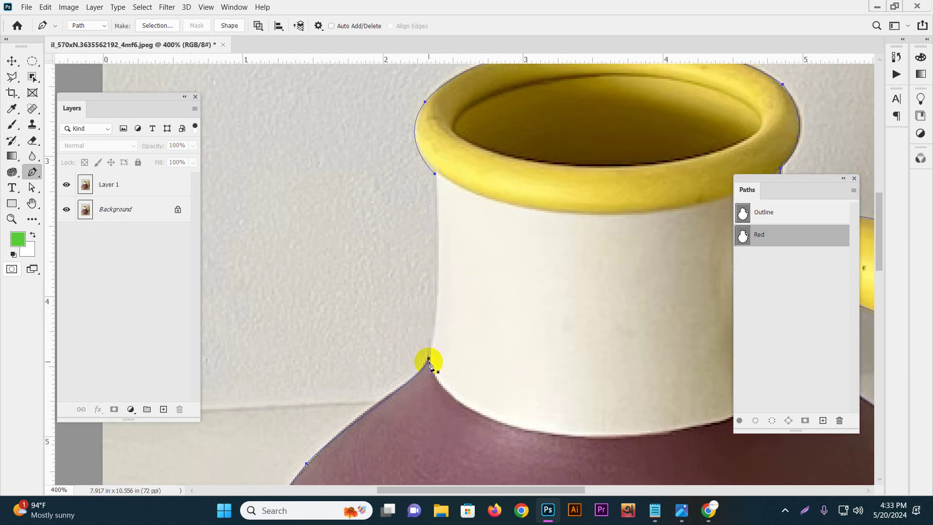
# - Delete the Red path's anchor and adjoining segments along the lower outer edge of the yellow handle
pyautogui.moveTo(688, 396); pyautogui.dragTo(537, 299)
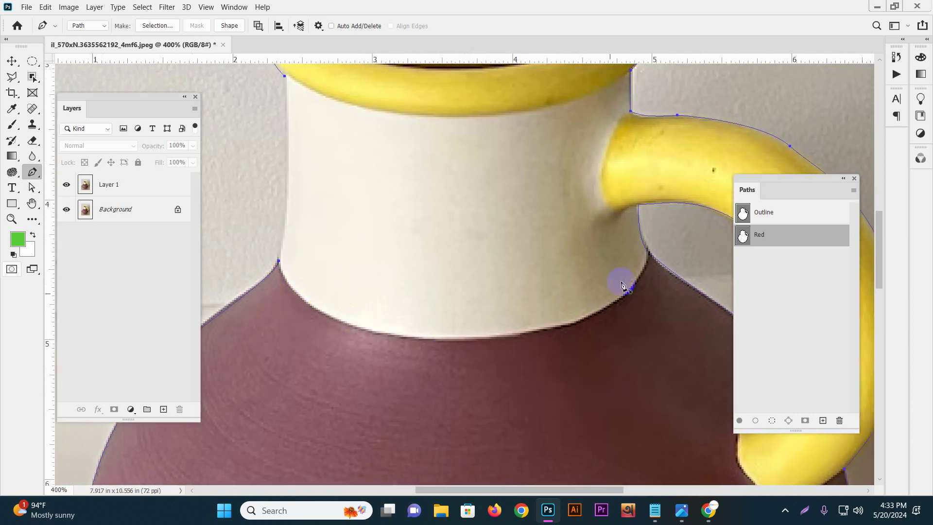
pyautogui.scroll(-5, 625, 276)
pyautogui.hscroll(5, 433, 235)
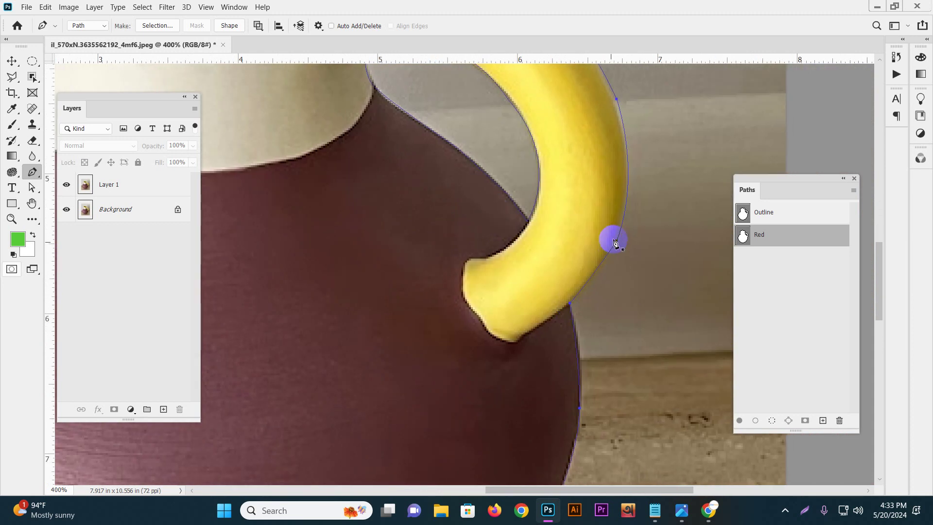
pyautogui.scroll(2, 583, 185)
pyautogui.hscroll(1, 583, 185)
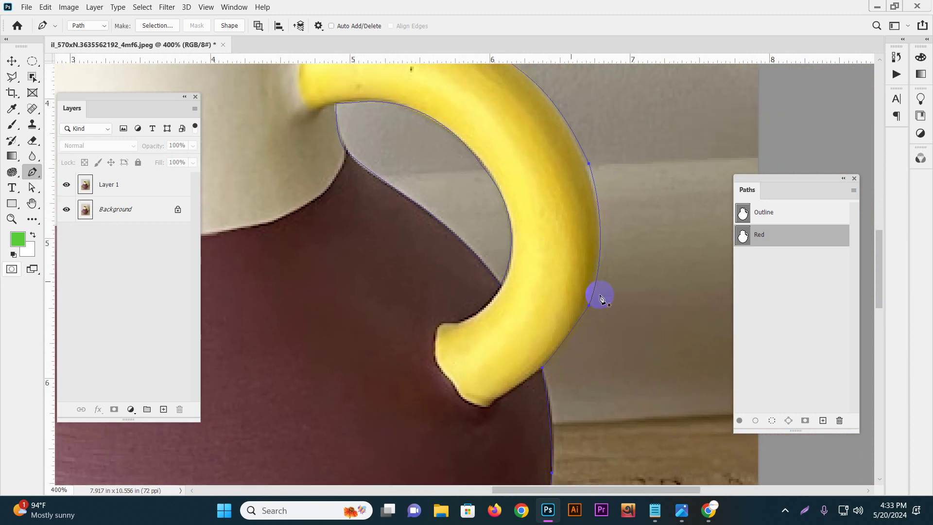
pyautogui.moveTo(585, 323); pyautogui.dragTo(589, 277)
pyautogui.hotkey('ctrl', 'z')
pyautogui.moveTo(581, 317); pyautogui.dragTo(565, 320)
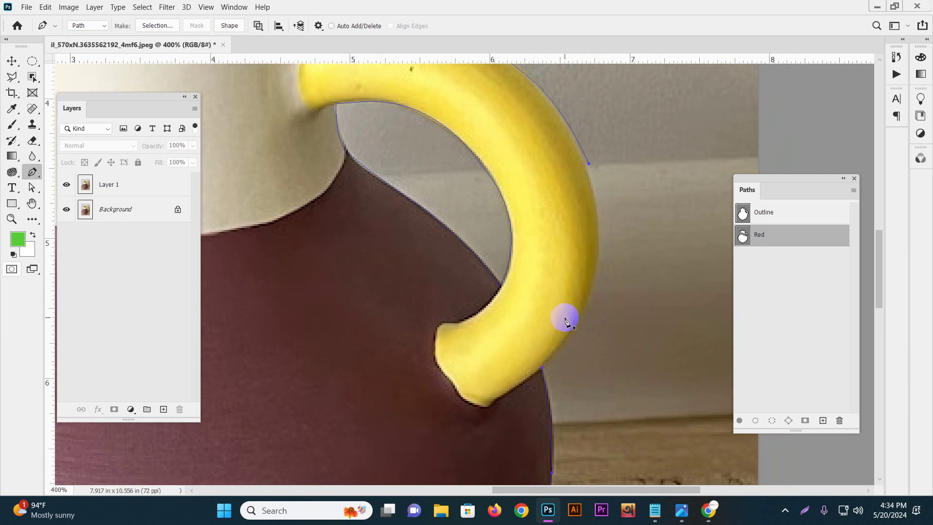
# - Delete the handle opening's anchors at the upper neck corner and midway along the handle's inner curve from the Red path
pyautogui.moveTo(454, 277); pyautogui.dragTo(546, 350)
pyautogui.click(440, 229)
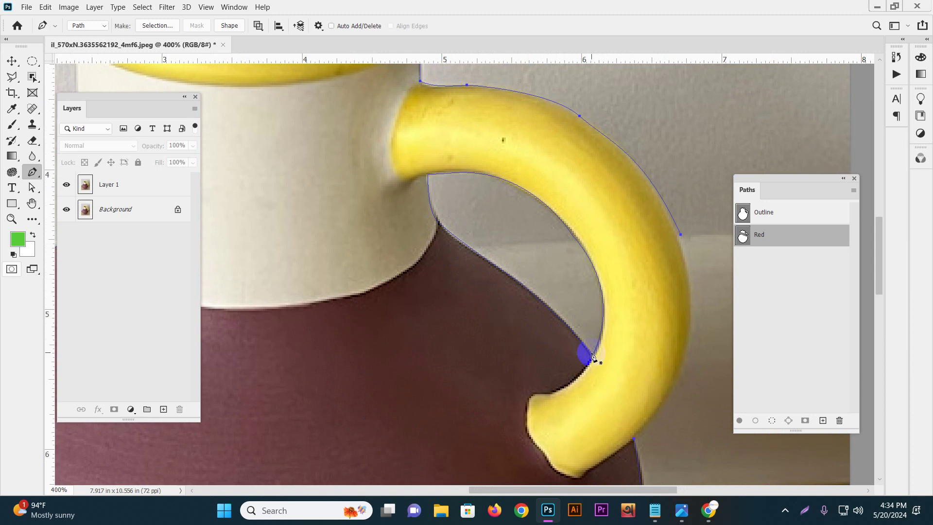
pyautogui.moveTo(535, 253); pyautogui.dragTo(506, 273)
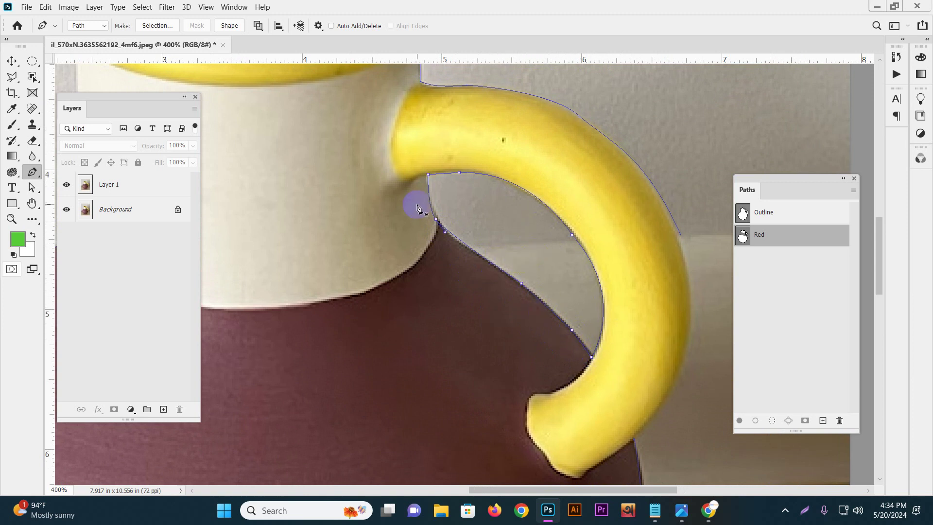
pyautogui.moveTo(441, 186); pyautogui.dragTo(413, 167)
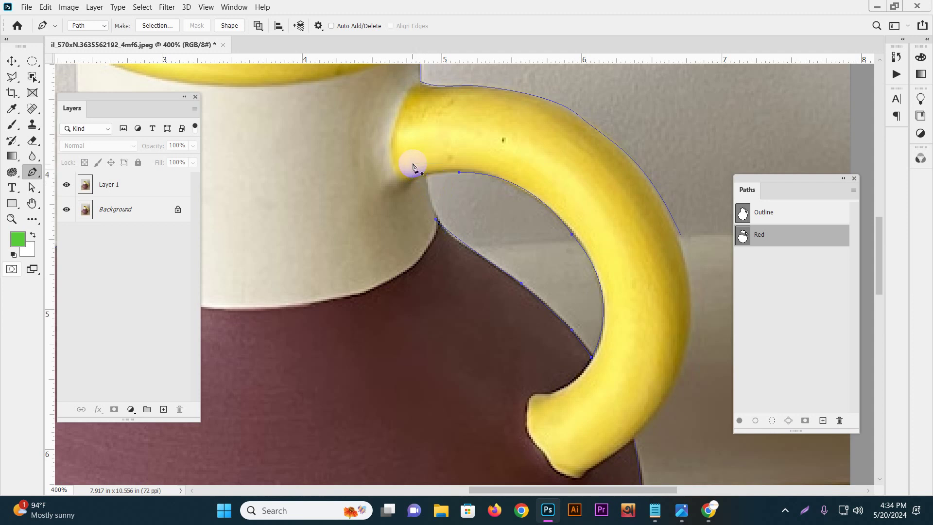
pyautogui.click(586, 352)
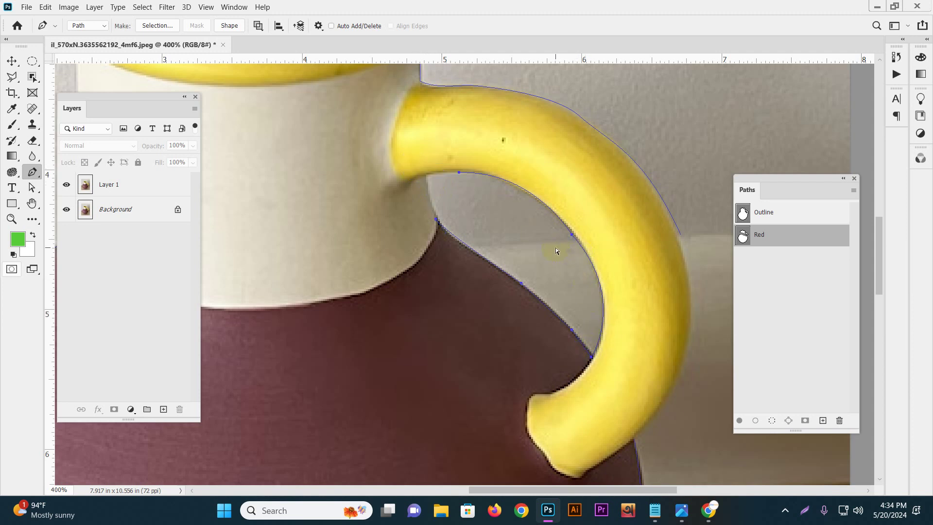
pyautogui.moveTo(596, 222); pyautogui.dragTo(597, 223)
pyautogui.press('Delete')
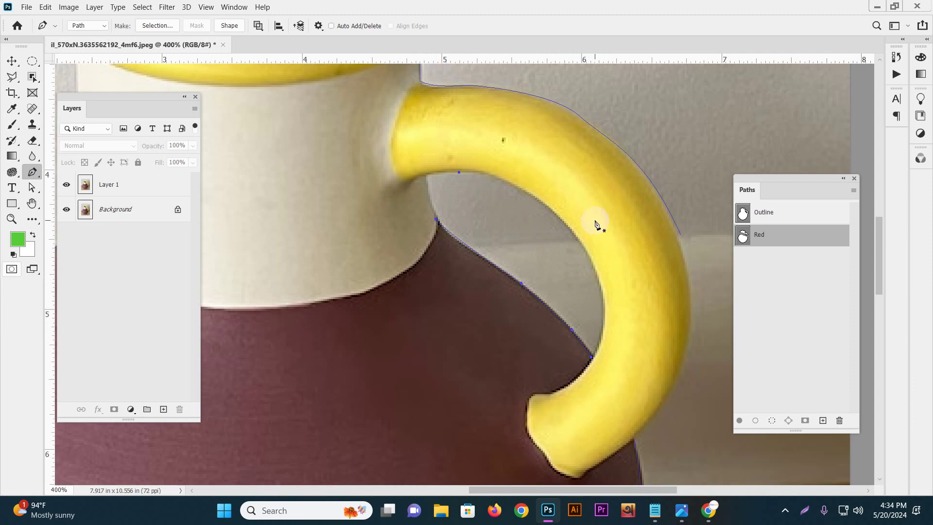
# - Delete the Red path's remaining anchors and segments around the yellow rim, upper neck and outer handle edge
pyautogui.click(453, 176)
pyautogui.moveTo(459, 182); pyautogui.dragTo(529, 260)
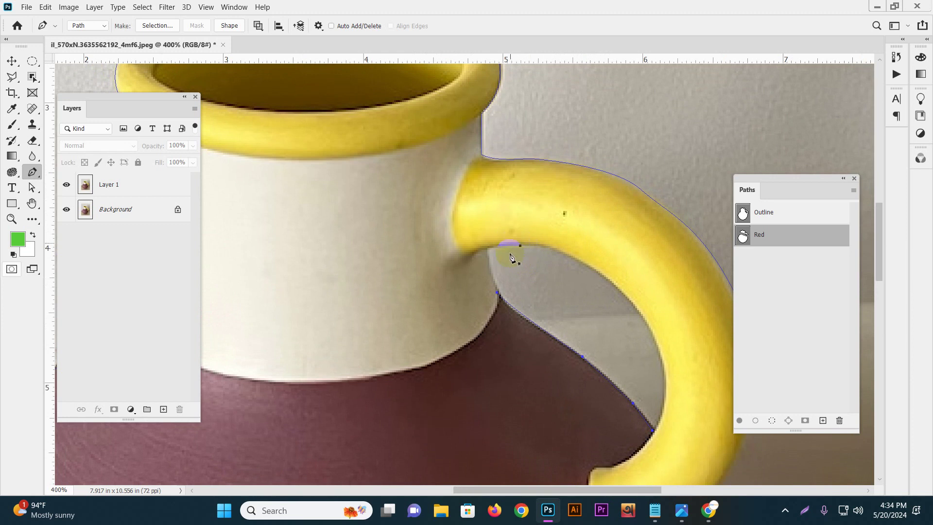
pyautogui.moveTo(558, 227); pyautogui.dragTo(558, 228)
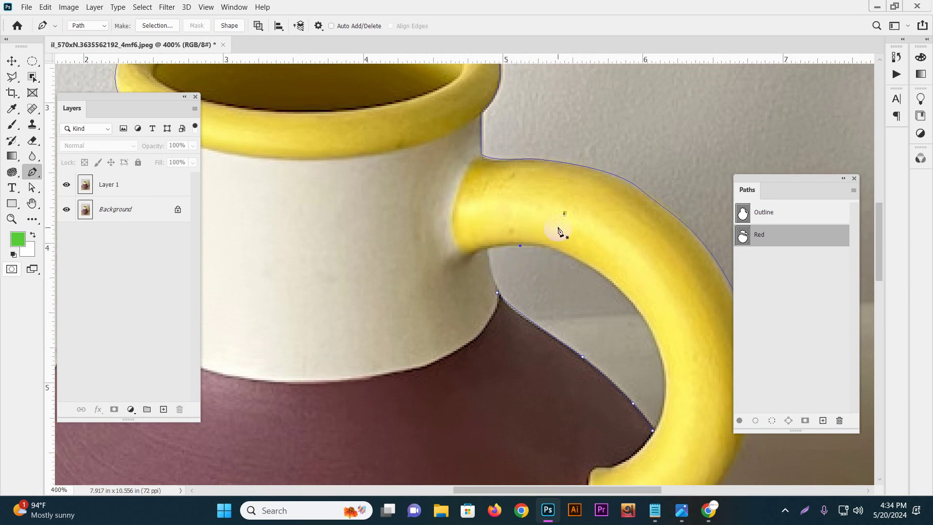
pyautogui.scroll(-5, 558, 238)
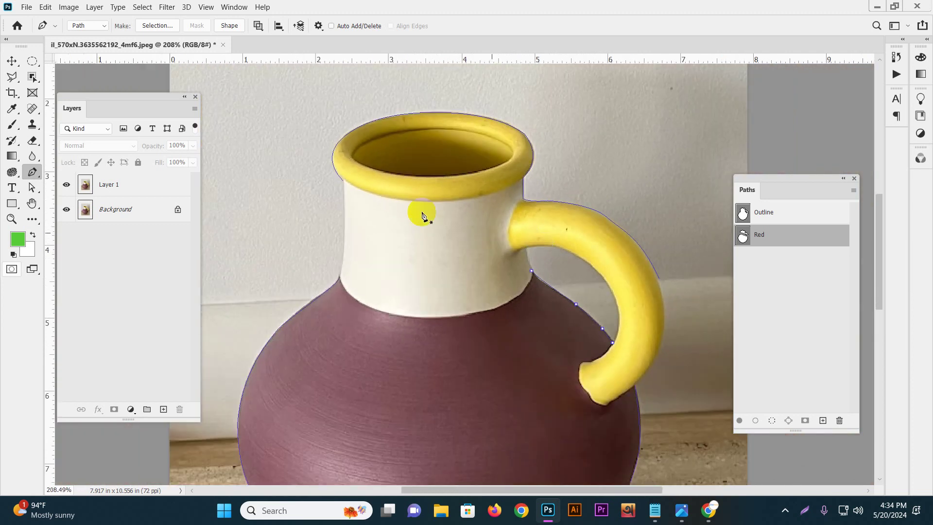
pyautogui.keyDown('ctrl'); pyautogui.click(640, 256); pyautogui.keyUp('ctrl')
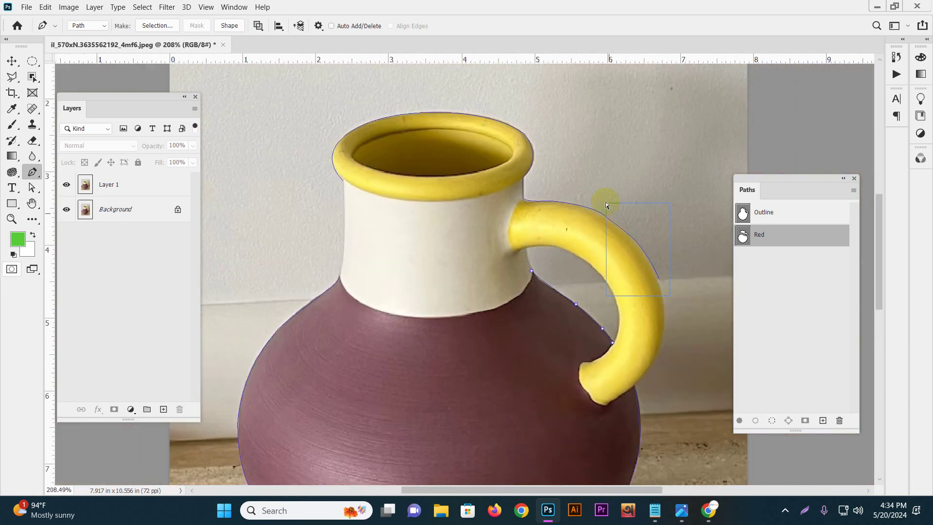
pyautogui.moveTo(596, 223); pyautogui.dragTo(295, 89)
pyautogui.keyDown('ctrl'); pyautogui.click(540, 210); pyautogui.keyUp('ctrl')
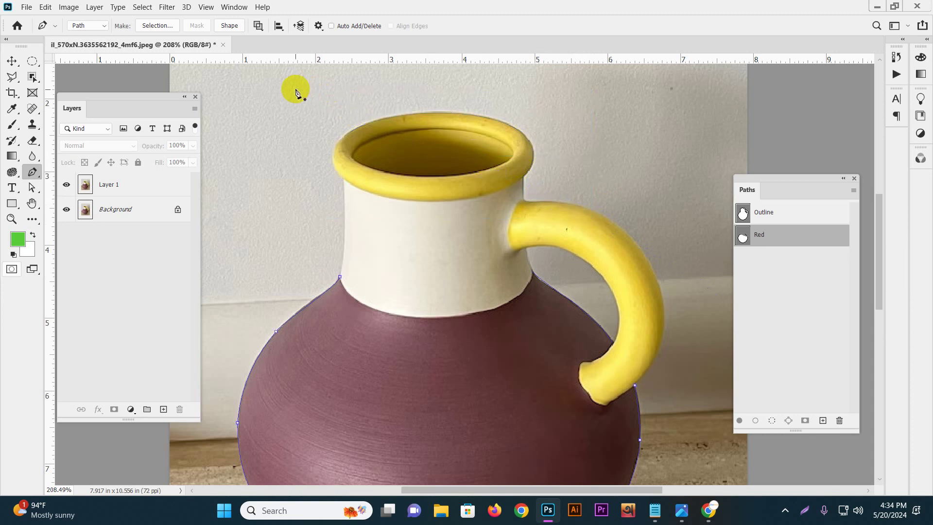
# - Load the Red path as a selection to check the trimmed body shape, clear the selection and reactivate the path
pyautogui.scroll(-2, 418, 170)
pyautogui.click(742, 238)
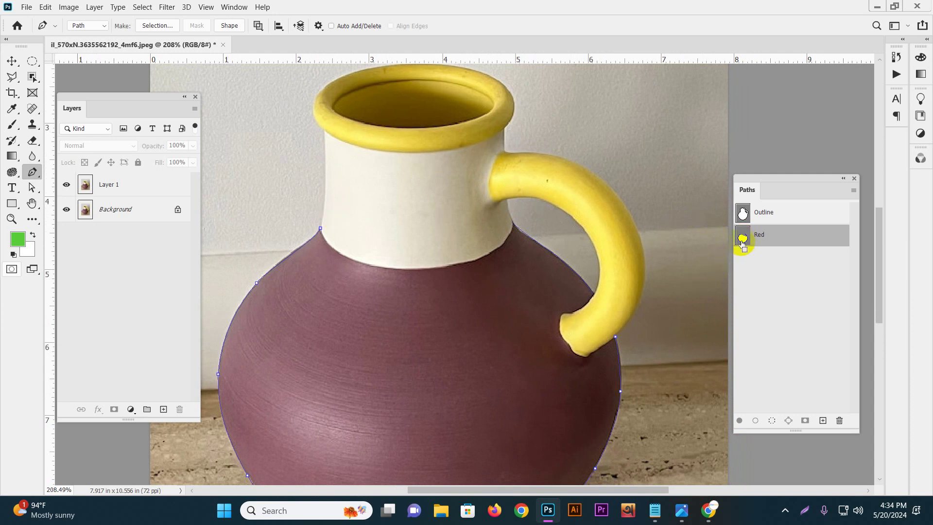
pyautogui.keyDown('ctrl'); pyautogui.click(742, 243); pyautogui.keyUp('ctrl')
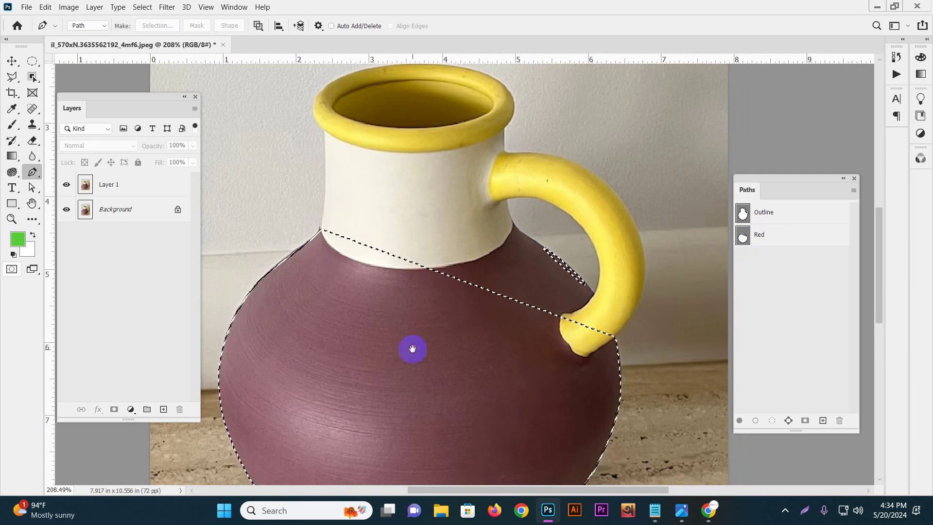
pyautogui.moveTo(412, 350); pyautogui.dragTo(426, 301)
pyautogui.hotkey('ctrl', 'd')
pyautogui.click(766, 236)
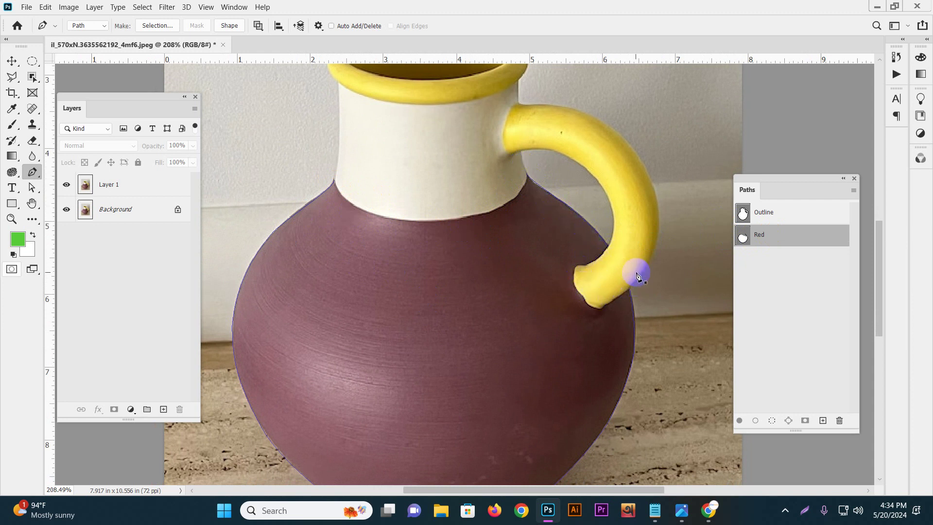
pyautogui.moveTo(336, 197); pyautogui.dragTo(326, 273)
pyautogui.hotkey('ctrl', 'Return')
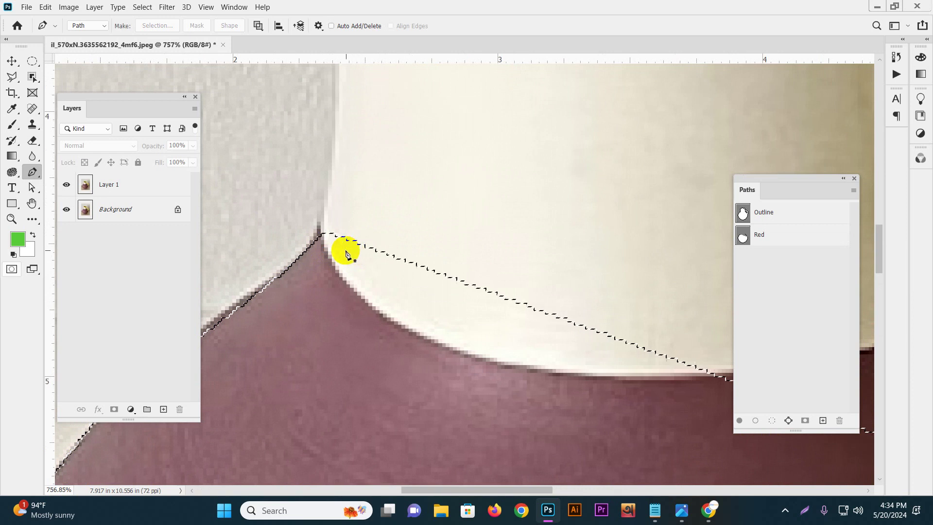
pyautogui.hotkey('ctrl', 'd')
pyautogui.click(773, 233)
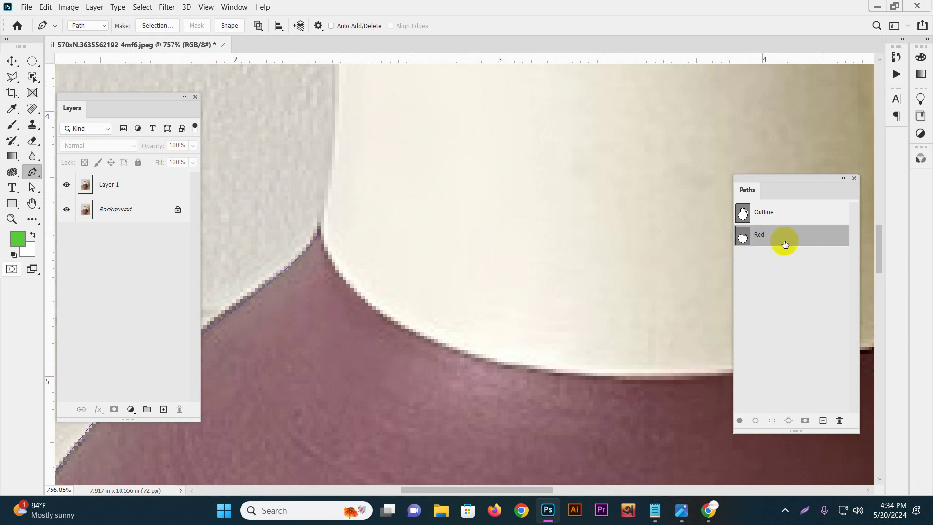
# - Continue the Red path from the left shoulder corner along the curved boundary between the white neck and purple body
pyautogui.moveTo(430, 276); pyautogui.dragTo(553, 295)
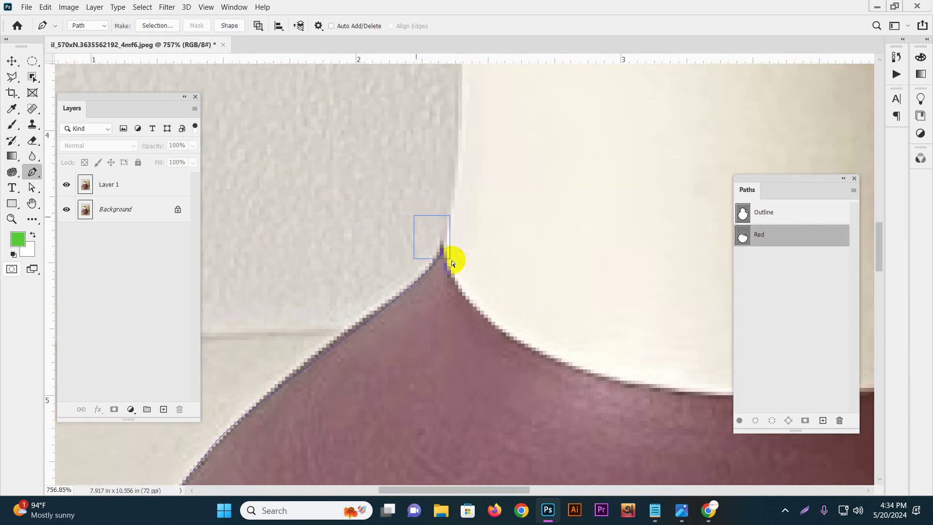
pyautogui.moveTo(462, 273); pyautogui.dragTo(462, 273)
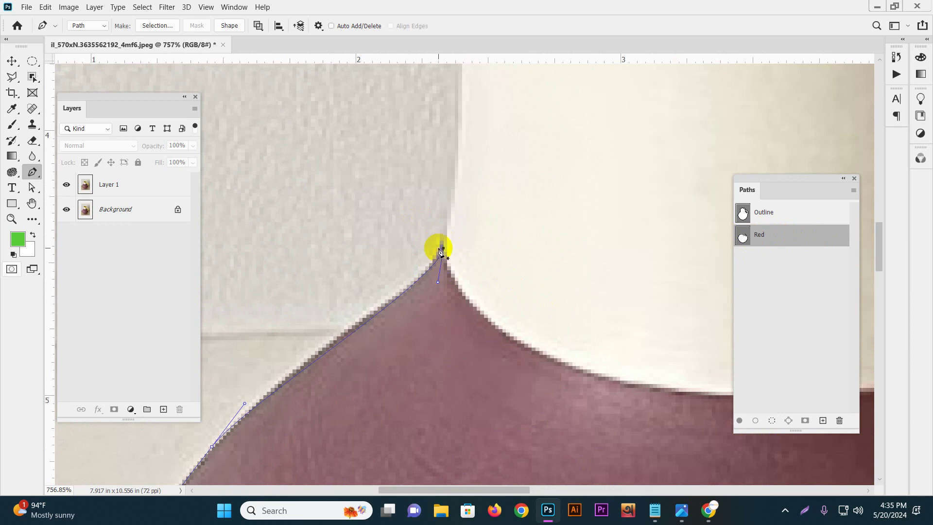
pyautogui.moveTo(454, 293); pyautogui.dragTo(406, 256)
pyautogui.moveTo(394, 214)
pyautogui.mouseDown()
pyautogui.moveTo(394, 239)
pyautogui.moveTo(483, 313)
pyautogui.moveTo(400, 217)
pyautogui.mouseUp()
pyautogui.click(454, 296)
pyautogui.moveTo(452, 295); pyautogui.dragTo(344, 284)
pyautogui.moveTo(419, 277); pyautogui.dragTo(462, 279)
pyautogui.click(486, 283)
pyautogui.moveTo(528, 305); pyautogui.dragTo(431, 323)
pyautogui.click(552, 301)
pyautogui.click(604, 288)
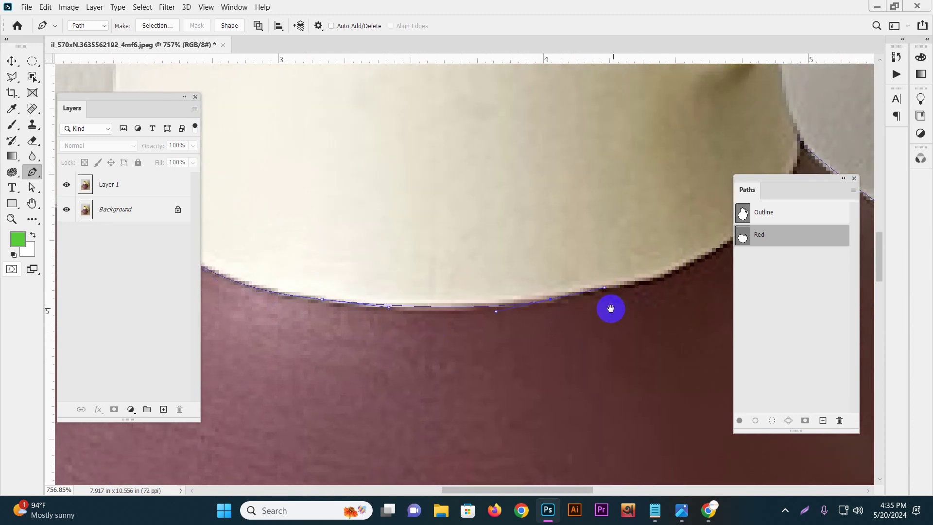
# - Trace the rest of the neck boundary up to the right shoulder corner and join it to the Red path's open end there
pyautogui.moveTo(611, 308); pyautogui.dragTo(440, 359)
pyautogui.moveTo(574, 287); pyautogui.dragTo(533, 306)
pyautogui.click(533, 264)
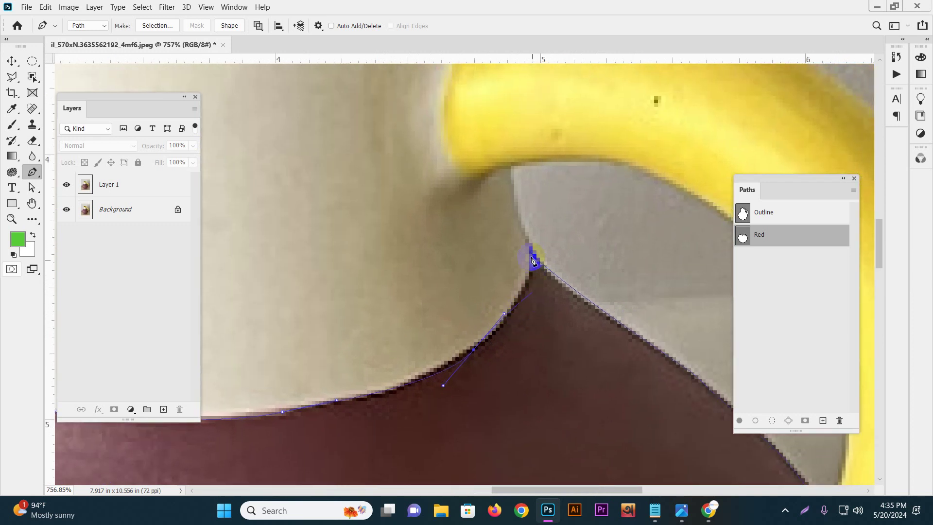
pyautogui.click(529, 243)
pyautogui.moveTo(546, 267); pyautogui.dragTo(543, 266)
pyautogui.moveTo(474, 350); pyautogui.dragTo(443, 385)
pyautogui.click(523, 277)
pyautogui.moveTo(529, 275); pyautogui.dragTo(533, 259)
pyautogui.click(473, 354)
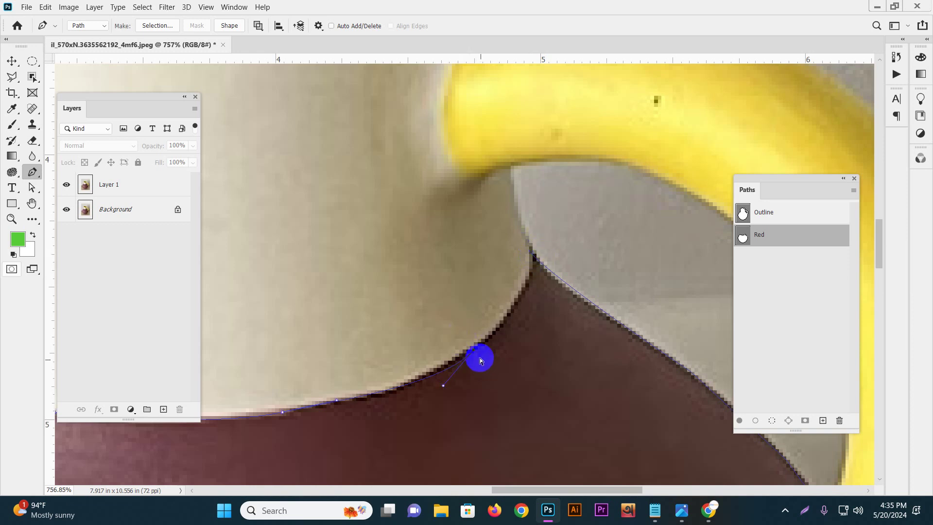
pyautogui.click(532, 260)
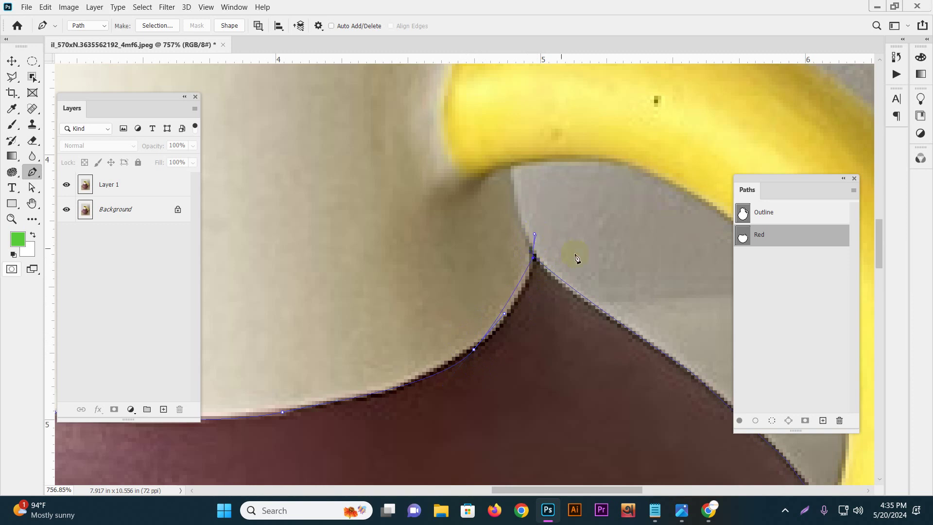
# - Try adjusting the Red path's corner where the white neck meets the right shoulder, and undo the changes
pyautogui.scroll(5, 556, 250)
pyautogui.click(462, 308)
pyautogui.moveTo(462, 308); pyautogui.dragTo(412, 184)
pyautogui.hotkey('ctrl', 'z')
pyautogui.hotkey('ctrl', 'z')
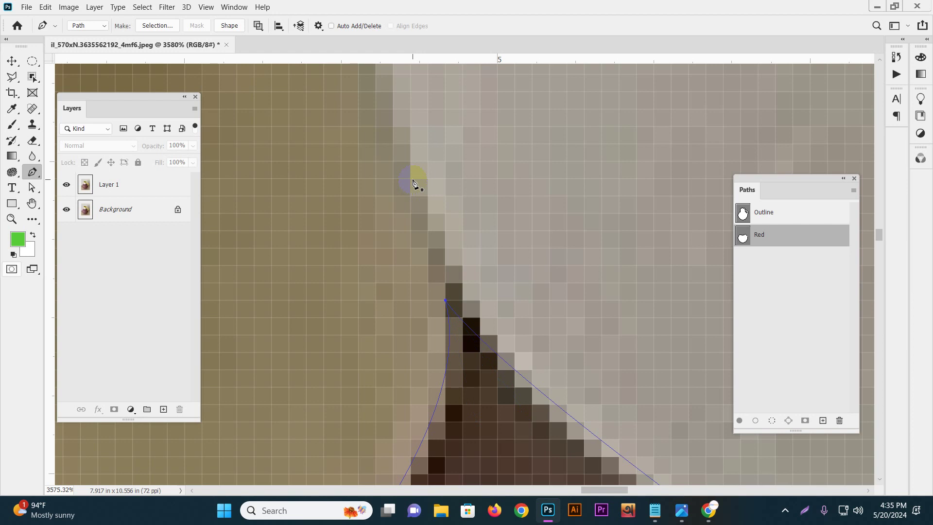
pyautogui.scroll(-6, 412, 182)
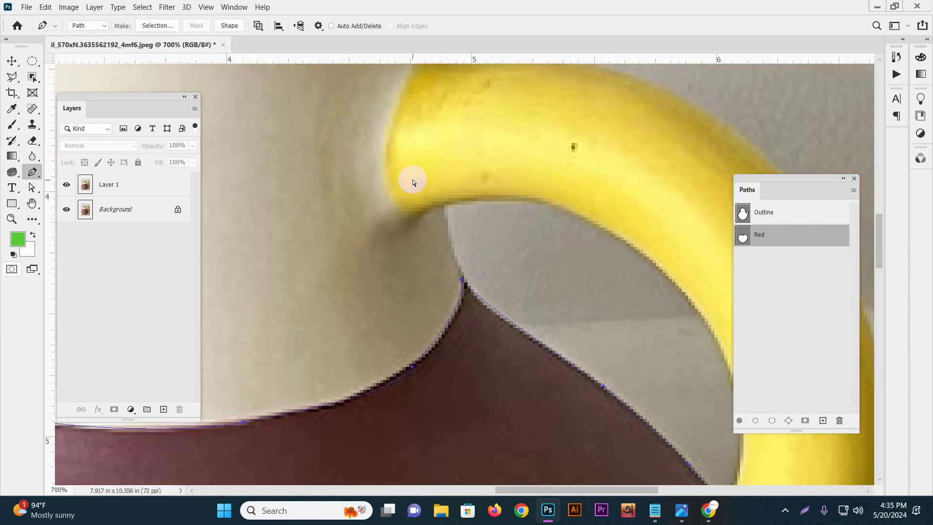
# - Extend the Red path from the handle opening's lower corner around the upper edge and left end of the handle's base
pyautogui.moveTo(503, 356); pyautogui.dragTo(420, 284)
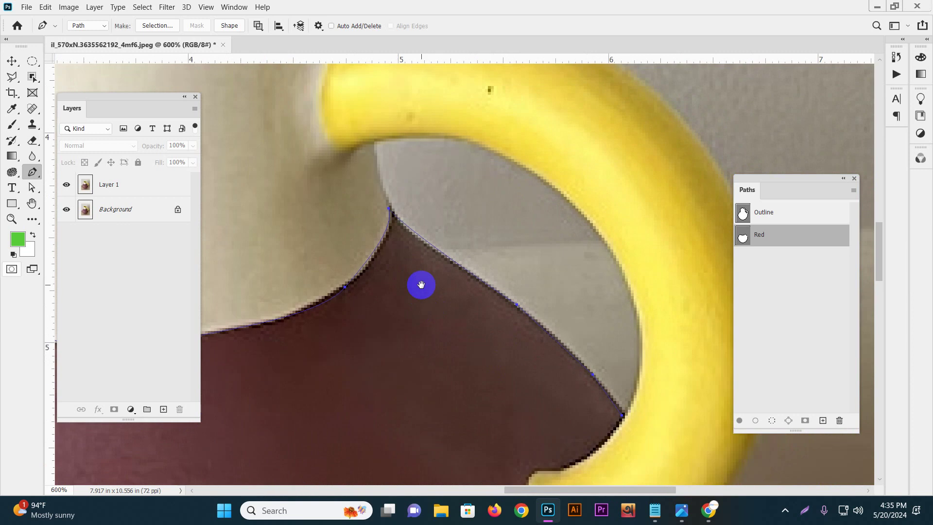
pyautogui.moveTo(502, 301); pyautogui.dragTo(456, 252)
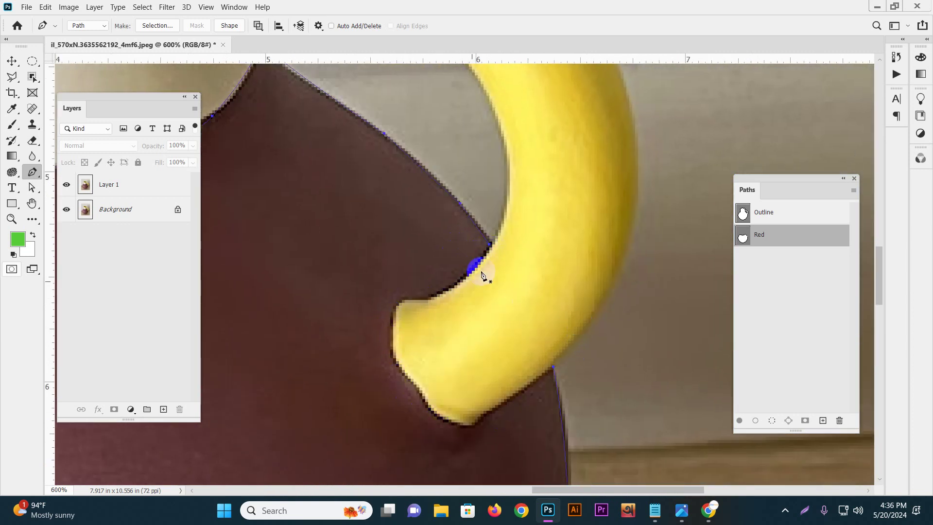
pyautogui.moveTo(432, 296); pyautogui.dragTo(401, 305)
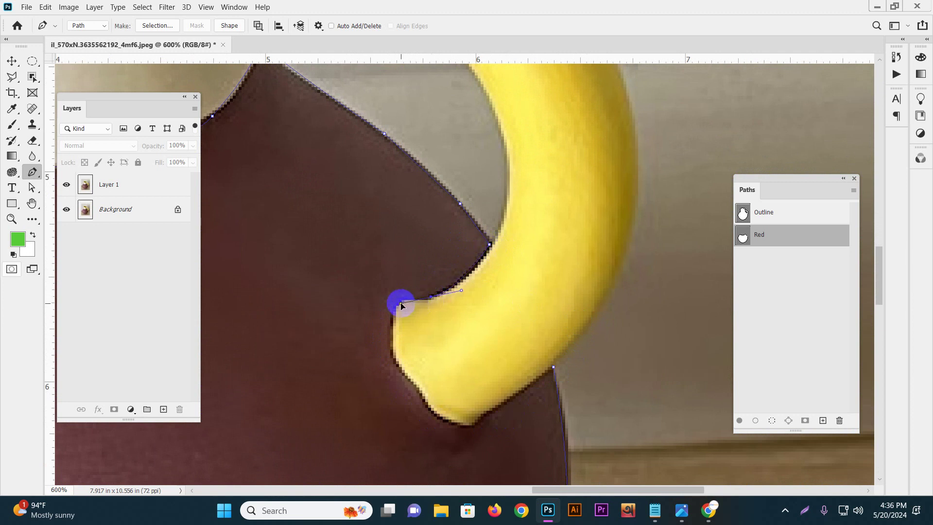
pyautogui.keyDown('alt'); pyautogui.click(431, 296); pyautogui.keyUp('alt')
pyautogui.moveTo(392, 322)
pyautogui.mouseDown()
pyautogui.moveTo(386, 355)
pyautogui.moveTo(385, 327)
pyautogui.moveTo(399, 311)
pyautogui.moveTo(390, 322)
pyautogui.mouseUp()
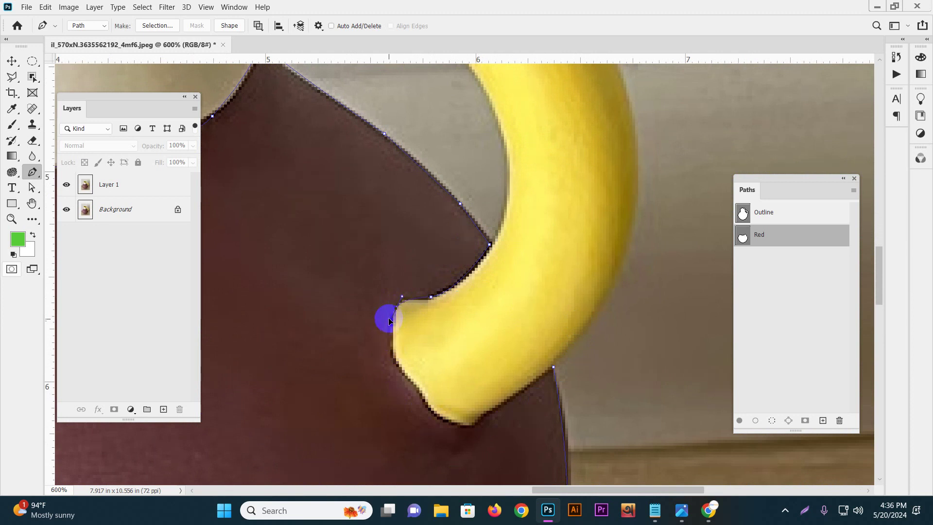
pyautogui.click(394, 367)
pyautogui.moveTo(395, 364); pyautogui.dragTo(403, 372)
pyautogui.click(429, 411)
pyautogui.moveTo(428, 410); pyautogui.dragTo(439, 436)
pyautogui.click(432, 416)
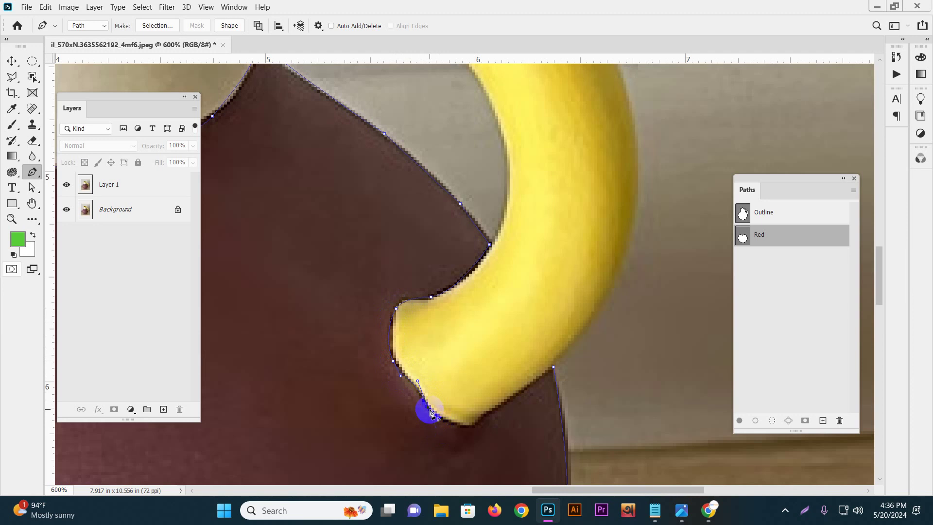
# - Trace the Red path along the underside of the handle's base and close it at the anchor on the body's right edge
pyautogui.scroll(-2, 439, 392)
pyautogui.hscroll(2, 440, 393)
pyautogui.click(421, 398)
pyautogui.click(446, 394)
pyautogui.moveTo(448, 396); pyautogui.dragTo(450, 397)
pyautogui.click(491, 366)
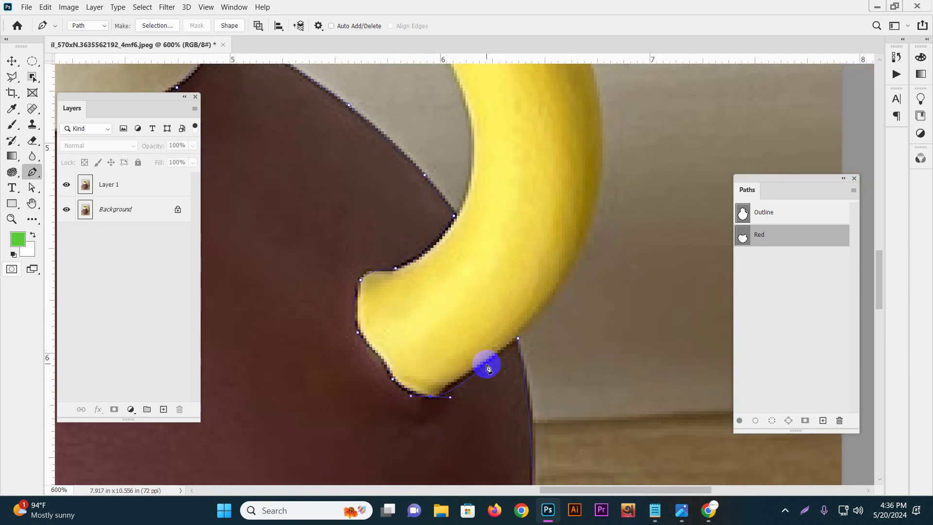
pyautogui.keyDown('alt'); pyautogui.click(431, 397); pyautogui.keyUp('alt')
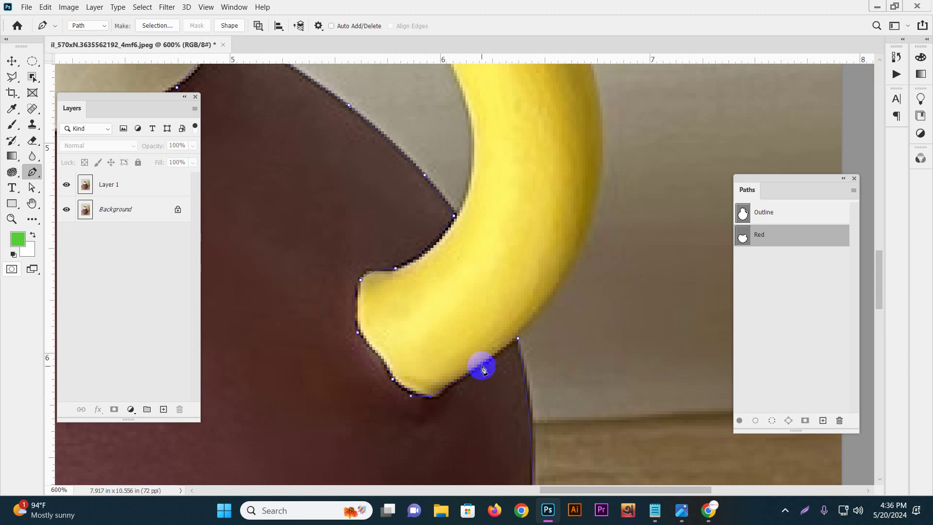
pyautogui.moveTo(482, 365); pyautogui.dragTo(519, 340)
pyautogui.scroll(5, 531, 330)
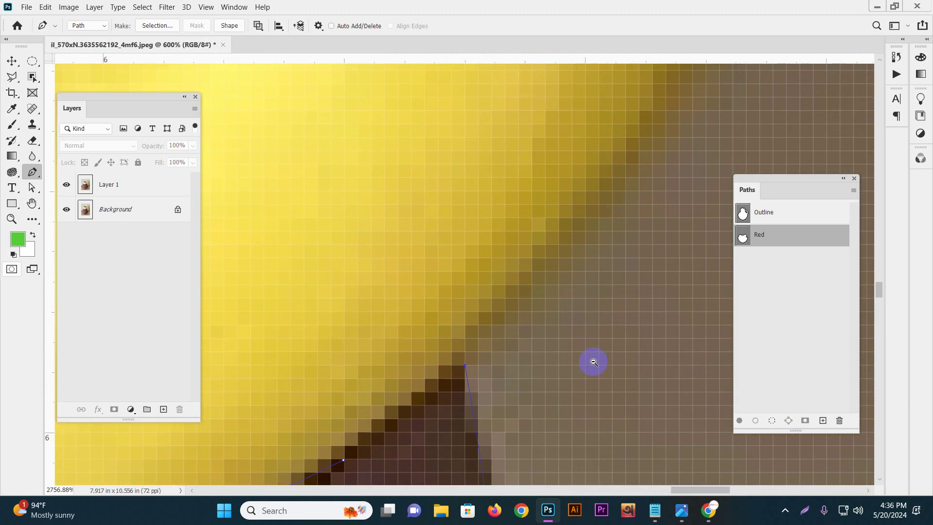
pyautogui.keyDown('alt'); pyautogui.click(467, 370); pyautogui.keyUp('alt')
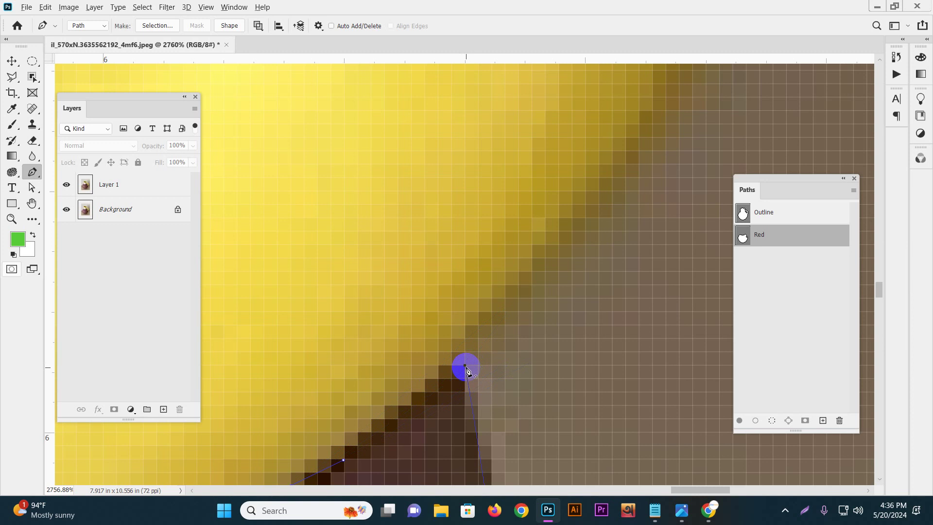
pyautogui.moveTo(466, 369); pyautogui.dragTo(475, 350)
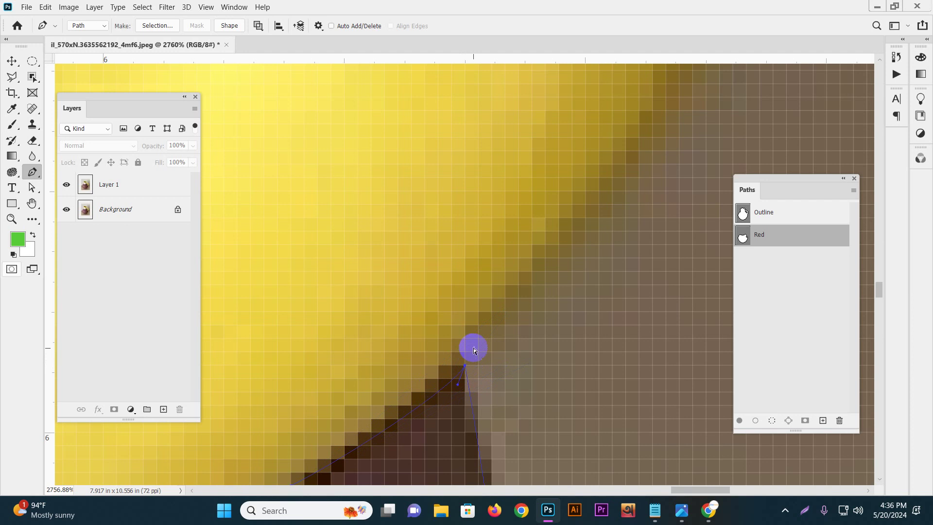
# - Check the closed Red path over the whole jug by loading it as a selection and previewing it in Quick Mask, then deselect
pyautogui.hotkey('ctrl', '0')
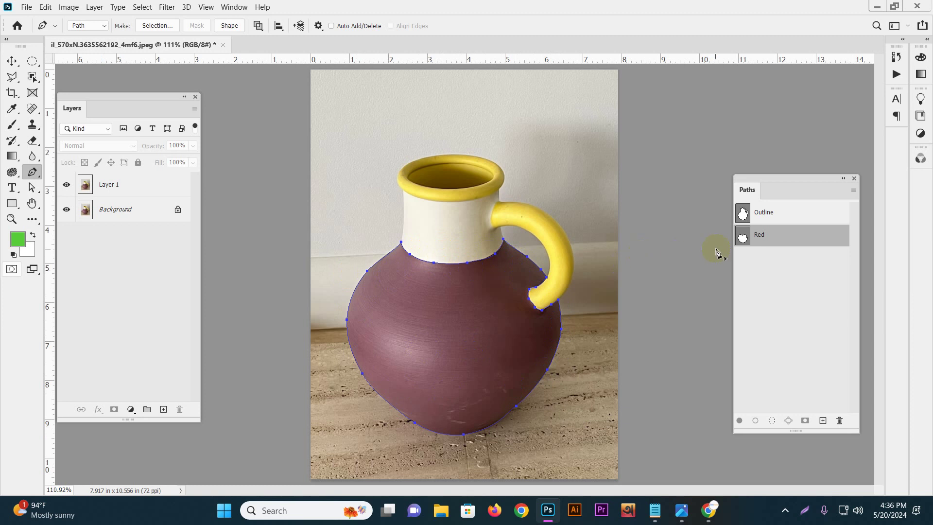
pyautogui.keyDown('ctrl'); pyautogui.click(744, 237); pyautogui.keyUp('ctrl')
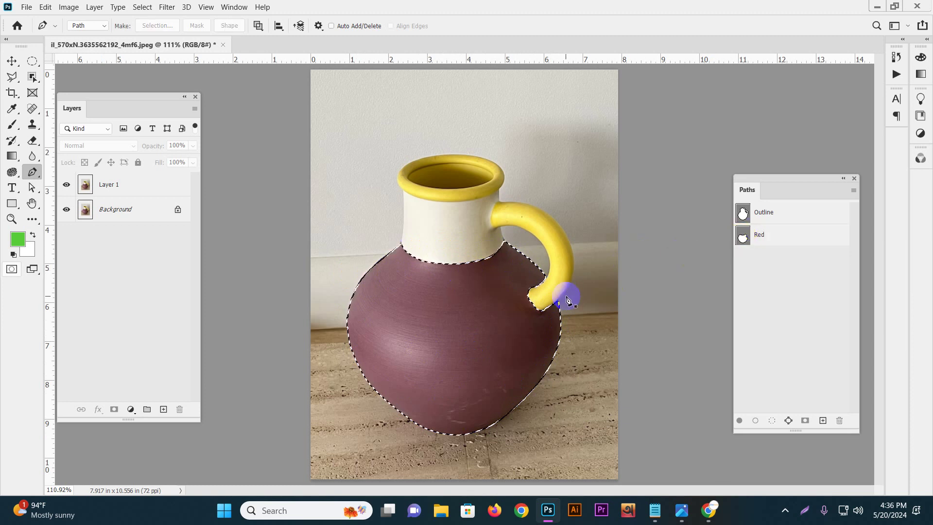
pyautogui.press('q')
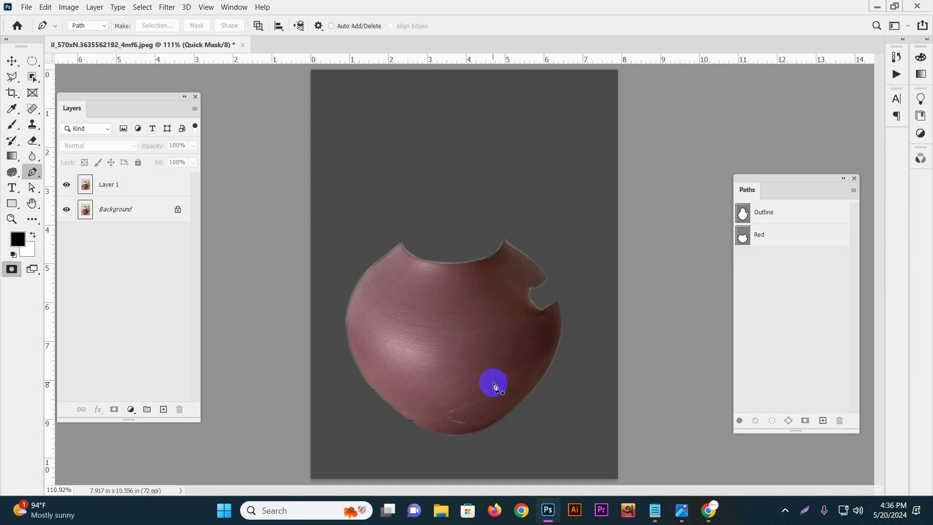
pyautogui.press('q')
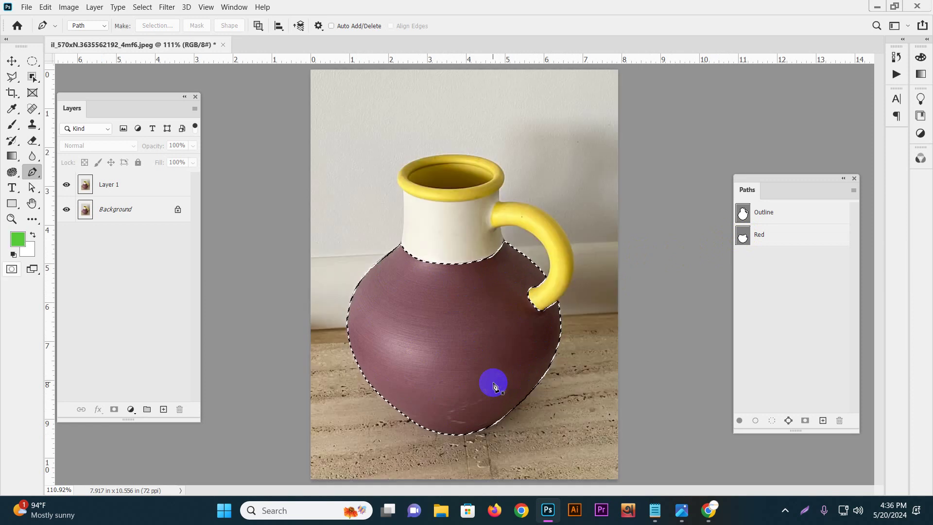
pyautogui.hotkey('ctrl', 'd')
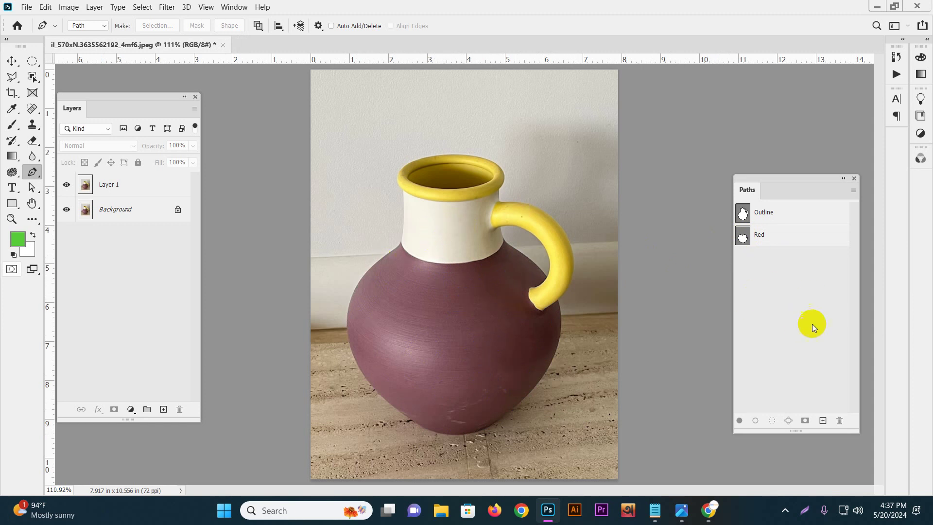
# - Create a new empty path named white
pyautogui.click(822, 421)
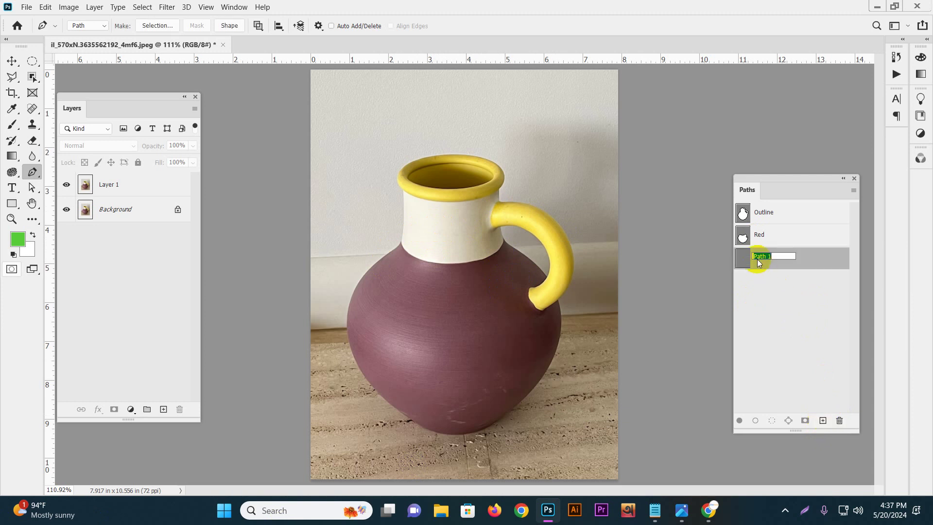
pyautogui.write('white')
pyautogui.press('Return')
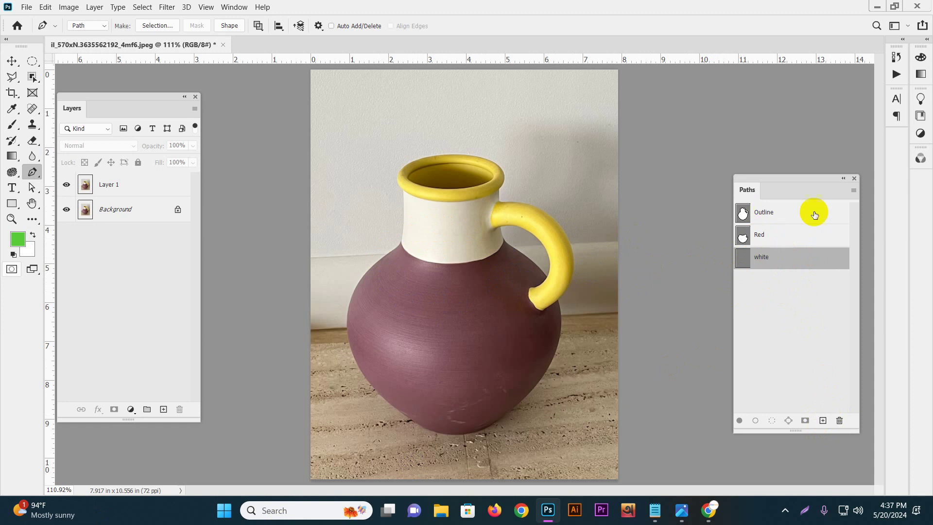
# - Copy the complete Outline path into the empty white path
pyautogui.click(775, 215)
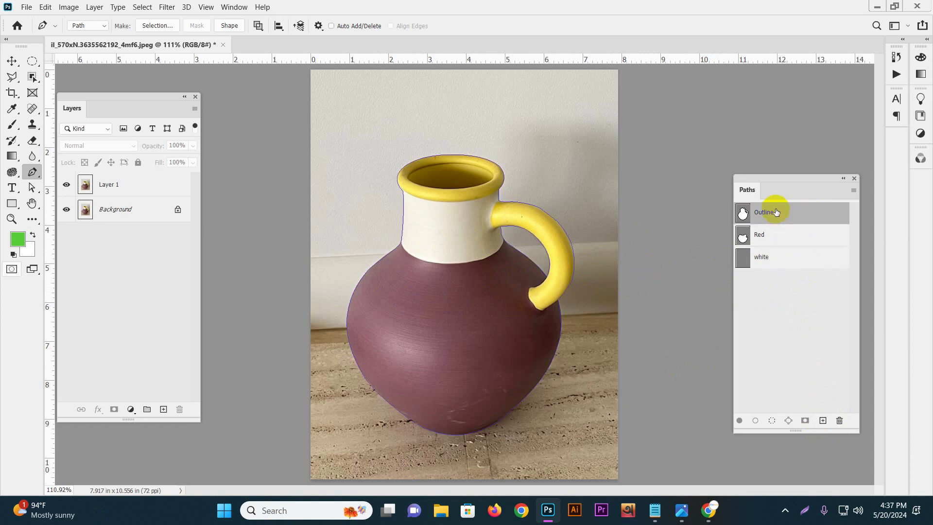
pyautogui.click(776, 262)
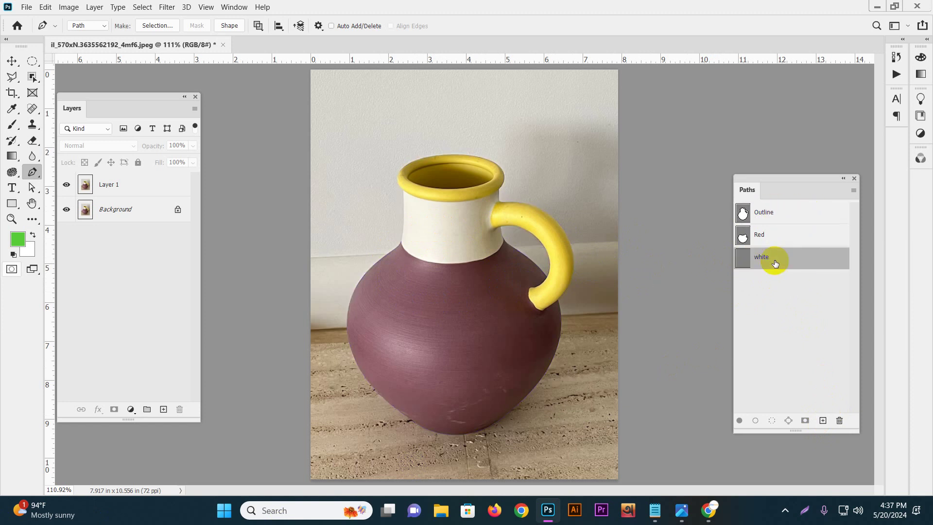
pyautogui.hotkey('ctrl', 'v')
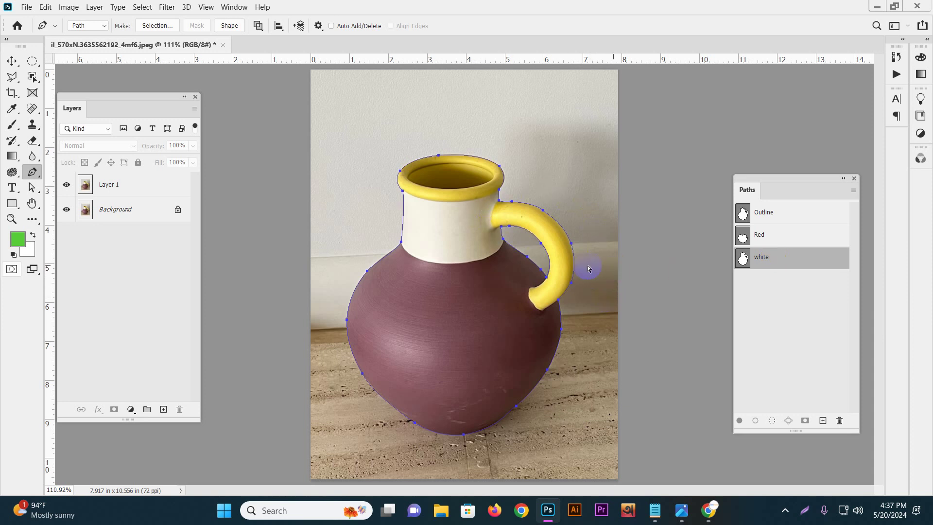
# - Delete the white path's anchor on the body's left shoulder so its outline breaks at the neck's lower-left corner
pyautogui.moveTo(464, 234); pyautogui.dragTo(467, 257)
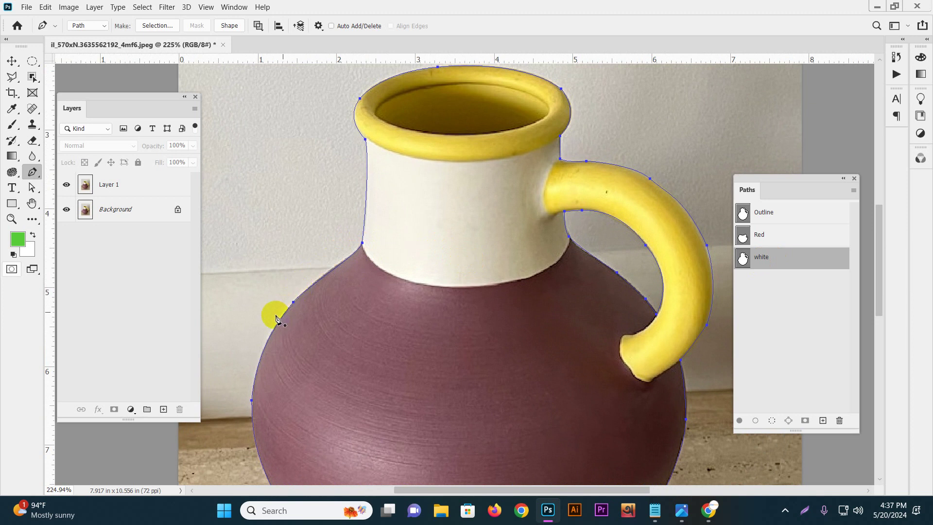
pyautogui.keyDown('ctrl'); pyautogui.click(293, 301); pyautogui.keyUp('ctrl')
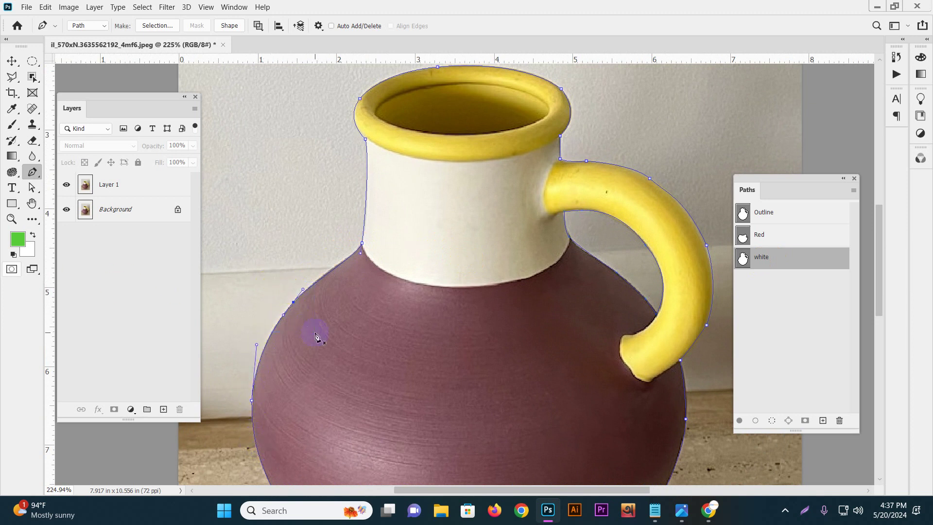
pyautogui.click(297, 295)
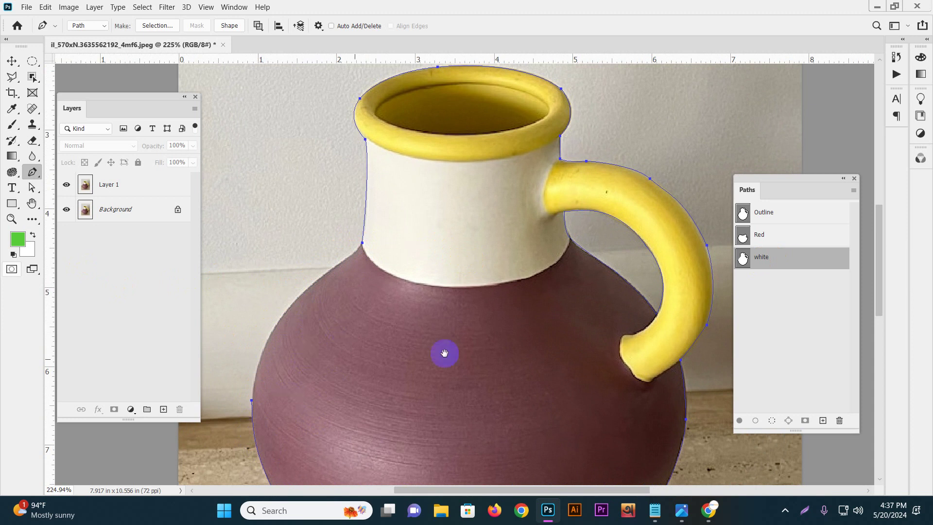
# - Delete the white path's anchors at the handle's upper start and on both sides of the yellow rim
pyautogui.hscroll(5, 337, 327)
pyautogui.scroll(1, 417, 354)
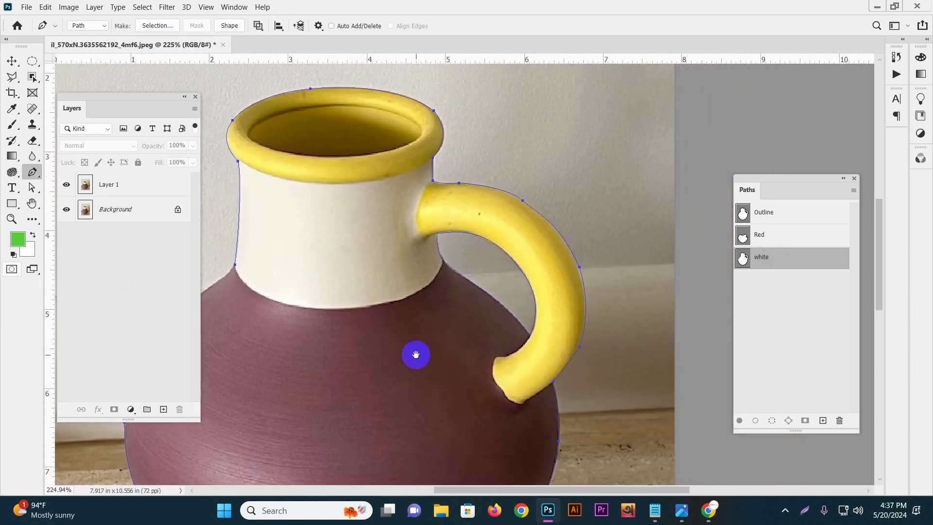
pyautogui.keyDown('ctrl'); pyautogui.click(459, 184); pyautogui.keyUp('ctrl')
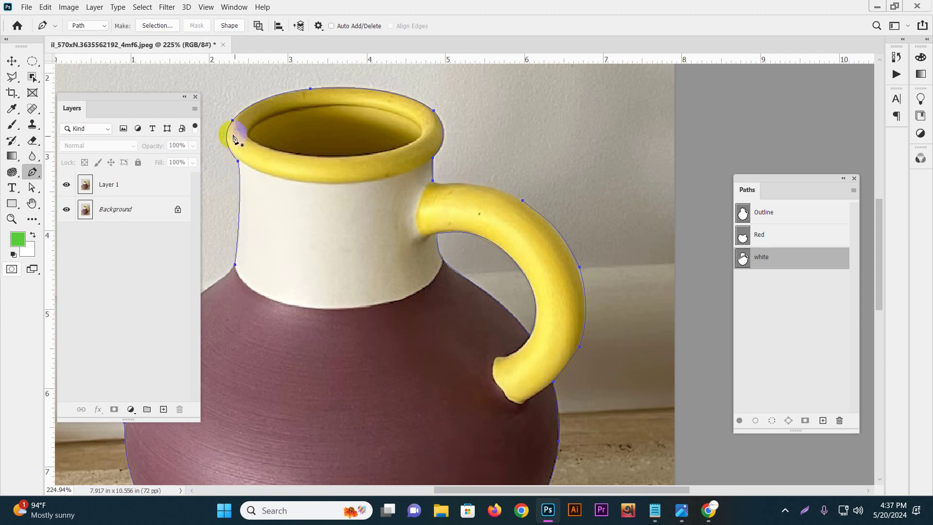
pyautogui.moveTo(223, 108); pyautogui.dragTo(243, 130)
pyautogui.press('Delete')
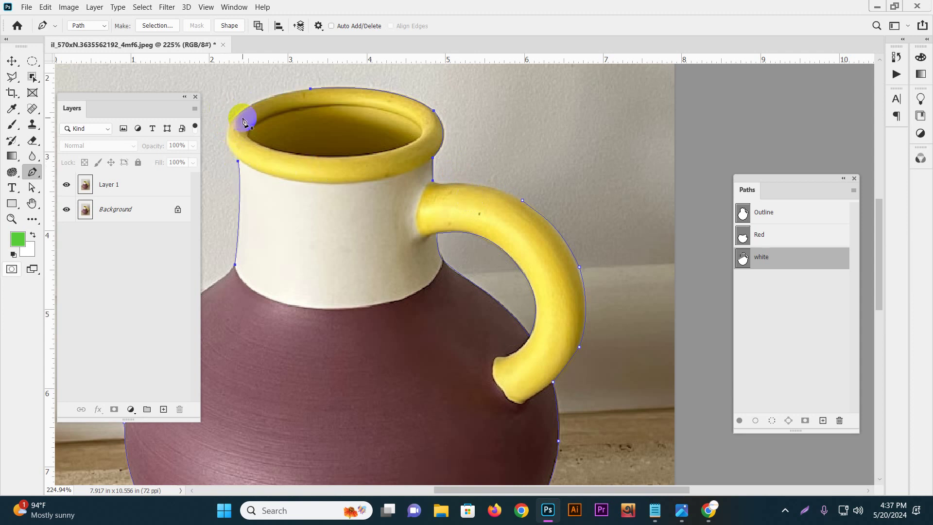
pyautogui.click(434, 155)
pyautogui.moveTo(434, 155); pyautogui.dragTo(455, 135)
pyautogui.click(434, 111)
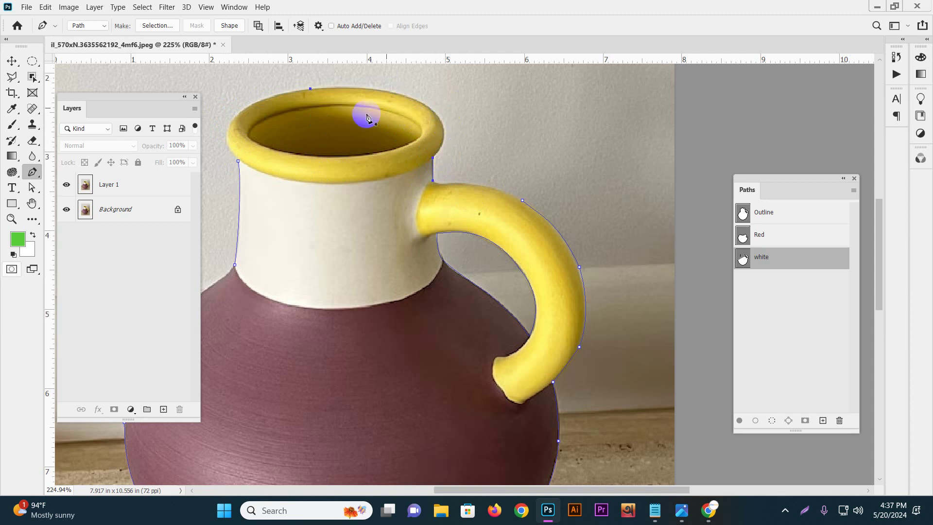
# - Delete the handle opening's anchors along the handle and body from the white path, keeping the short segment on the neck's right edge
pyautogui.moveTo(358, 206); pyautogui.dragTo(354, 160)
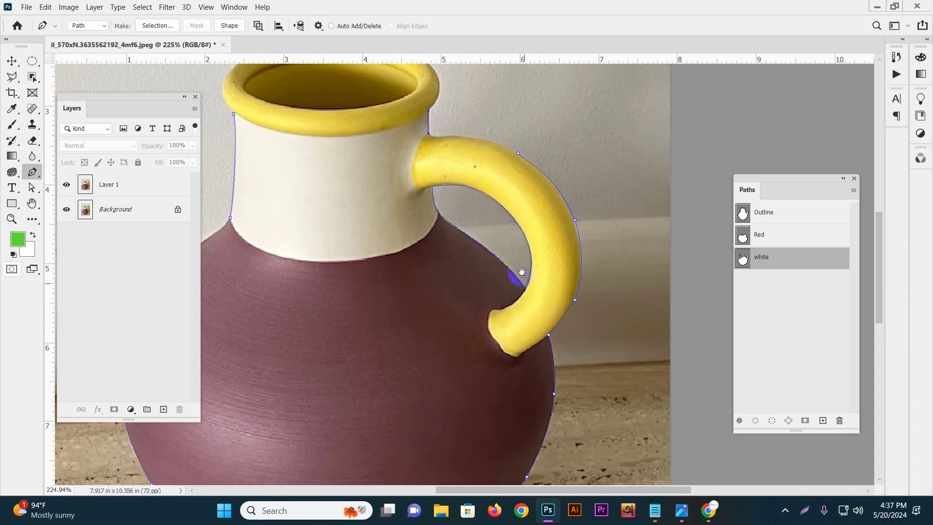
pyautogui.moveTo(516, 281); pyautogui.dragTo(524, 242)
pyautogui.scroll(4, 515, 223)
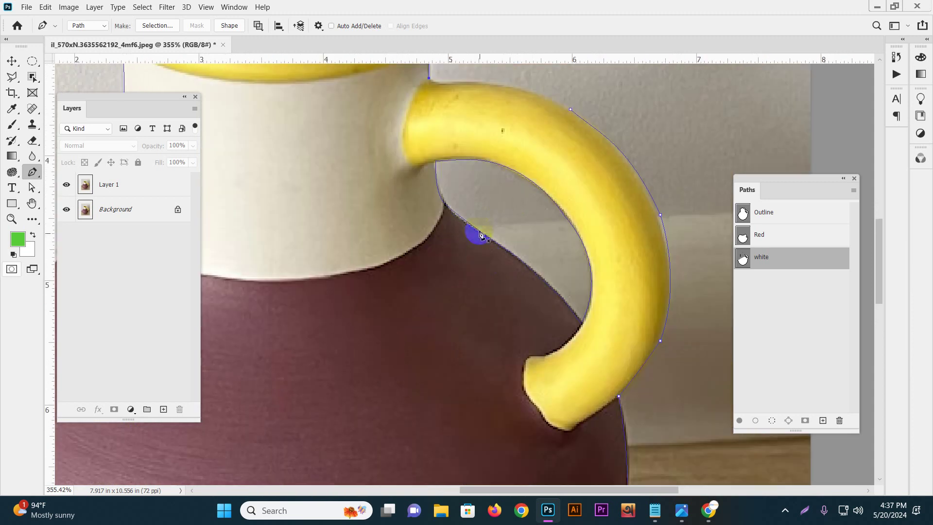
pyautogui.click(446, 207)
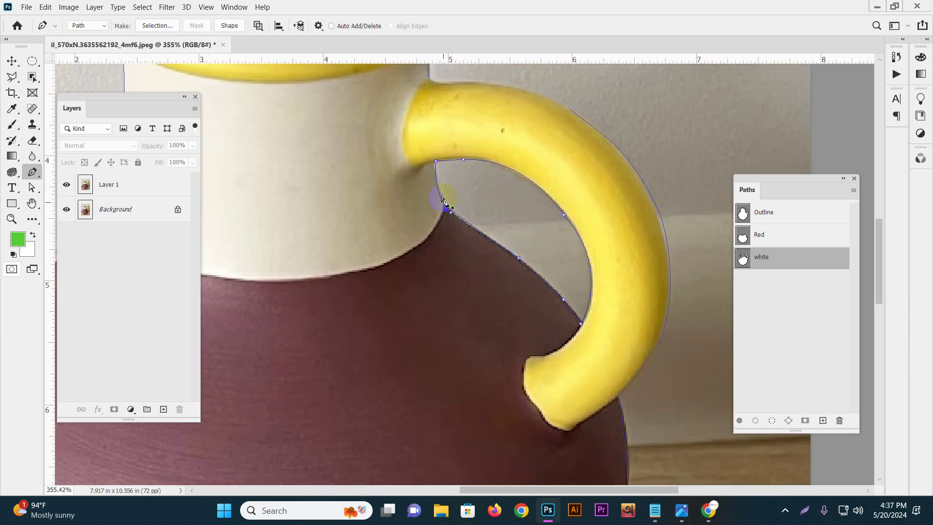
pyautogui.click(472, 156)
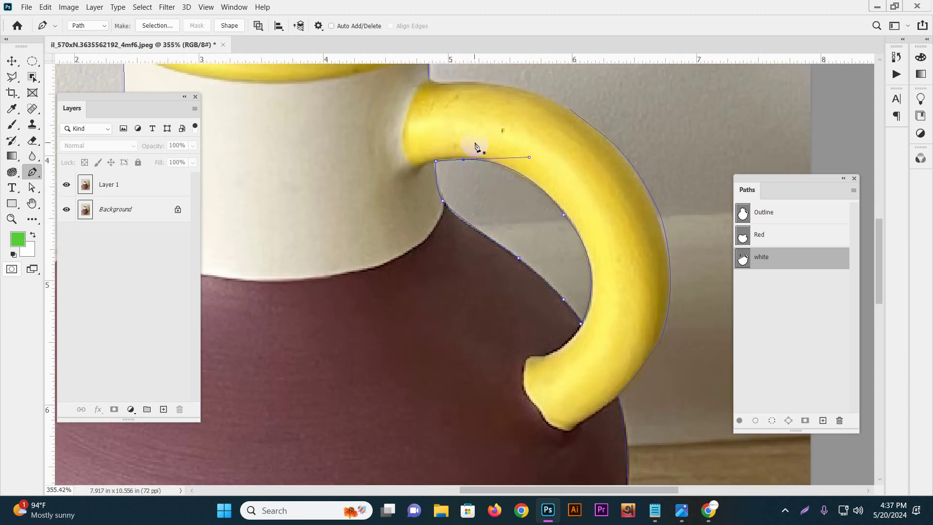
pyautogui.hotkey('ctrl', 'z')
pyautogui.click(531, 281)
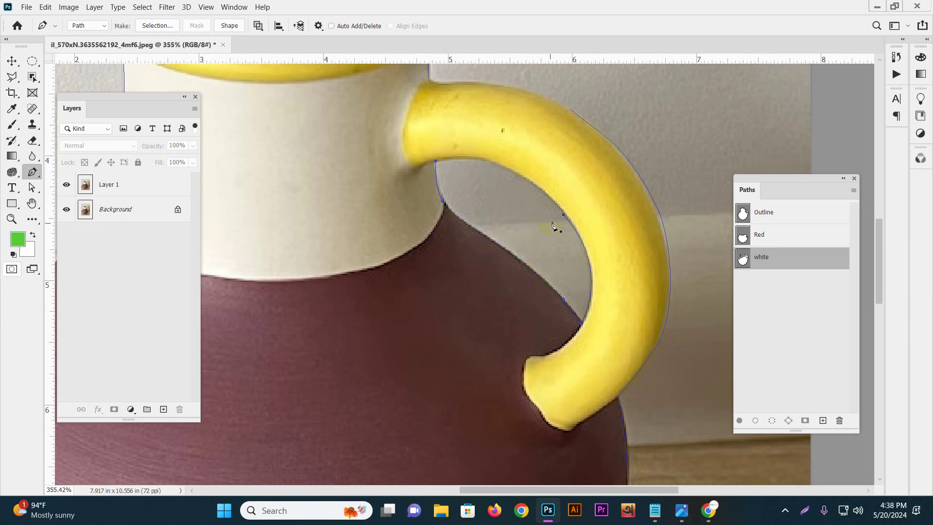
pyautogui.click(551, 278)
pyautogui.moveTo(553, 278); pyautogui.dragTo(578, 313)
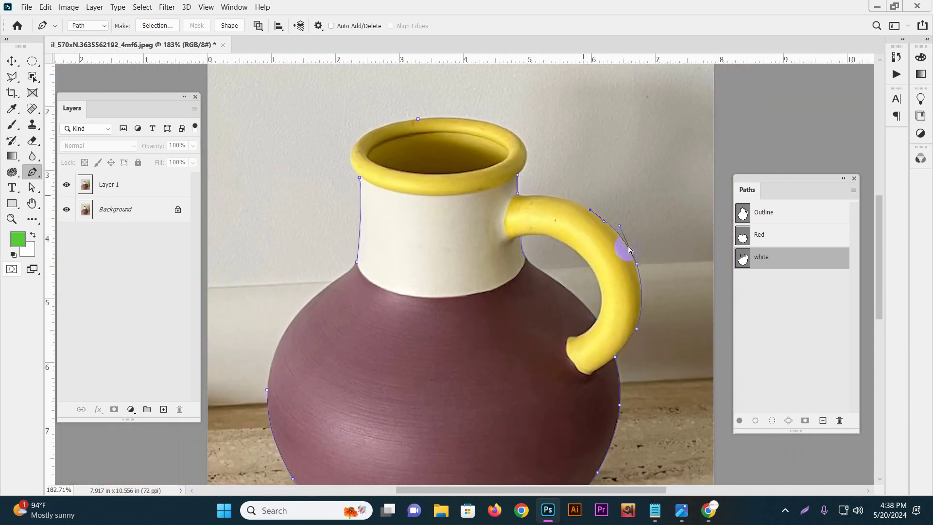
# - Delete the leftover white path pieces around the handle and body and the stray anchor on top of the rim, keeping only the neck edges
pyautogui.moveTo(615, 269); pyautogui.dragTo(597, 267)
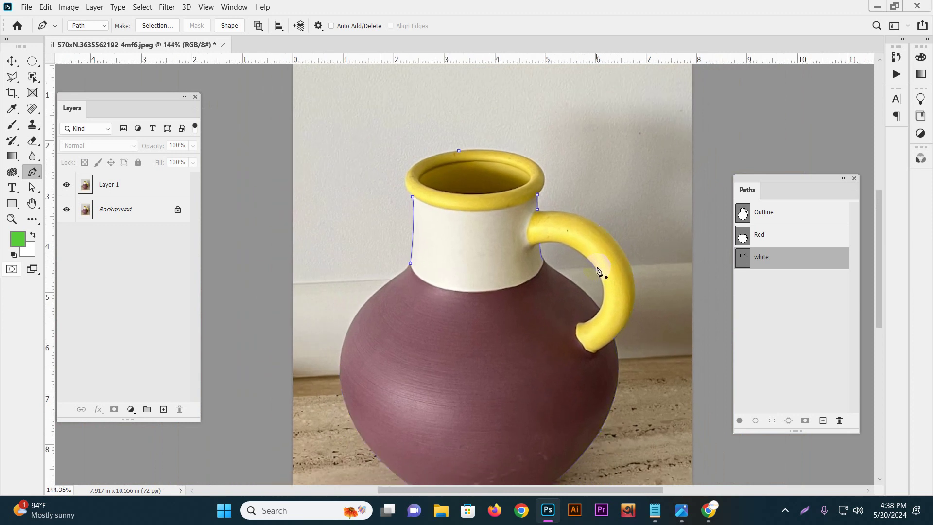
pyautogui.moveTo(588, 304)
pyautogui.mouseDown()
pyautogui.moveTo(559, 299)
pyautogui.moveTo(552, 286)
pyautogui.mouseUp()
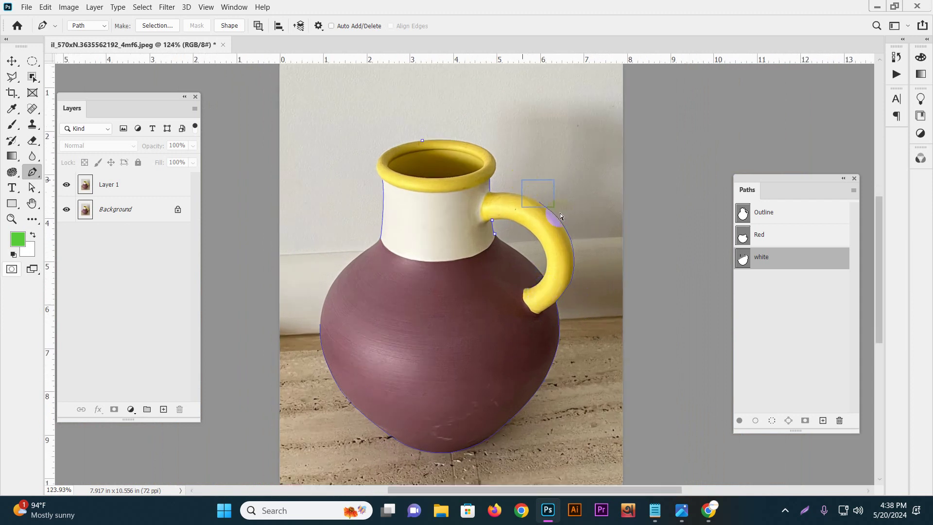
pyautogui.moveTo(575, 235); pyautogui.dragTo(590, 270)
pyautogui.press('Delete')
pyautogui.click(558, 221)
pyautogui.click(559, 241)
pyautogui.press('Delete')
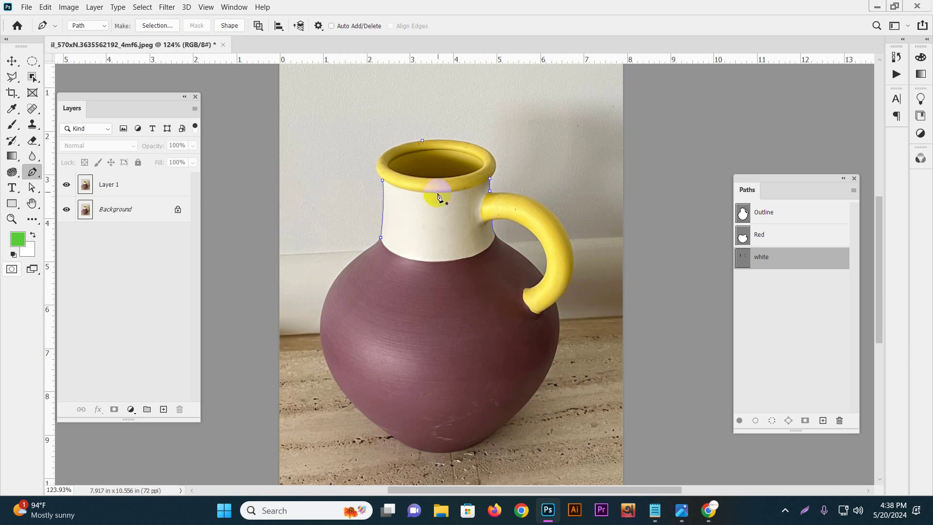
pyautogui.moveTo(411, 127); pyautogui.dragTo(445, 150)
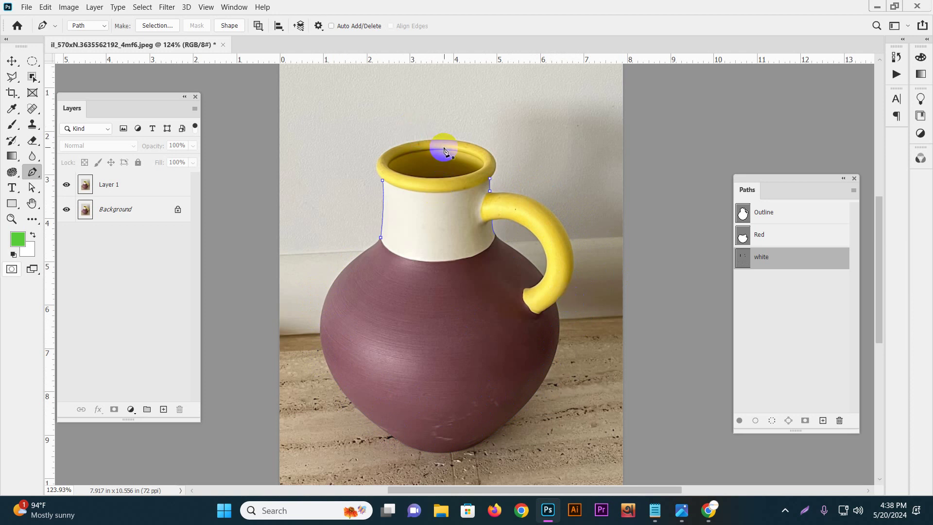
# - Copy the complete Red path into the white path alongside the neck edges
pyautogui.scroll(4, 493, 210)
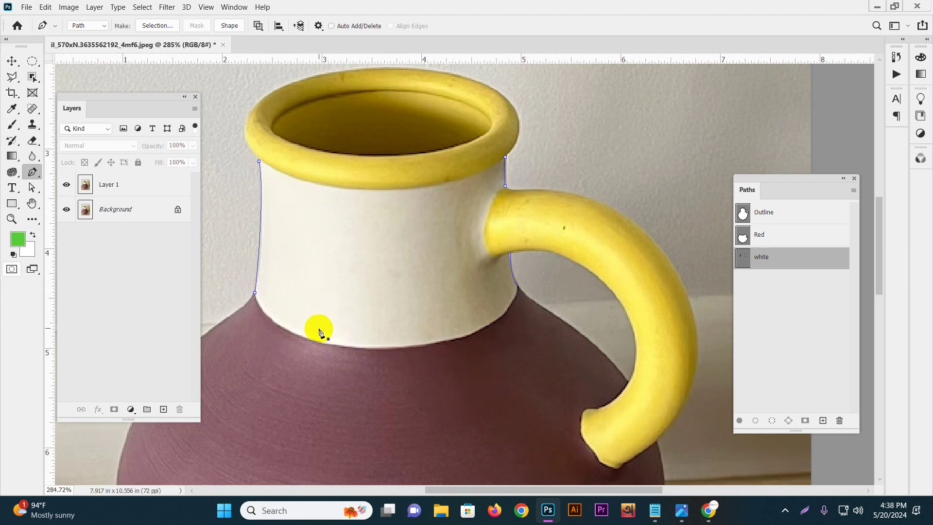
pyautogui.click(767, 236)
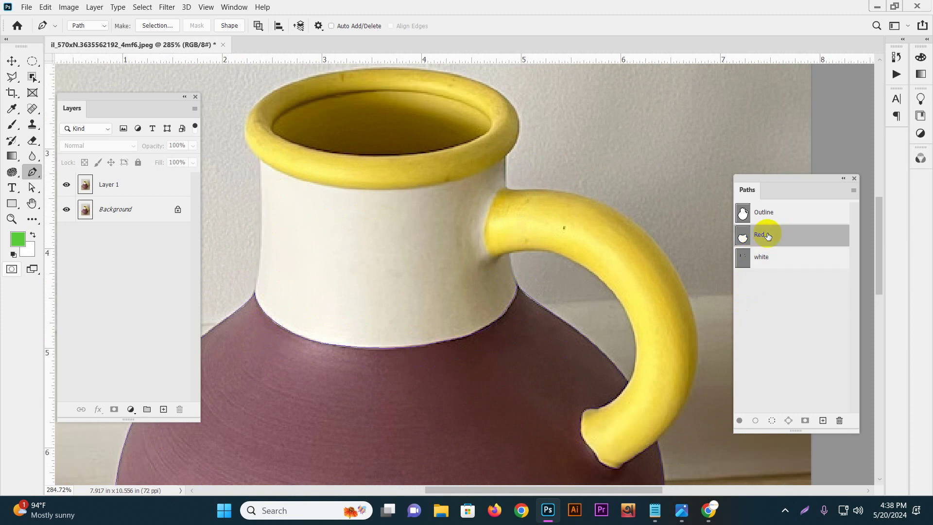
pyautogui.click(767, 261)
pyautogui.hotkey('ctrl', 'v')
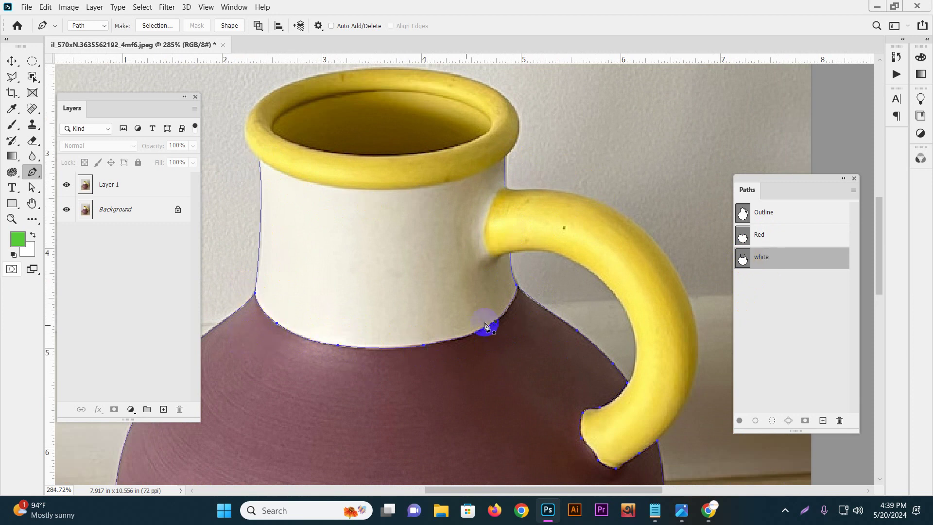
# - Delete the pasted outline's anchors on the body's left and right shoulders to detach the neck's lower curve
pyautogui.moveTo(379, 359); pyautogui.dragTo(504, 279)
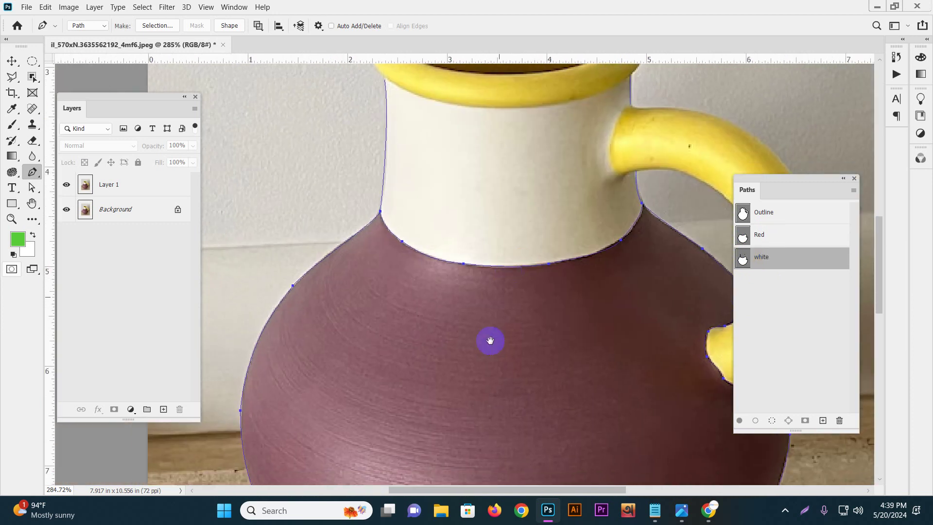
pyautogui.scroll(-3, 504, 279)
pyautogui.moveTo(542, 329); pyautogui.dragTo(433, 267)
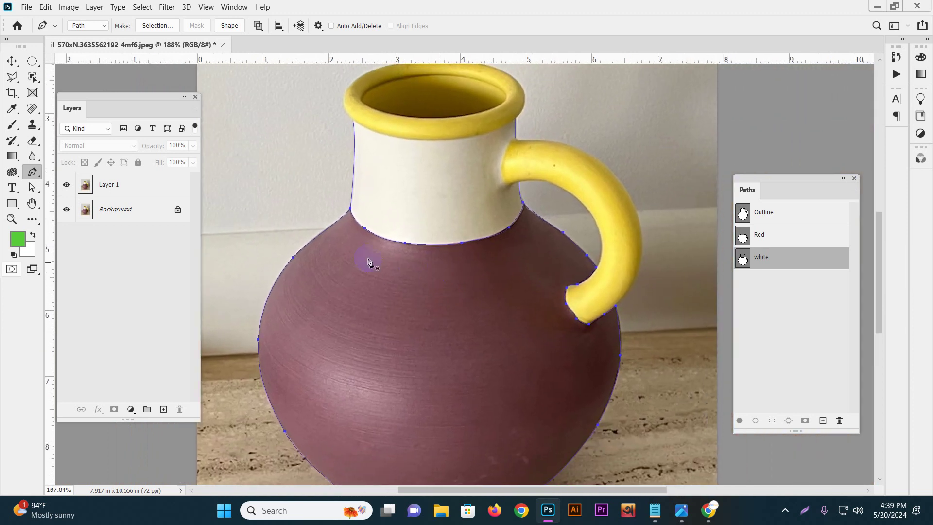
pyautogui.keyDown('ctrl'); pyautogui.click(308, 278); pyautogui.keyUp('ctrl')
pyautogui.keyDown('ctrl'); pyautogui.click(538, 252); pyautogui.keyUp('ctrl')
pyautogui.moveTo(556, 214); pyautogui.dragTo(569, 251)
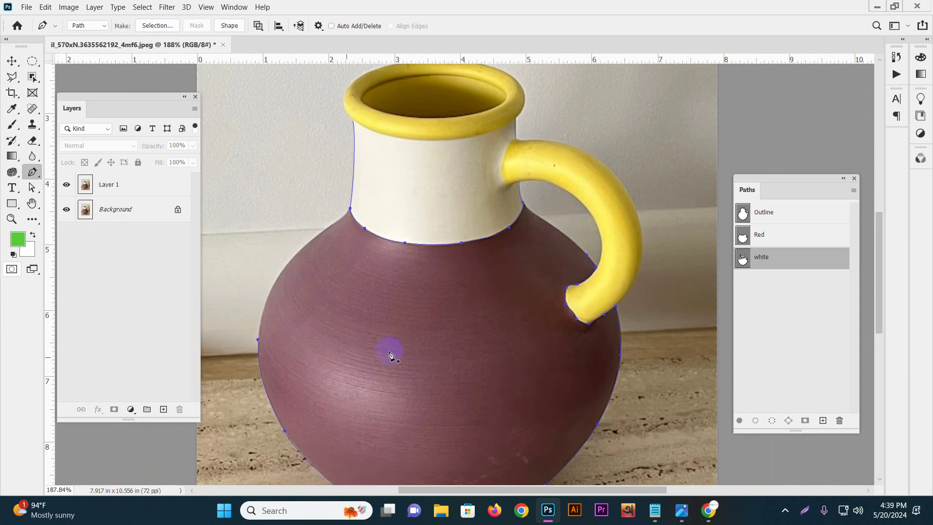
# - Try to delete the pasted body outline by removing its far-left anchor and the pieces connected to it
pyautogui.moveTo(239, 316); pyautogui.dragTo(282, 360)
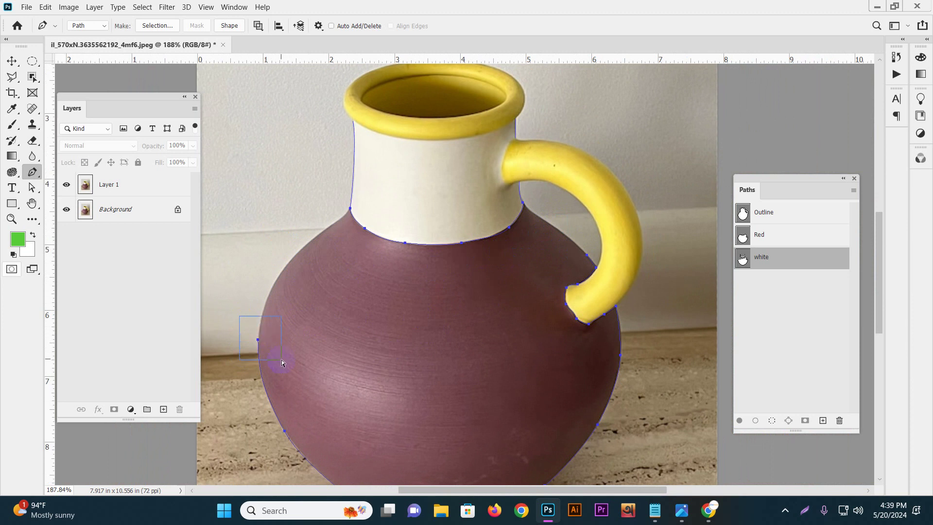
pyautogui.press('Delete')
pyautogui.press('Delete')
pyautogui.click(474, 239)
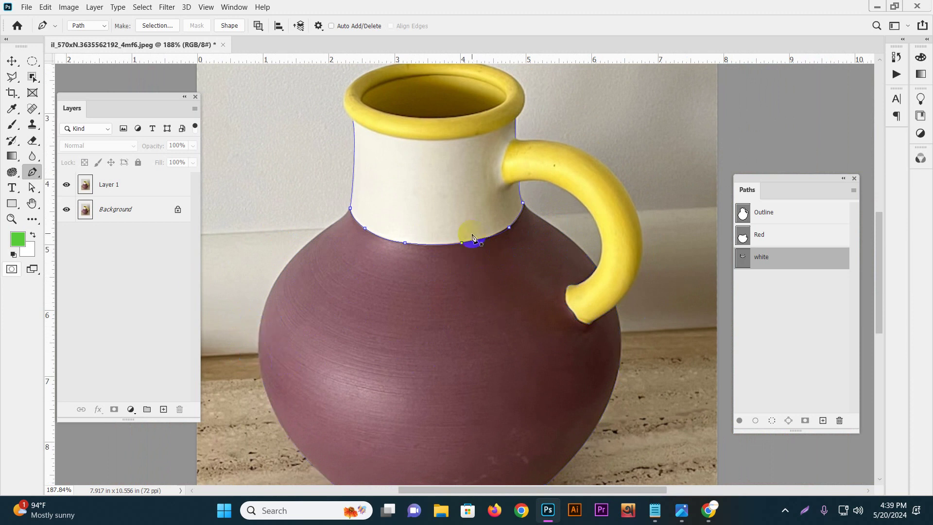
pyautogui.scroll(3, 387, 217)
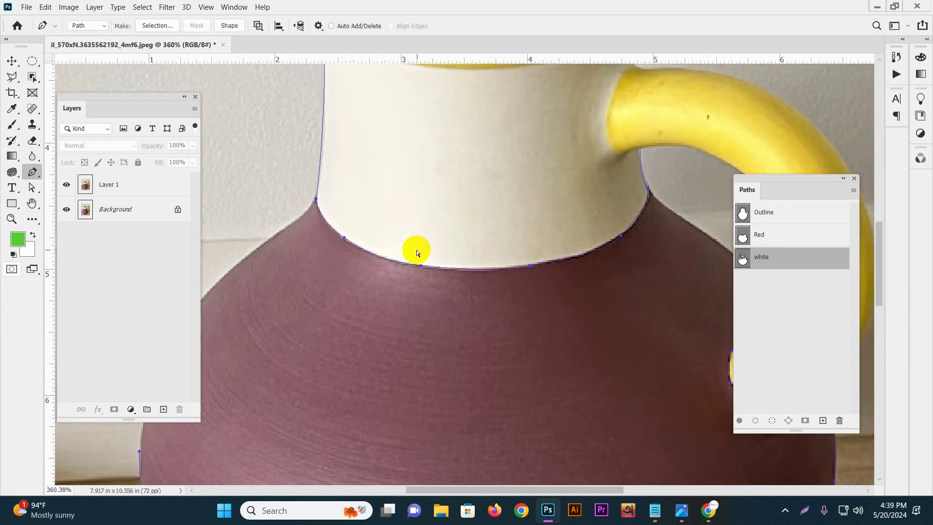
# - Delete the remaining pasted outline around the body and handle base, keeping the curve along the neck's lower edge
pyautogui.scroll(-5, 479, 285)
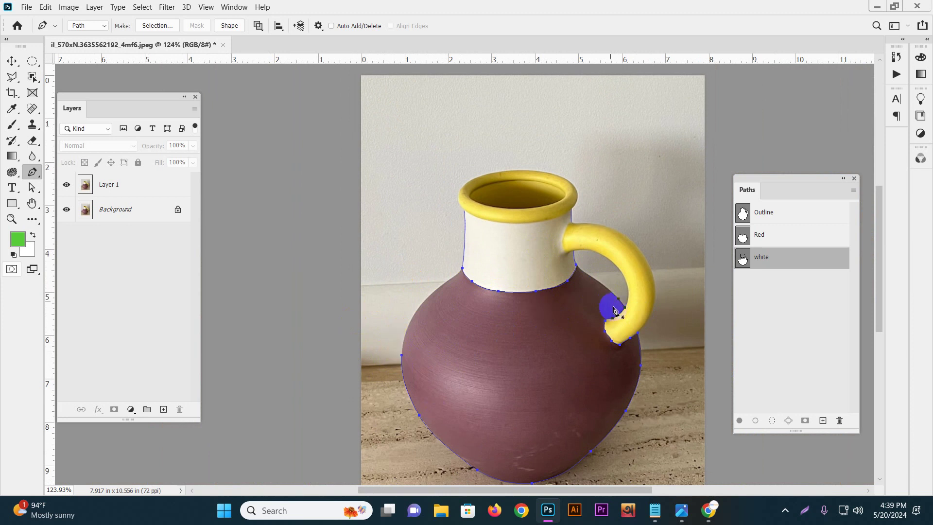
pyautogui.moveTo(389, 334); pyautogui.dragTo(416, 365)
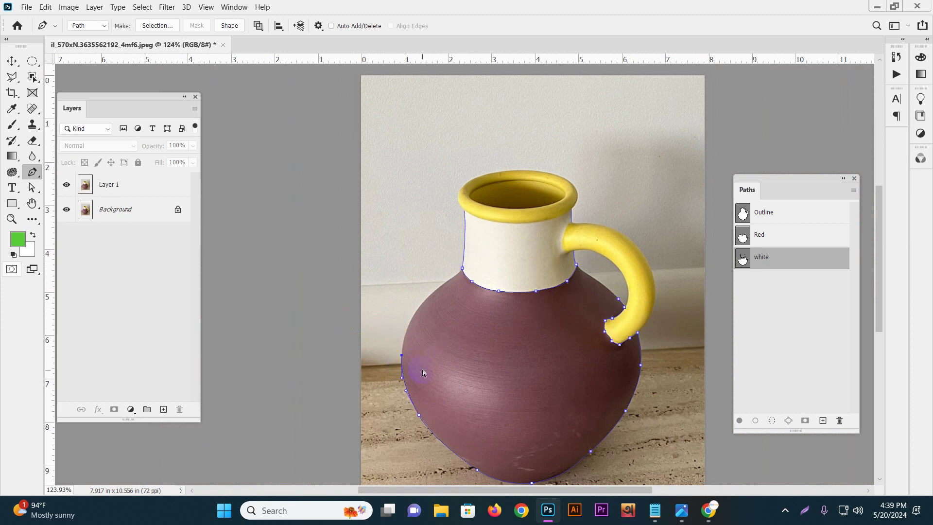
pyautogui.press('Delete')
pyautogui.press('Delete')
pyautogui.click(586, 368)
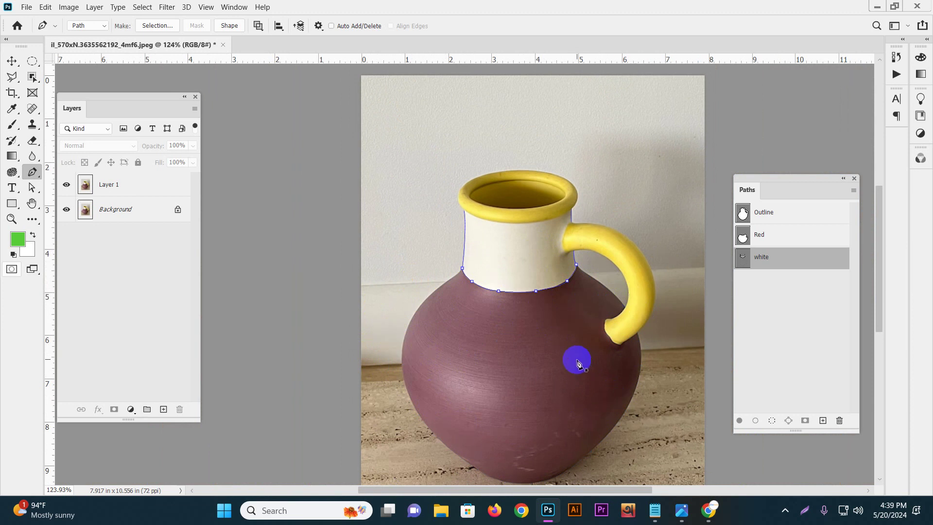
pyautogui.scroll(5, 562, 315)
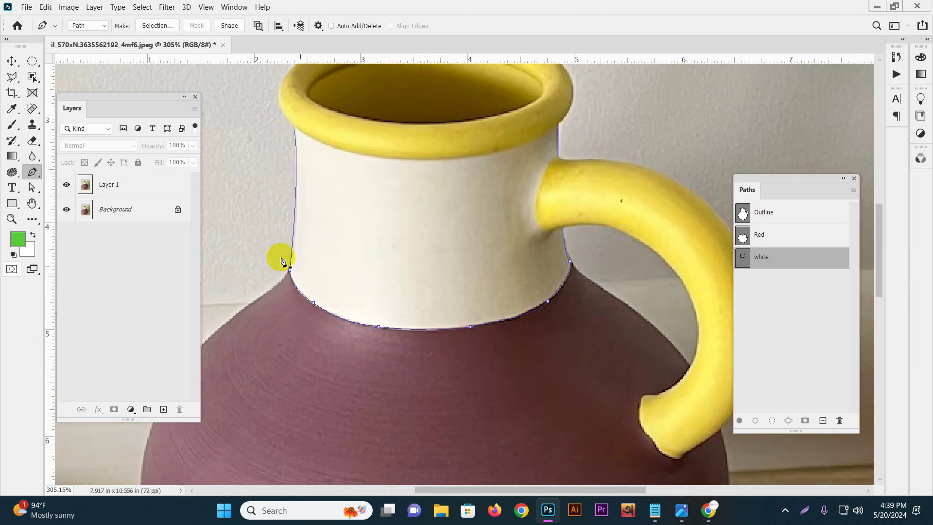
pyautogui.moveTo(374, 177); pyautogui.dragTo(374, 220)
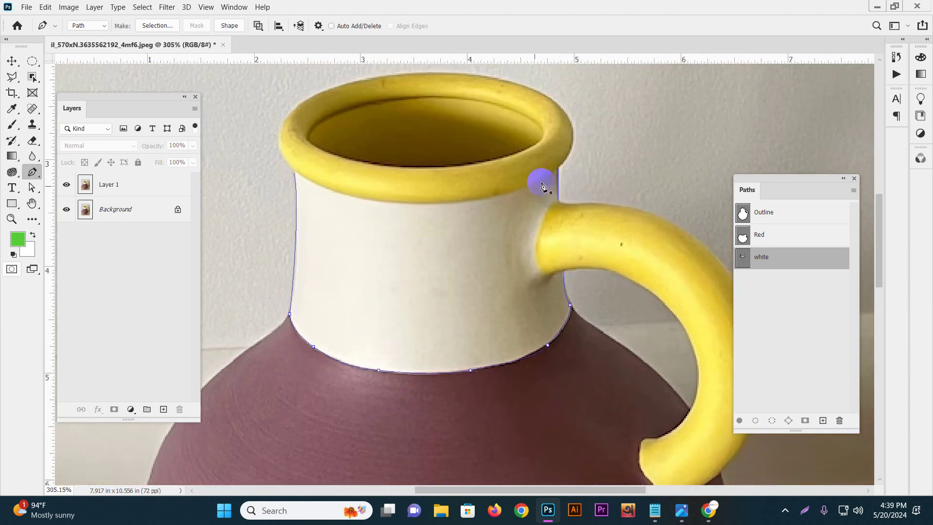
pyautogui.scroll(1, 434, 201)
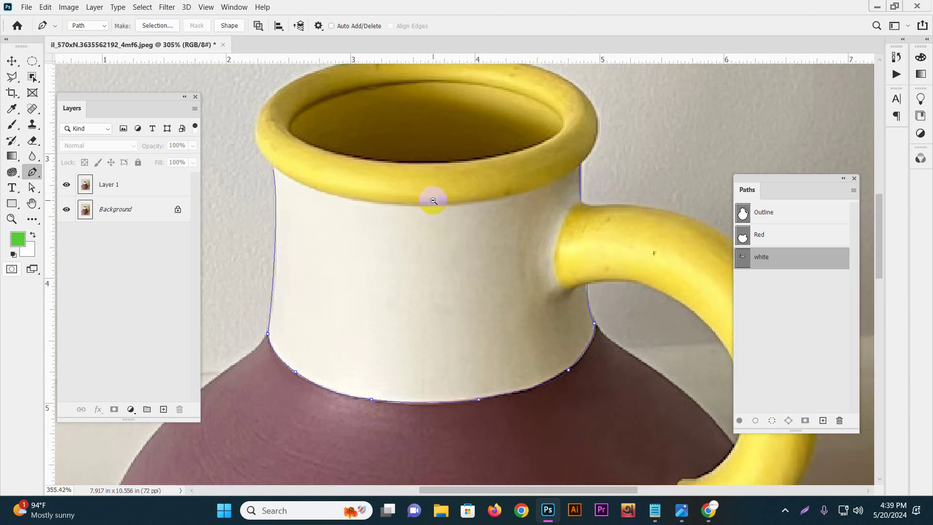
# - Trace the curve under the yellow rim in the white path, linking the tops of the neck's left and right edges
pyautogui.moveTo(294, 245); pyautogui.dragTo(326, 279)
pyautogui.click(305, 204)
pyautogui.moveTo(314, 235); pyautogui.dragTo(312, 209)
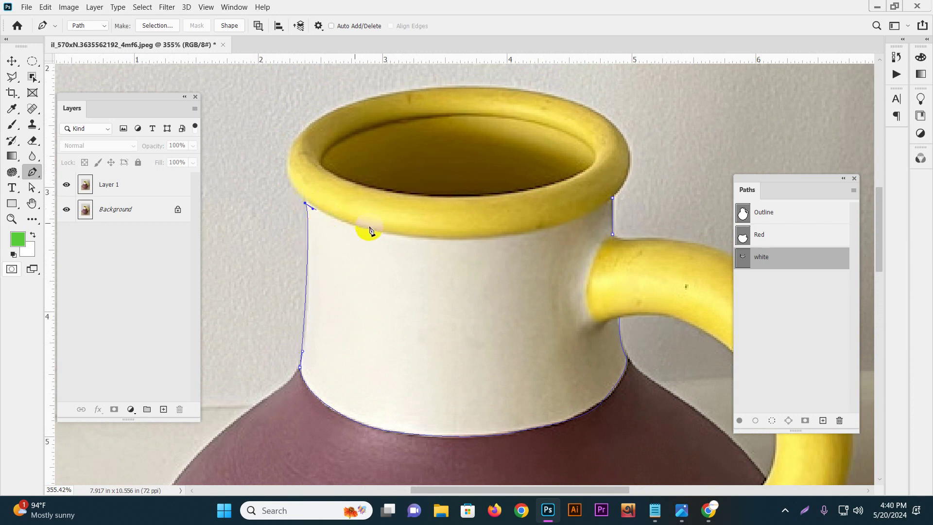
pyautogui.moveTo(394, 234); pyautogui.dragTo(454, 241)
pyautogui.moveTo(566, 224); pyautogui.dragTo(604, 209)
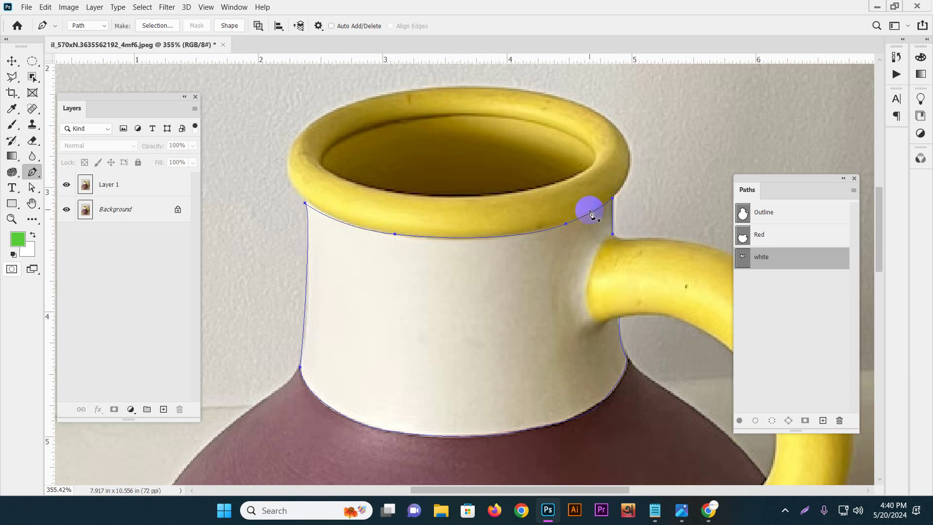
# - Trace the white path around the handle's upper attachment, joining it to the neck's right edge above and below the handle
pyautogui.moveTo(646, 243); pyautogui.dragTo(608, 212)
pyautogui.click(578, 199)
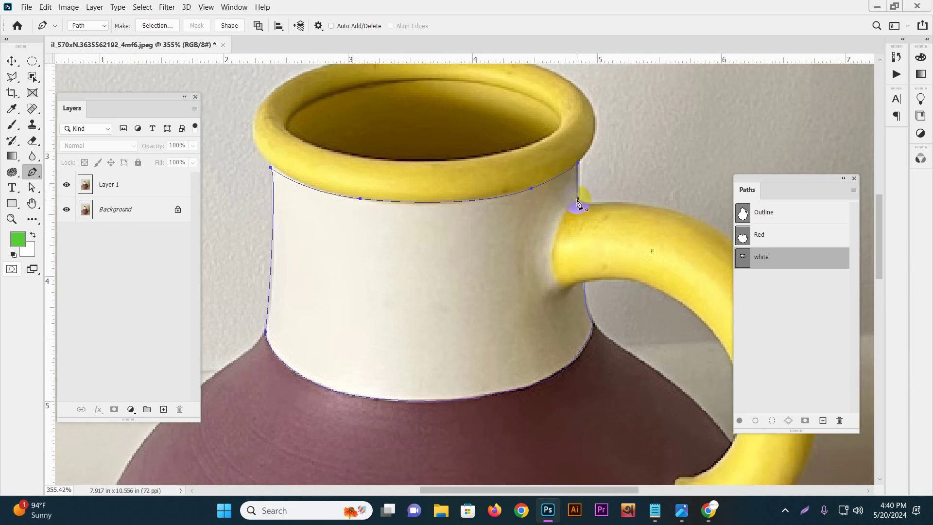
pyautogui.moveTo(554, 240); pyautogui.dragTo(549, 280)
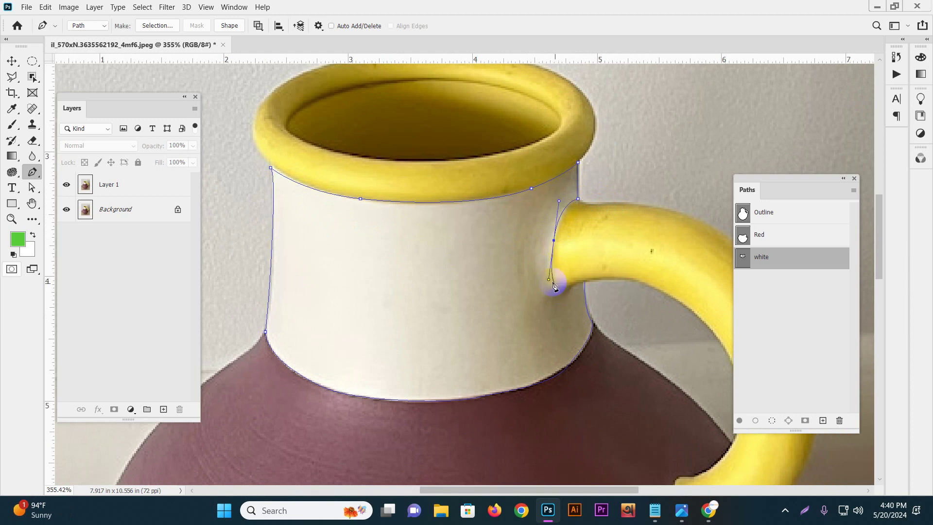
pyautogui.moveTo(549, 280); pyautogui.dragTo(567, 295)
pyautogui.click(585, 283)
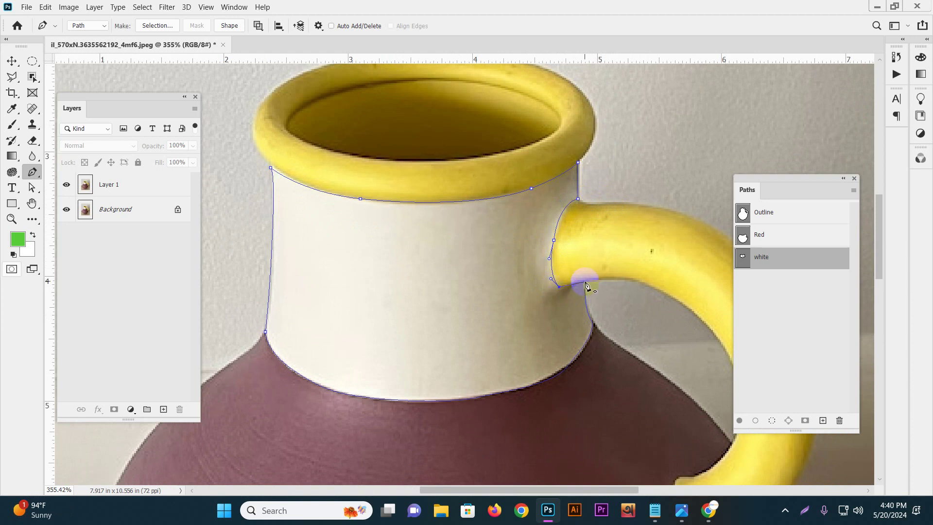
pyautogui.moveTo(586, 284); pyautogui.dragTo(593, 275)
pyautogui.scroll(-3, 596, 279)
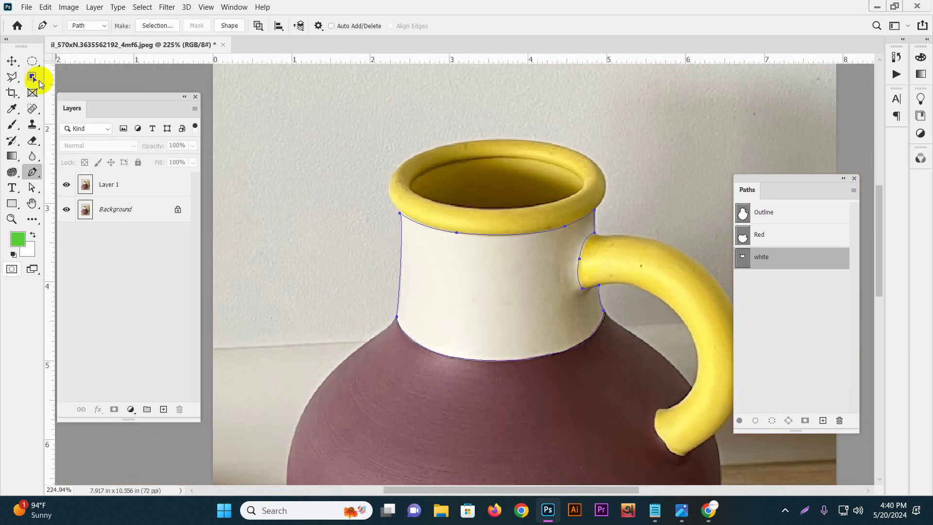
# - Load the white path as a selection, preview the isolated neck in Quick Mask, and deselect
pyautogui.click(12, 61)
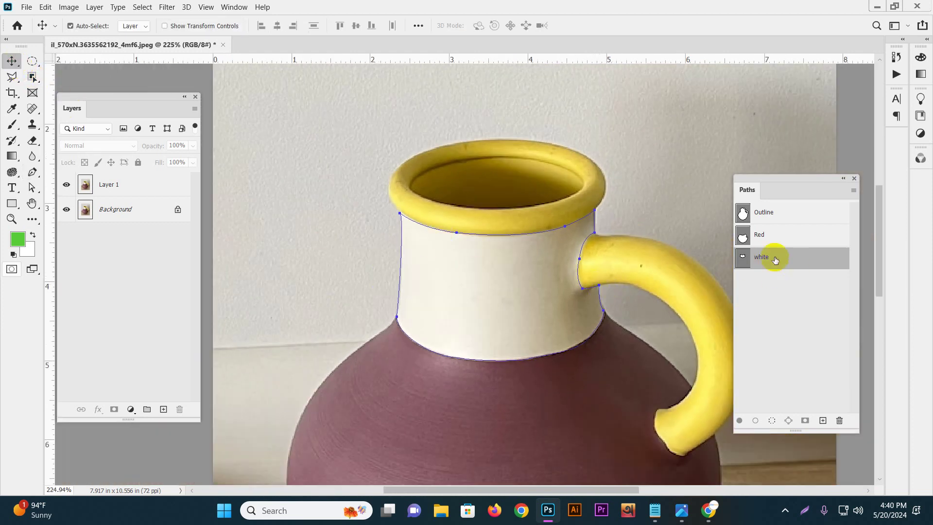
pyautogui.keyDown('ctrl'); pyautogui.click(742, 256); pyautogui.keyUp('ctrl')
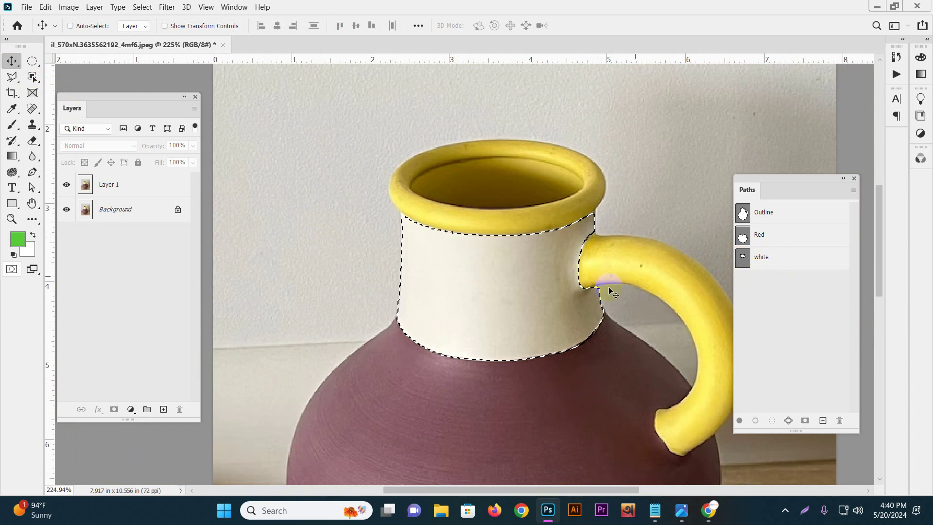
pyautogui.press('q')
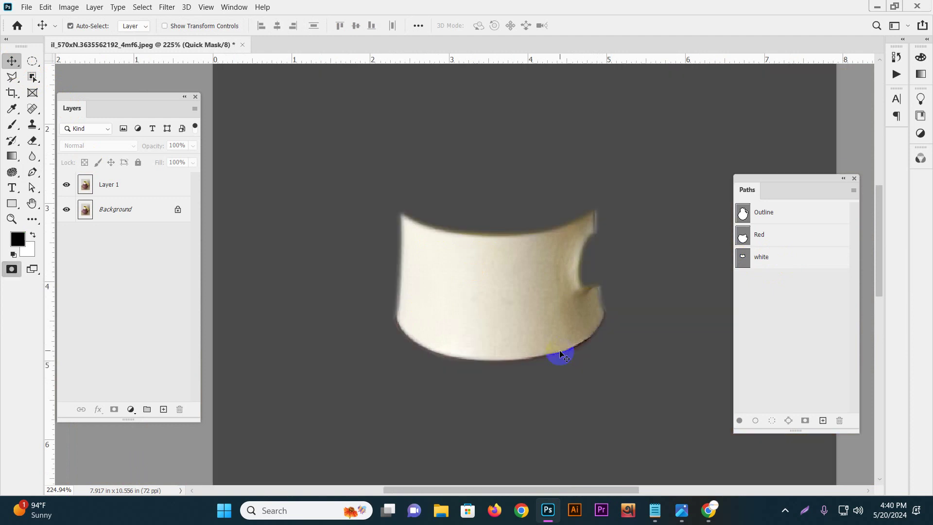
pyautogui.press('q')
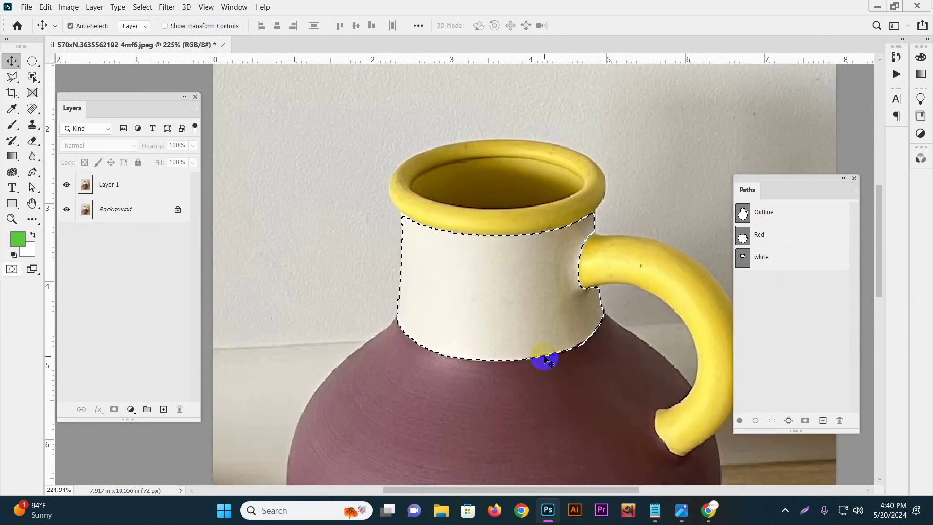
pyautogui.hotkey('ctrl', 'd')
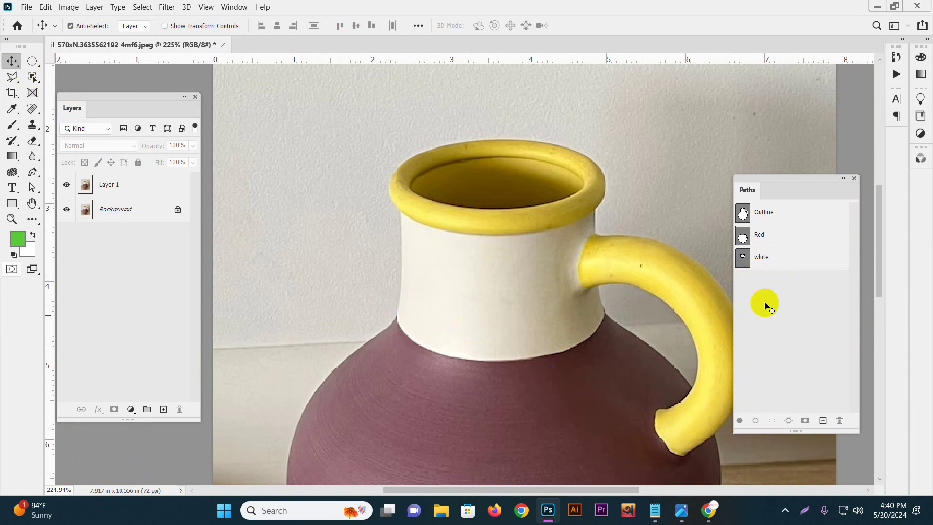
# - Display the white path with its anchors and examine where the neck meets the left and right shoulders
pyautogui.click(761, 257)
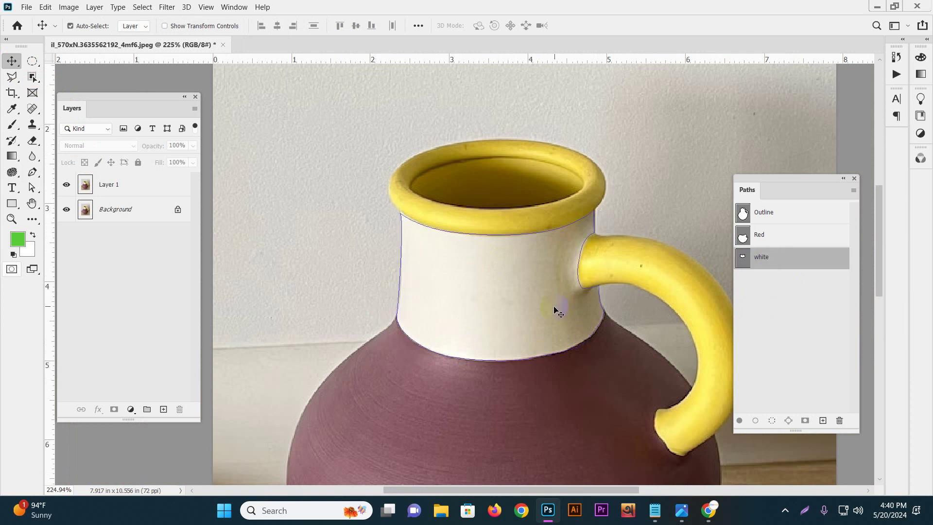
pyautogui.moveTo(493, 299); pyautogui.dragTo(445, 293)
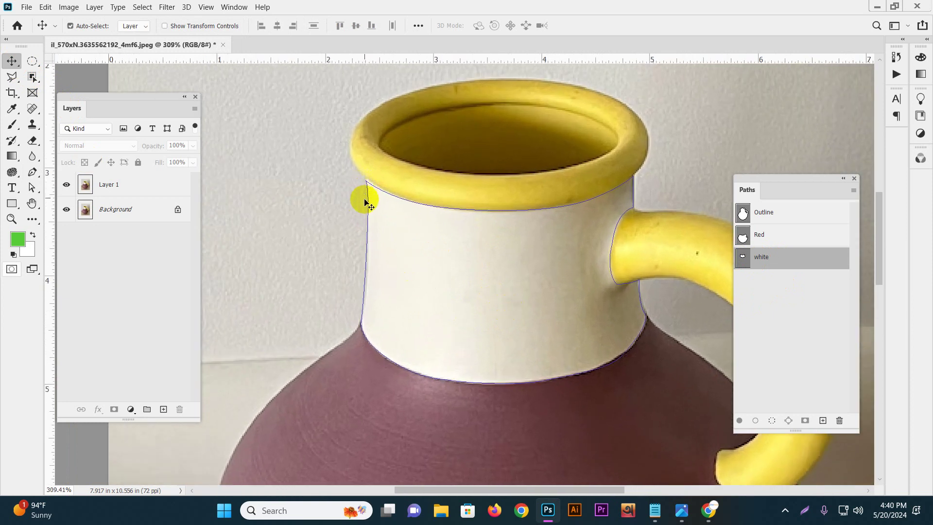
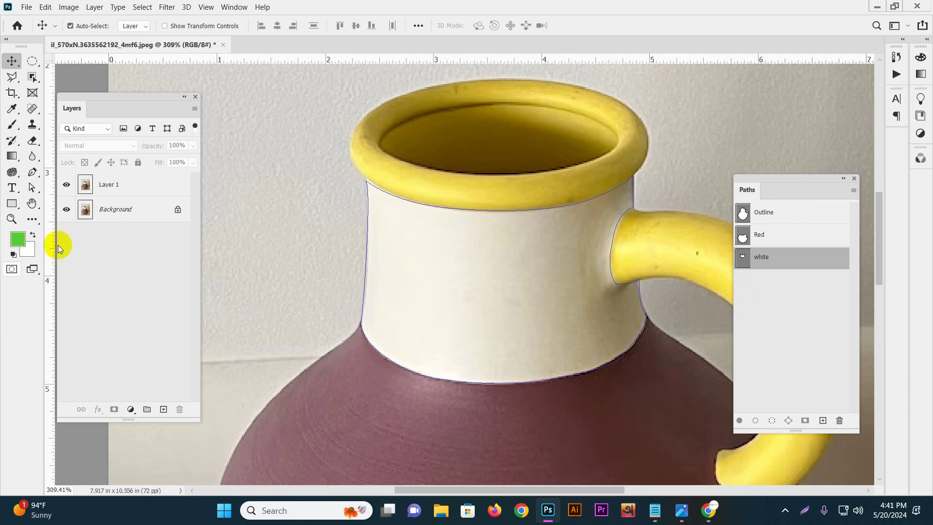
pyautogui.click(32, 173)
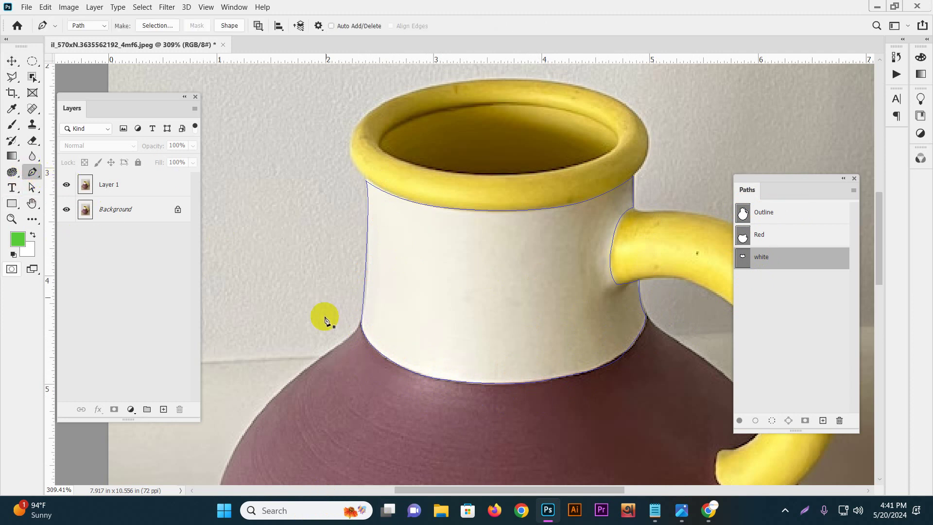
pyautogui.click(652, 322)
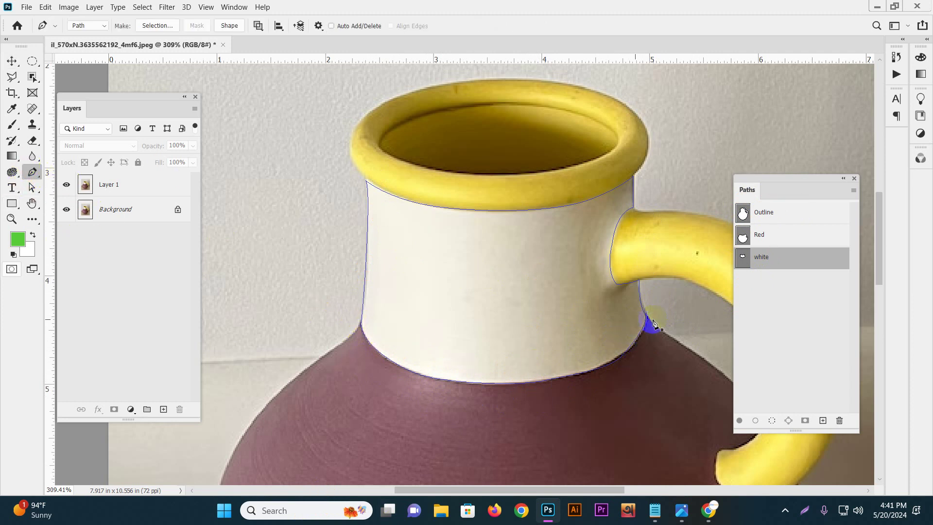
pyautogui.click(360, 328)
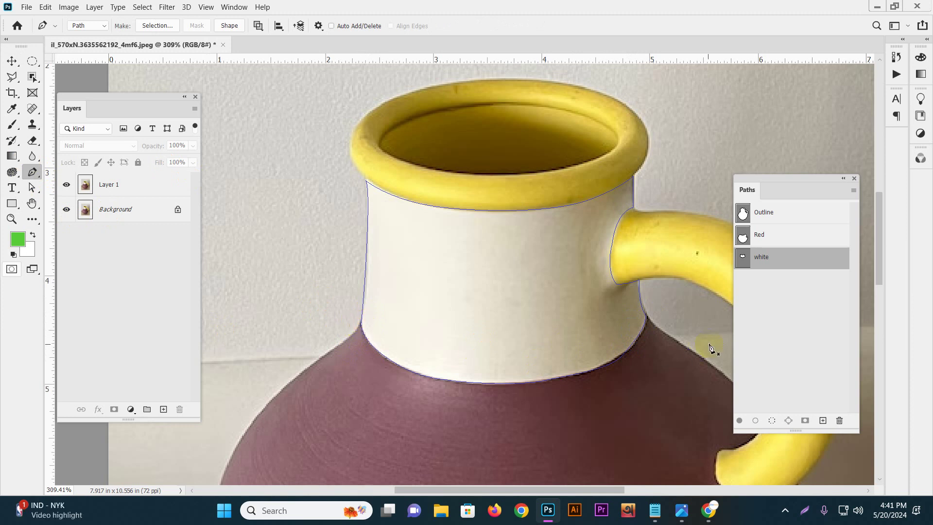
pyautogui.click(650, 320)
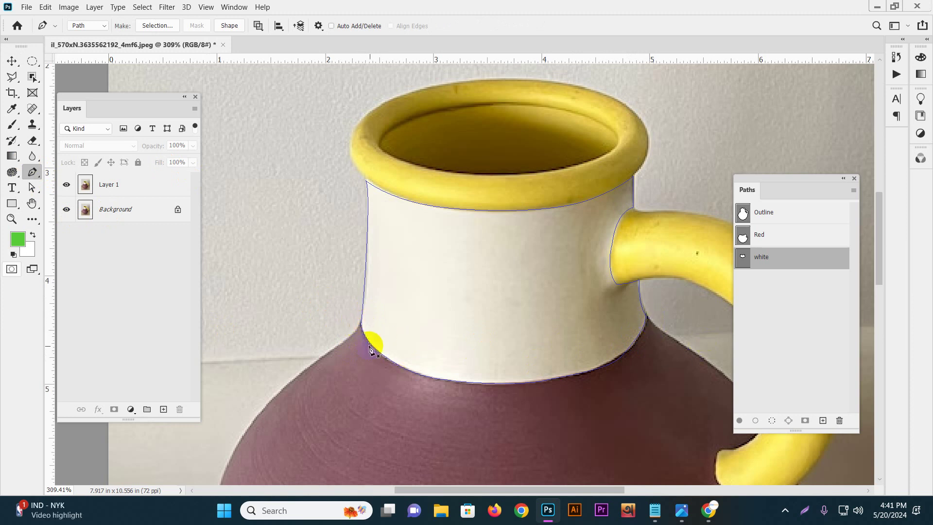
pyautogui.moveTo(339, 313); pyautogui.dragTo(386, 334)
pyautogui.keyDown('alt'); pyautogui.click(360, 323); pyautogui.keyUp('alt')
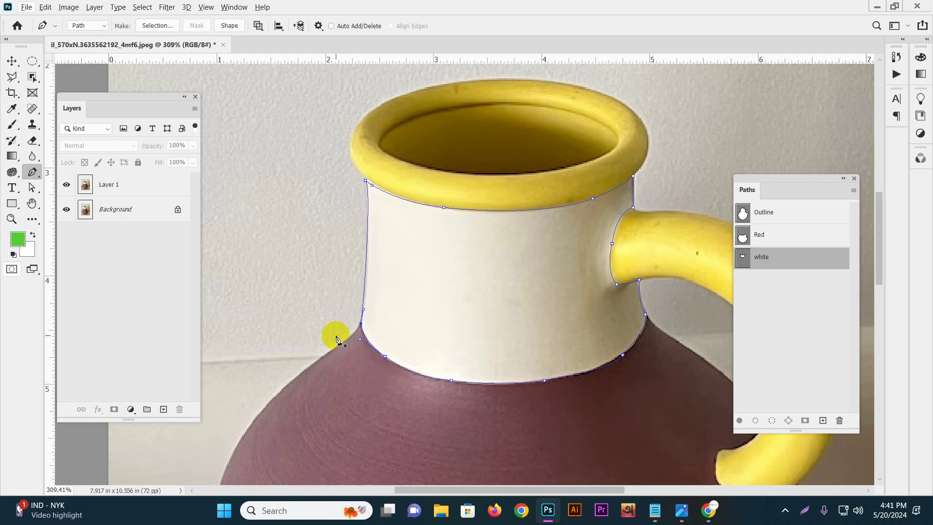
# - Inspect the white path up close along the rim and at the neck's lower-left and lower-right corner anchors
pyautogui.scroll(3, 402, 304)
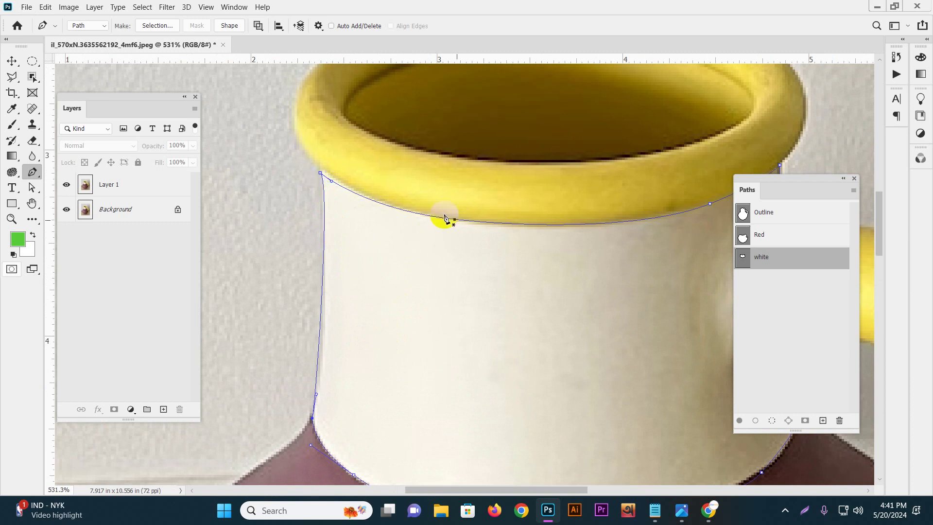
pyautogui.scroll(-1, 455, 218)
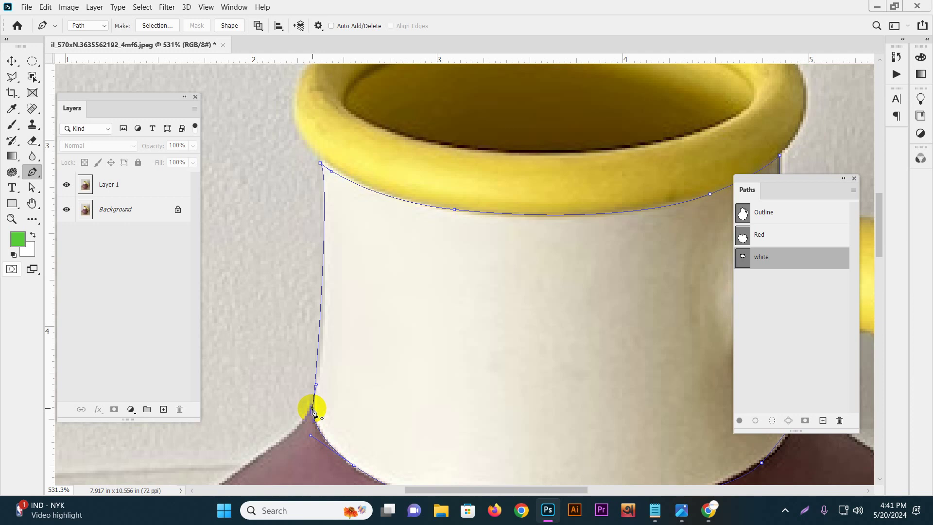
pyautogui.scroll(-4, 371, 363)
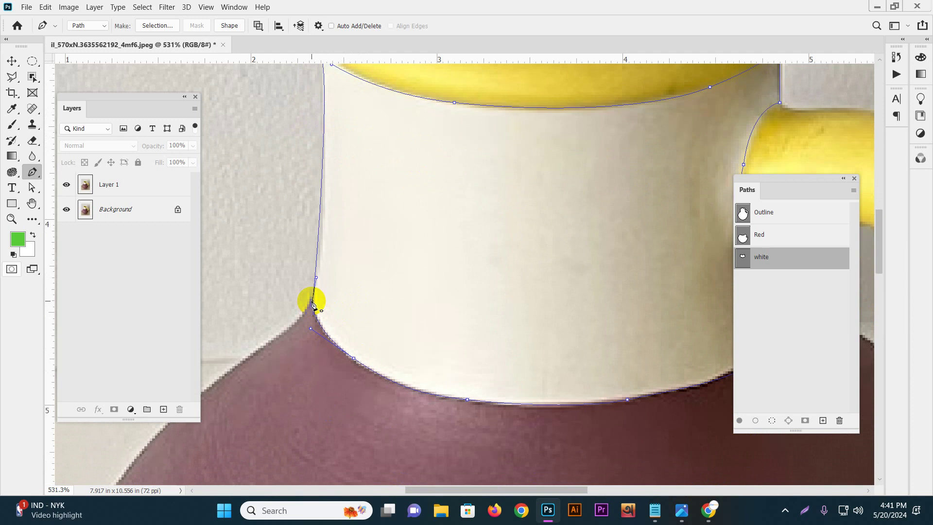
pyautogui.click(312, 304)
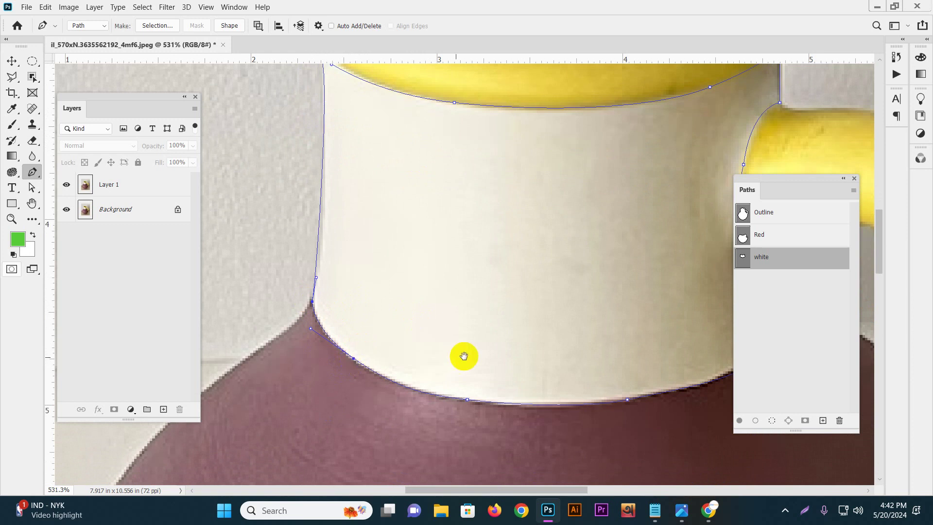
pyautogui.moveTo(458, 358); pyautogui.dragTo(239, 342)
pyautogui.click(582, 276)
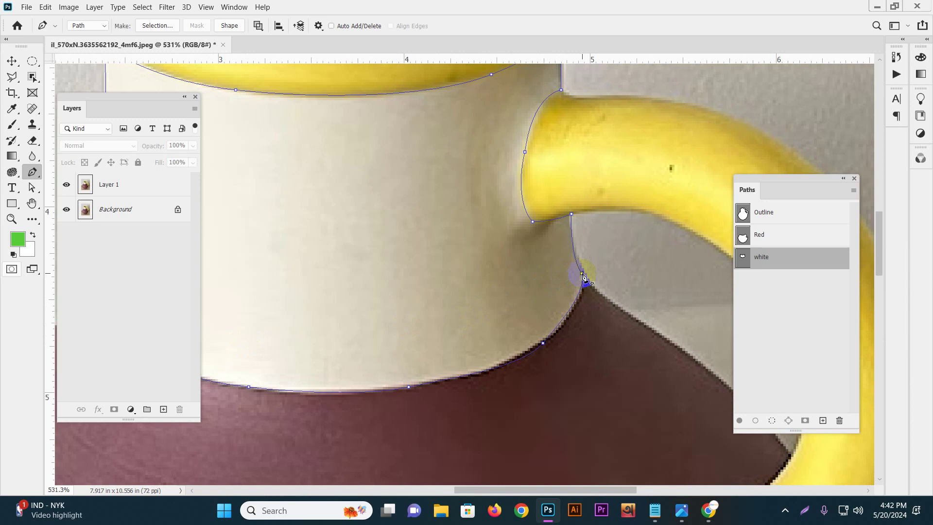
pyautogui.click(583, 278)
pyautogui.scroll(-5, 576, 275)
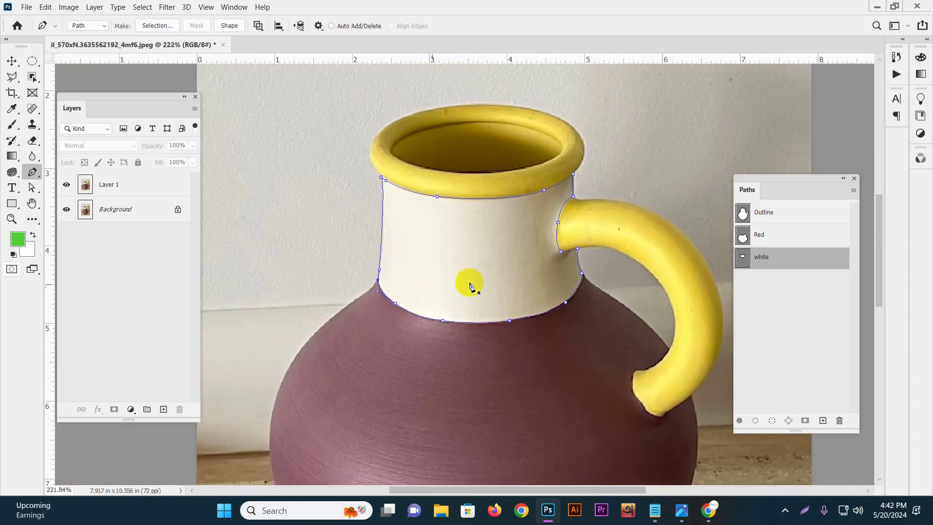
# - Add a stray anchor on the wall outside the neck's lower-left corner, connected to the white path's corner by a straight segment
pyautogui.moveTo(387, 270); pyautogui.dragTo(438, 294)
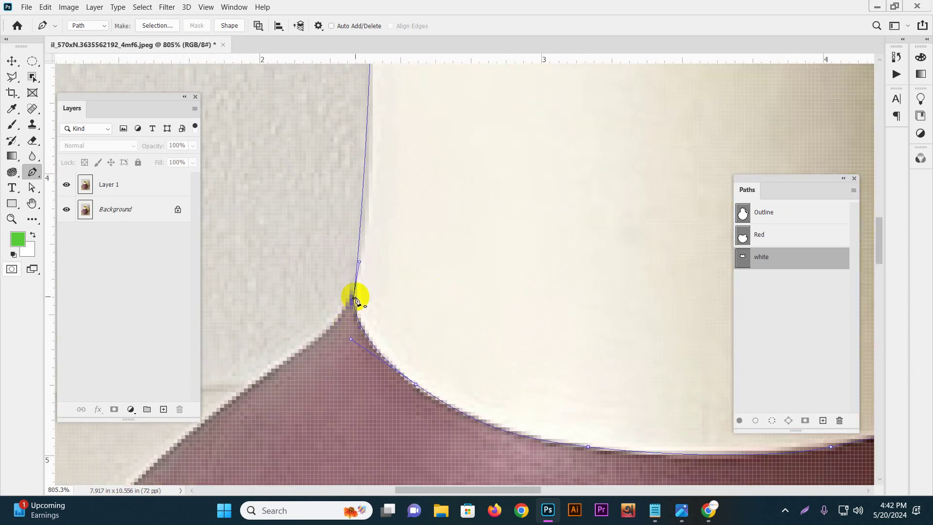
pyautogui.moveTo(380, 315); pyautogui.dragTo(383, 316)
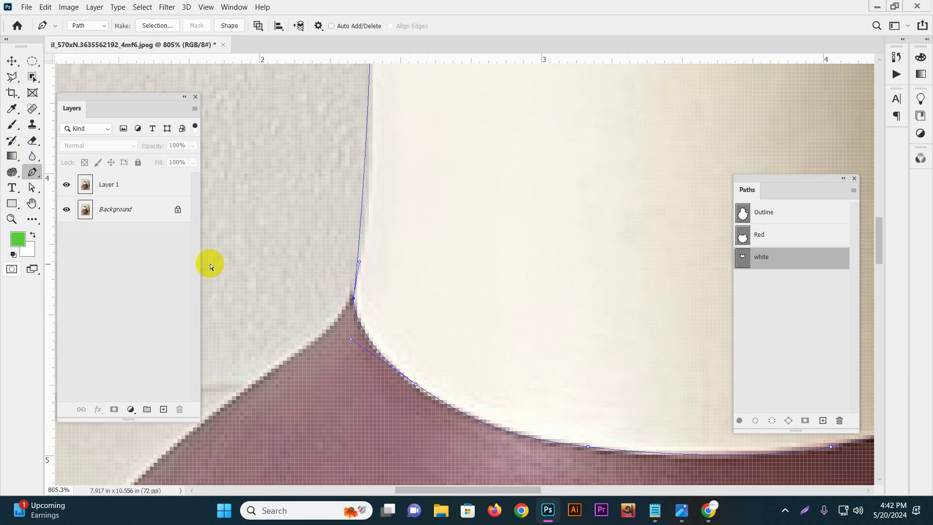
pyautogui.moveTo(321, 293); pyautogui.dragTo(442, 313)
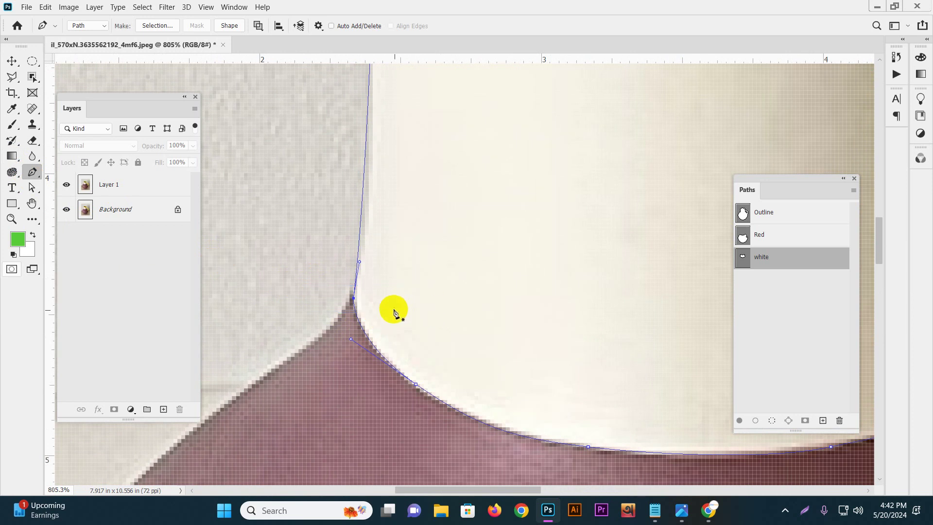
pyautogui.moveTo(385, 297); pyautogui.dragTo(537, 285)
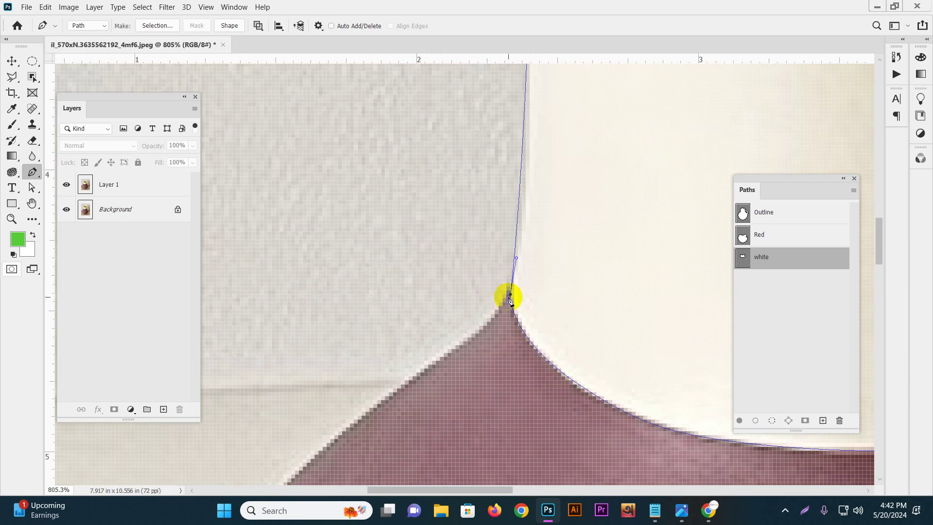
pyautogui.click(286, 190)
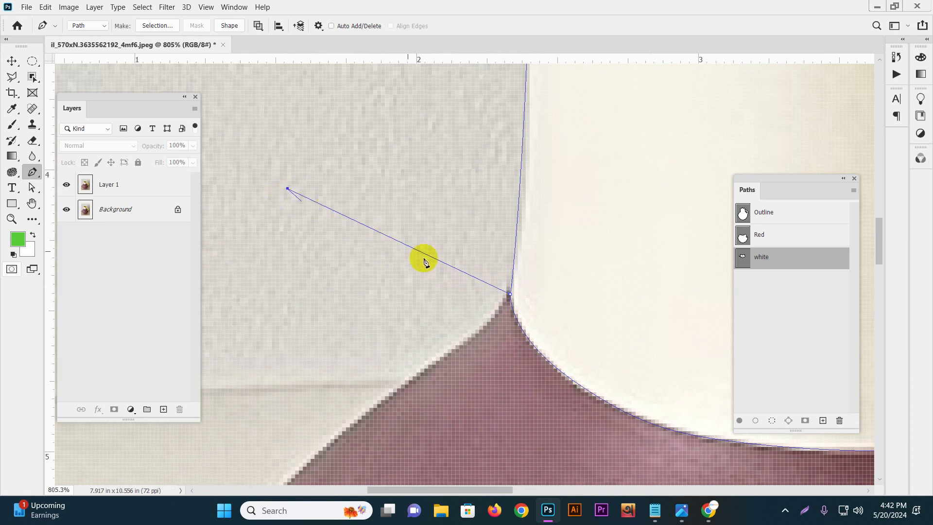
pyautogui.click(510, 295)
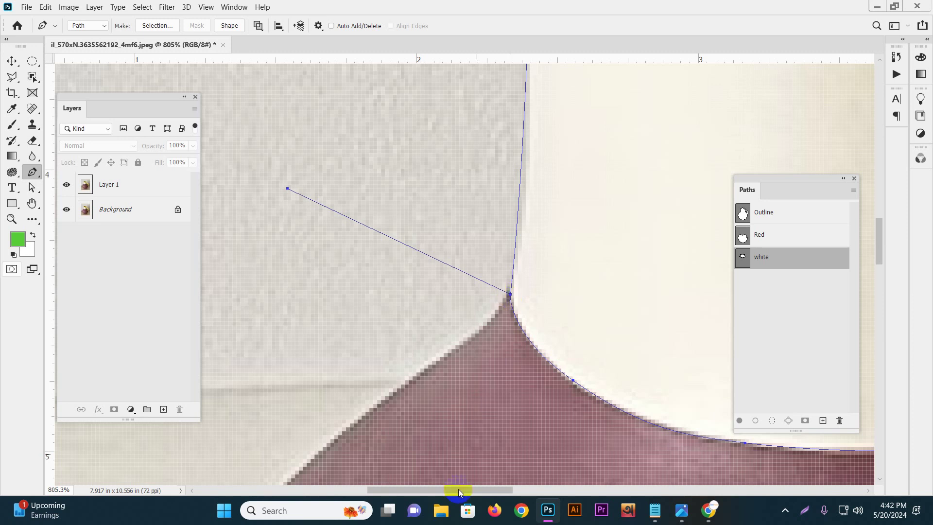
# - Remove the stray anchor outside the neck's lower-left corner with the Delete Anchor Point tool, and return to the Pen tool
pyautogui.hotkey('ctrl', '-')
pyautogui.hotkey('ctrl', '-')
pyautogui.hotkey('ctrl', '-')
pyautogui.hotkey('ctrl', '-')
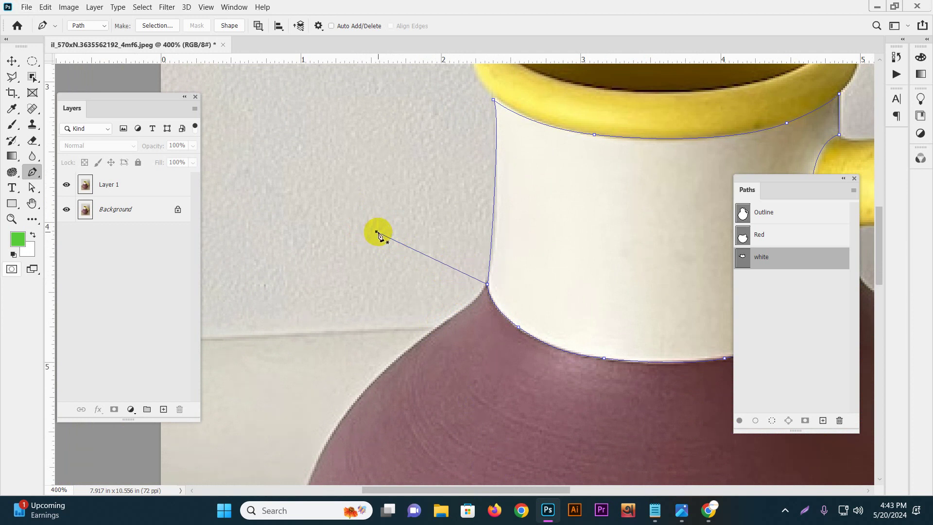
pyautogui.press('alt')
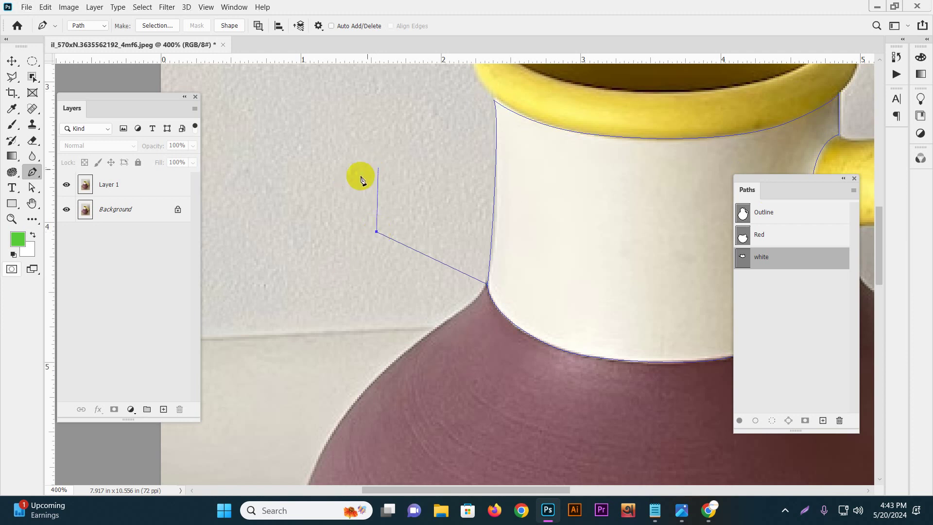
pyautogui.click(376, 233)
pyautogui.rightClick(35, 173)
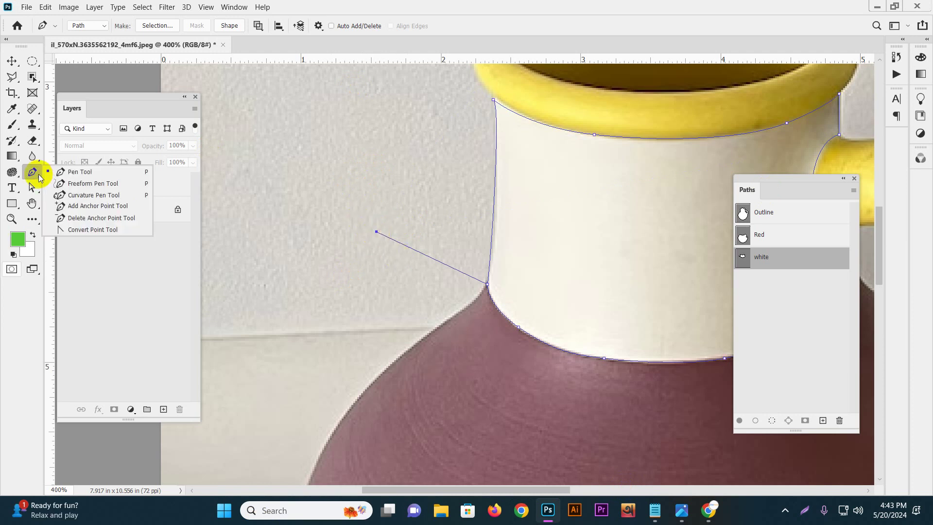
pyautogui.click(84, 223)
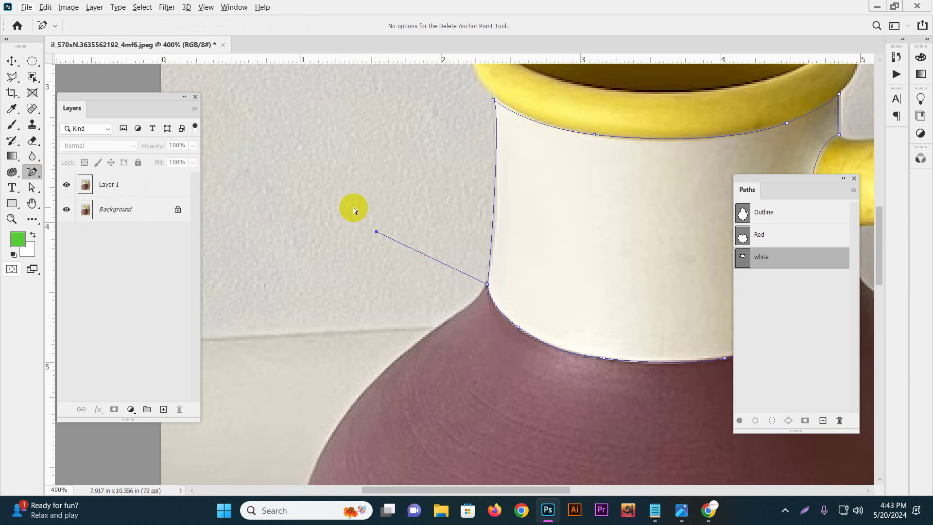
pyautogui.click(376, 232)
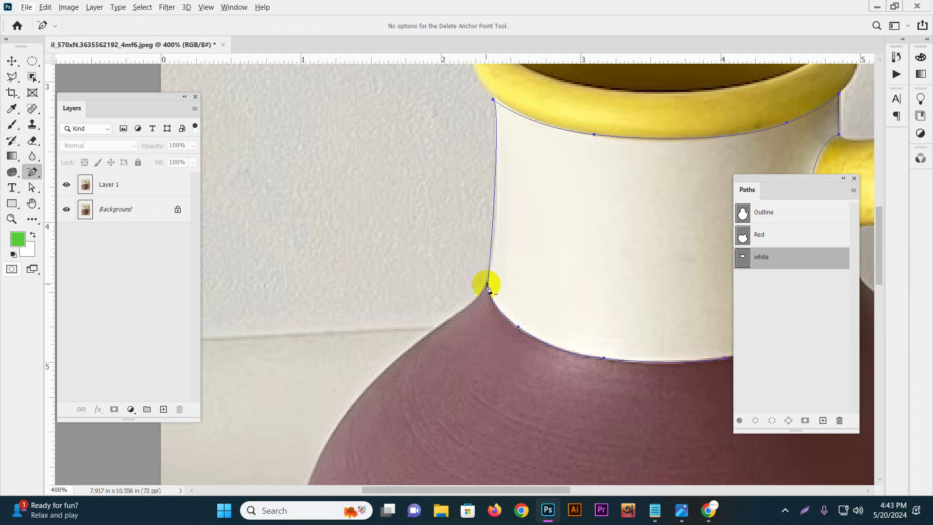
pyautogui.rightClick(31, 171)
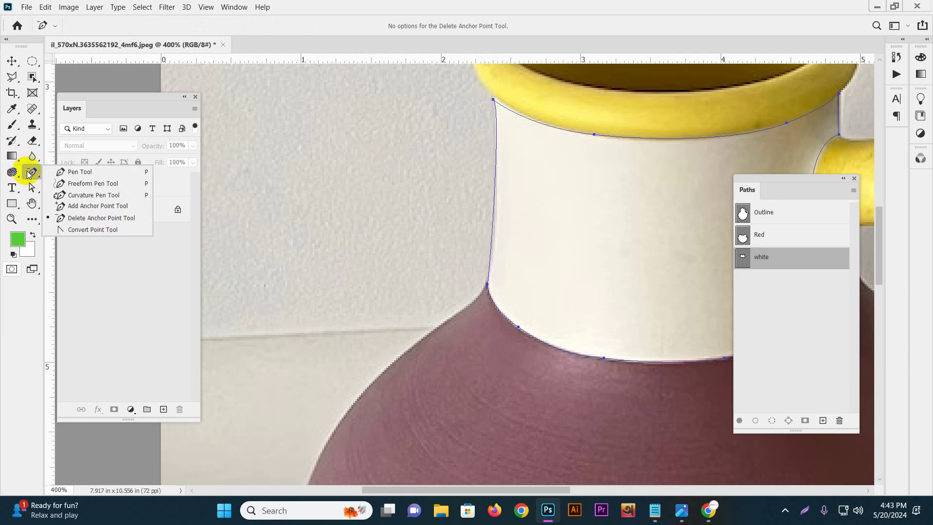
pyautogui.click(80, 172)
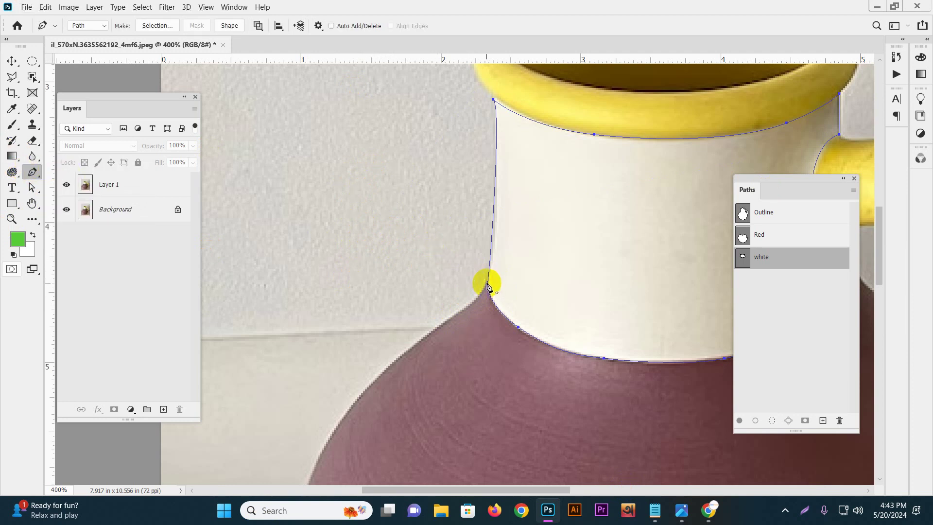
# - Add another stray anchor on the wall, connected to the neck's lower-left corner, and try deleting it by selection
pyautogui.scroll(3, 488, 287)
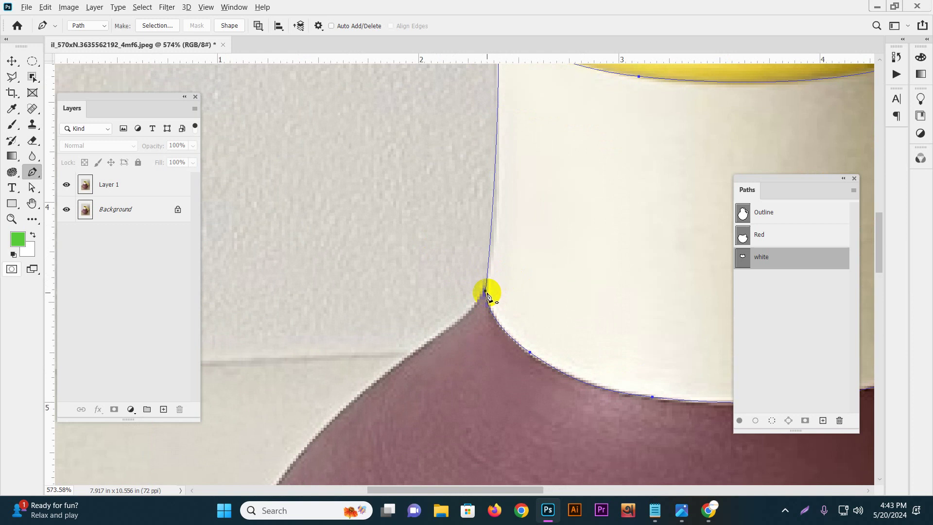
pyautogui.click(248, 144)
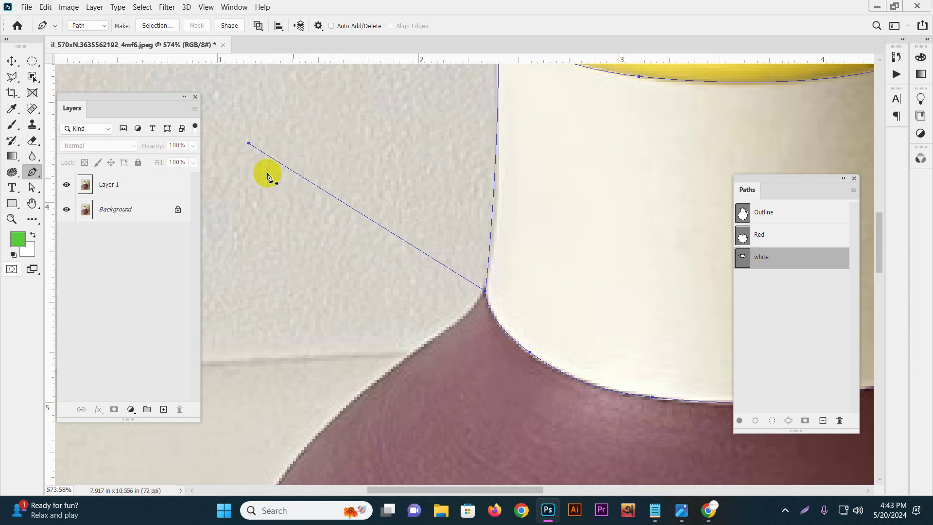
pyautogui.click(249, 144)
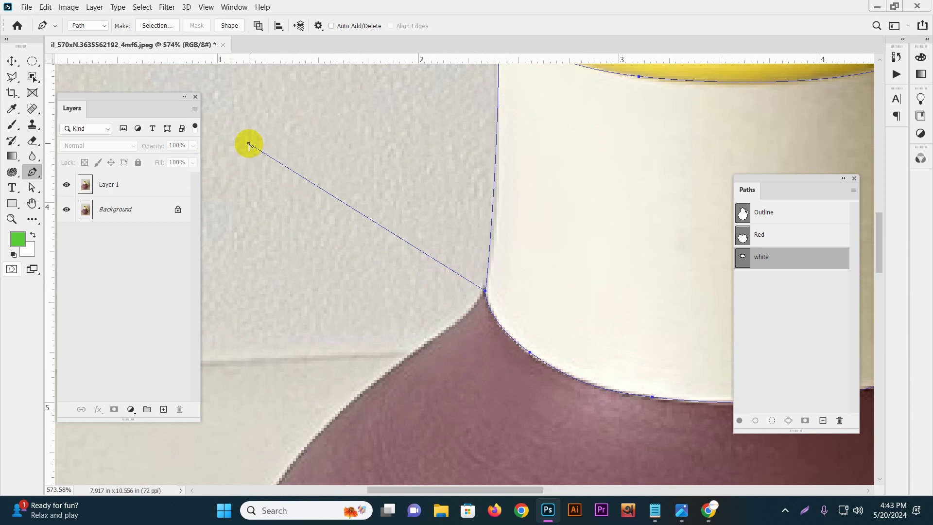
pyautogui.moveTo(240, 125); pyautogui.dragTo(279, 186)
pyautogui.press('Delete')
pyautogui.hotkey('ctrl', 'z')
# - Delete the second stray anchor on the wall with the Delete Anchor Point tool and switch back to the Pen tool
pyautogui.rightClick(33, 172)
pyautogui.click(88, 218)
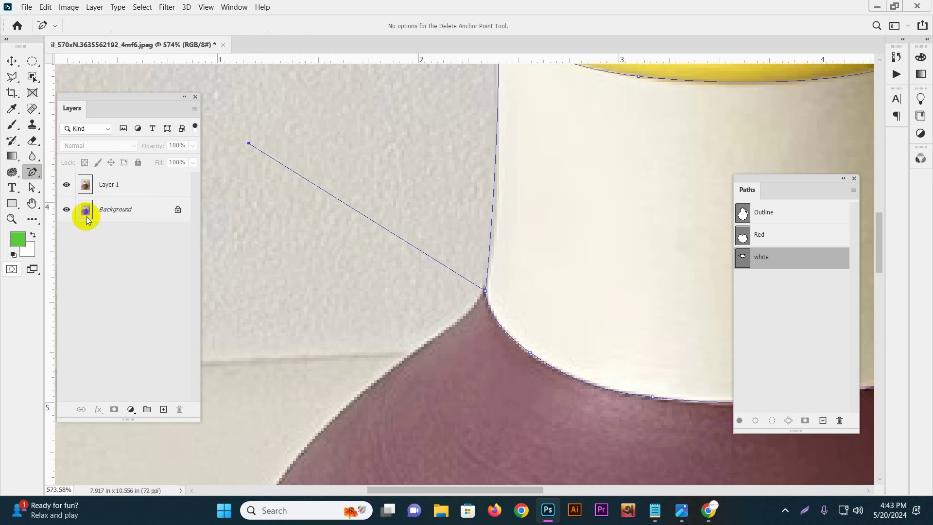
pyautogui.click(248, 144)
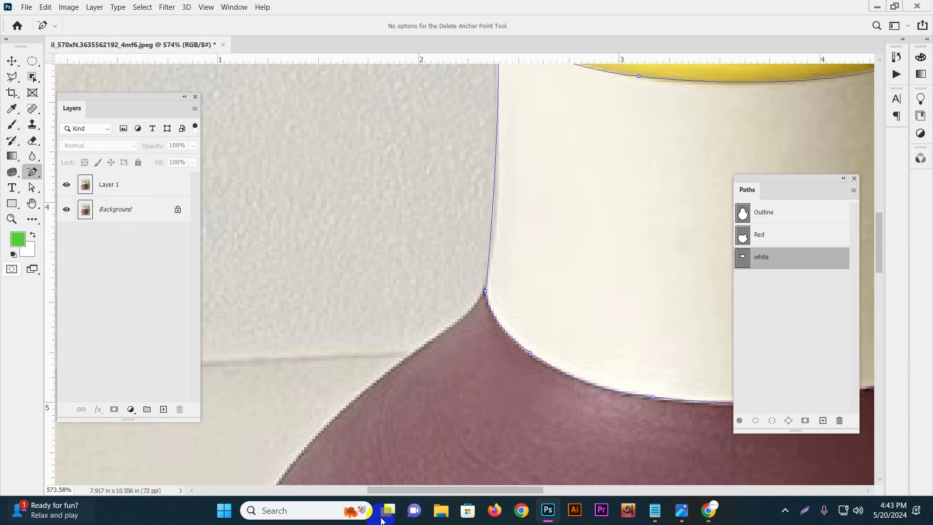
pyautogui.rightClick(36, 178)
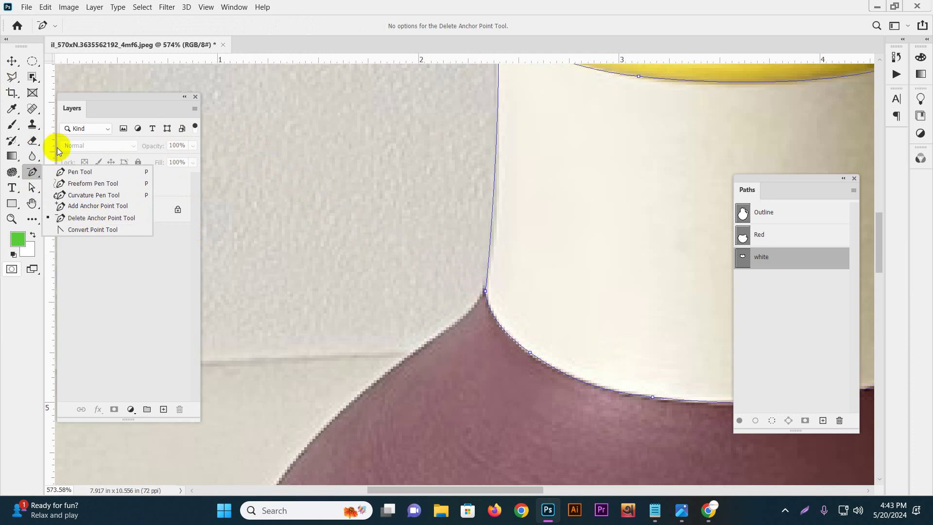
pyautogui.click(82, 172)
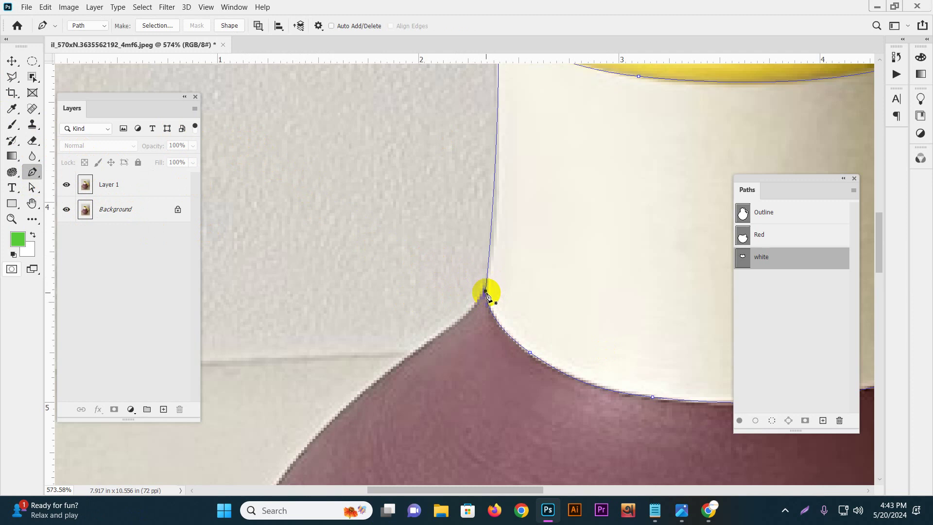
# - Add a stray anchor inside the handle opening, connected to the white path's lower-right corner by a straight segment
pyautogui.hscroll(10, 538, 306)
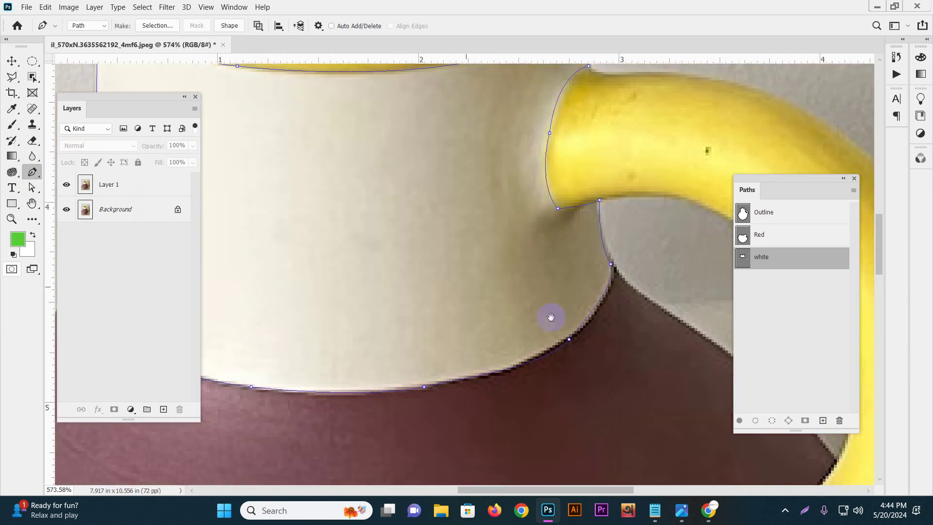
pyautogui.moveTo(379, 256); pyautogui.dragTo(262, 258)
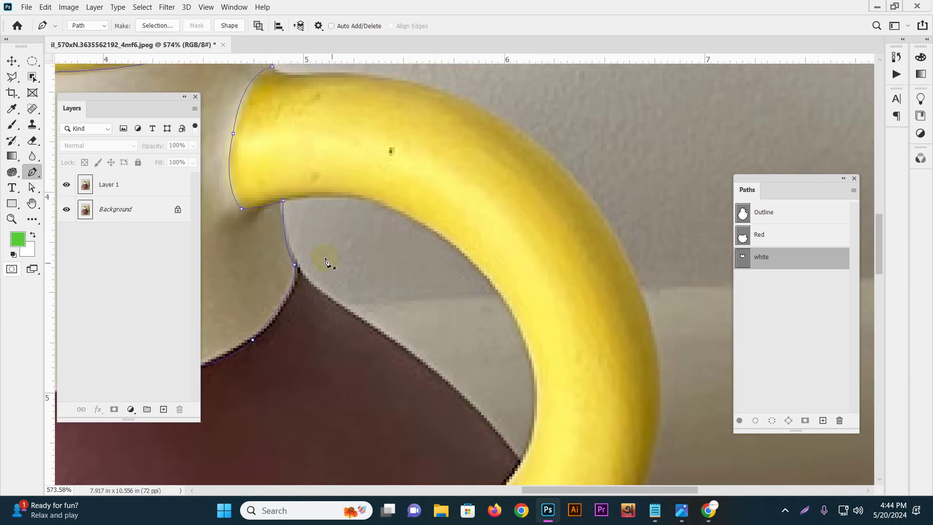
pyautogui.click(295, 264)
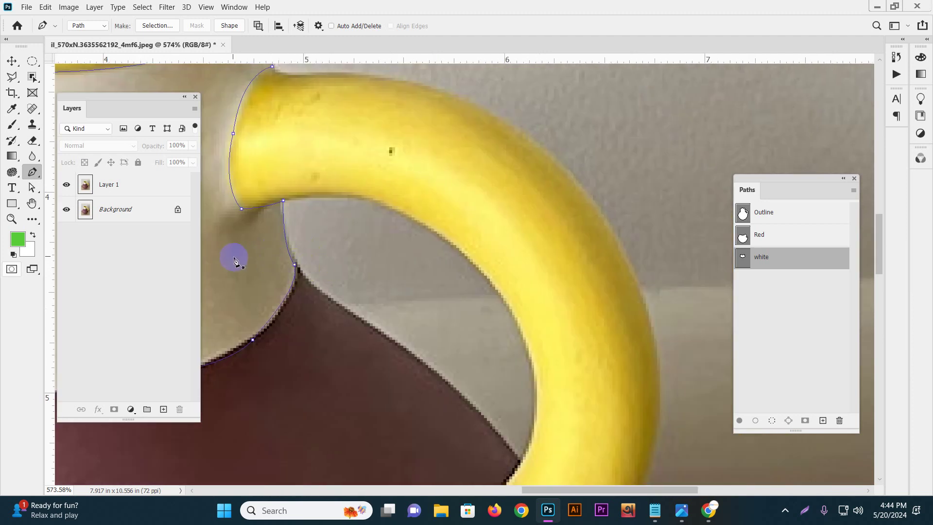
pyautogui.moveTo(310, 256); pyautogui.dragTo(253, 282)
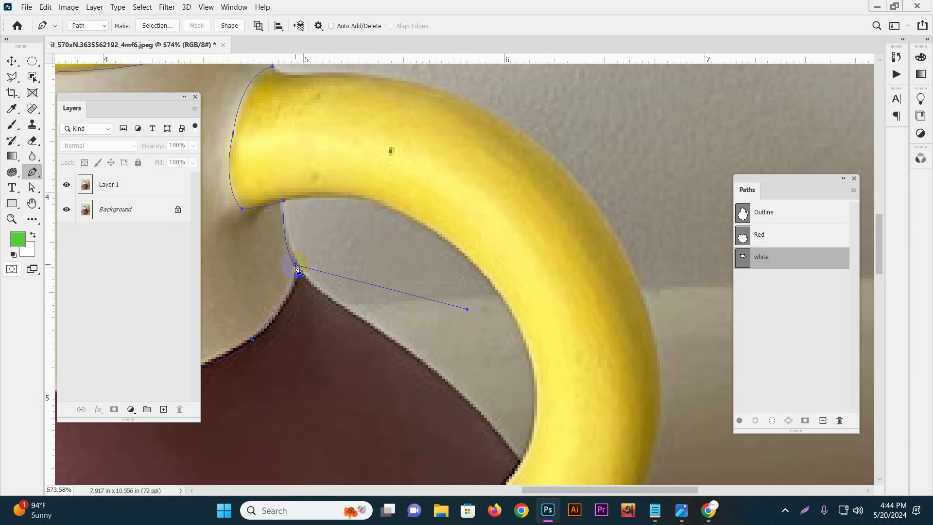
pyautogui.click(296, 266)
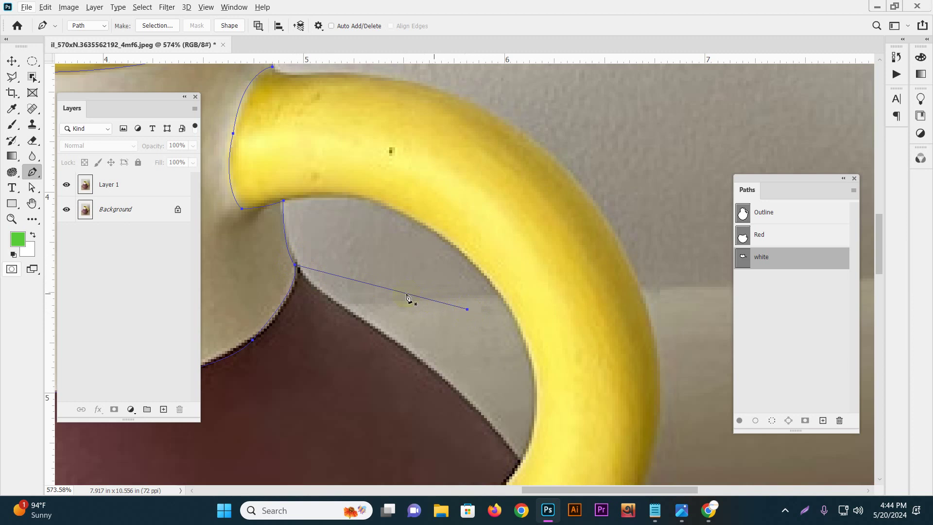
# - Remove the stray anchor inside the handle opening with the Delete Anchor Point tool and reactivate the Pen tool
pyautogui.moveTo(32, 171); pyautogui.dragTo(94, 221)
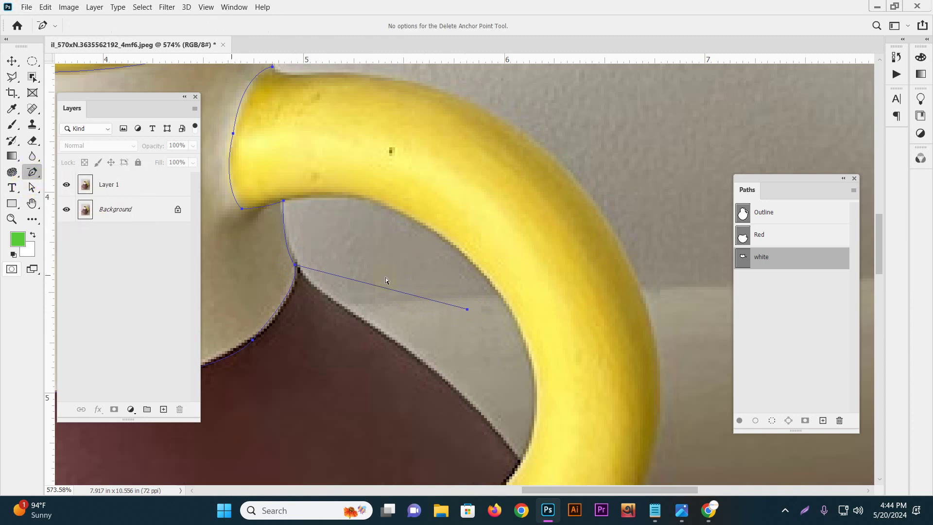
pyautogui.click(467, 310)
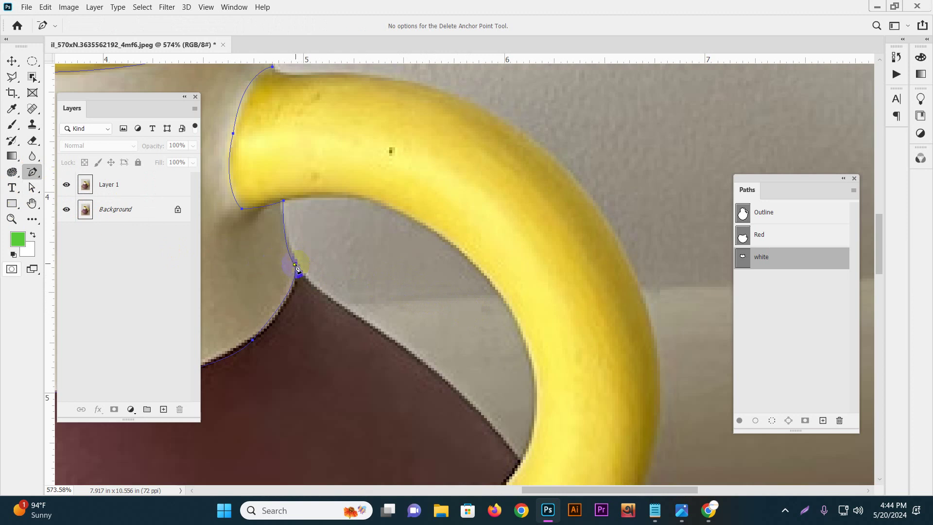
pyautogui.rightClick(32, 171)
pyautogui.click(68, 169)
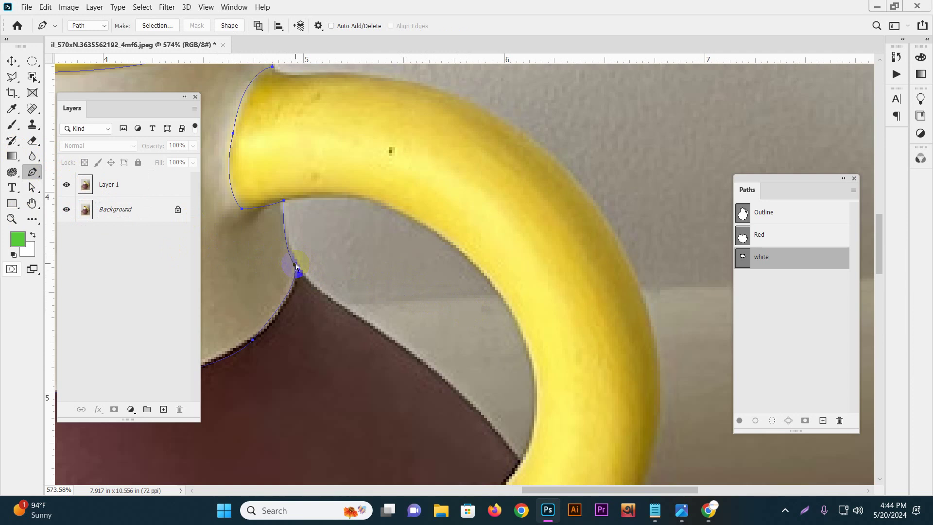
# - Bring the jug's neck, handle and upper body into view and deselect the white path so that no path is active
pyautogui.hotkey('ctrl', '-')
pyautogui.hotkey('ctrl', '-')
pyautogui.hotkey('ctrl', '-')
pyautogui.hotkey('ctrl', '-')
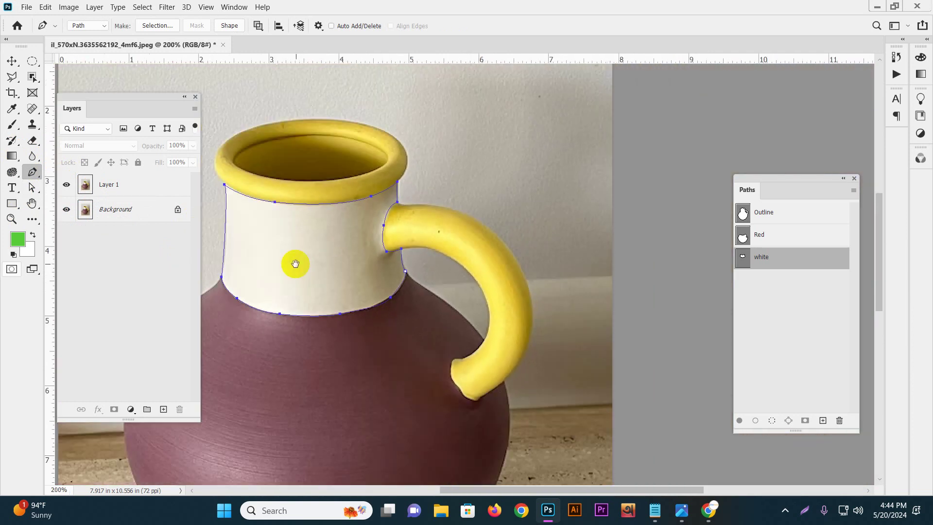
pyautogui.moveTo(296, 263); pyautogui.dragTo(354, 254)
pyautogui.click(769, 236)
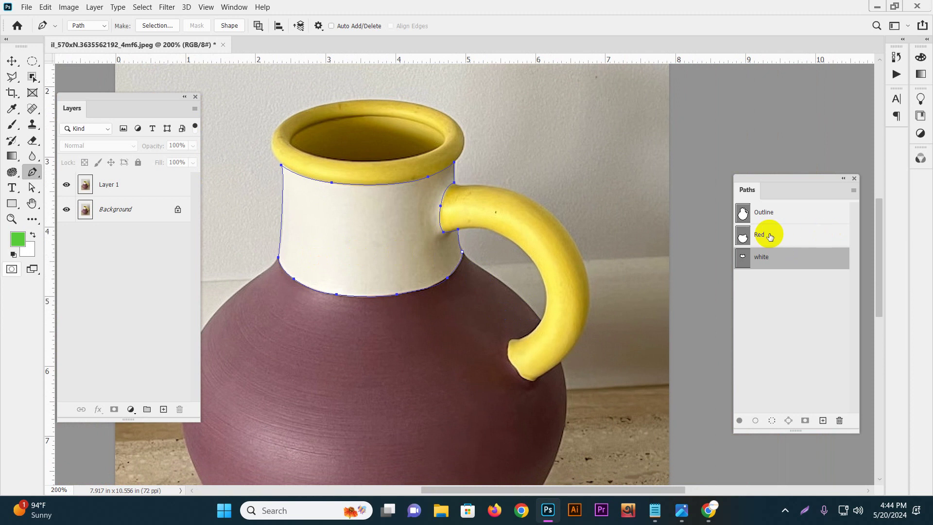
pyautogui.click(774, 257)
pyautogui.click(776, 292)
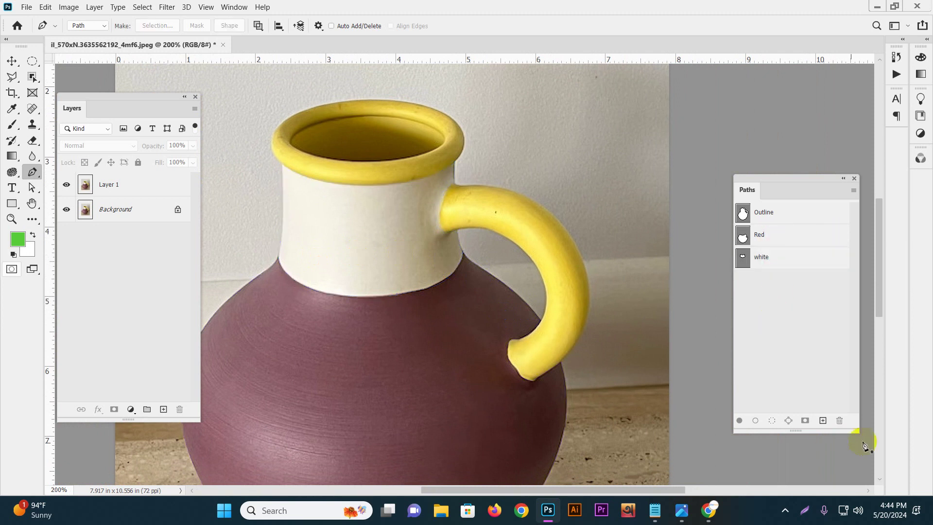
# - Create a new path named Yello and copy the Outline path's contours into it
pyautogui.click(825, 423)
pyautogui.doubleClick(765, 280)
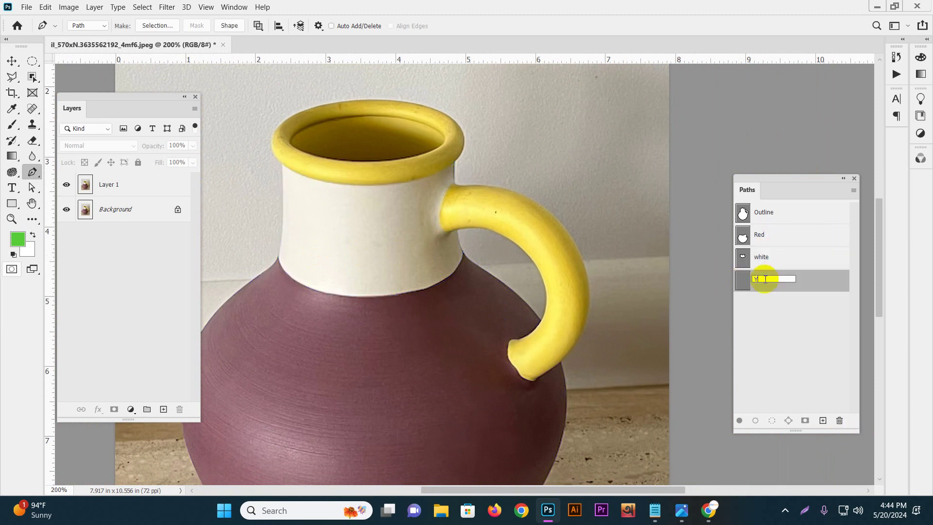
pyautogui.press('Return')
pyautogui.moveTo(770, 179); pyautogui.dragTo(685, 155)
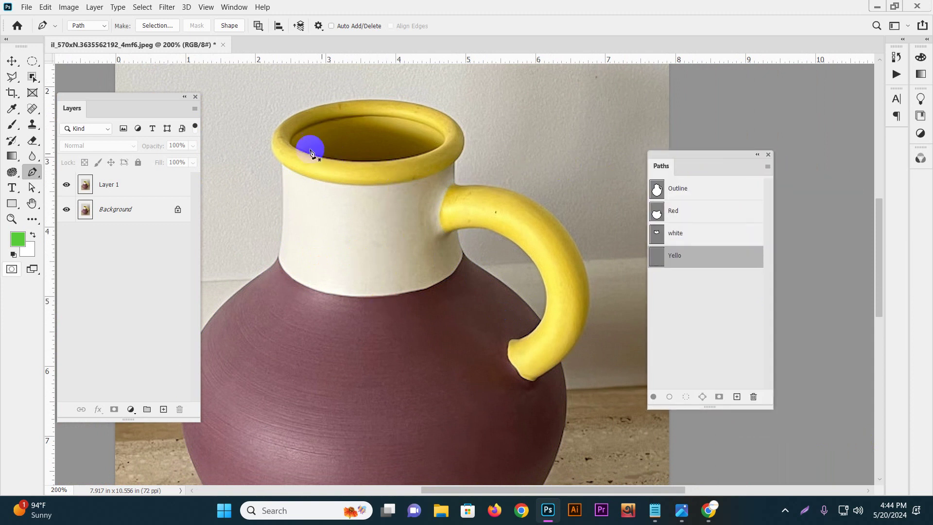
pyautogui.click(684, 188)
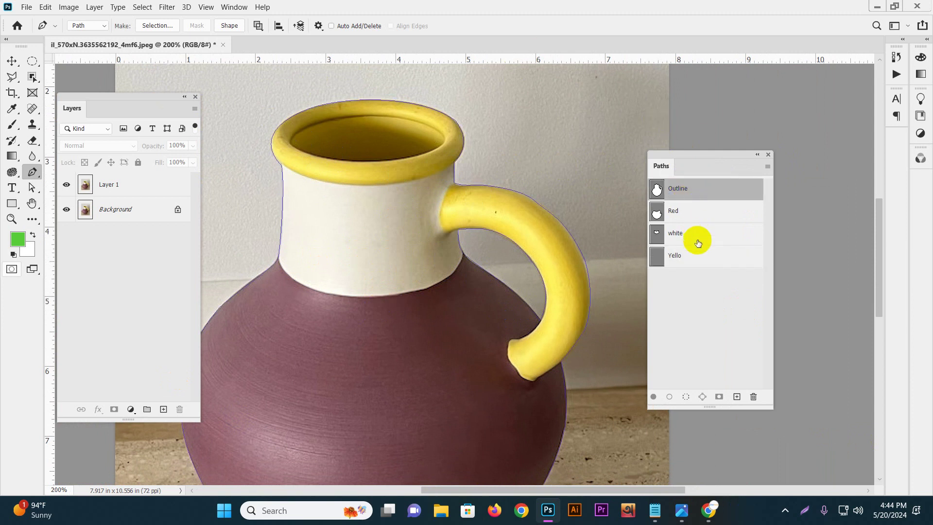
pyautogui.click(685, 256)
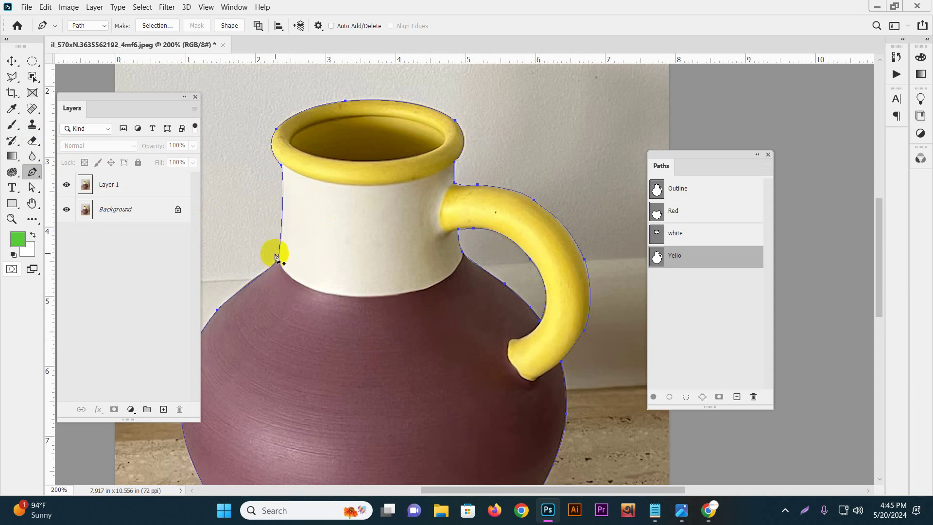
# - Delete the Yello path's anchors at the neck's lower-left corner and where the neck meets the handle's upper edge
pyautogui.moveTo(255, 237); pyautogui.dragTo(307, 284)
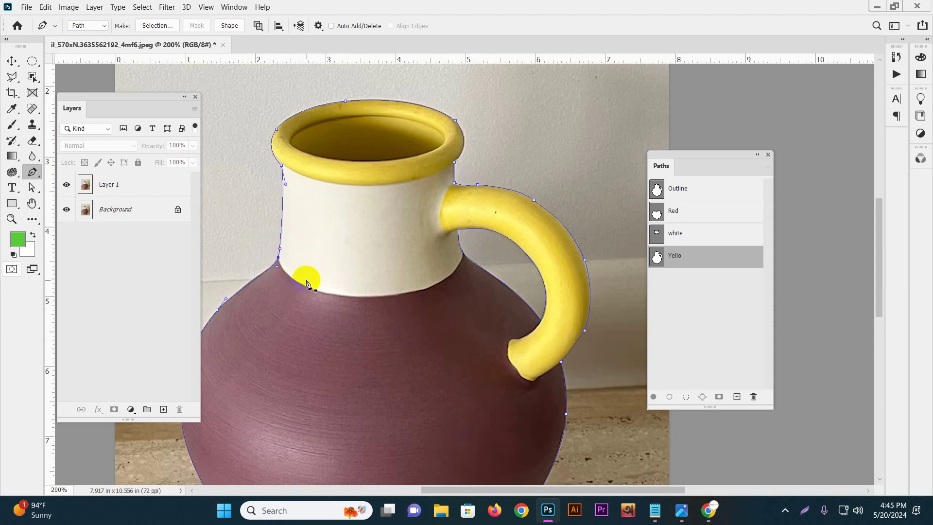
pyautogui.press('Delete')
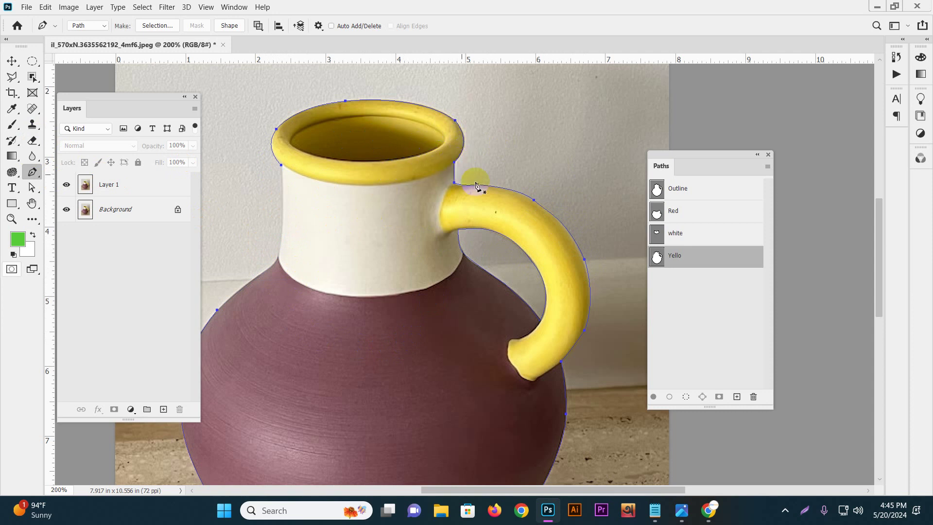
pyautogui.scroll(3, 454, 170)
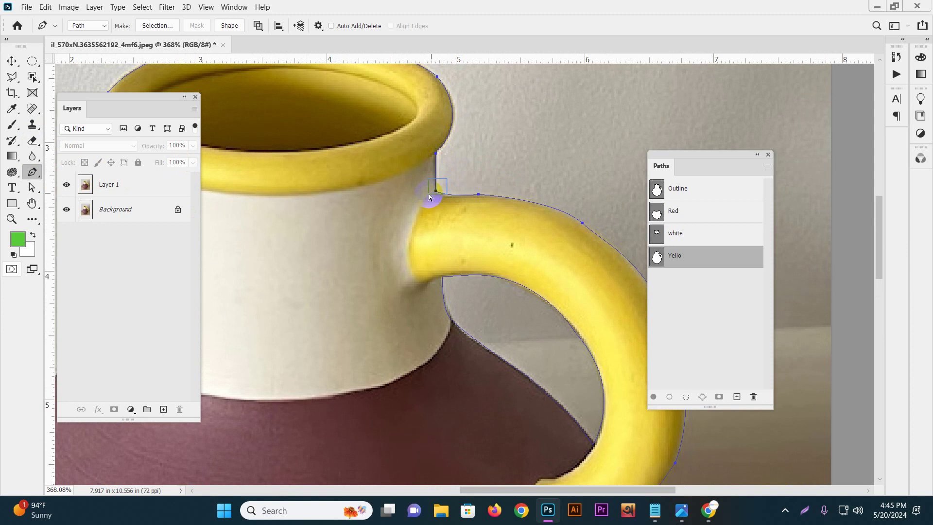
pyautogui.moveTo(520, 239); pyautogui.dragTo(379, 147)
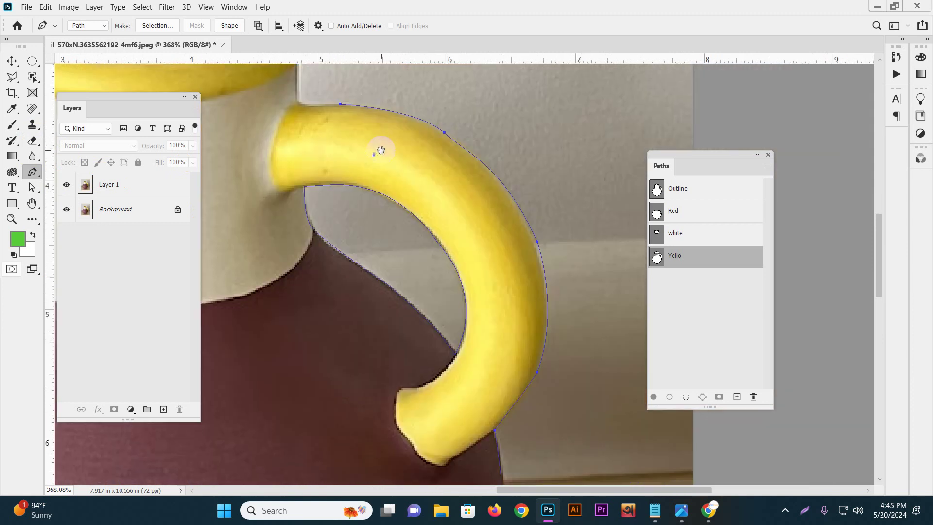
# - Delete the Yello path's anchor on the body's right edge below the handle
pyautogui.moveTo(470, 170); pyautogui.dragTo(468, 145)
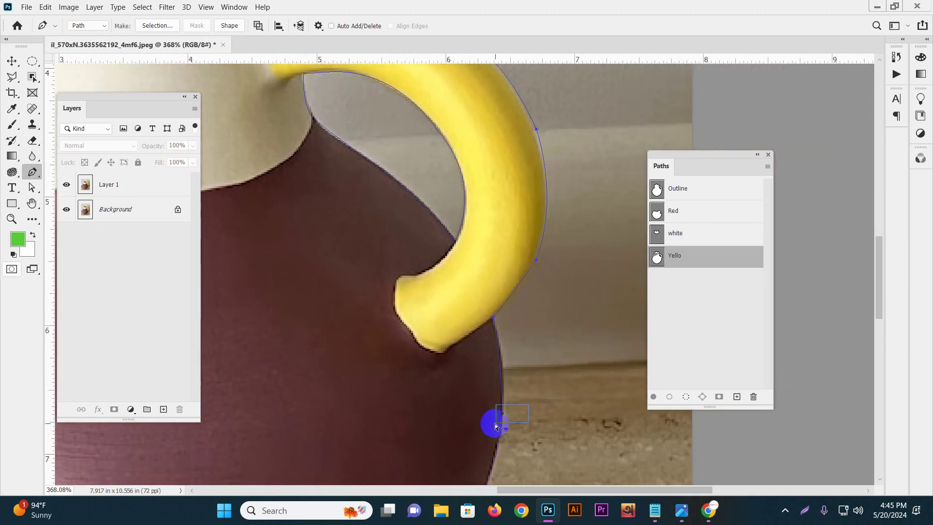
pyautogui.scroll(3, 468, 343)
pyautogui.hscroll(-1, 469, 343)
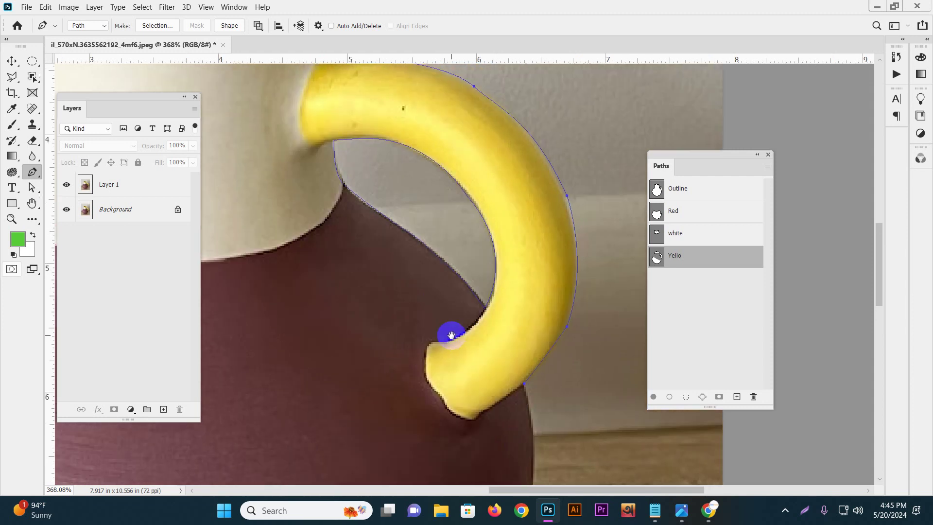
# - Select the shoulder-edge anchor of the Yello path's contour around the handle opening
pyautogui.keyDown('ctrl'); pyautogui.click(474, 294); pyautogui.keyUp('ctrl')
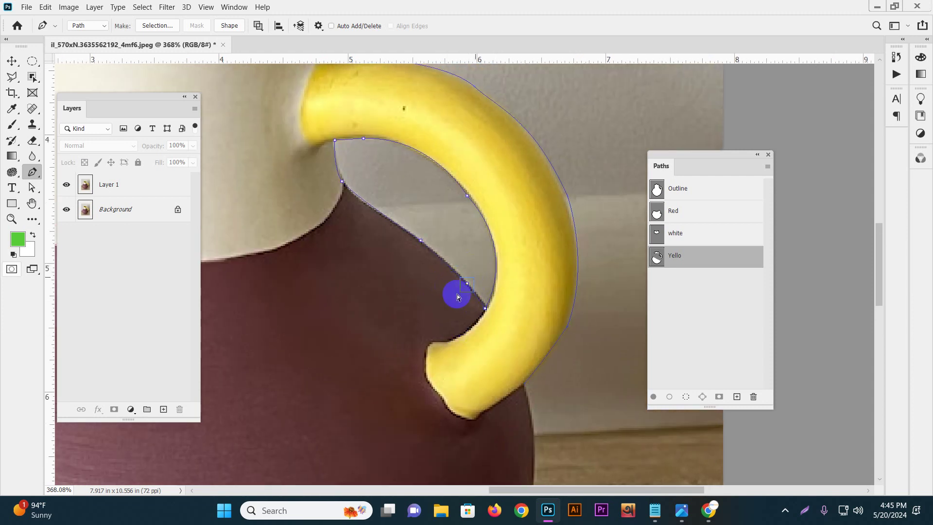
# - Delete the Yello path's anchor at the neck inside the handle opening
pyautogui.click(342, 185)
pyautogui.moveTo(350, 151); pyautogui.dragTo(323, 137)
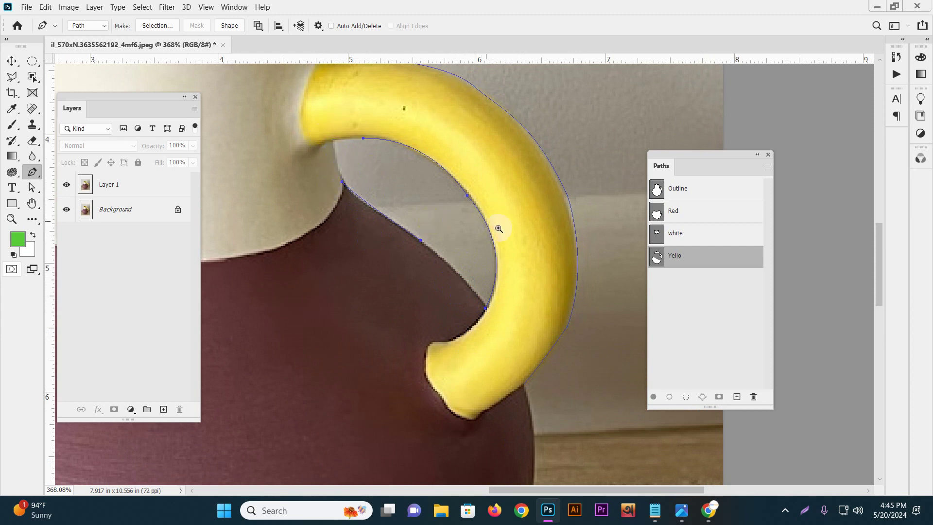
pyautogui.scroll(-5, 505, 225)
pyautogui.scroll(-3, 504, 226)
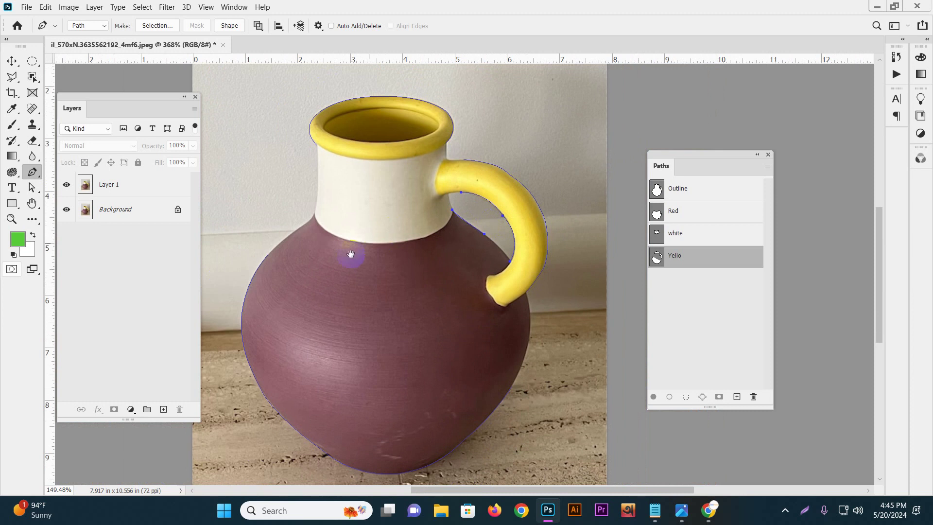
# - Delete the Yello path's anchors around the jug's red body, keeping the rim and handle outlines
pyautogui.moveTo(279, 308); pyautogui.dragTo(280, 308)
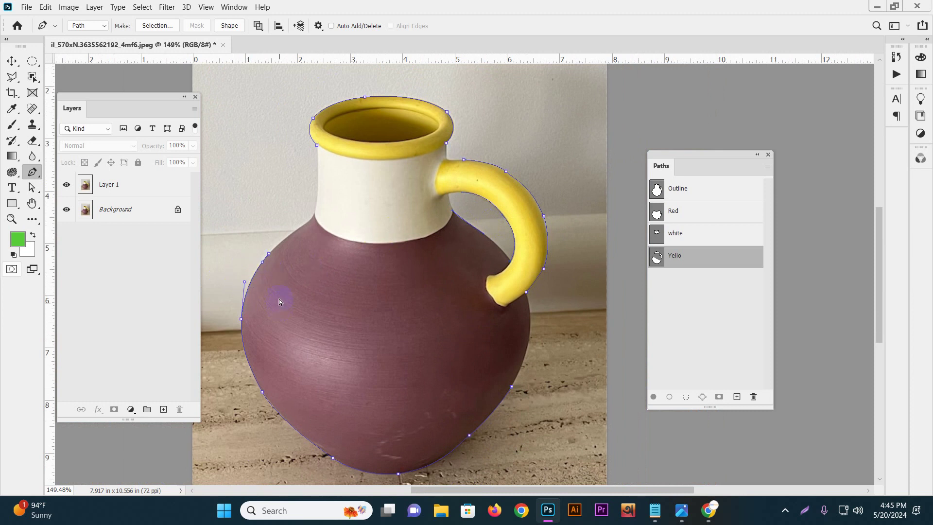
pyautogui.click(281, 281)
pyautogui.moveTo(248, 230); pyautogui.dragTo(288, 274)
pyautogui.press('Delete')
pyautogui.hotkey('ctrl', 'z')
pyautogui.click(513, 386)
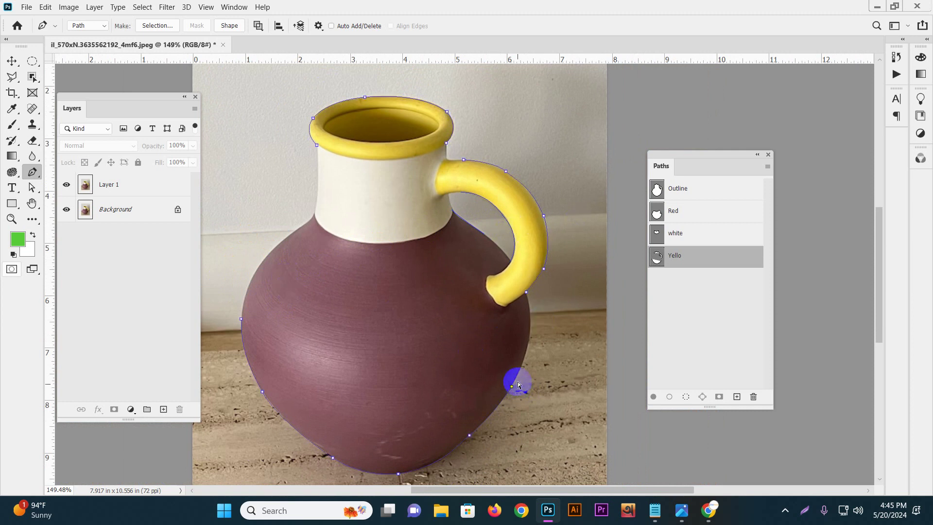
pyautogui.click(505, 397)
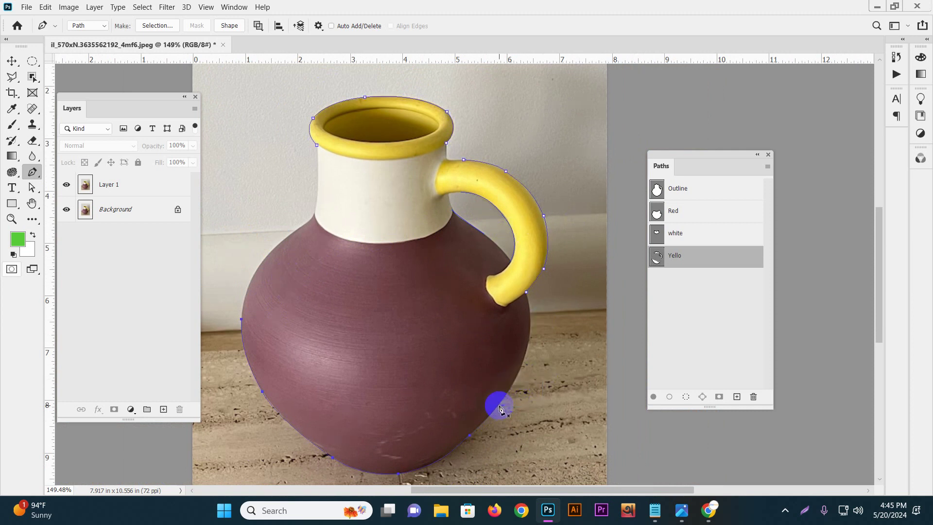
pyautogui.keyDown('ctrl'); pyautogui.click(466, 292); pyautogui.keyUp('ctrl')
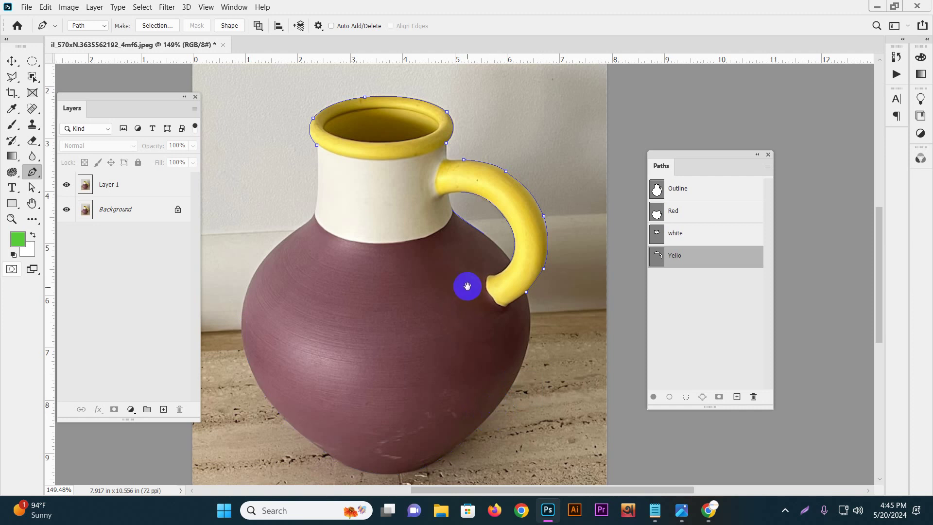
pyautogui.keyDown('ctrl'); pyautogui.click(434, 291); pyautogui.keyUp('ctrl')
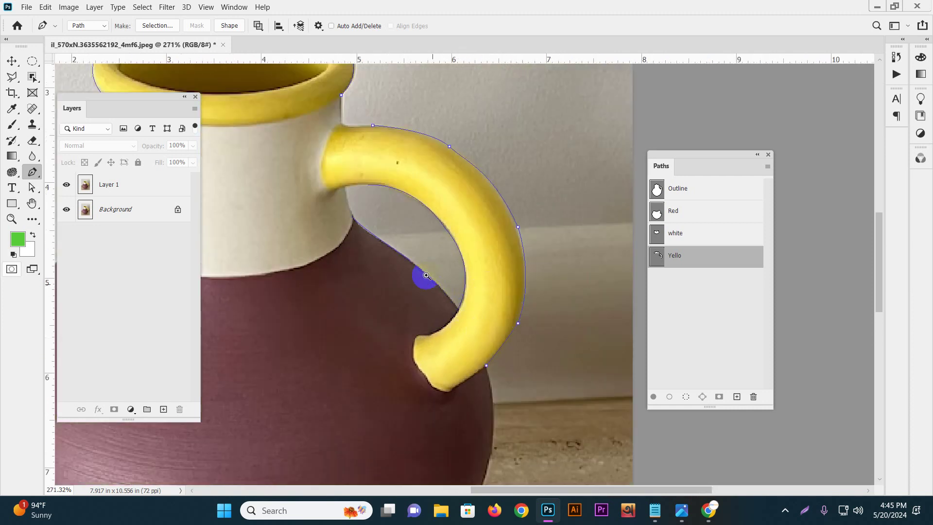
# - Delete the Yello path's anchors along the red shoulder inside the handle opening, keeping the handle's inner curve
pyautogui.click(364, 223)
pyautogui.moveTo(311, 172); pyautogui.dragTo(411, 261)
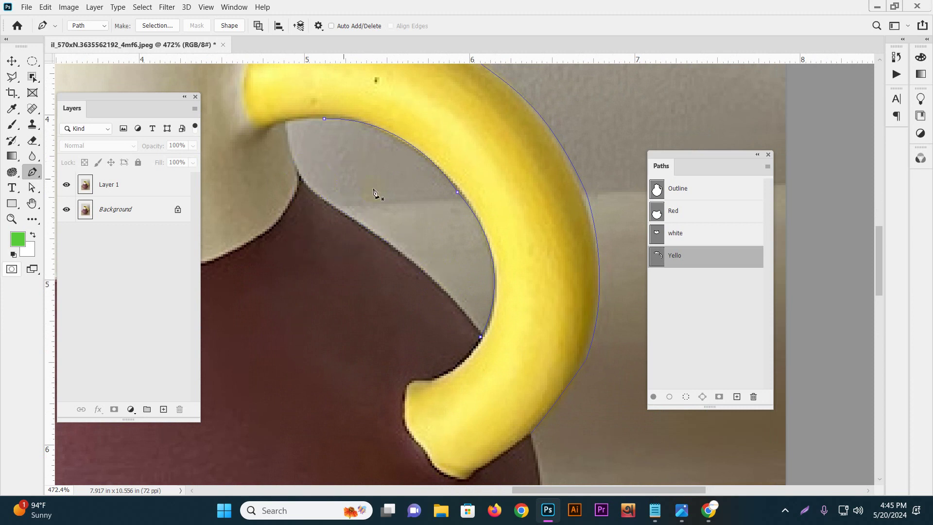
pyautogui.scroll(-2, 483, 296)
pyautogui.scroll(-2, 484, 296)
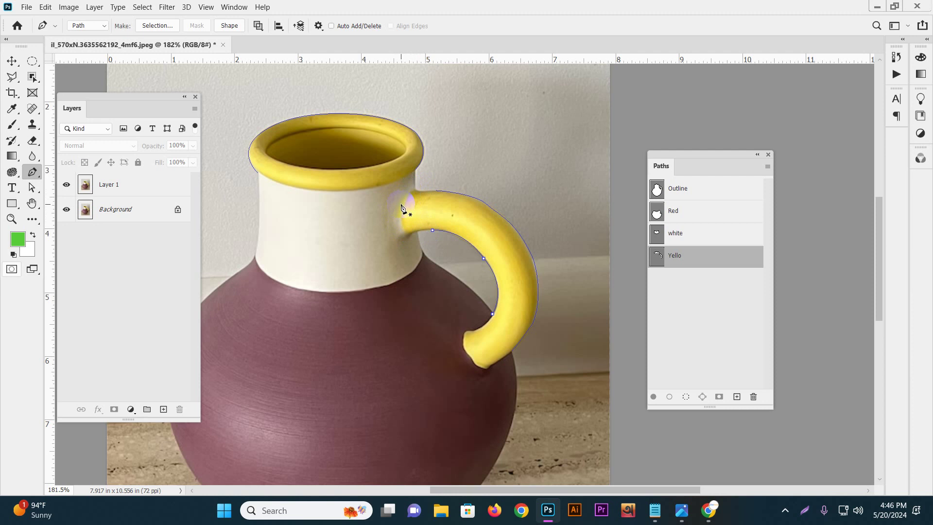
# - Copy the neck outline from the white path and paste it into the Yello path
pyautogui.click(684, 235)
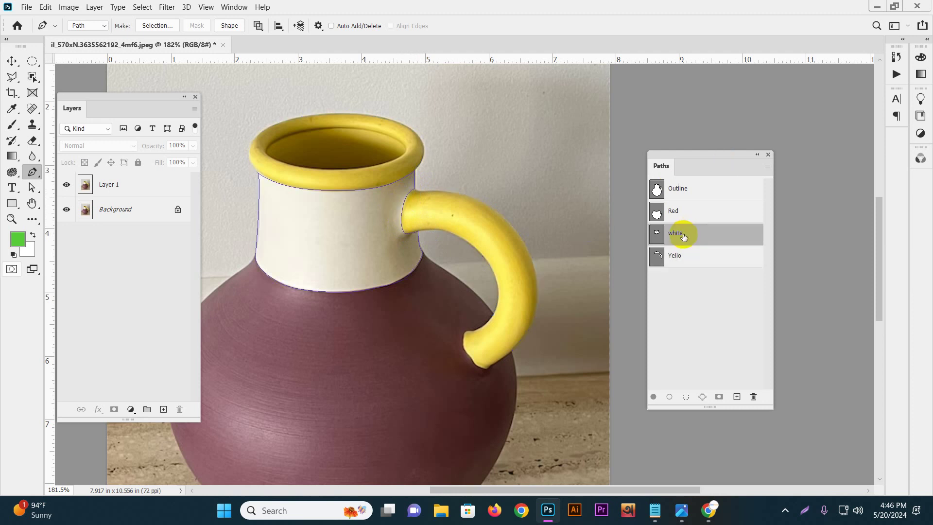
pyautogui.click(684, 260)
pyautogui.hotkey('ctrl', 'v')
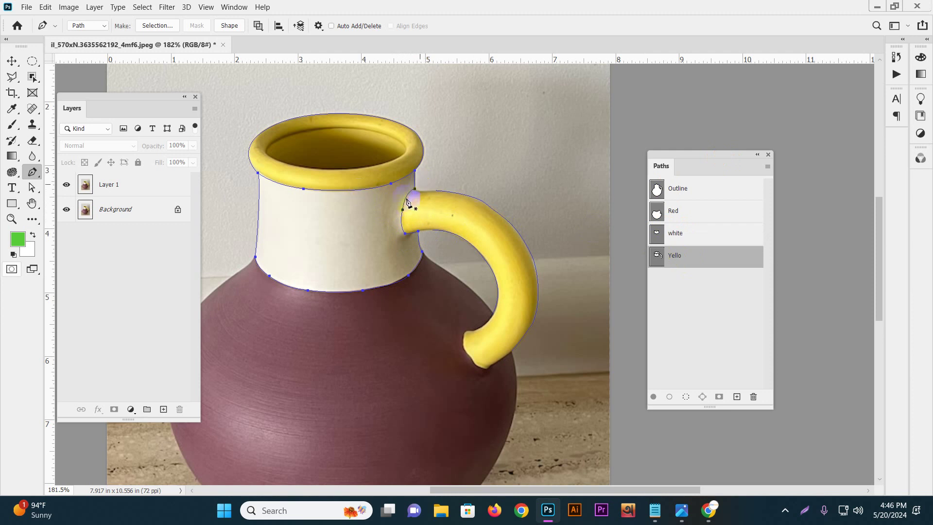
# - Delete the pasted neck outline's anchors below the handle where the neck meets the red body
pyautogui.moveTo(447, 208); pyautogui.dragTo(434, 221)
pyautogui.moveTo(428, 275); pyautogui.dragTo(437, 274)
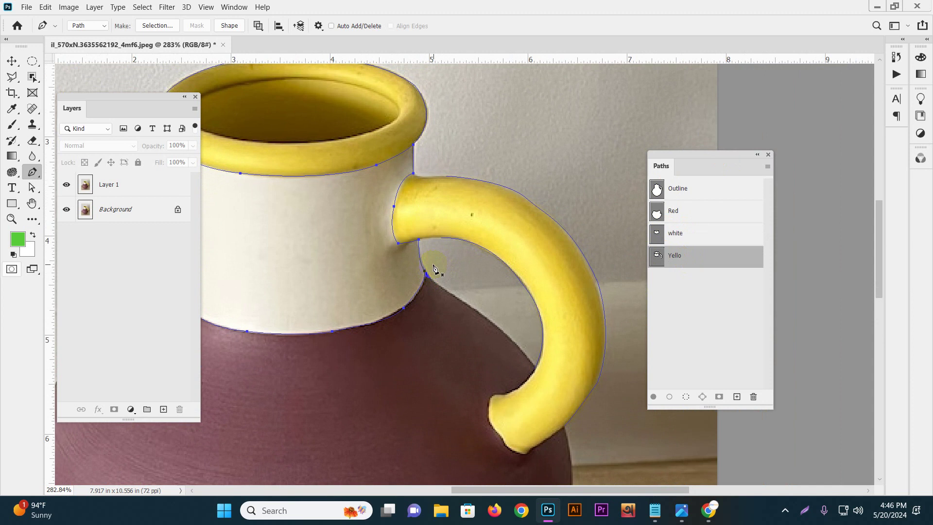
pyautogui.click(434, 267)
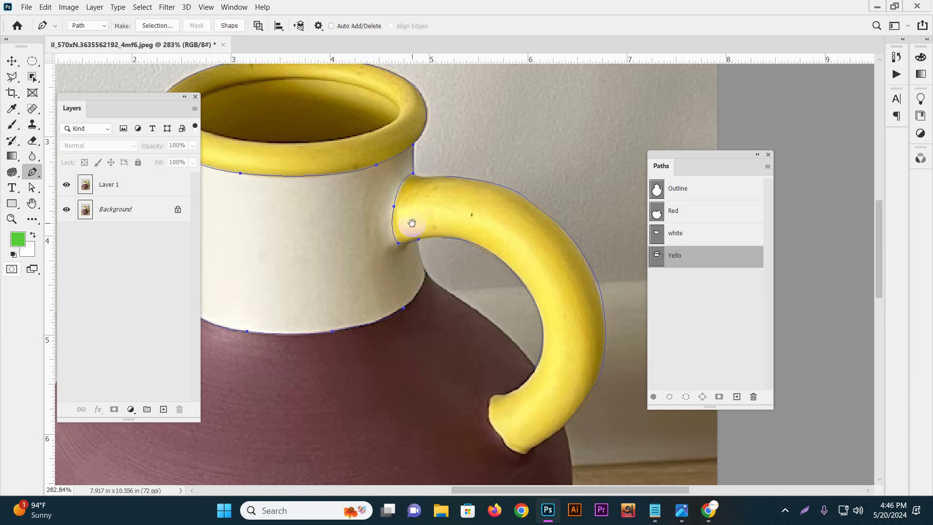
pyautogui.moveTo(418, 204); pyautogui.dragTo(453, 239)
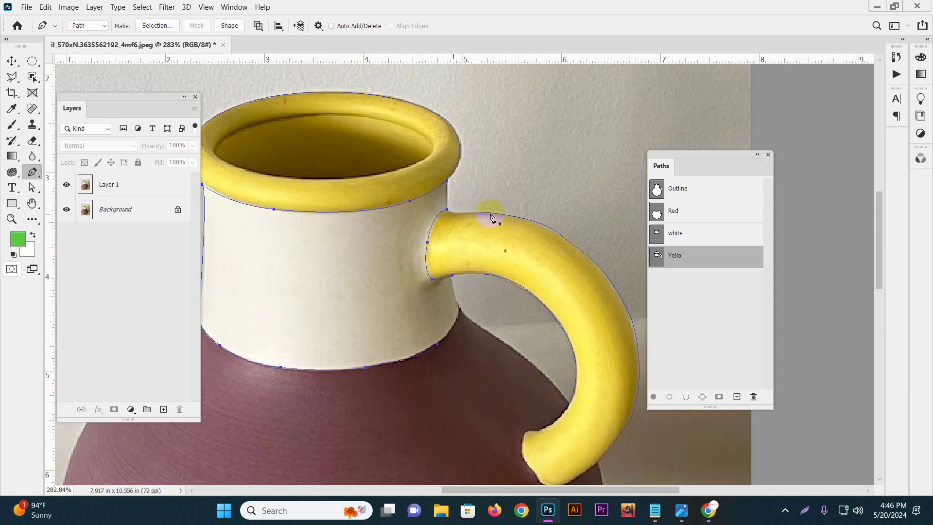
# - Delete the pasted outline's remaining anchors along the neck's base, keeping the rim's lower edge and the handle's root
pyautogui.moveTo(439, 267); pyautogui.dragTo(515, 265)
pyautogui.keyDown('ctrl'); pyautogui.click(290, 242); pyautogui.keyUp('ctrl')
pyautogui.moveTo(282, 308)
pyautogui.mouseDown()
pyautogui.moveTo(292, 322)
pyautogui.moveTo(271, 302)
pyautogui.moveTo(294, 321)
pyautogui.mouseUp()
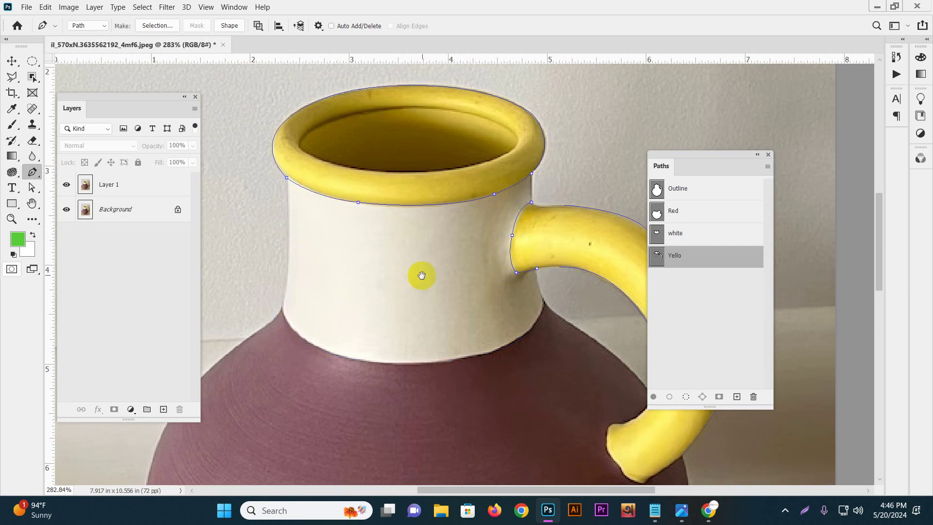
pyautogui.moveTo(421, 273); pyautogui.dragTo(392, 306)
pyautogui.click(510, 220)
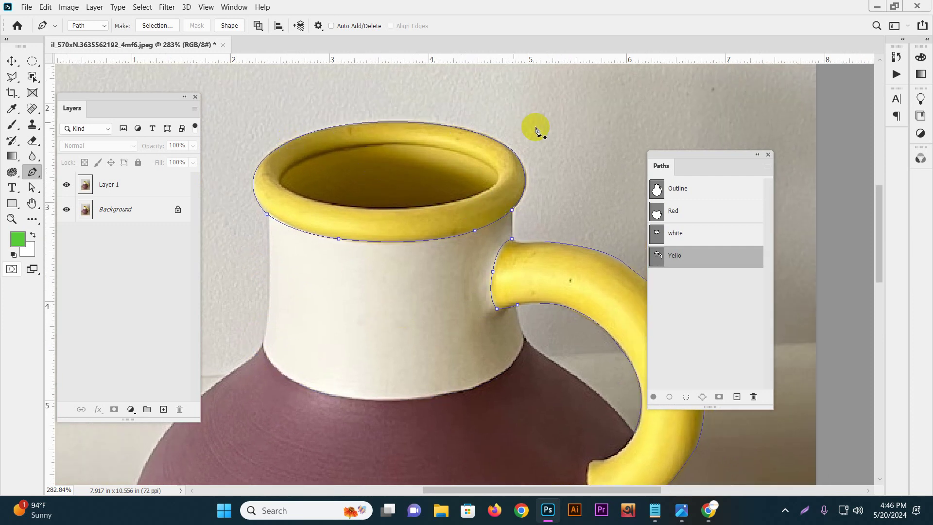
# - Join the handle's upper and lower outlines to the pasted curve at the handle's root on the neck
pyautogui.scroll(4, 466, 215)
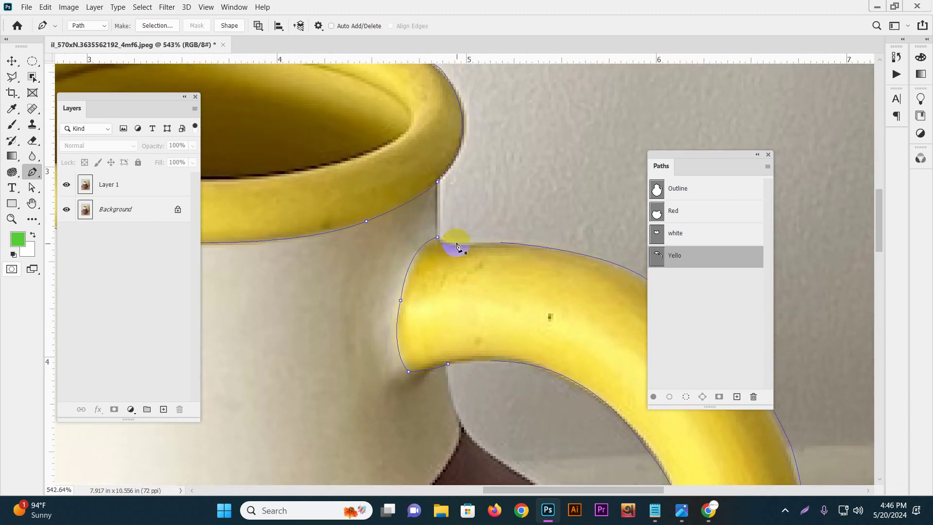
pyautogui.keyDown('ctrl'); pyautogui.click(508, 249); pyautogui.keyUp('ctrl')
pyautogui.keyDown('ctrl'); pyautogui.click(501, 242); pyautogui.keyUp('ctrl')
pyautogui.click(438, 240)
pyautogui.scroll(-1, 453, 201)
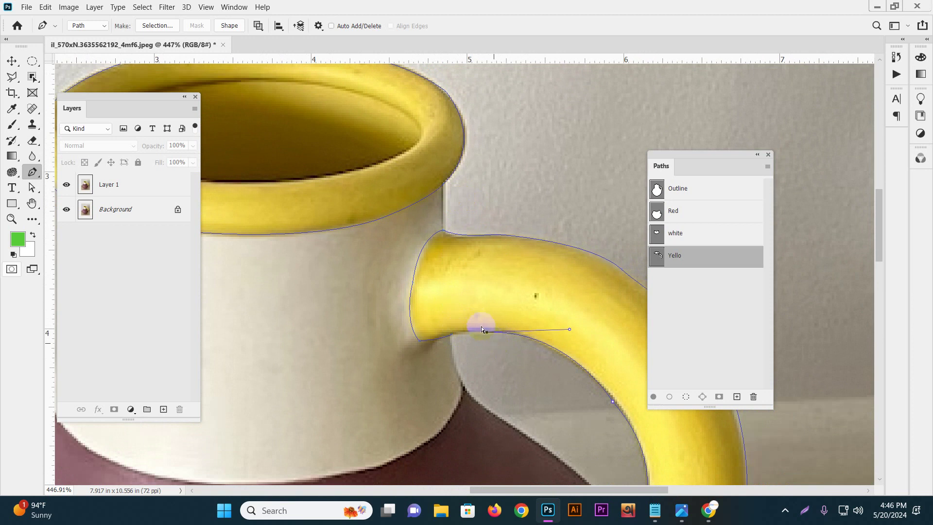
pyautogui.click(448, 339)
pyautogui.scroll(-3, 448, 338)
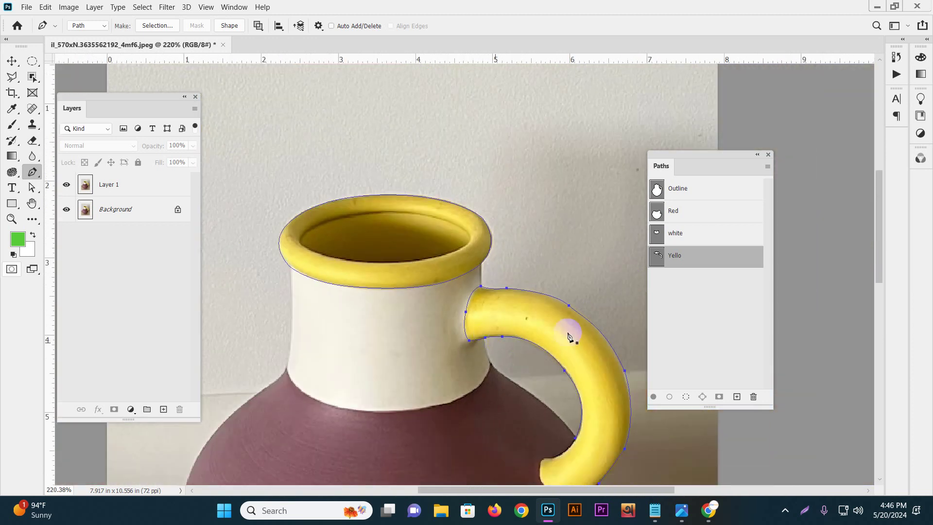
# - Load the Yello path as a selection to check the handle's lower end, and deselect it
pyautogui.keyDown('ctrl'); pyautogui.click(657, 257); pyautogui.keyUp('ctrl')
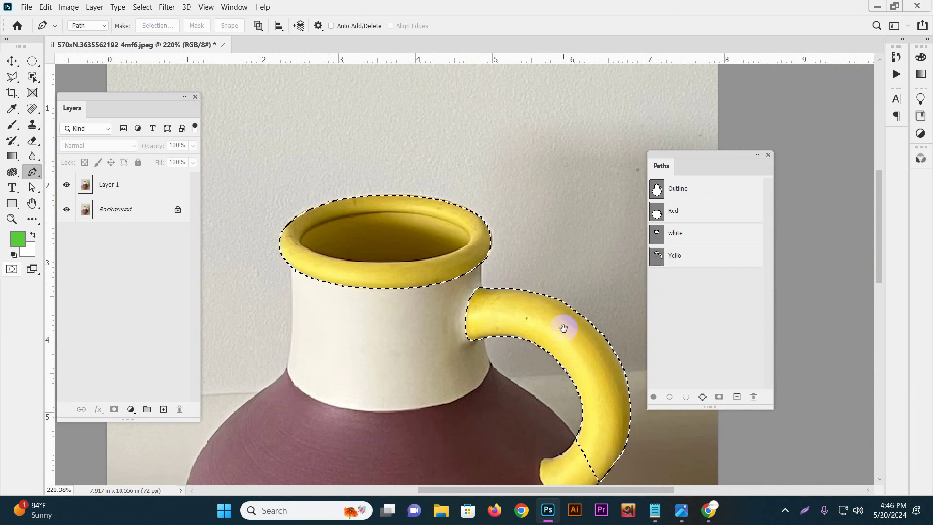
pyautogui.scroll(-3, 562, 322)
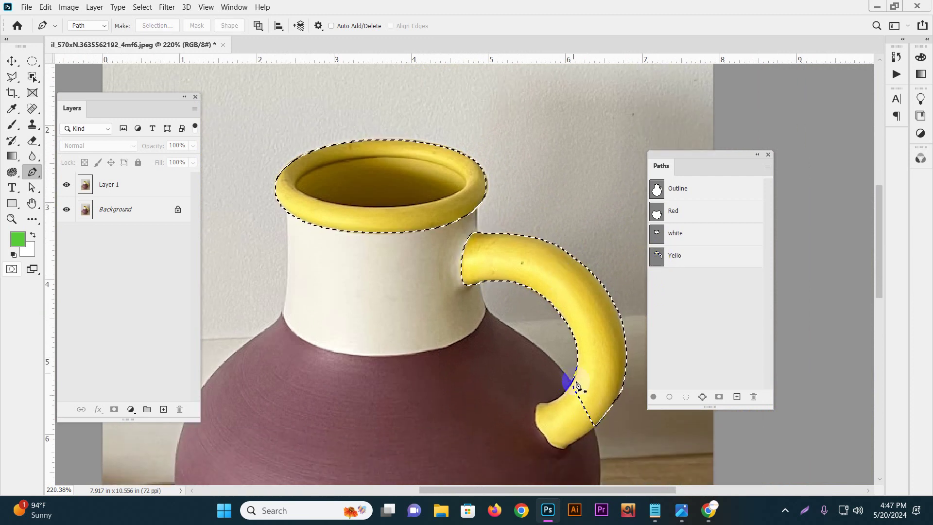
pyautogui.hotkey('ctrl', 'd')
pyautogui.scroll(-3, 574, 408)
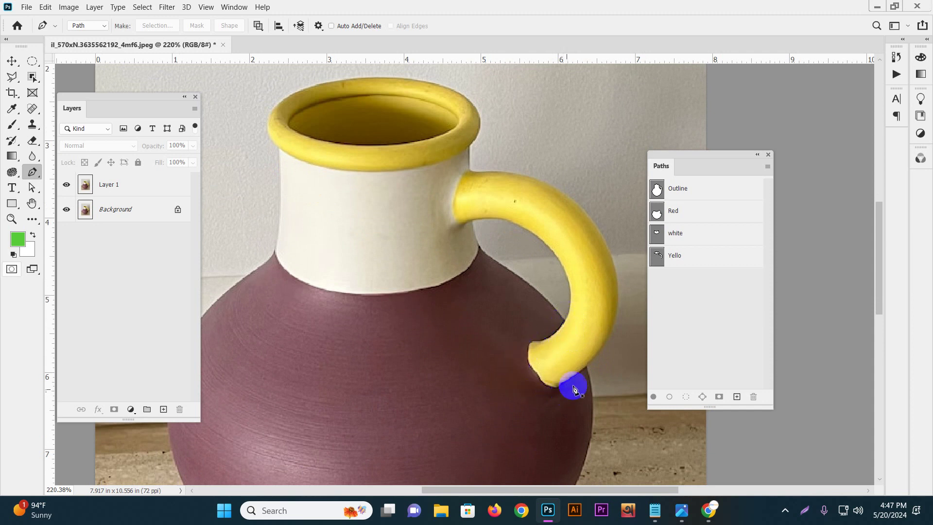
# - Trace the handle's lower end on the Yello path with the Pen tool and close the handle outline
pyautogui.click(673, 264)
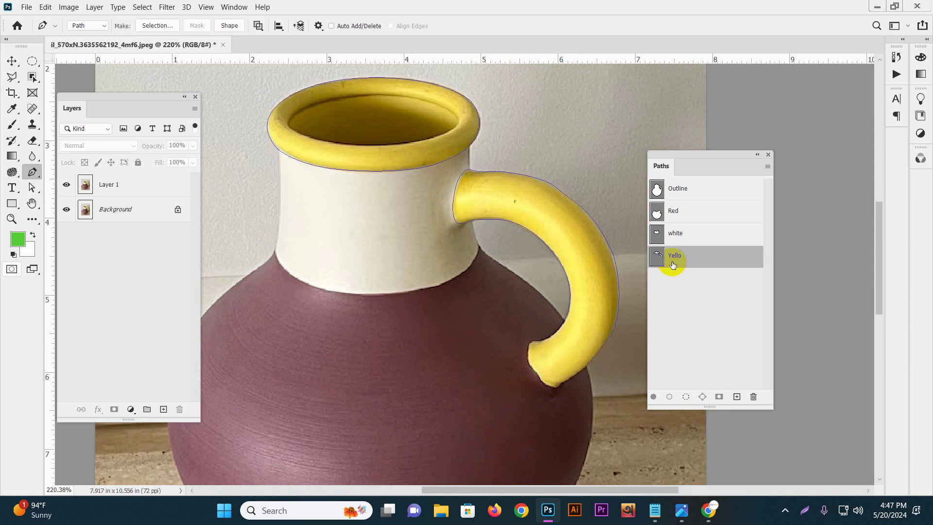
pyautogui.moveTo(571, 333); pyautogui.dragTo(582, 301)
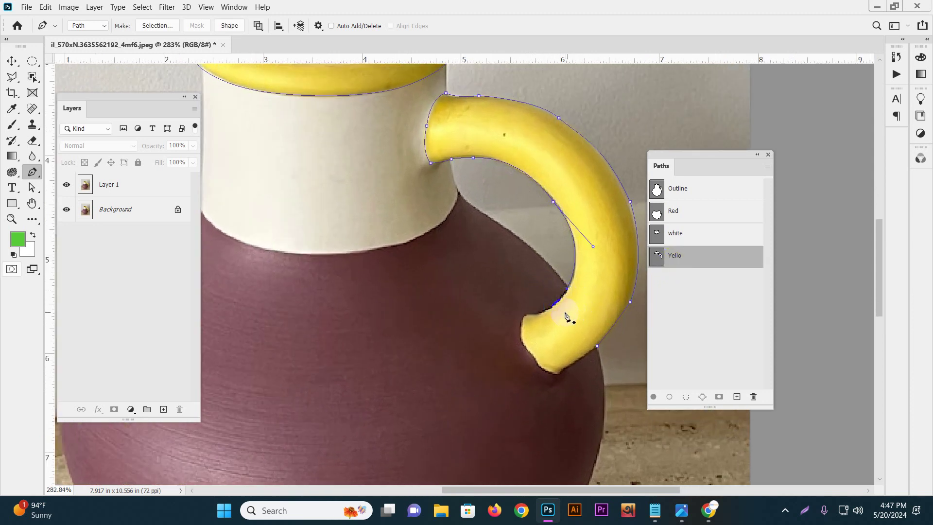
pyautogui.moveTo(566, 299); pyautogui.dragTo(575, 302)
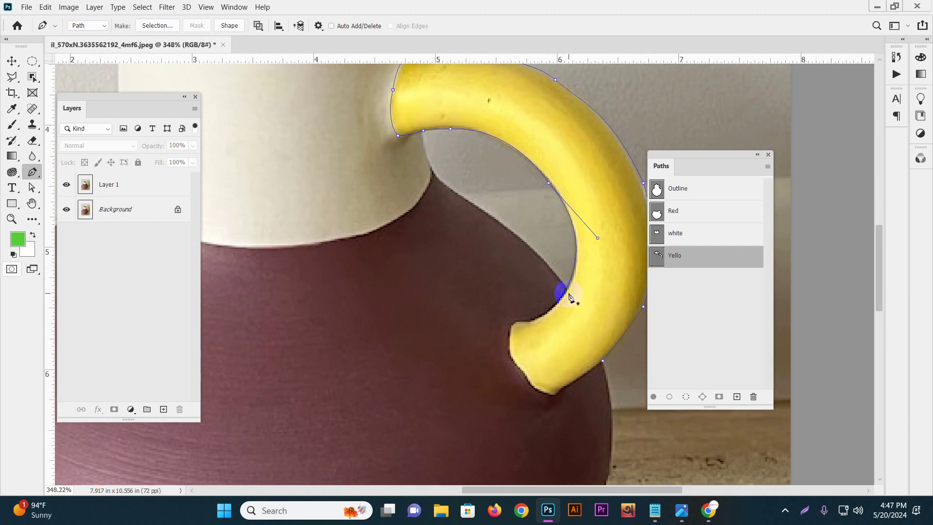
pyautogui.moveTo(516, 322); pyautogui.dragTo(480, 325)
pyautogui.keyDown('alt'); pyautogui.click(516, 321); pyautogui.keyUp('alt')
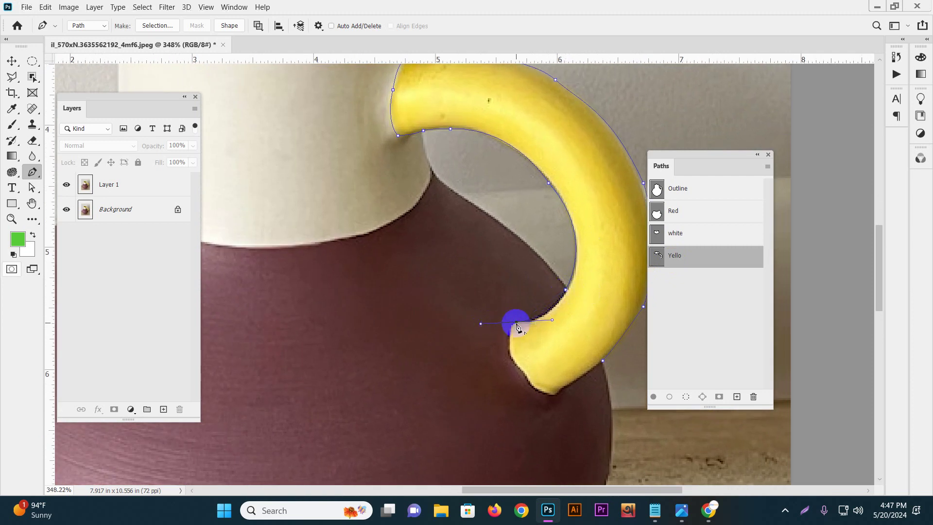
pyautogui.moveTo(518, 365); pyautogui.dragTo(565, 396)
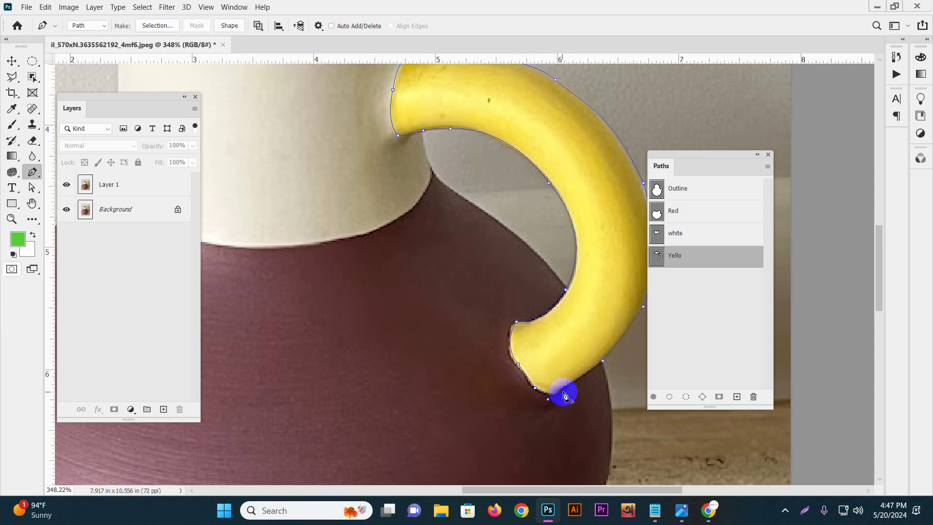
pyautogui.click(602, 361)
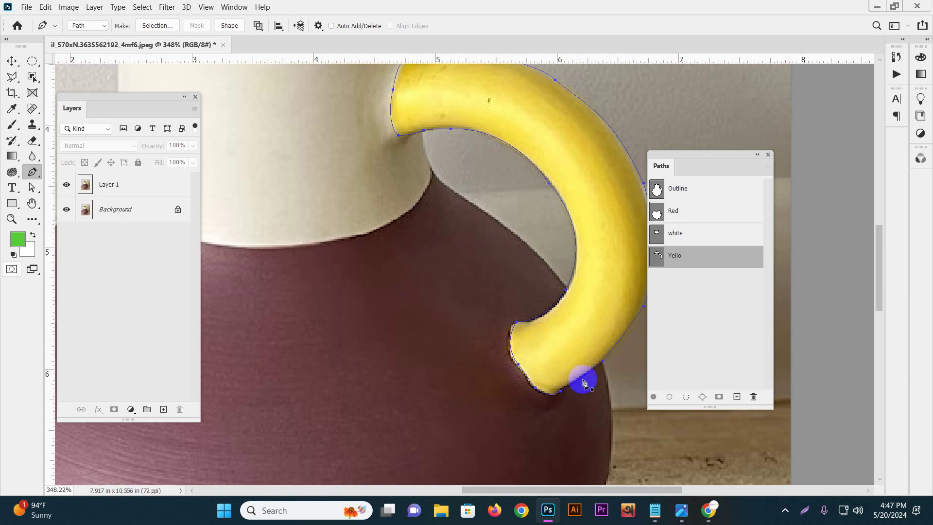
pyautogui.scroll(-5, 567, 402)
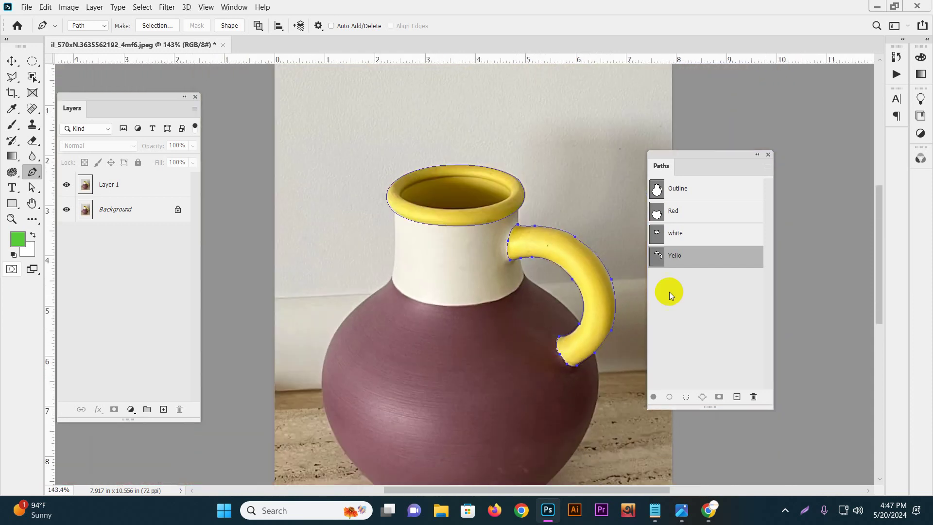
# - Load the Yello path as a selection, check it in Quick Mask mode, and deselect it
pyautogui.keyDown('ctrl'); pyautogui.click(657, 258); pyautogui.keyUp('ctrl')
pyautogui.press('q')
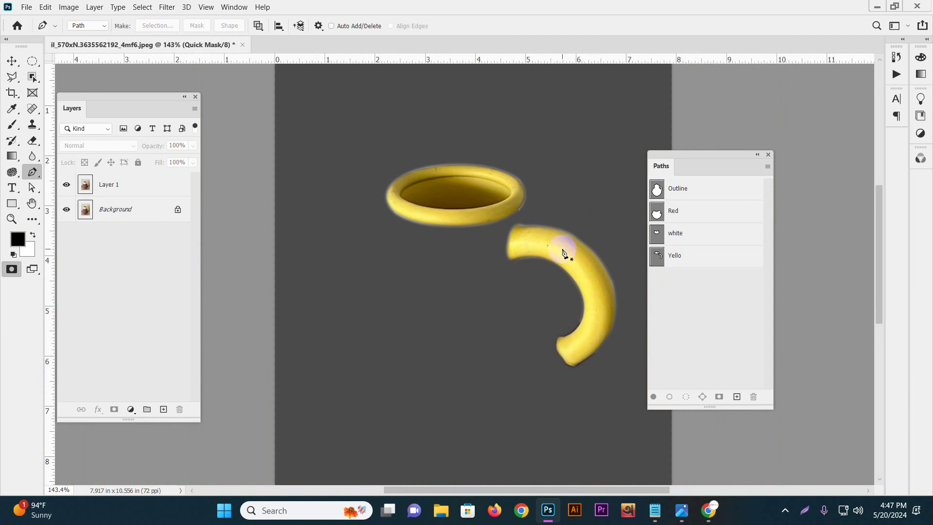
pyautogui.press('q')
pyautogui.hotkey('ctrl', 'd')
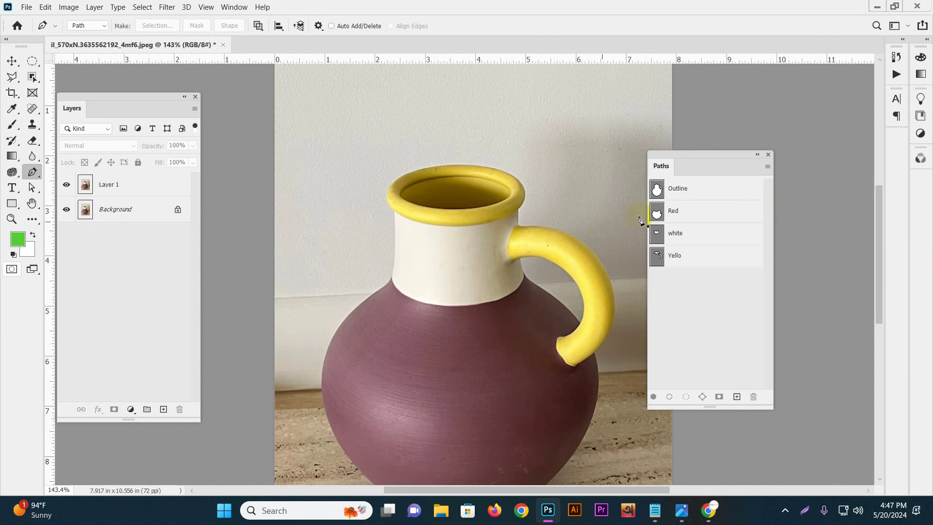
# - Join the rim's outer outline to its lower edge at both sides of the neck on the Yello path
pyautogui.moveTo(525, 213); pyautogui.dragTo(495, 219)
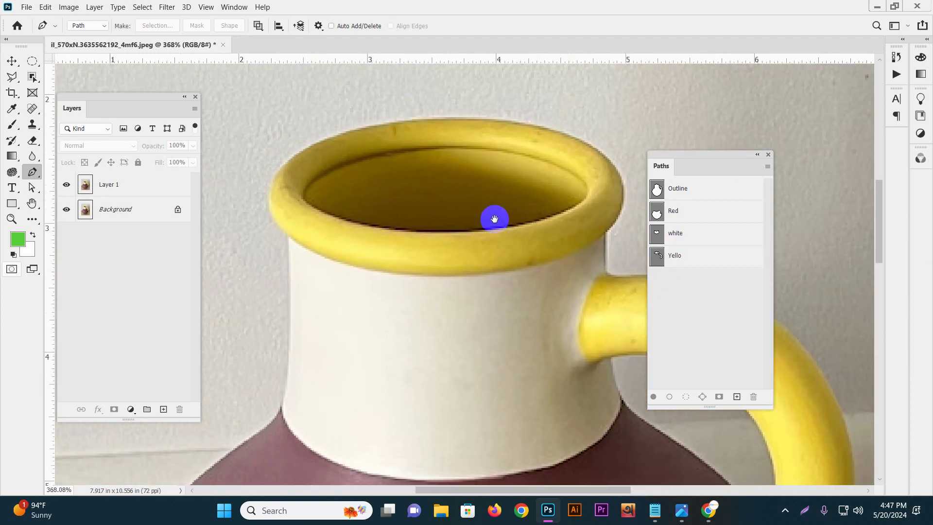
pyautogui.click(675, 255)
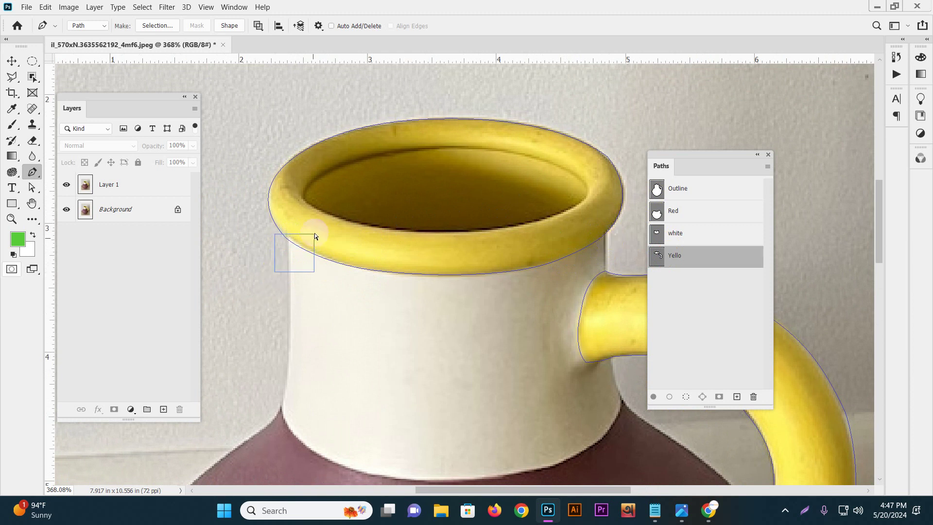
pyautogui.moveTo(314, 243); pyautogui.dragTo(379, 219)
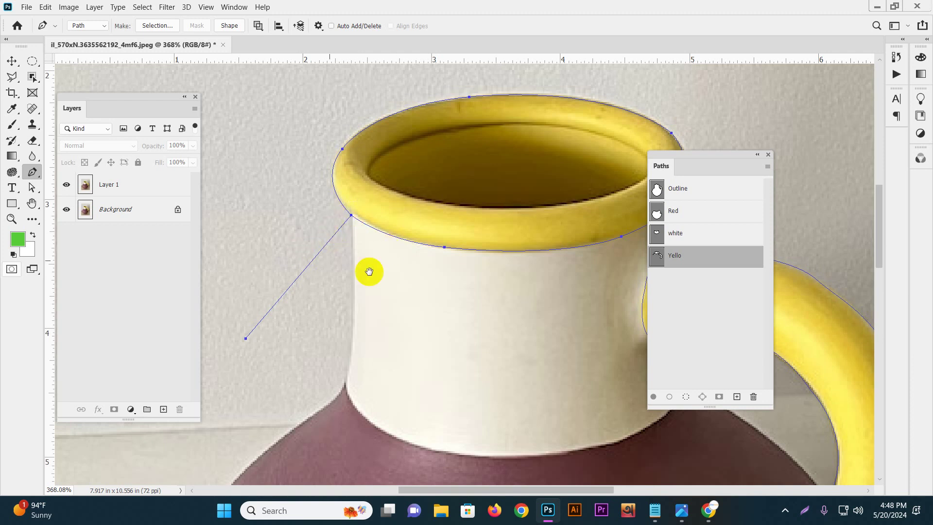
pyautogui.moveTo(429, 271); pyautogui.dragTo(333, 270)
pyautogui.moveTo(513, 269); pyautogui.dragTo(424, 269)
pyautogui.click(484, 209)
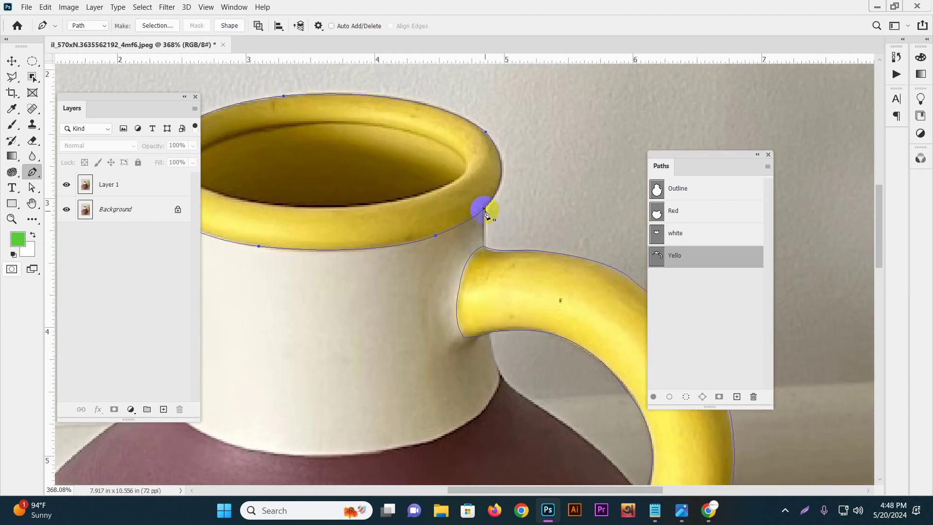
# - Try to extend the Yello path from the rim's lower corner above the handle with a straight Pen segment onto the wall
pyautogui.moveTo(503, 222); pyautogui.dragTo(474, 200)
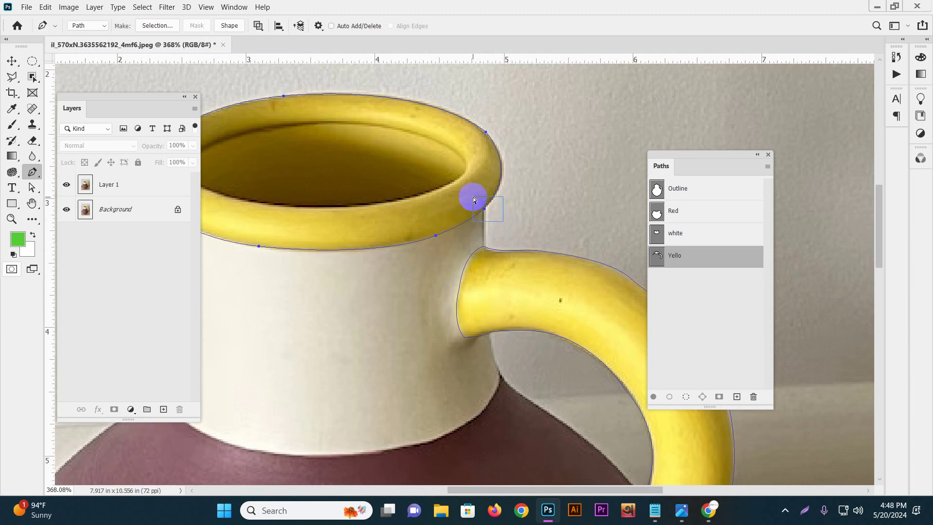
pyautogui.click(485, 209)
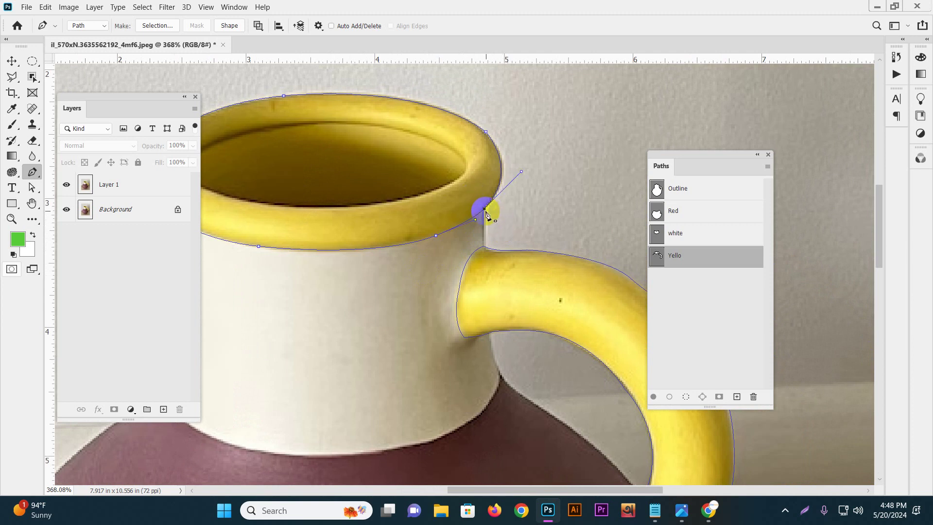
pyautogui.press('space')
pyautogui.moveTo(506, 209); pyautogui.dragTo(458, 220)
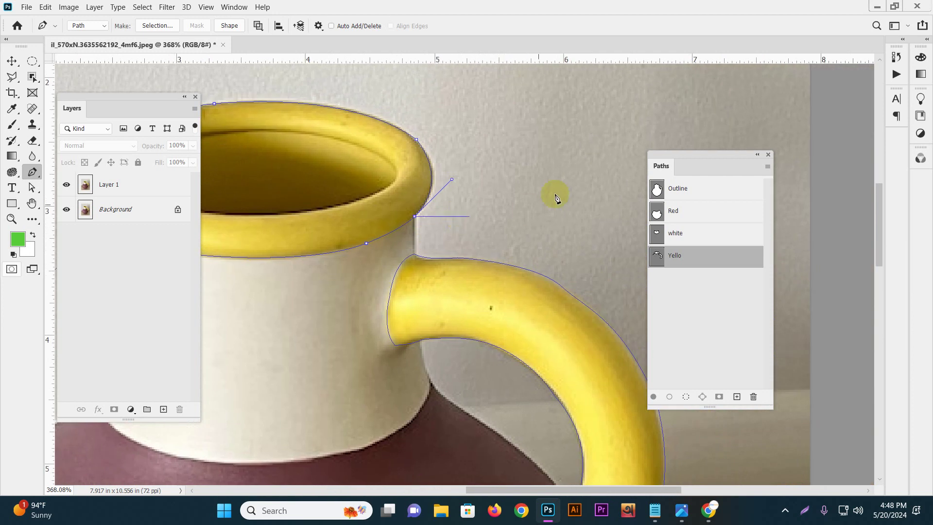
pyautogui.click(579, 171)
pyautogui.hotkey('ctrl', 'z')
pyautogui.click(584, 175)
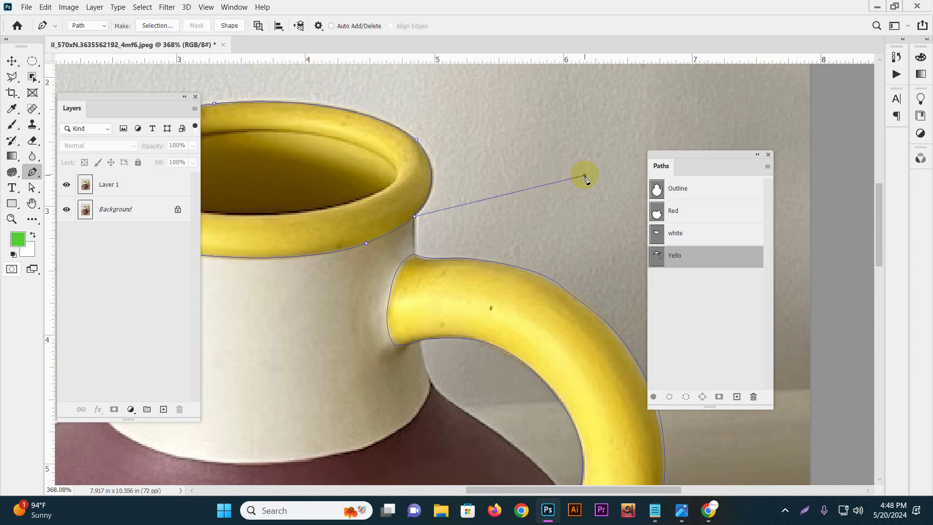
pyautogui.click(416, 216)
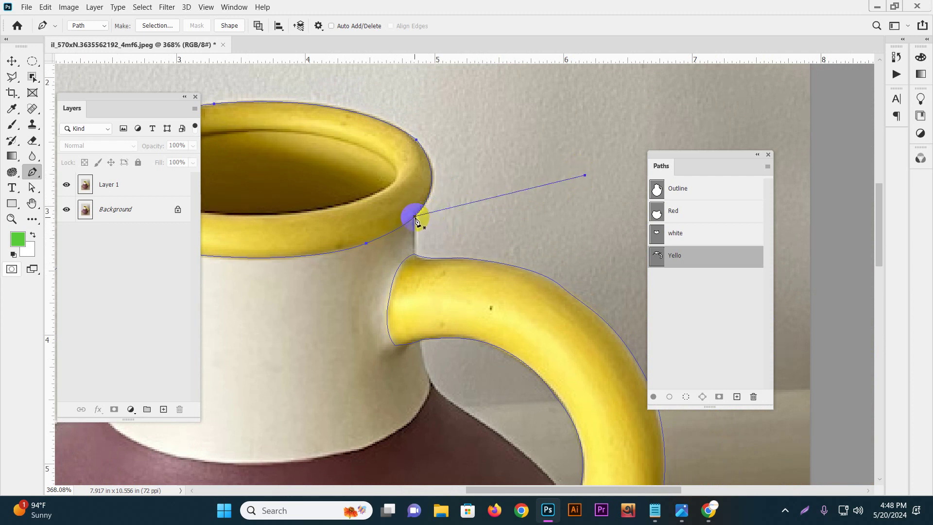
# - Examine the handle outline's anchor points on the Yello path from the neck joint down to the handle's lower end
pyautogui.scroll(1, 453, 256)
pyautogui.click(419, 265)
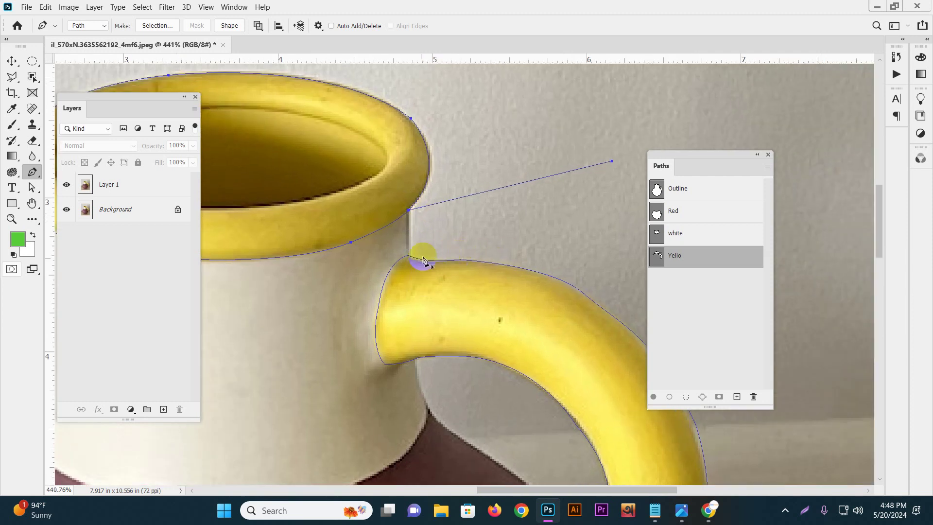
pyautogui.click(413, 260)
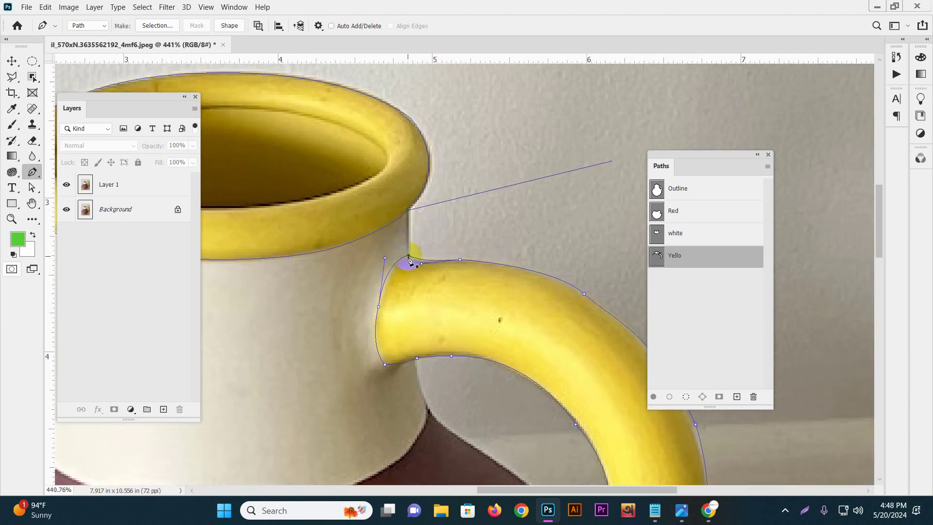
pyautogui.click(384, 364)
pyautogui.click(416, 359)
pyautogui.click(450, 358)
pyautogui.click(418, 358)
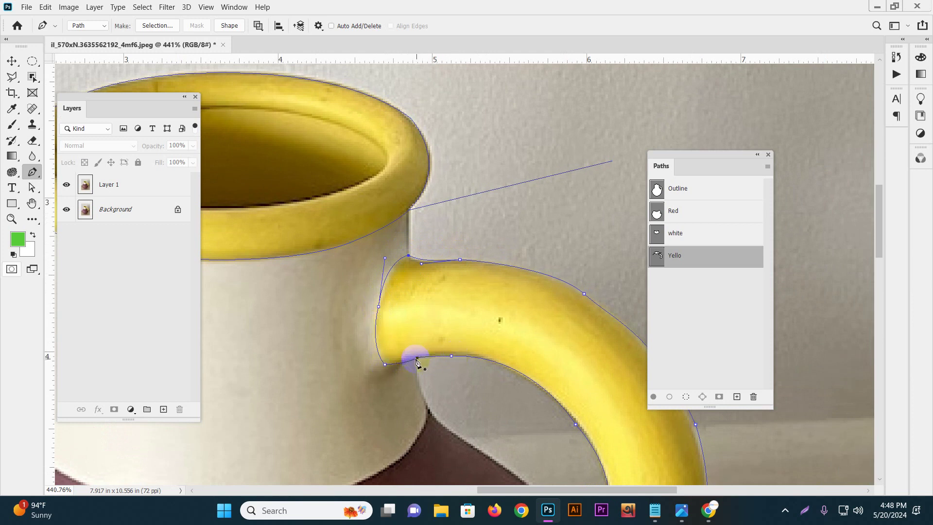
pyautogui.scroll(-5, 481, 264)
pyautogui.moveTo(508, 317); pyautogui.dragTo(591, 338)
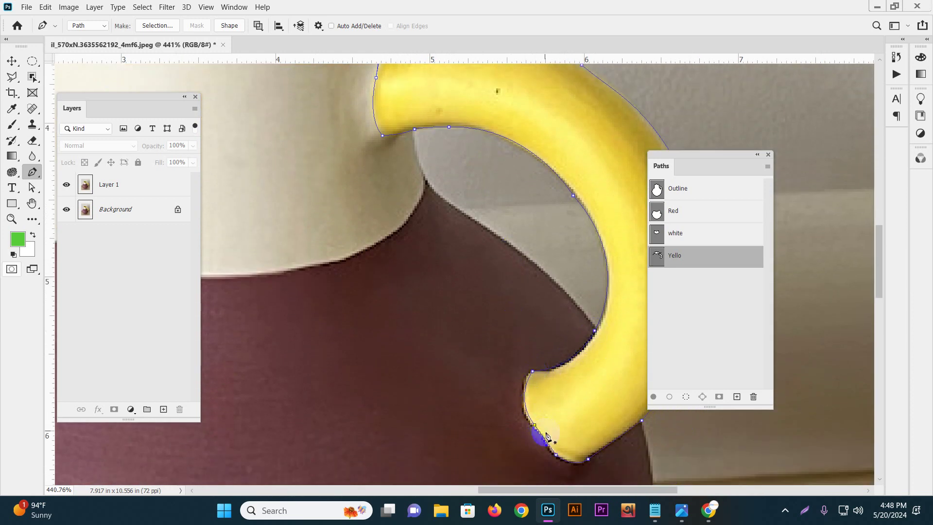
pyautogui.scroll(-3, 491, 320)
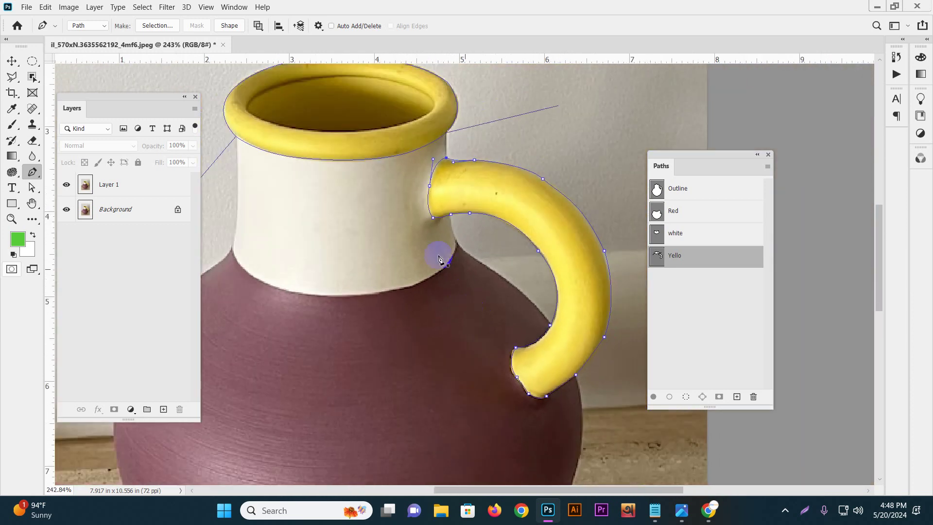
pyautogui.moveTo(413, 223); pyautogui.dragTo(486, 300)
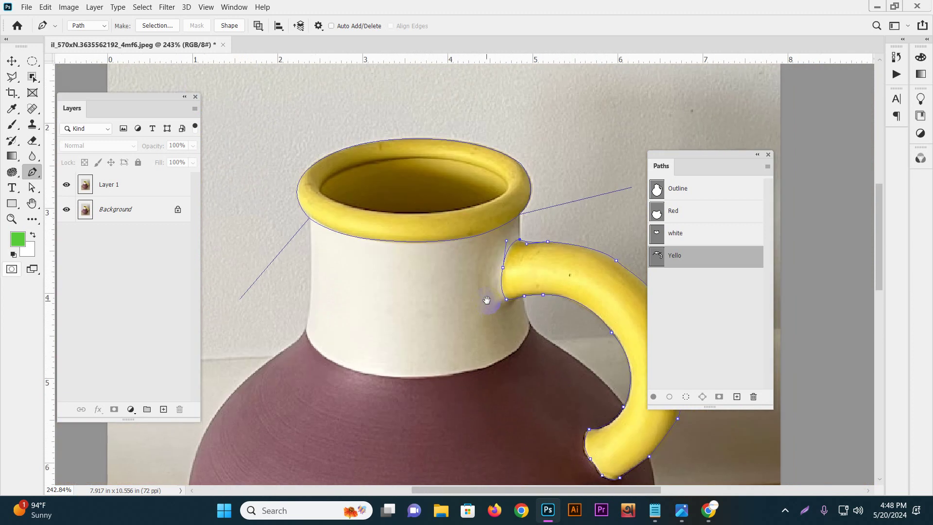
# - Remove the stray end points extending from both sides of the rim on the Yello path with the Delete Anchor Point tool
pyautogui.rightClick(32, 172)
pyautogui.click(93, 218)
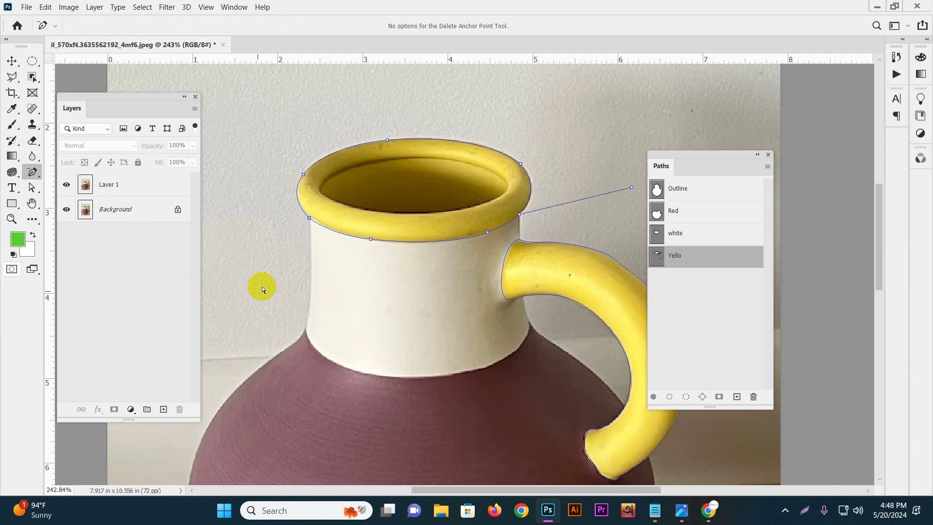
pyautogui.moveTo(396, 258); pyautogui.dragTo(291, 261)
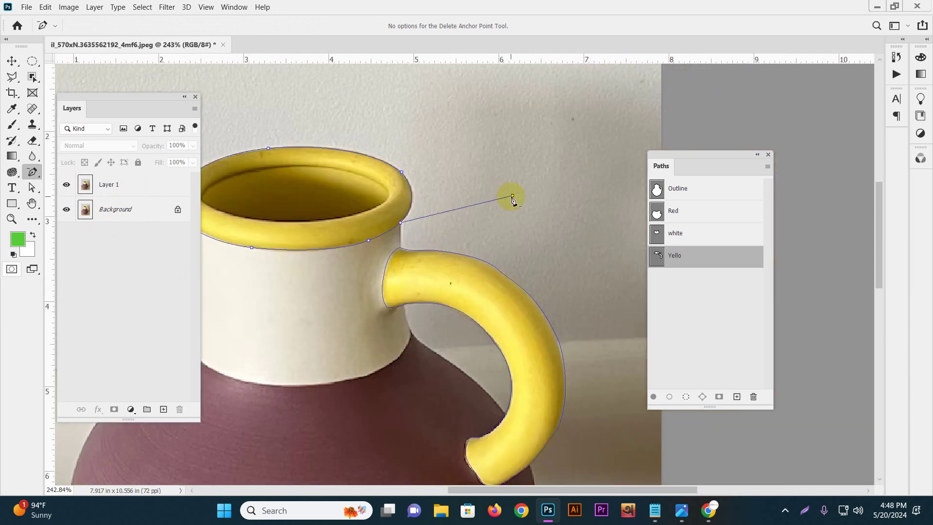
pyautogui.scroll(-5, 498, 213)
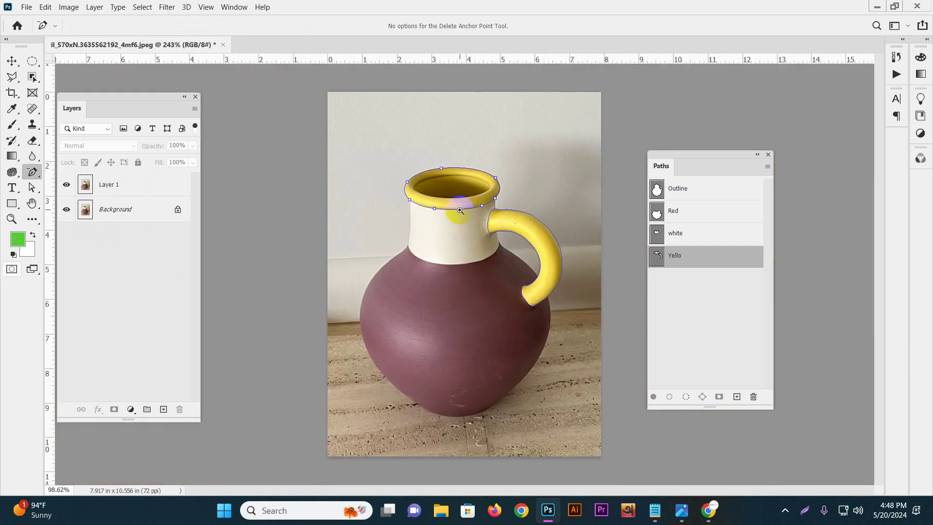
# - Check the Outline and Red paths as selections, display the white and Yello paths, and deselect
pyautogui.moveTo(665, 166); pyautogui.dragTo(680, 162)
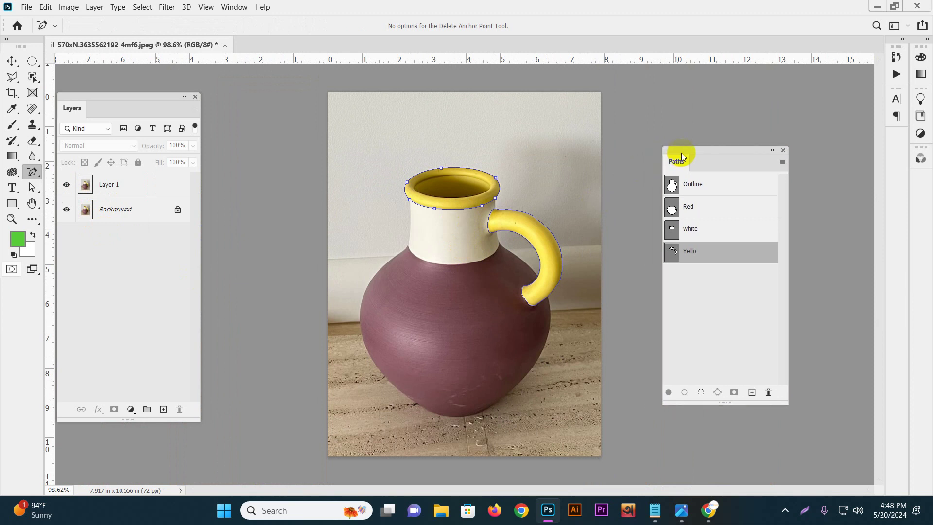
pyautogui.keyDown('ctrl'); pyautogui.click(672, 185); pyautogui.keyUp('ctrl')
pyautogui.click(672, 210)
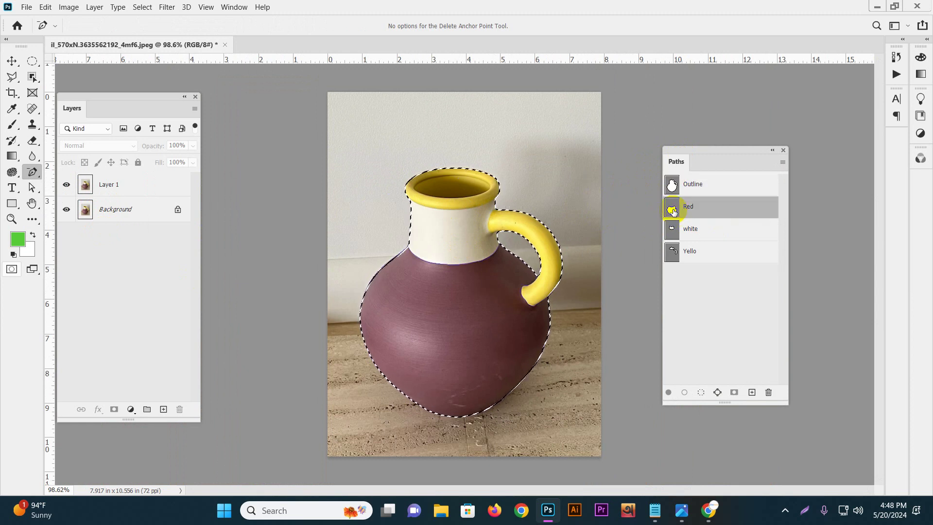
pyautogui.keyDown('ctrl'); pyautogui.click(673, 211); pyautogui.keyUp('ctrl')
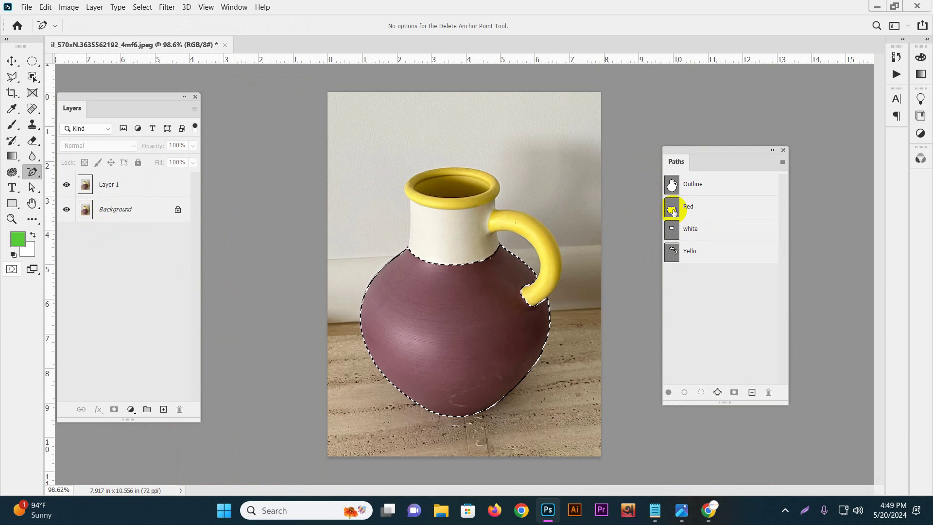
pyautogui.click(673, 231)
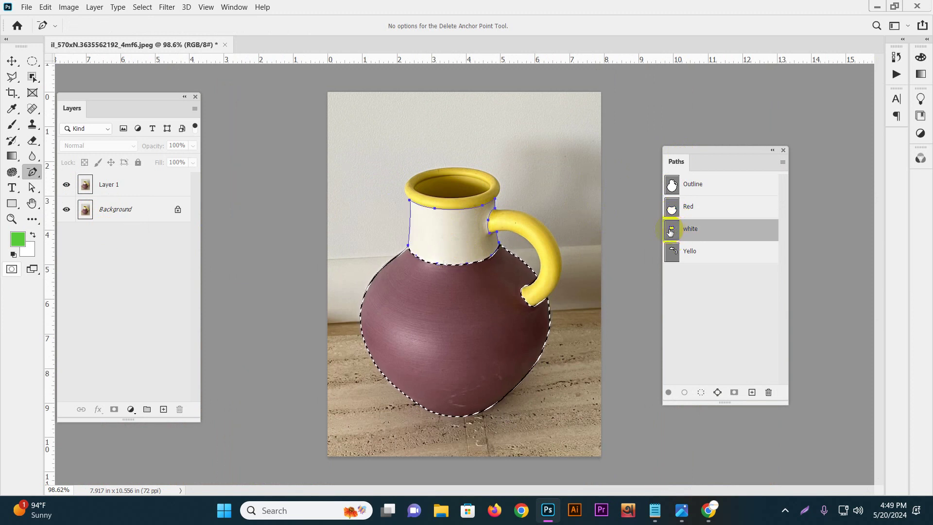
pyautogui.click(671, 252)
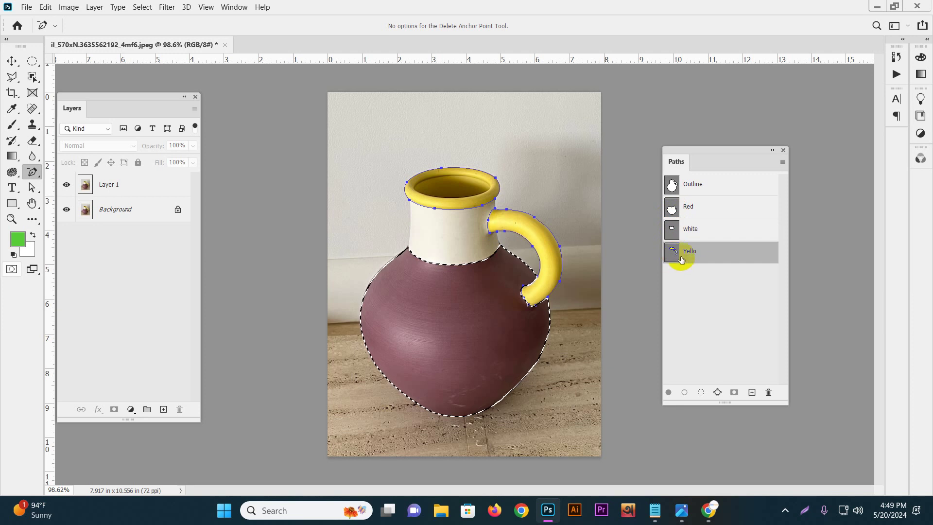
pyautogui.hotkey('ctrl', 'd')
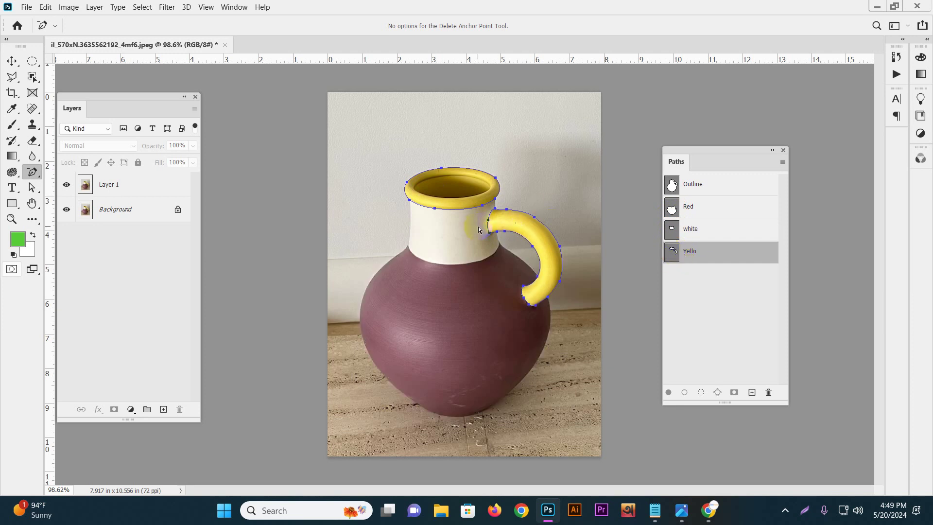
# - Load the Outline path as a selection, subtract the Red, white and Yello paths to check coverage, and display the Outline path
pyautogui.click(685, 281)
pyautogui.keyDown('ctrl'); pyautogui.click(672, 184); pyautogui.keyUp('ctrl')
pyautogui.keyDown('ctrl'); pyautogui.keyDown('alt'); pyautogui.click(673, 211); pyautogui.keyUp('alt'); pyautogui.keyUp('ctrl')
pyautogui.keyDown('ctrl'); pyautogui.keyDown('alt'); pyautogui.click(672, 229); pyautogui.keyUp('alt'); pyautogui.keyUp('ctrl')
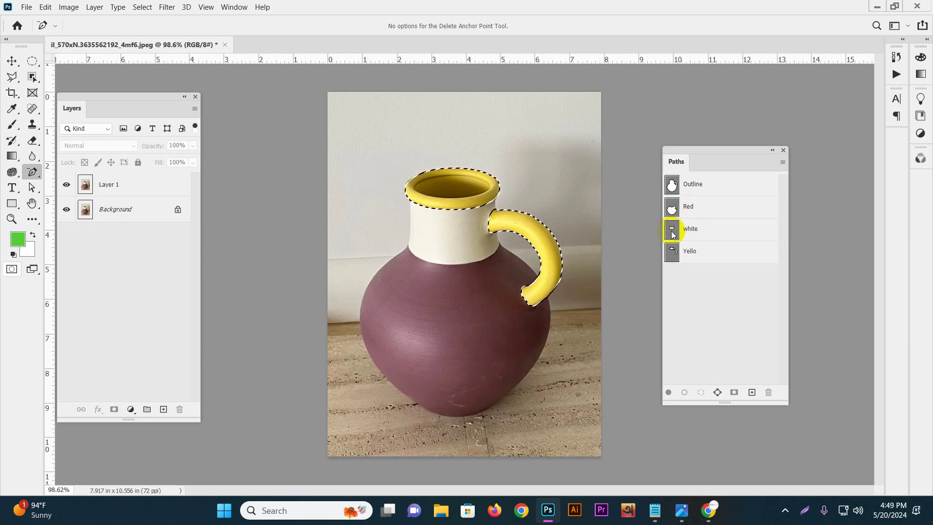
pyautogui.keyDown('ctrl'); pyautogui.keyDown('alt'); pyautogui.click(672, 252); pyautogui.keyUp('alt'); pyautogui.keyUp('ctrl')
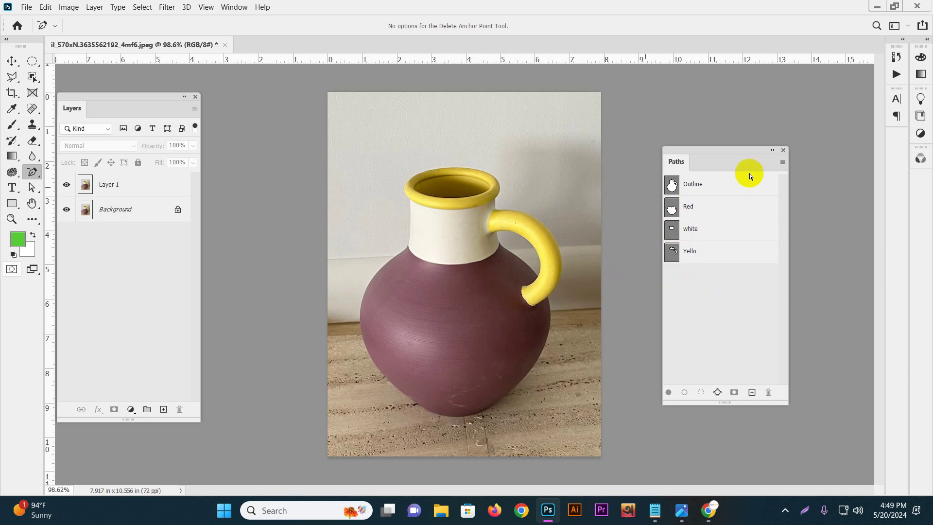
pyautogui.click(708, 183)
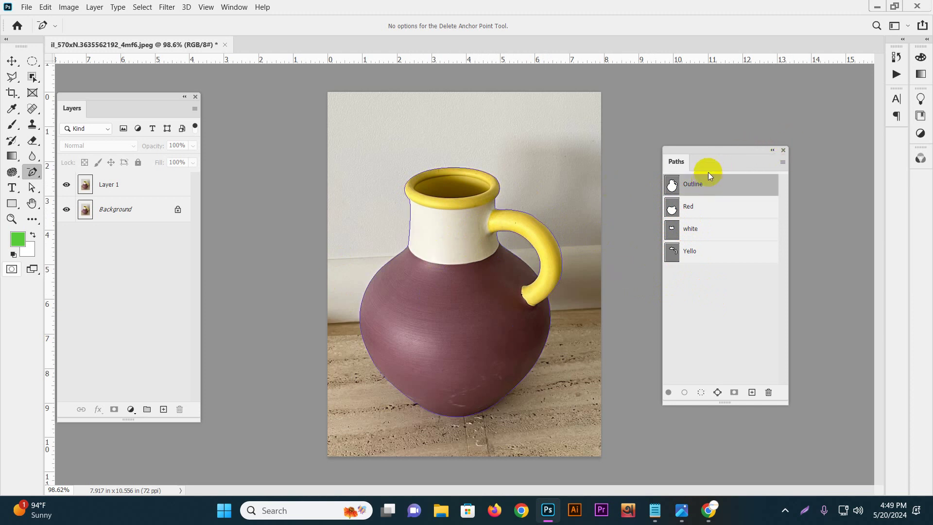
pyautogui.moveTo(712, 154); pyautogui.dragTo(625, 188)
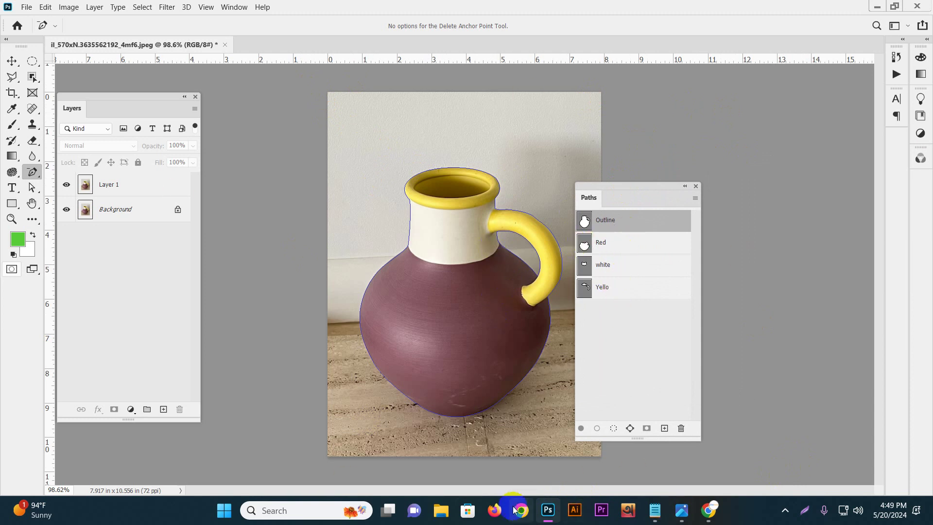
# - Switch to Google Drive in Chrome and open the Home work folder inside the MULTI PATH IMAGES folder
pyautogui.click(689, 510)
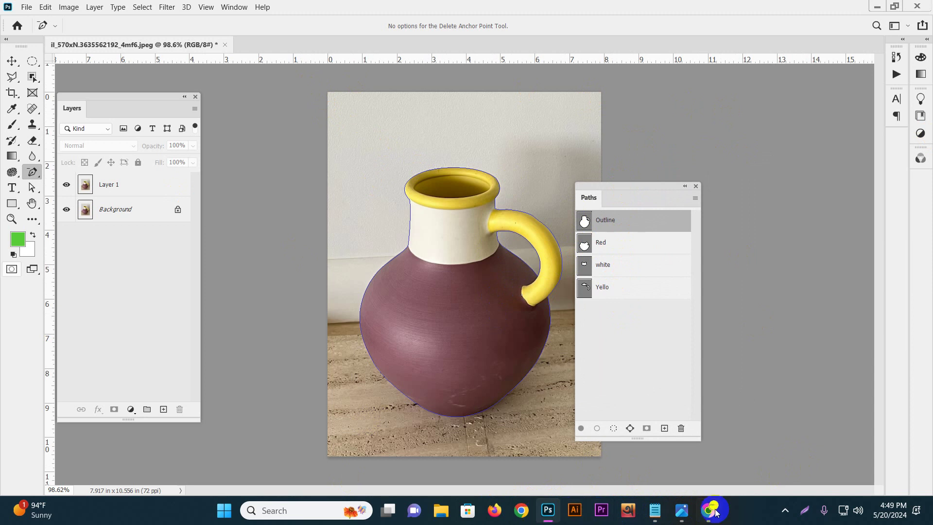
pyautogui.click(708, 510)
pyautogui.hotkey('ctrl', 'Tab')
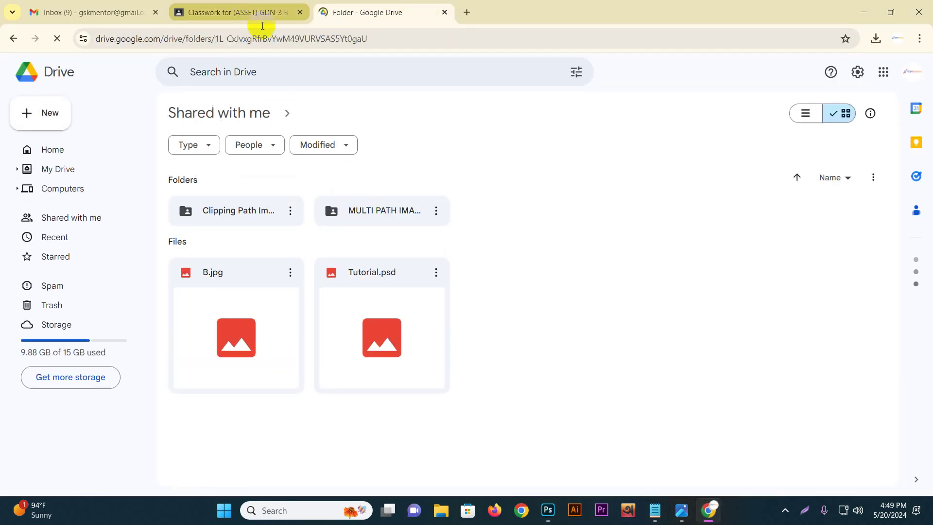
pyautogui.click(255, 11)
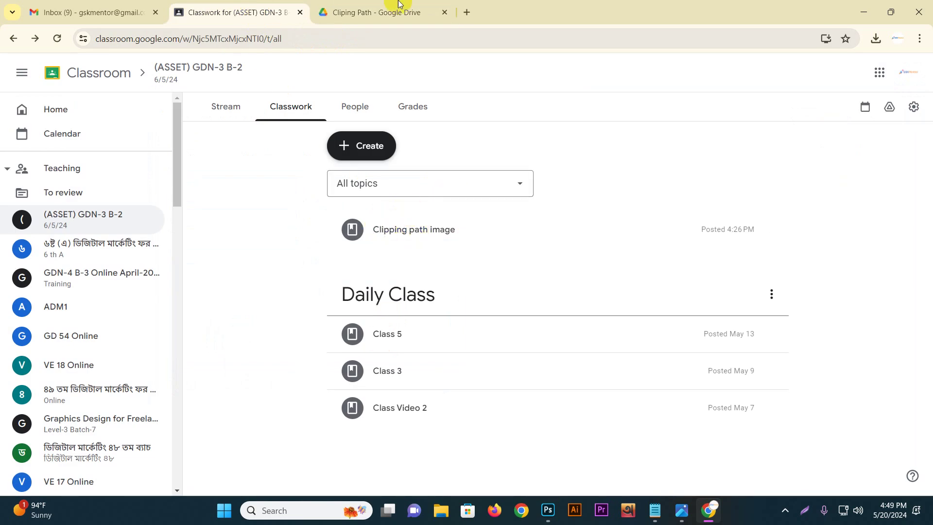
pyautogui.click(339, 12)
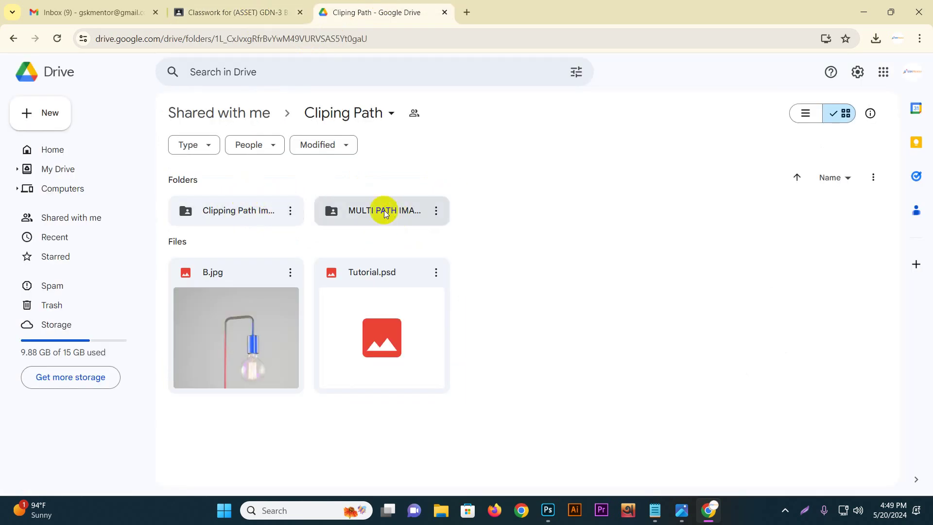
pyautogui.doubleClick(371, 209)
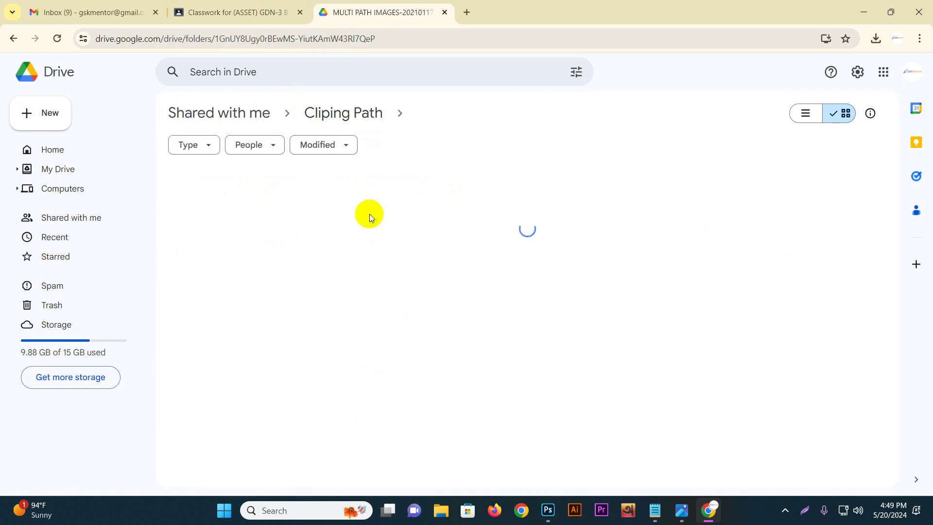
pyautogui.doubleClick(287, 211)
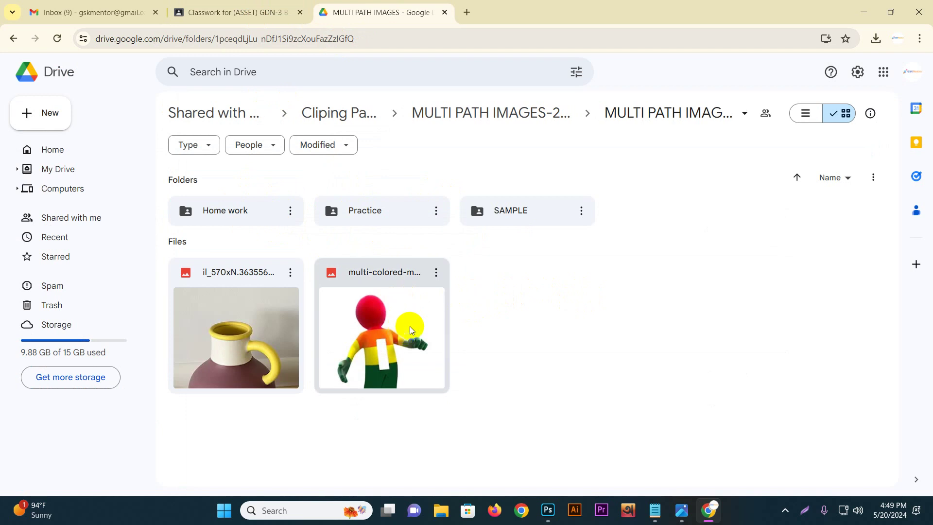
pyautogui.doubleClick(232, 214)
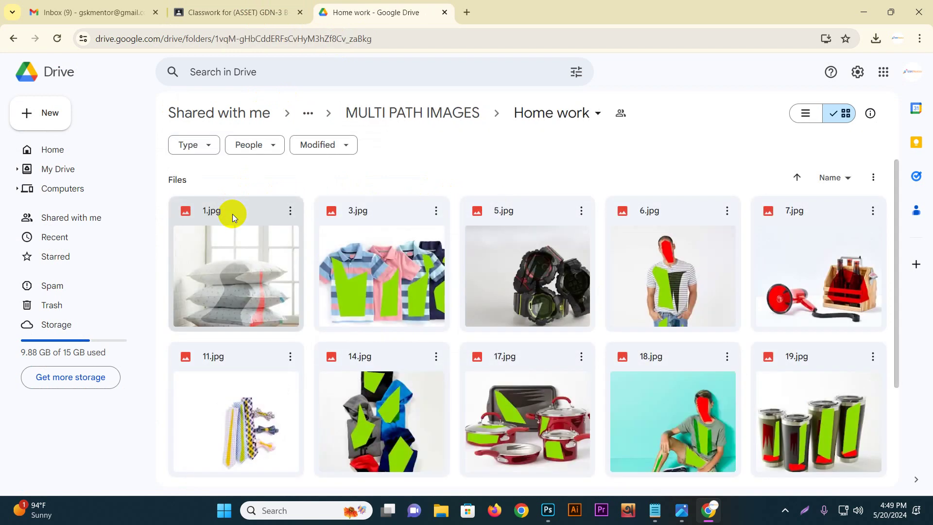
# - Look through the Home work images, open the pillow image 1.jpg and download it
pyautogui.scroll(-3, 232, 214)
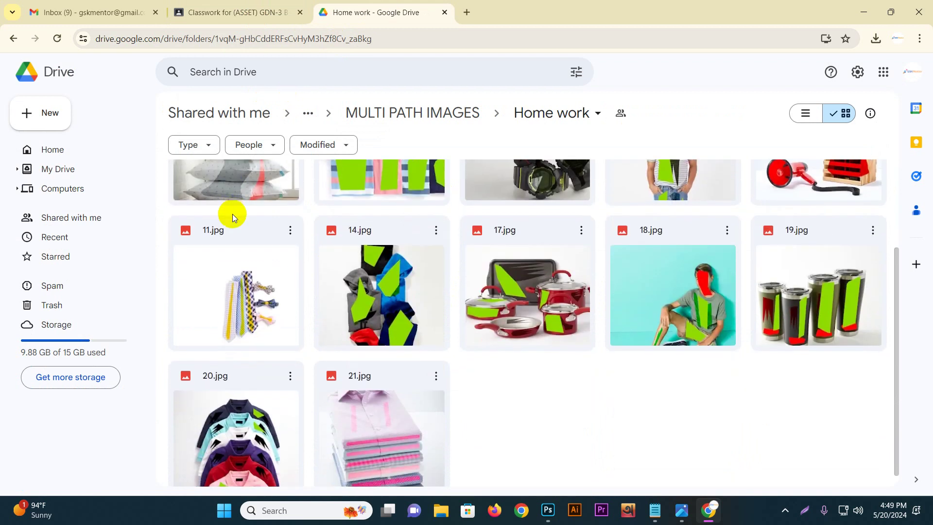
pyautogui.scroll(-1, 233, 214)
pyautogui.scroll(3, 232, 214)
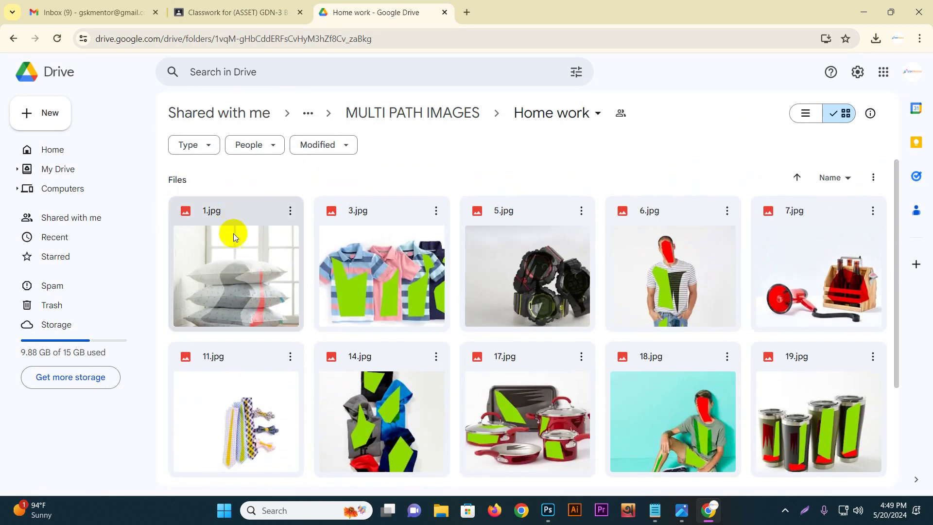
pyautogui.doubleClick(243, 272)
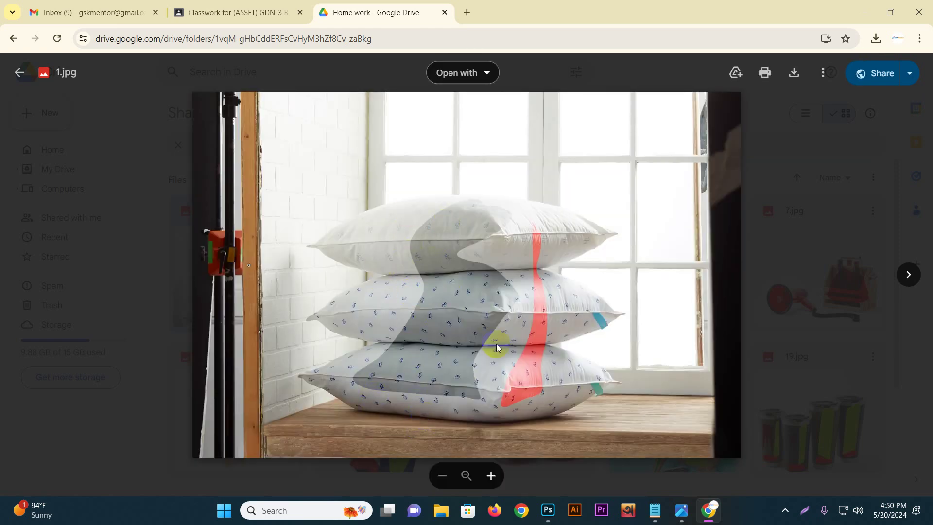
pyautogui.click(802, 78)
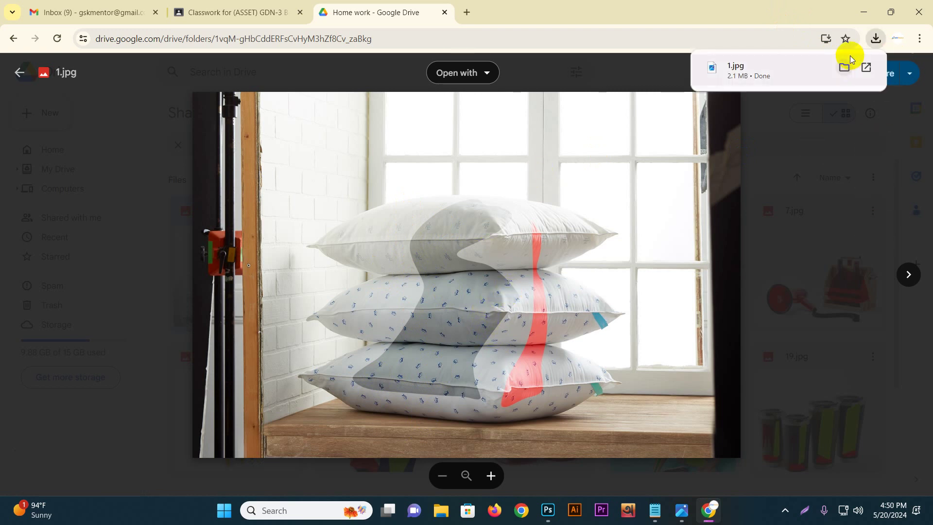
# - Open the downloaded 1.jpg in the image viewer and enlarge it to examine the stacked pillows
pyautogui.click(766, 79)
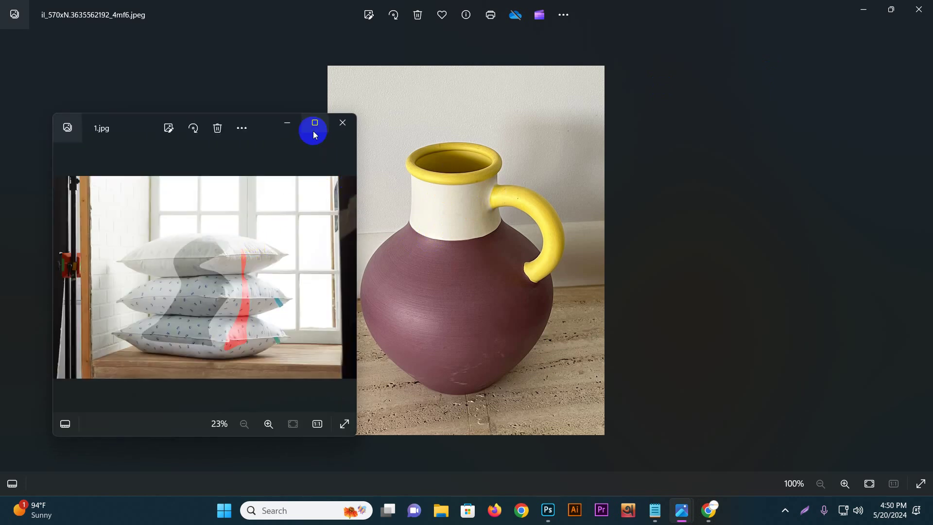
pyautogui.doubleClick(315, 143)
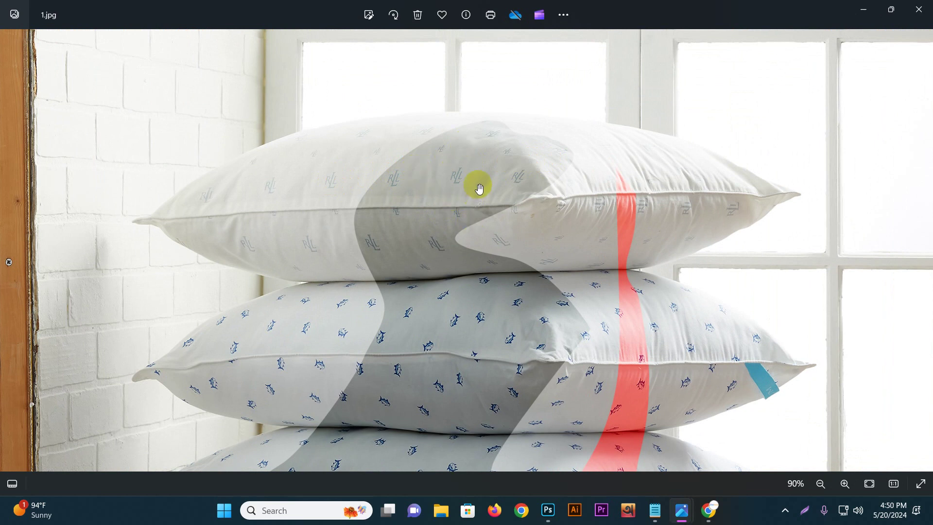
# - Switch to Photoshop, load the jug's Red path as a selection, and display the Outline and Red paths
pyautogui.click(539, 512)
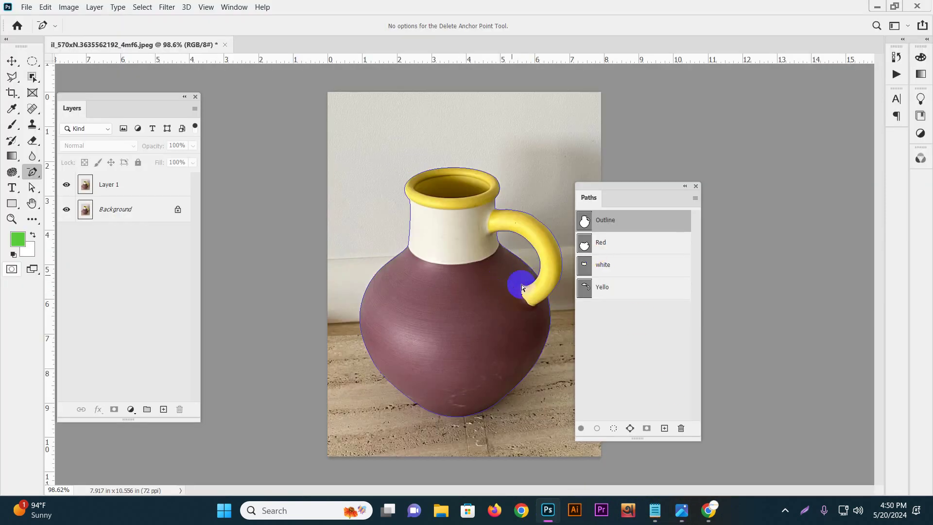
pyautogui.keyDown('ctrl'); pyautogui.click(585, 244); pyautogui.keyUp('ctrl')
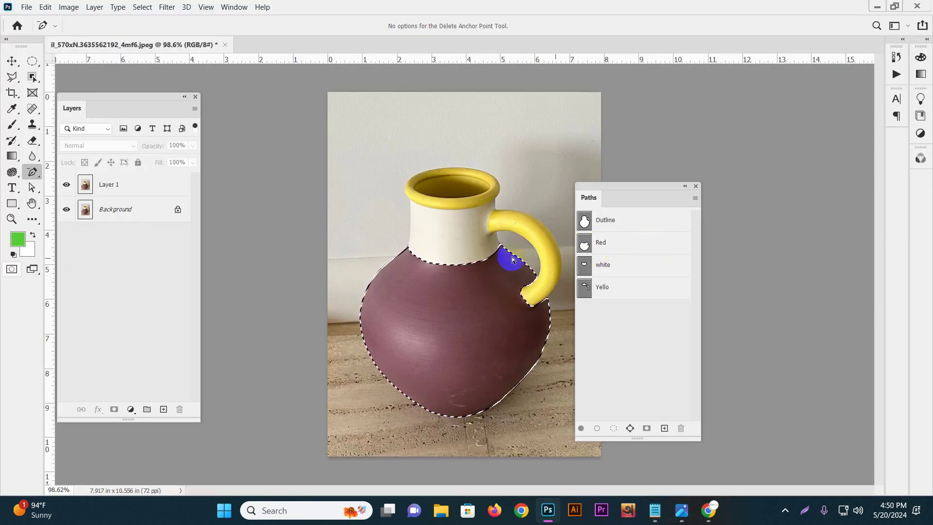
pyautogui.click(475, 288)
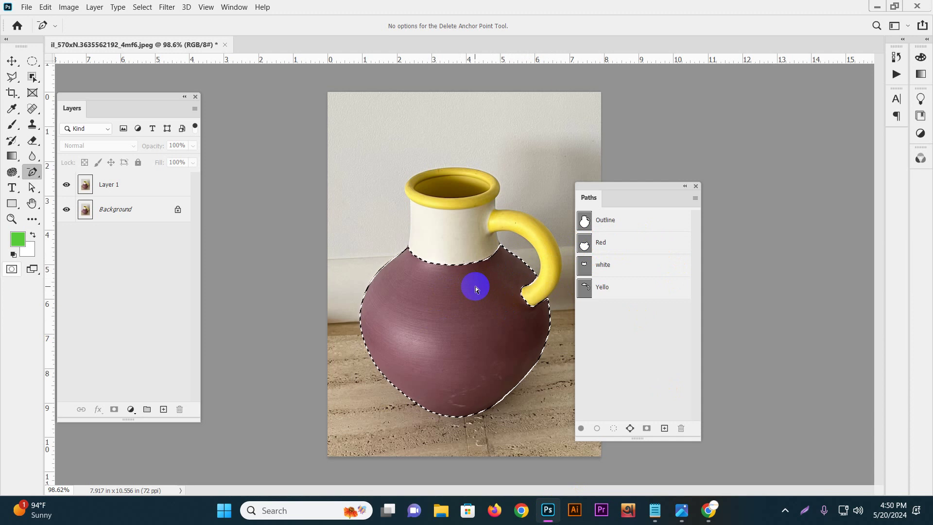
pyautogui.click(652, 216)
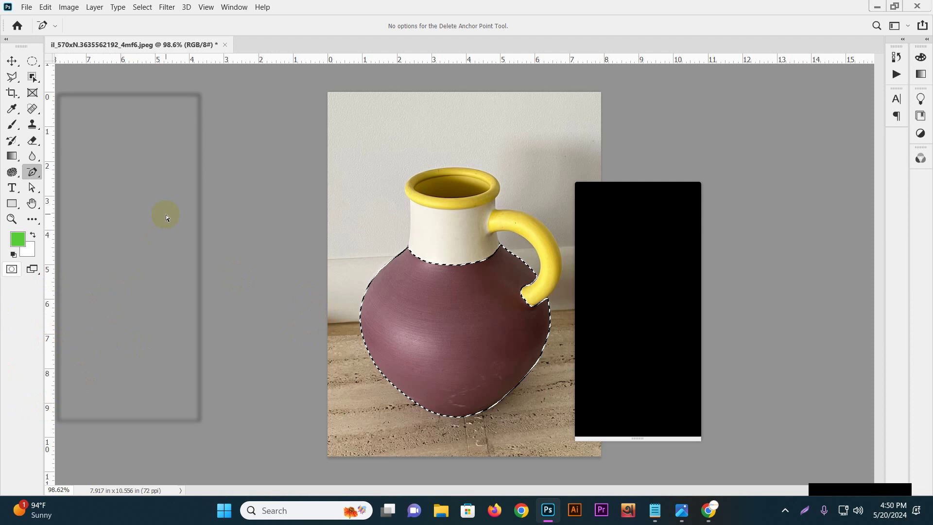
pyautogui.click(652, 234)
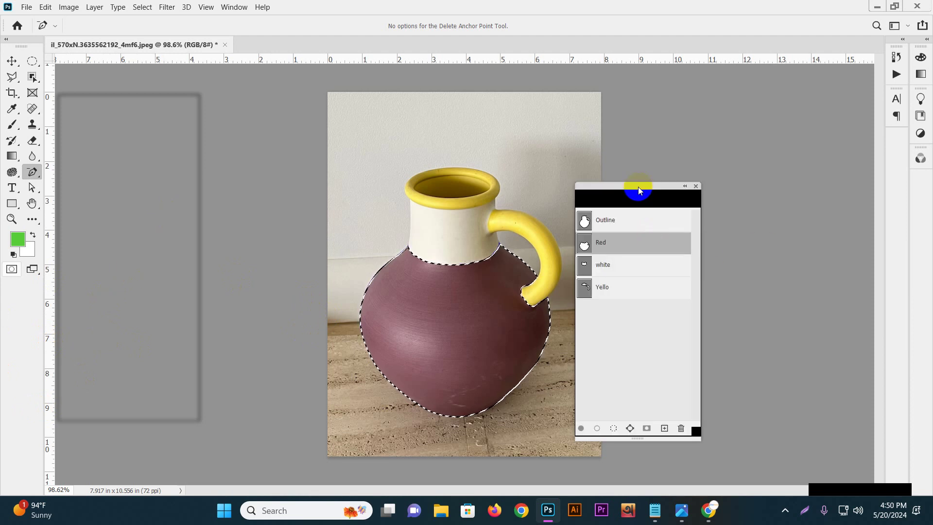
# - Move the Paths panel clear of the jug image and try to bring back the Layers panel
pyautogui.moveTo(639, 191); pyautogui.dragTo(754, 186)
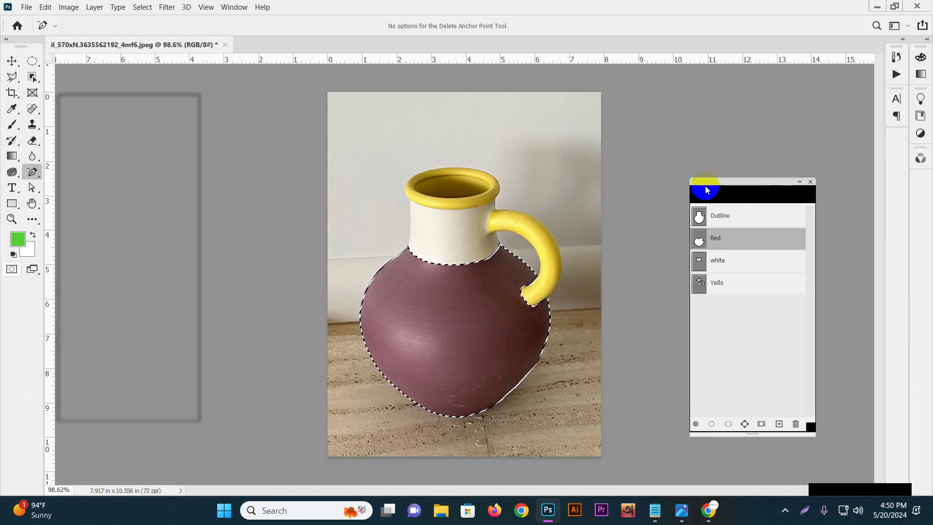
pyautogui.click(11, 61)
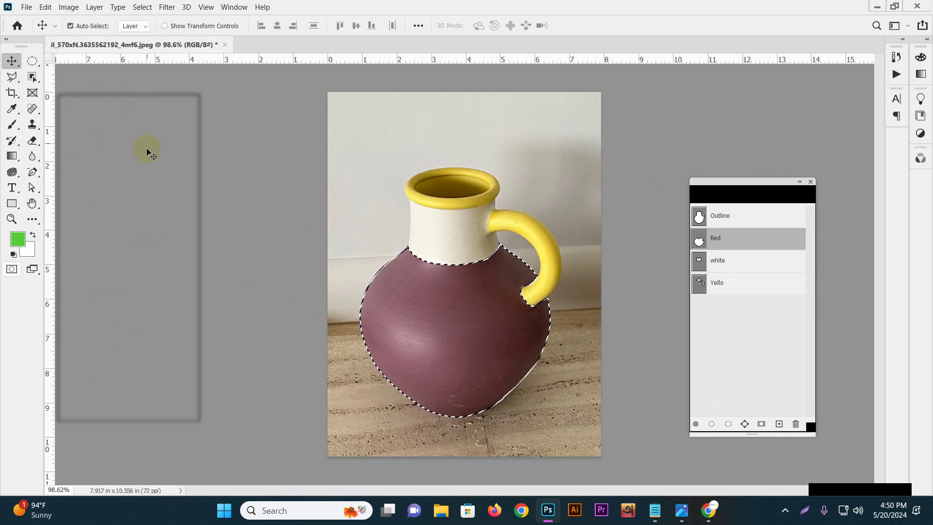
pyautogui.click(234, 7)
pyautogui.click(246, 246)
pyautogui.click(234, 6)
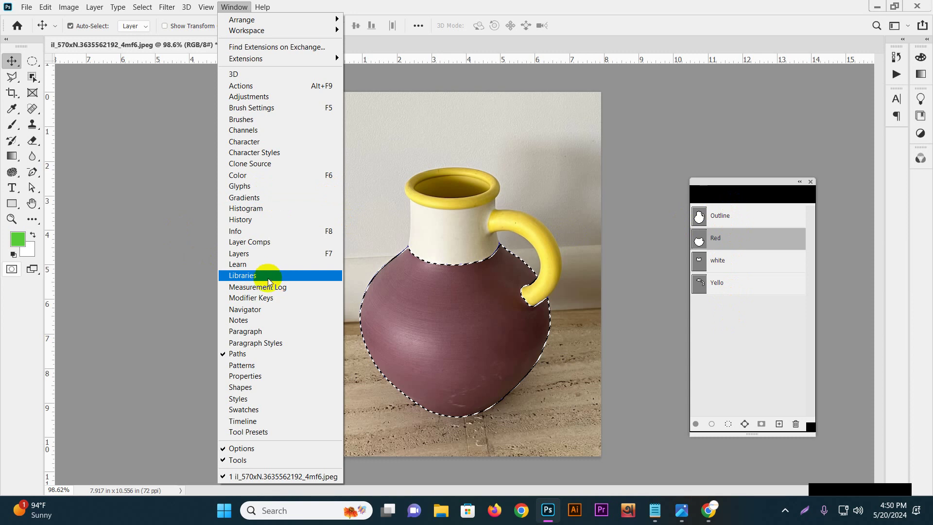
pyautogui.click(261, 254)
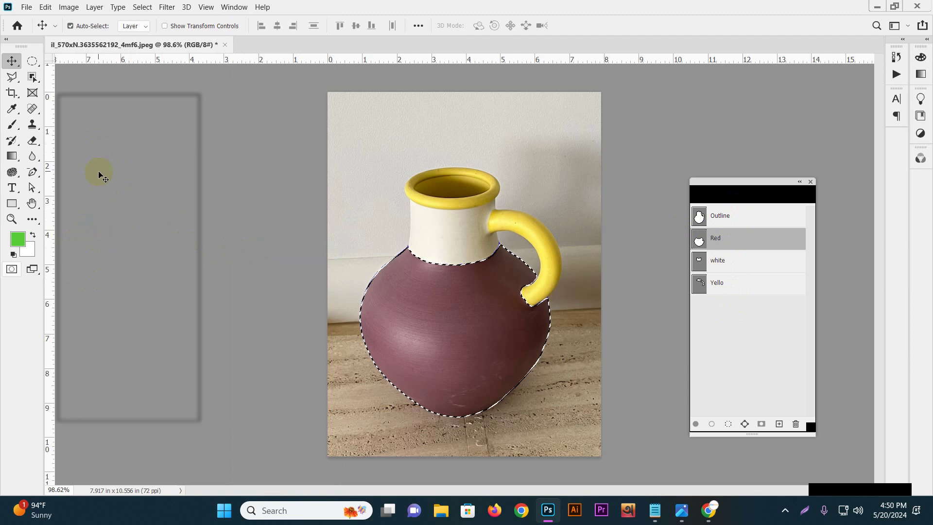
# - Save a JPEG copy of the jug image to the Desktop as il_570xN.3635562192_4mf6.jpg at quality 12, Baseline ("Standard")
pyautogui.hotkey('ctrl', 'shift', 's')
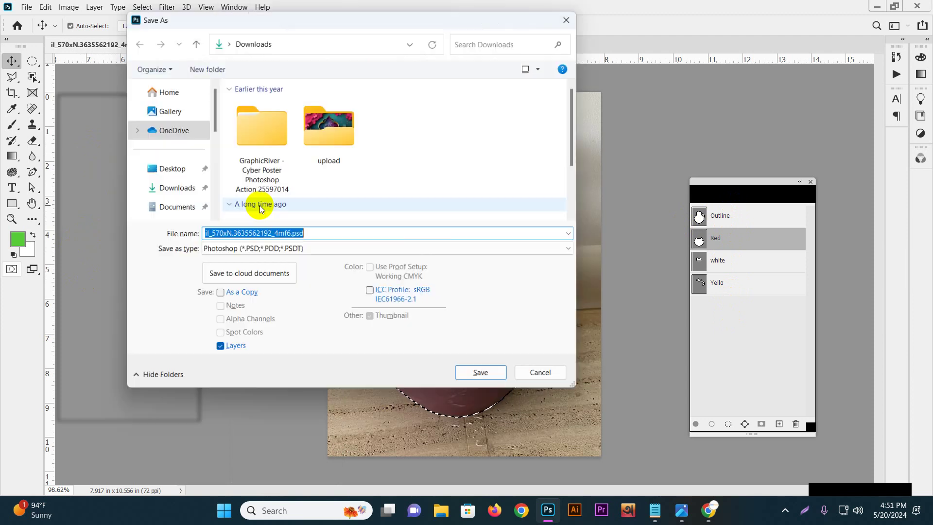
pyautogui.click(276, 252)
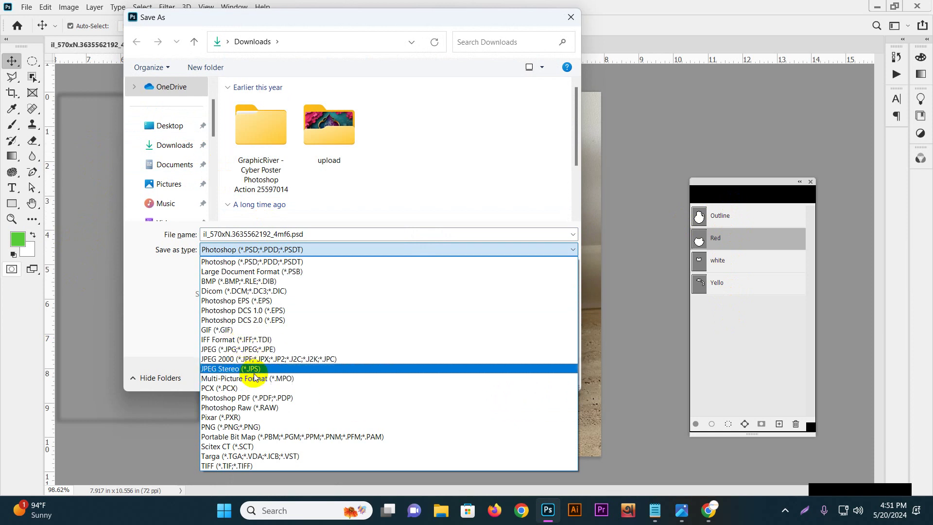
pyautogui.click(240, 349)
pyautogui.click(170, 126)
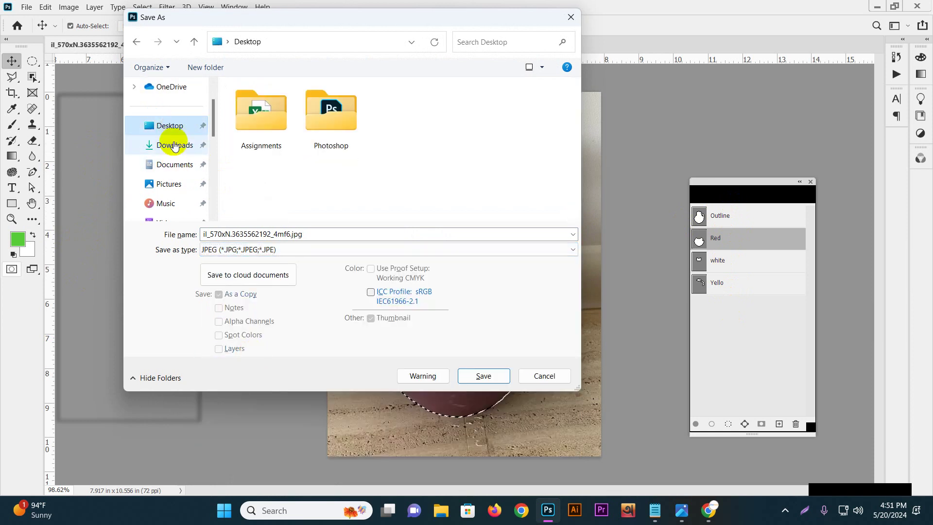
pyautogui.click(483, 374)
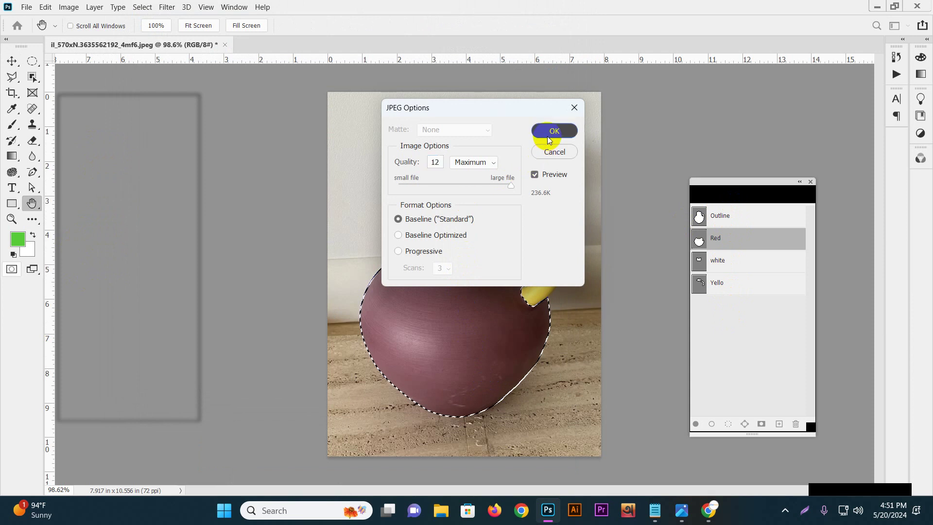
pyautogui.click(549, 134)
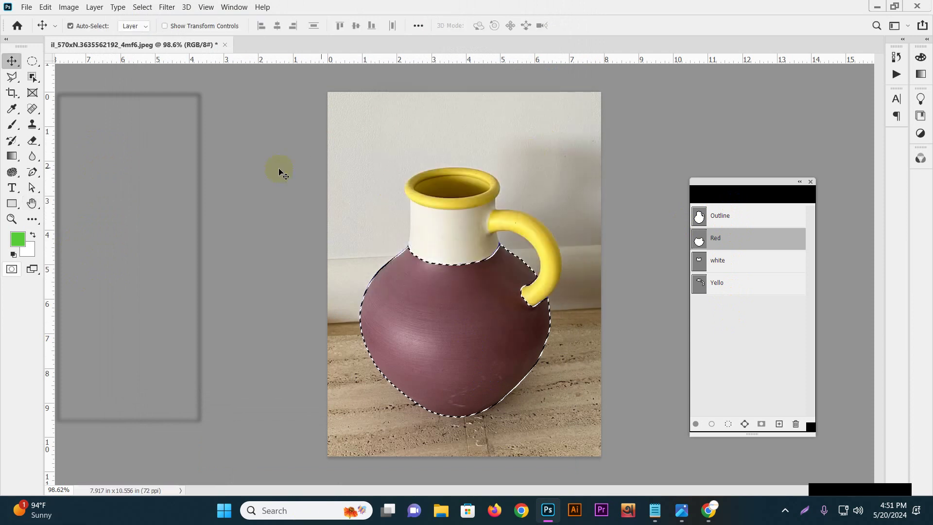
# - Close the jug document without saving and restart Photoshop, viewing the whole 1.jpg pillow image while it loads
pyautogui.click(225, 45)
pyautogui.click(468, 199)
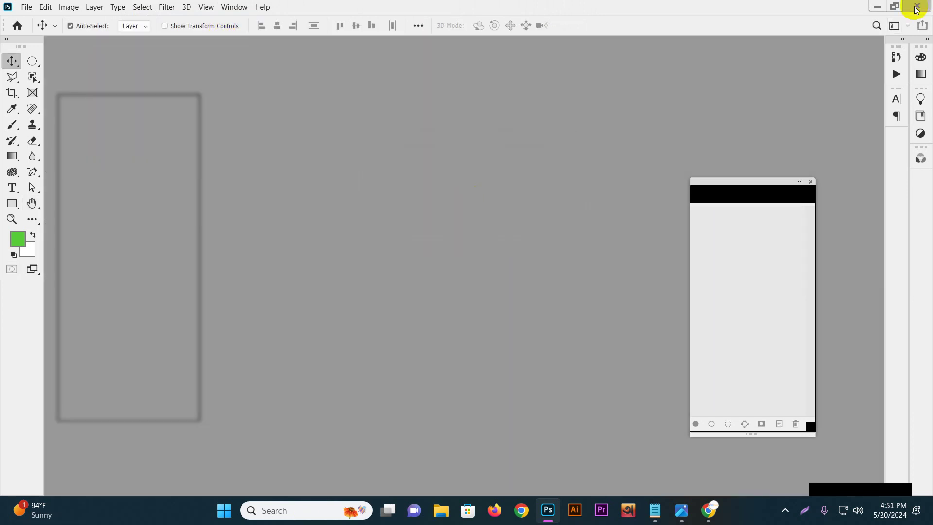
pyautogui.hotkey('alt', 'Tab')
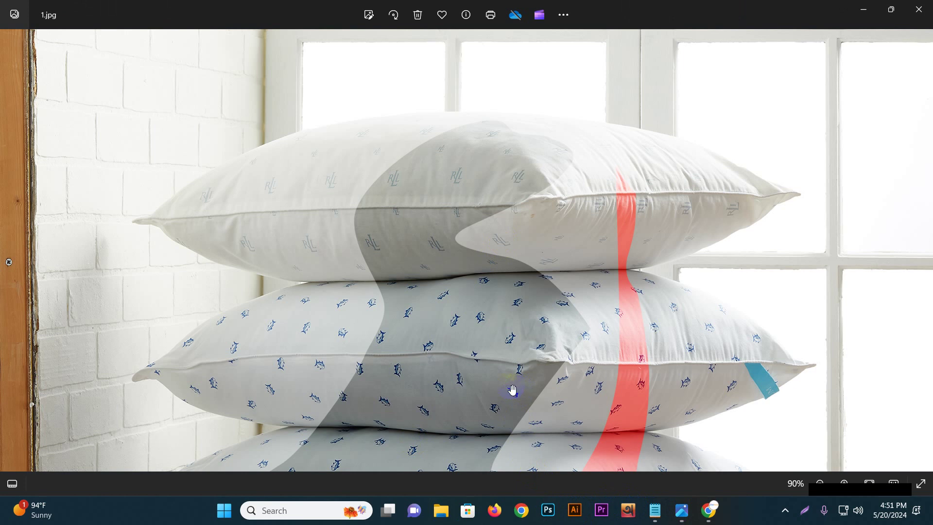
pyautogui.click(552, 510)
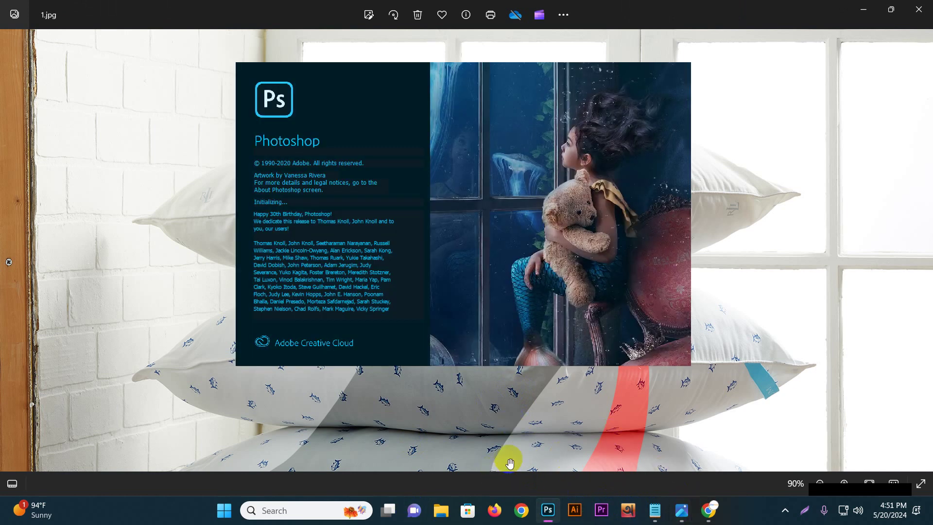
pyautogui.click(390, 280)
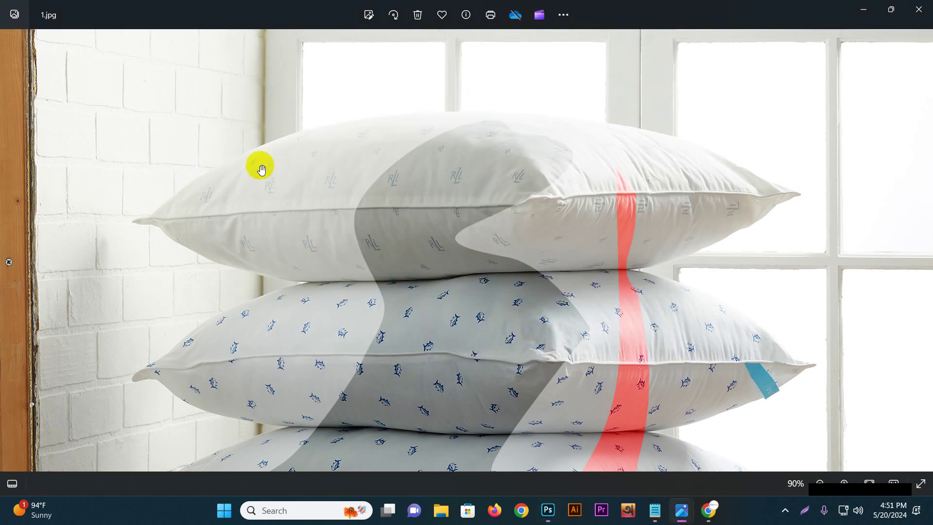
pyautogui.scroll(-3, 222, 177)
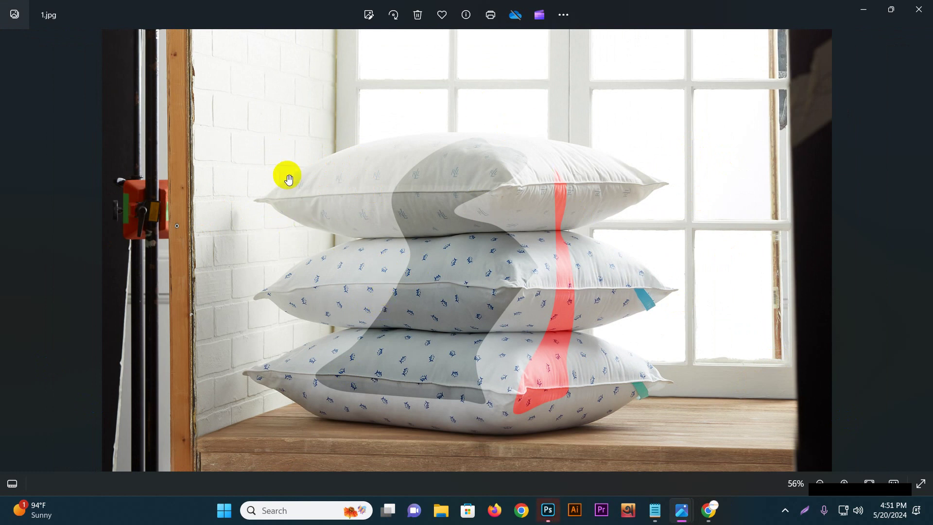
pyautogui.click(548, 510)
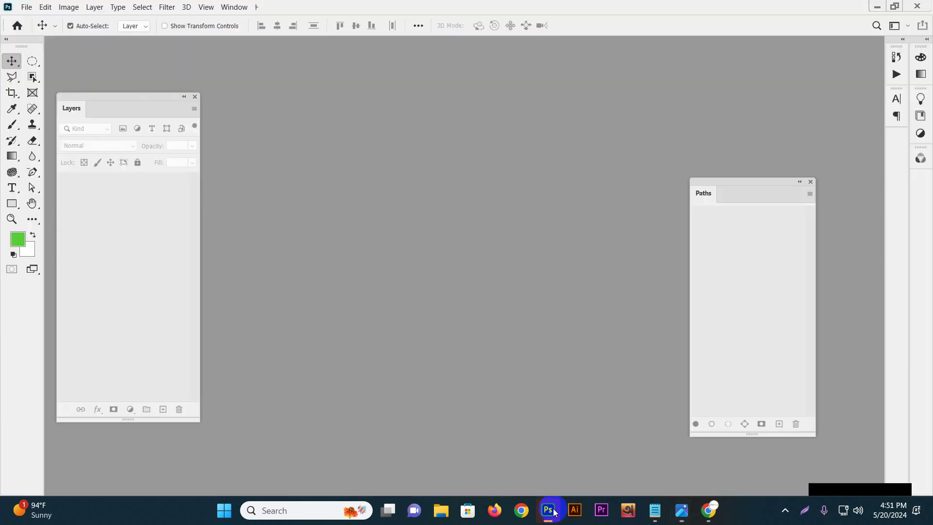
# - Open the saved JPEG copy il_570xN.3635562192_4mf6.jpg of the jug
pyautogui.click(26, 6)
pyautogui.click(37, 28)
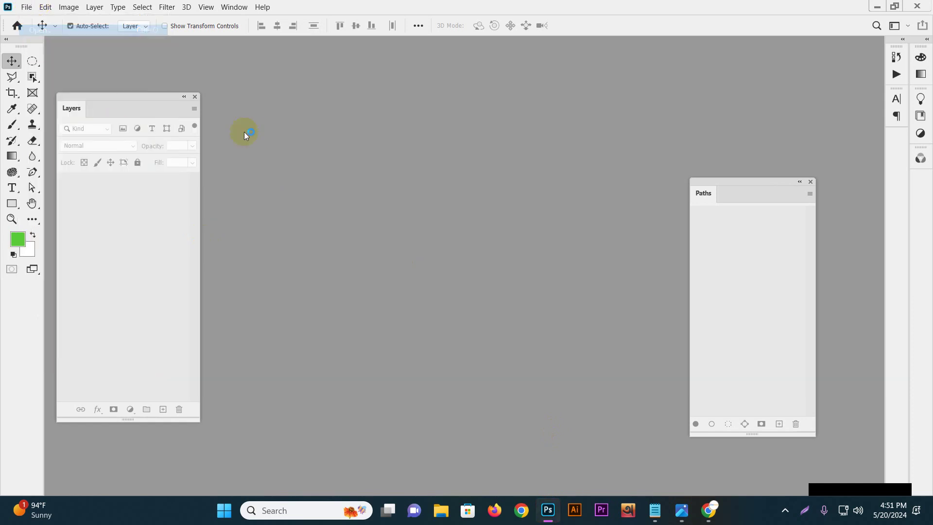
pyautogui.doubleClick(469, 162)
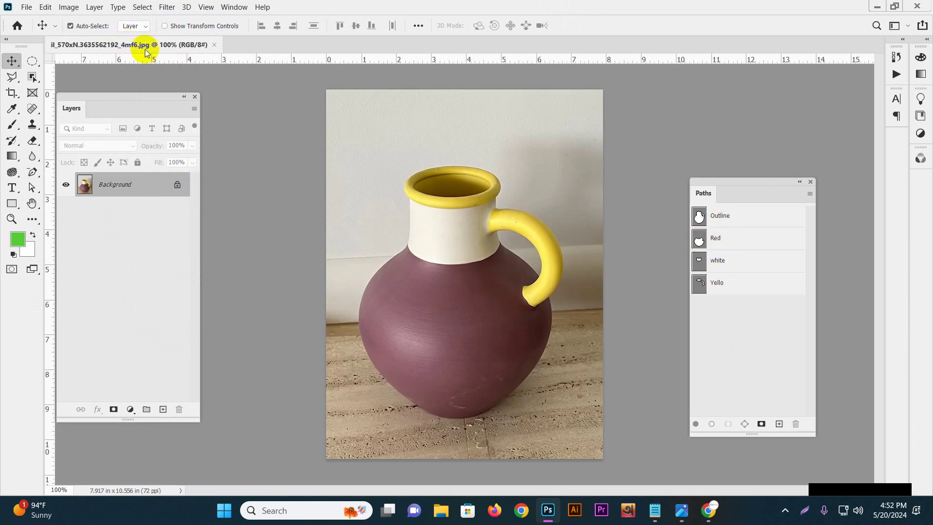
# - Display the Outline, Red, white and Yello paths one by one to check them in the JPEG copy
pyautogui.click(739, 220)
pyautogui.click(739, 241)
pyautogui.click(737, 261)
pyautogui.click(734, 291)
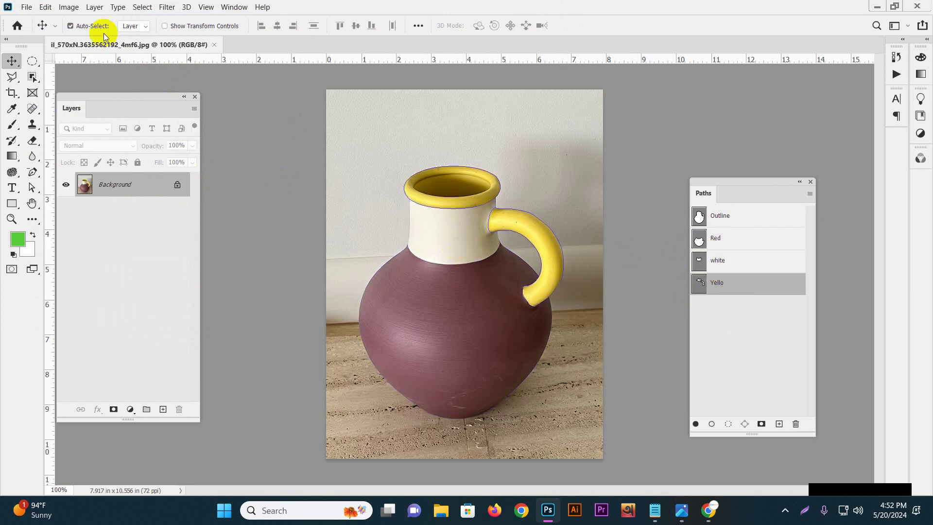
# - Open the downloaded pillow image 1.jpg as a second document
pyautogui.moveTo(683, 509)
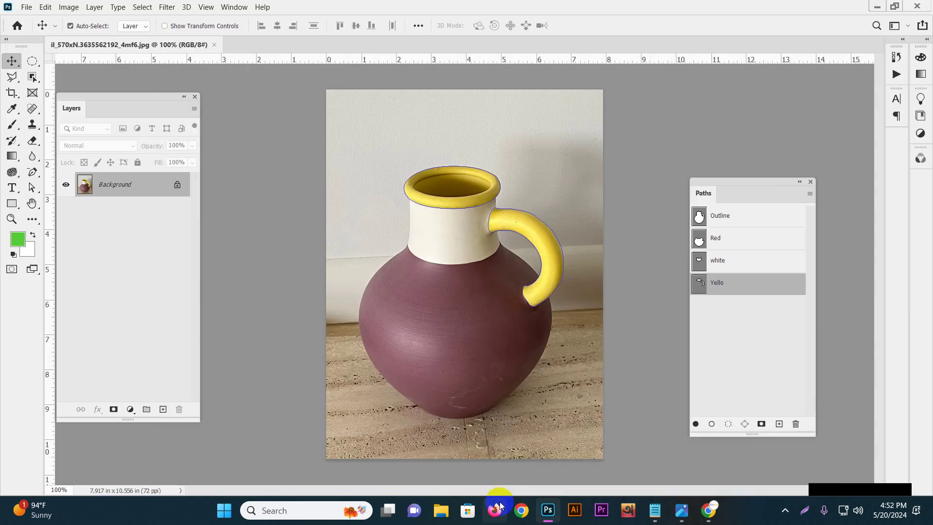
pyautogui.click(26, 7)
pyautogui.click(30, 30)
pyautogui.click(173, 144)
pyautogui.click(253, 139)
pyautogui.doubleClick(253, 139)
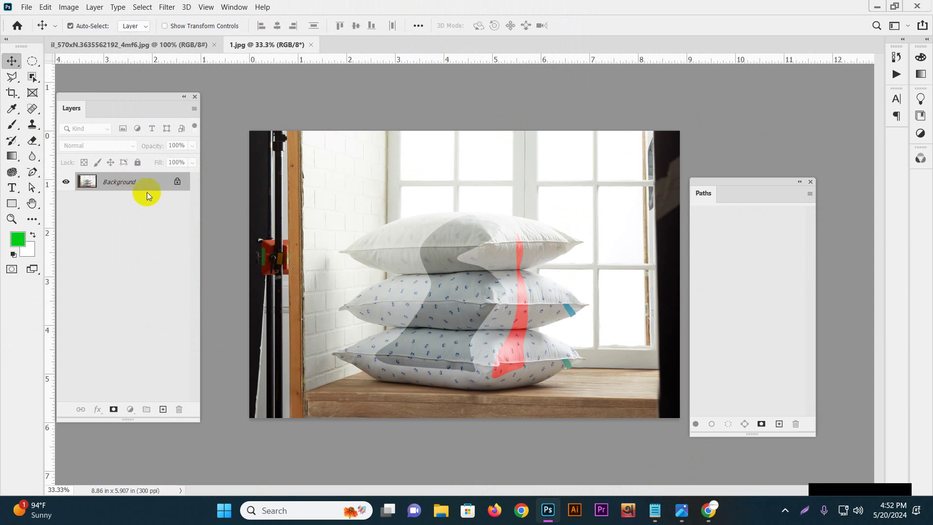
# - Duplicate the pillow image's Background layer and move the Paths panel away from the pillows
pyautogui.hotkey('ctrl', 'j')
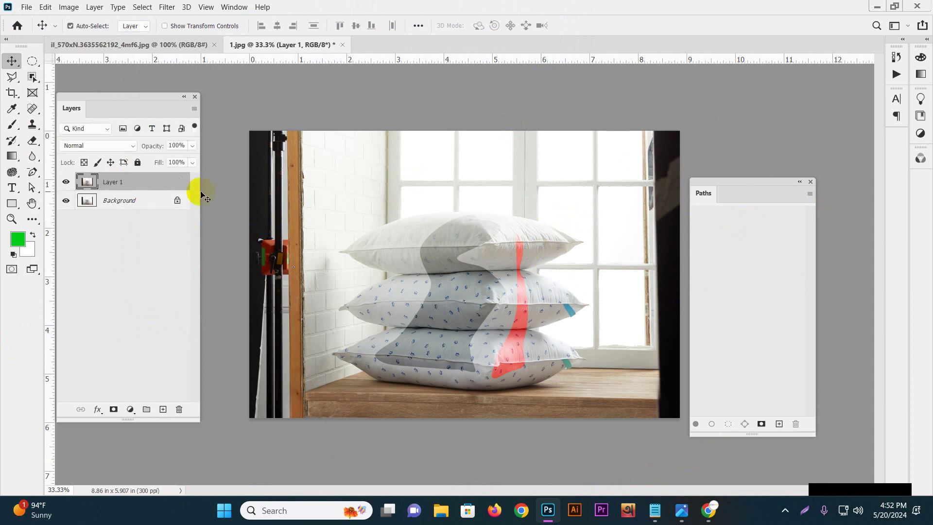
pyautogui.scroll(2, 503, 272)
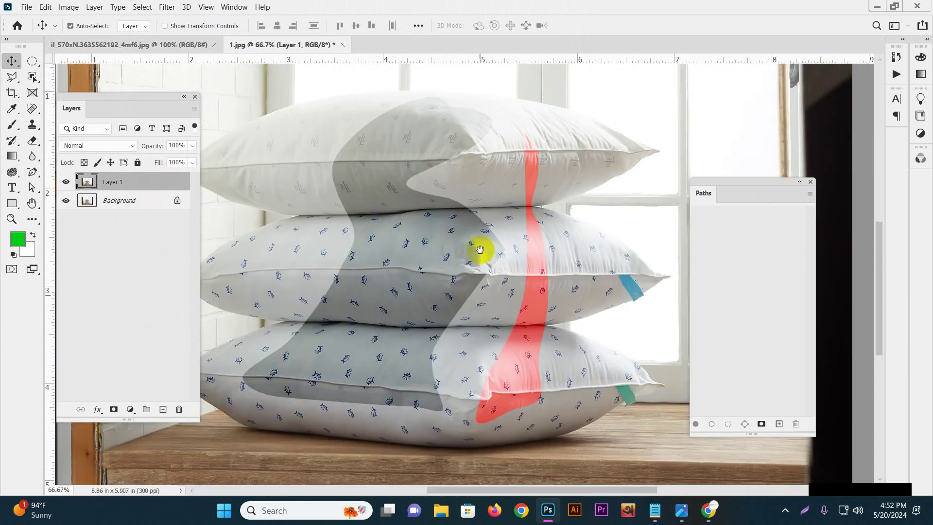
pyautogui.moveTo(760, 194); pyautogui.dragTo(792, 168)
pyautogui.moveTo(468, 244); pyautogui.dragTo(567, 211)
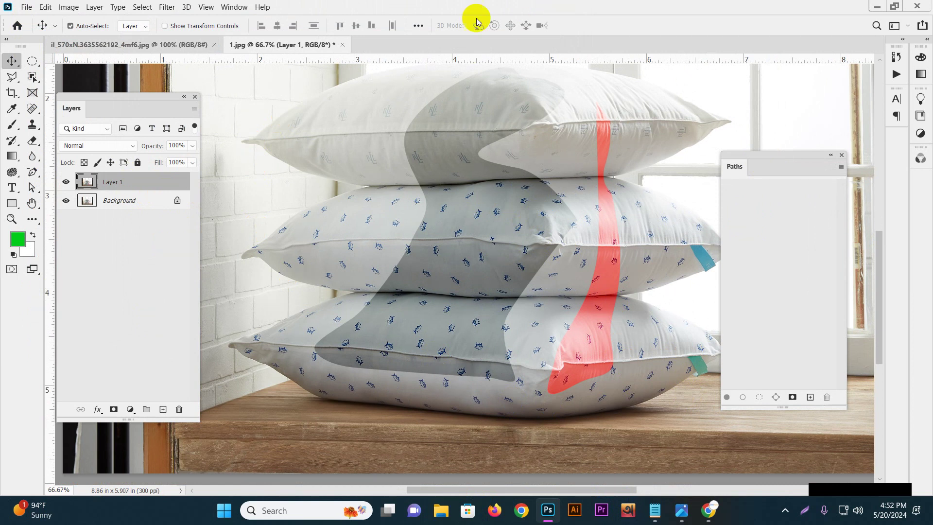
# - Return to the jug document, display the Outline and Red paths, and load the Red path as a selection
pyautogui.click(132, 45)
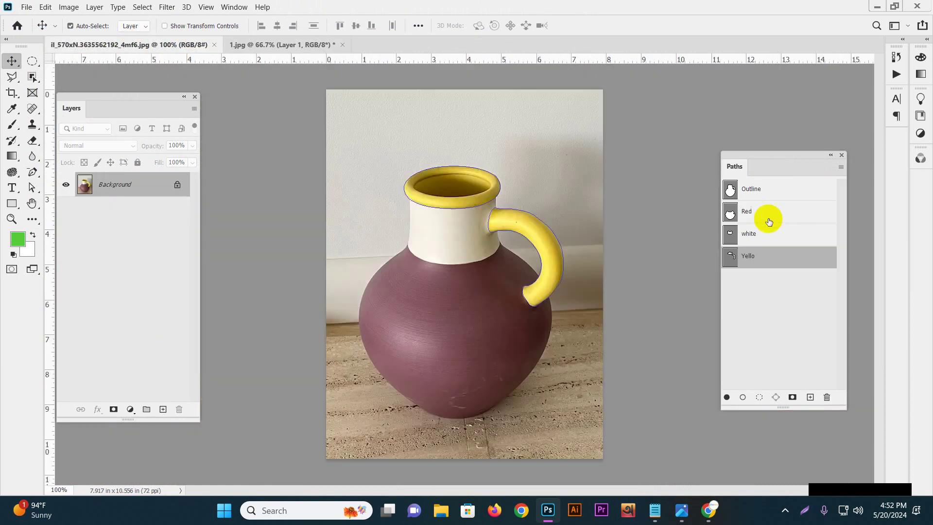
pyautogui.click(753, 188)
pyautogui.click(744, 211)
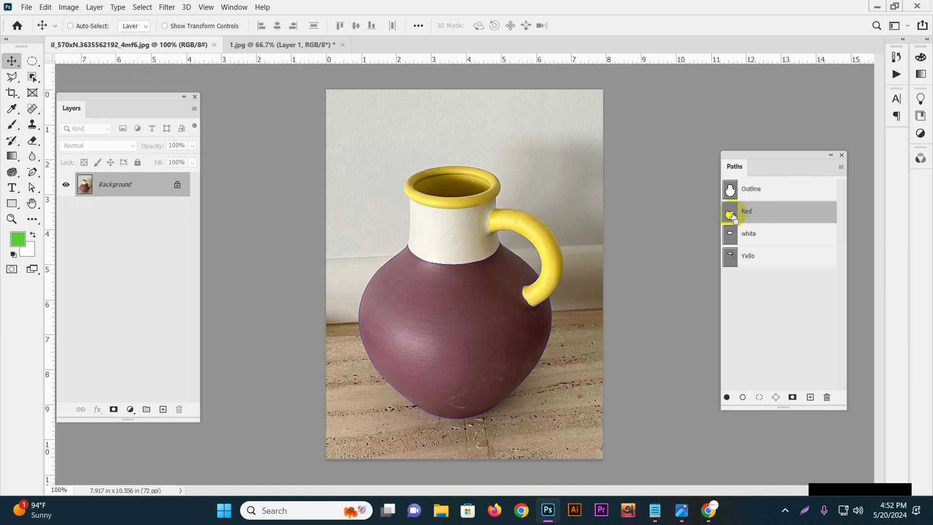
pyautogui.keyDown('ctrl'); pyautogui.click(730, 214); pyautogui.keyUp('ctrl')
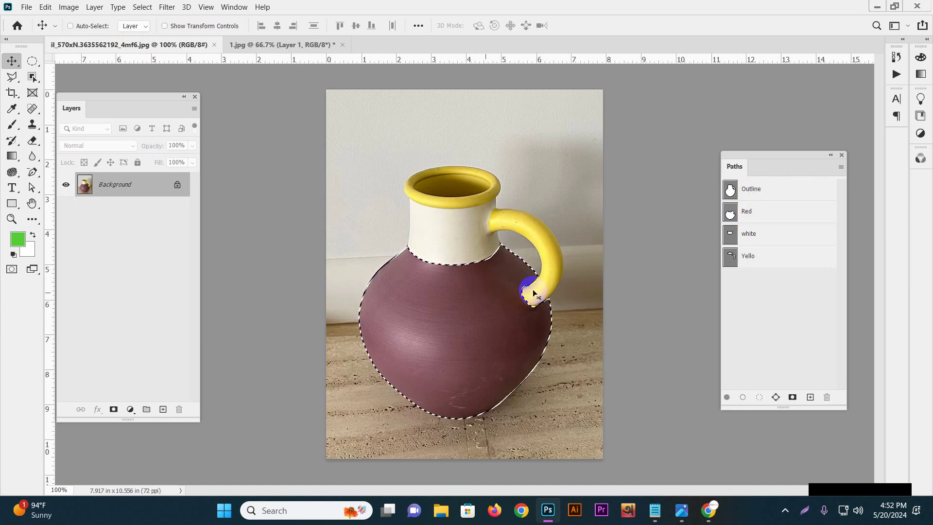
# - Add a Hue/Saturation adjustment to the selected jug body, enable Colorize and shift the hue to teal green
pyautogui.click(130, 409)
pyautogui.click(166, 293)
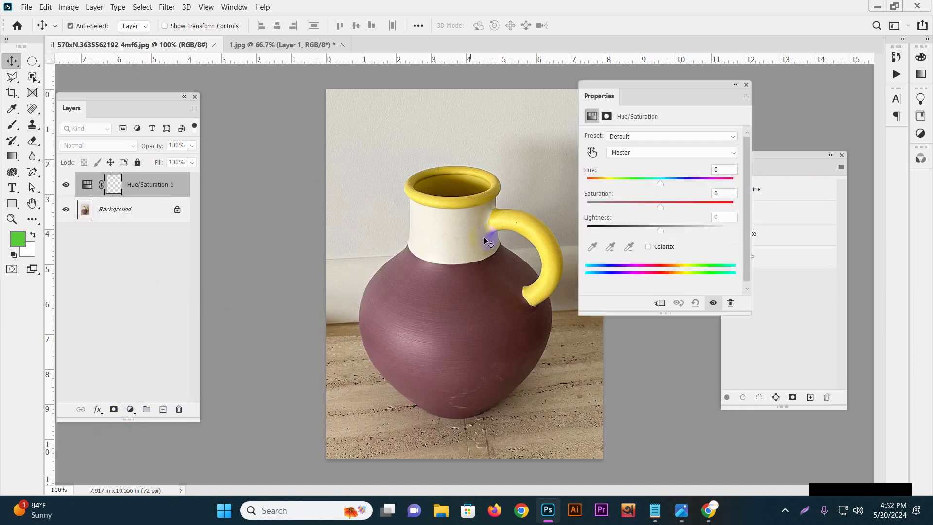
pyautogui.click(651, 248)
pyautogui.moveTo(631, 182); pyautogui.dragTo(651, 181)
pyautogui.click(746, 85)
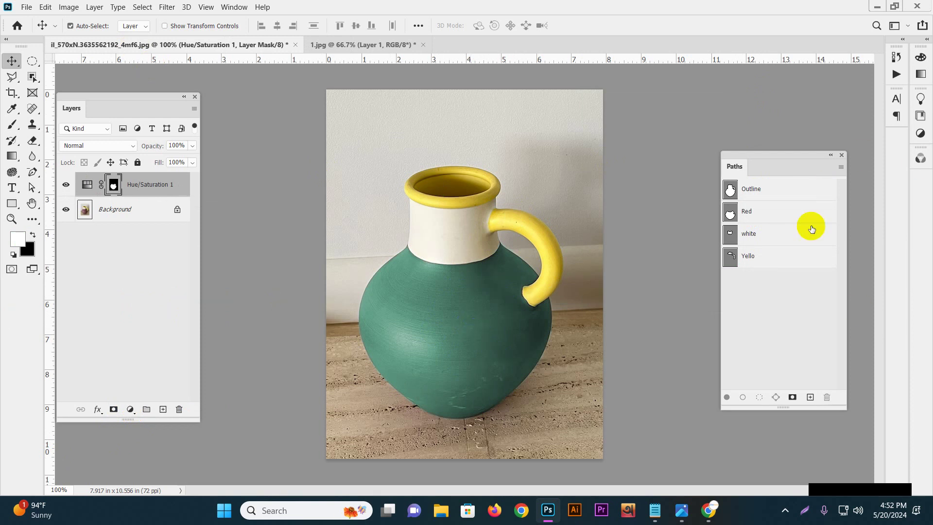
# - Load the Yello path as a selection and add a colorized Hue/Saturation adjustment above Background, setting Lightness to +22
pyautogui.keyDown('ctrl'); pyautogui.click(730, 256); pyautogui.keyUp('ctrl')
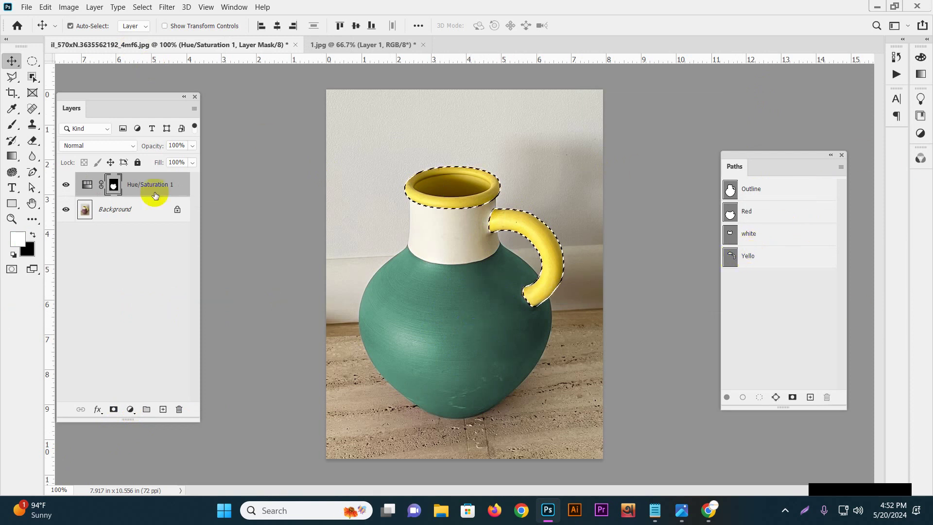
pyautogui.click(110, 213)
pyautogui.click(131, 411)
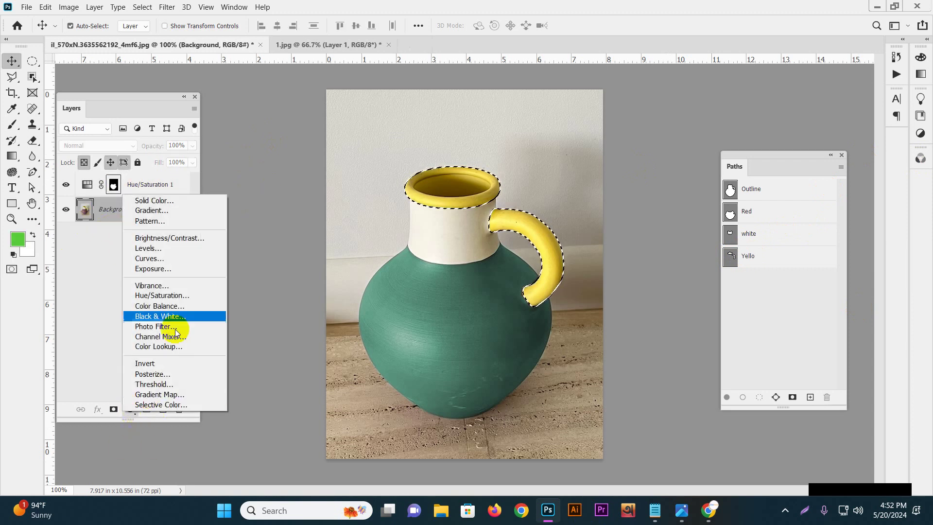
pyautogui.click(177, 295)
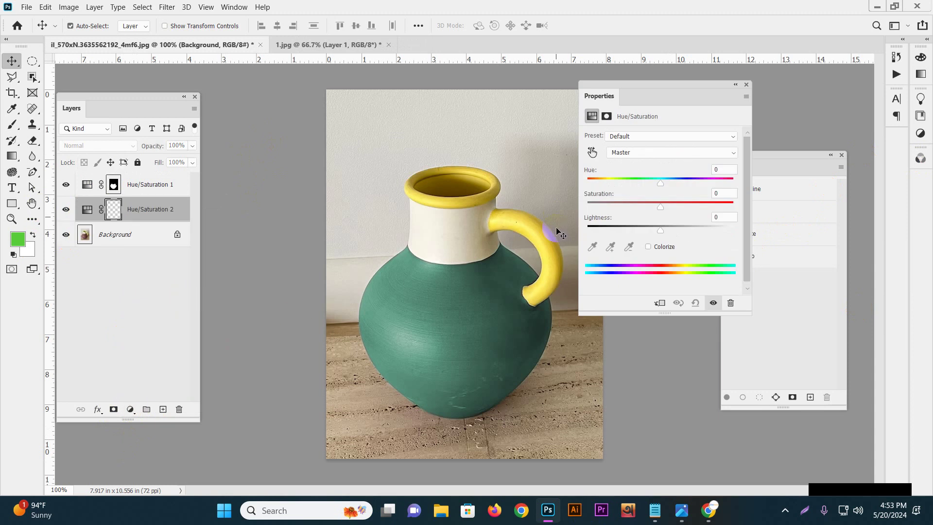
pyautogui.click(661, 246)
pyautogui.moveTo(661, 231); pyautogui.dragTo(675, 231)
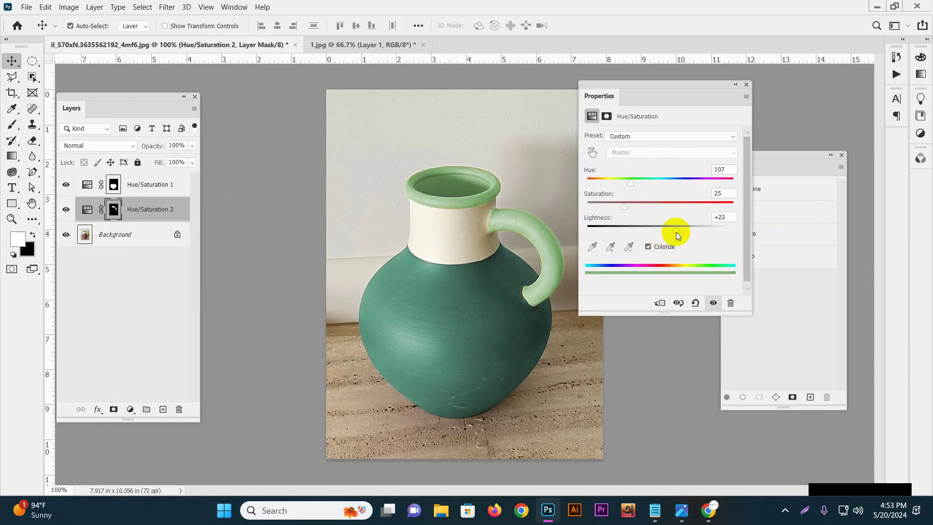
pyautogui.click(746, 84)
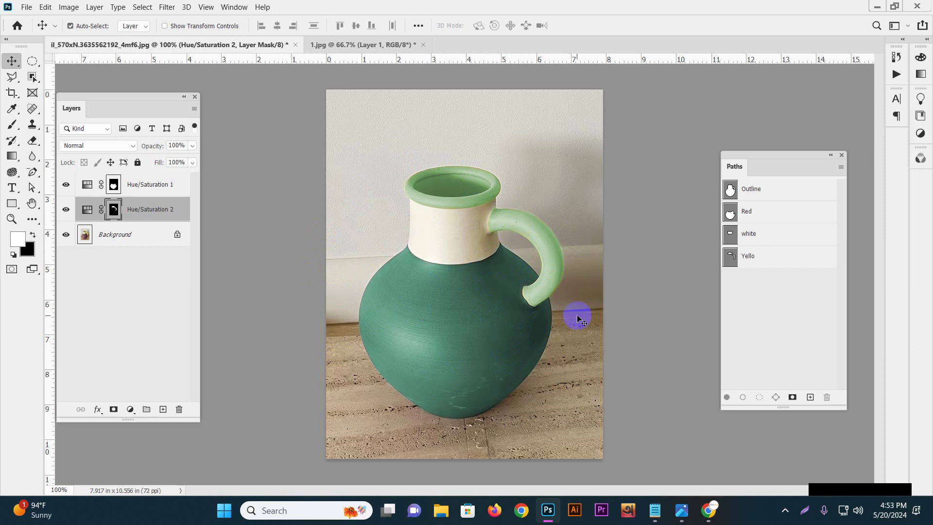
# - Switch to 1.jpg and start a Pen tool path along the lower-left edge of the bottom pillow
pyautogui.click(375, 43)
pyautogui.click(272, 44)
pyautogui.click(358, 43)
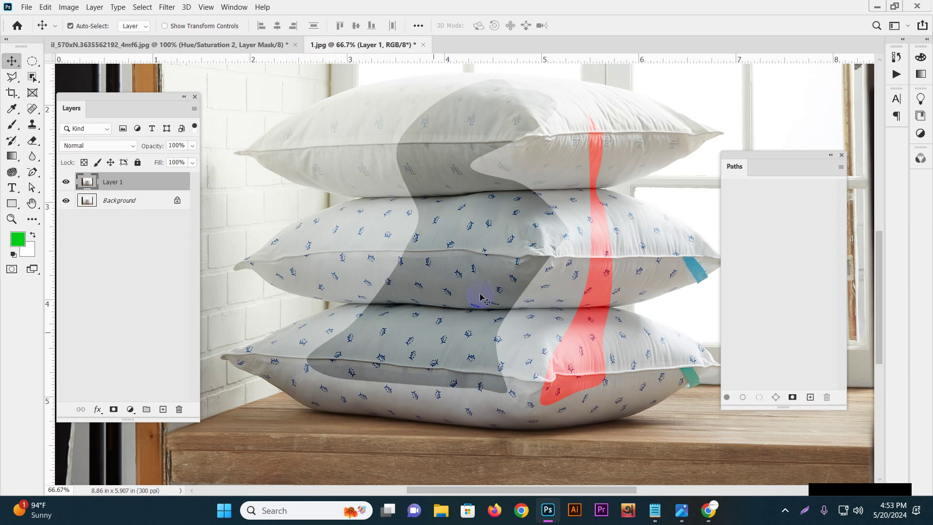
pyautogui.rightClick(32, 172)
pyautogui.click(82, 169)
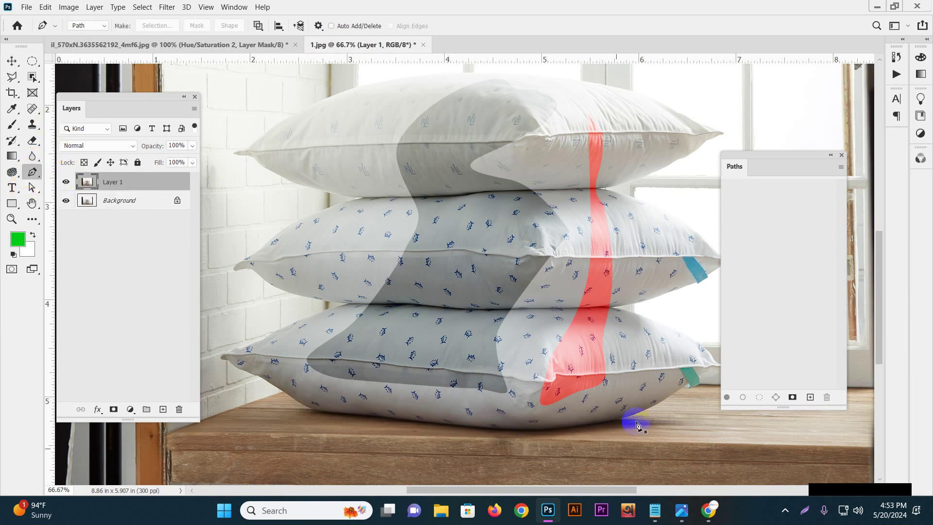
pyautogui.click(323, 414)
pyautogui.moveTo(314, 414); pyautogui.dragTo(466, 306)
pyautogui.moveTo(472, 343); pyautogui.dragTo(394, 321)
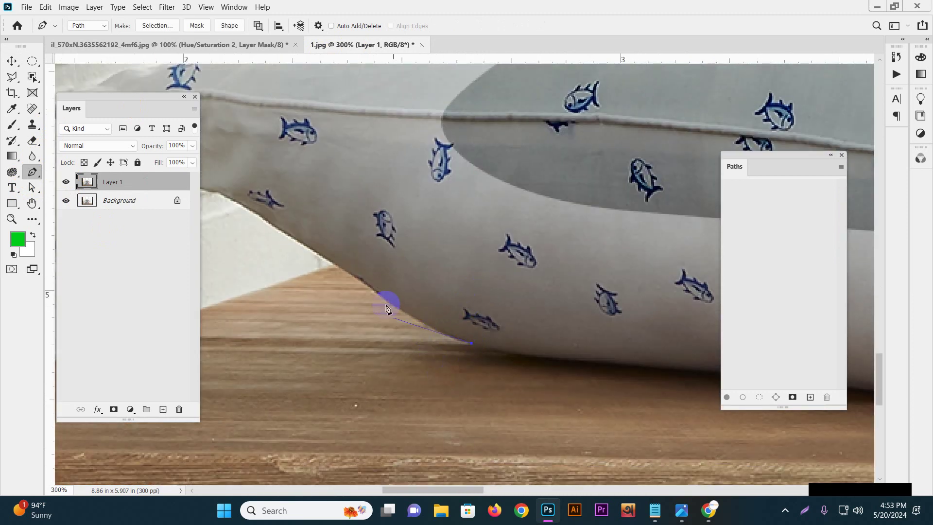
pyautogui.click(387, 299)
pyautogui.moveTo(379, 288); pyautogui.dragTo(354, 277)
# - Continue the path up the bottom pillow's underside and around the tip of its left corner
pyautogui.moveTo(277, 229); pyautogui.dragTo(542, 260)
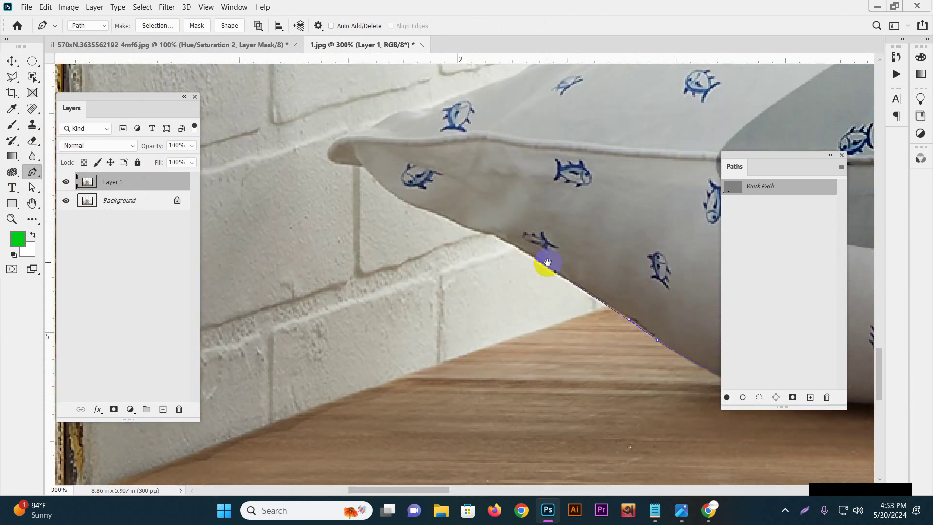
pyautogui.moveTo(498, 239); pyautogui.dragTo(472, 240)
pyautogui.click(481, 233)
pyautogui.click(446, 217)
pyautogui.click(400, 200)
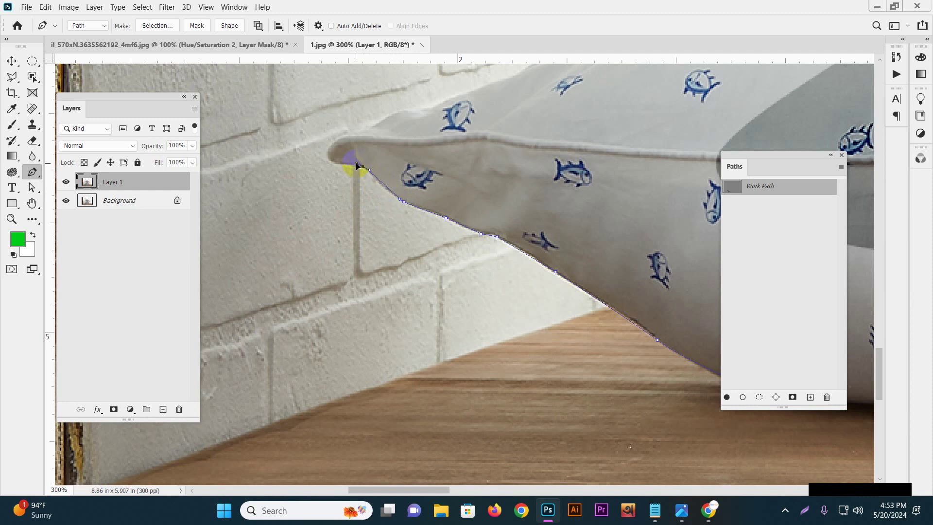
pyautogui.moveTo(397, 178); pyautogui.dragTo(395, 218)
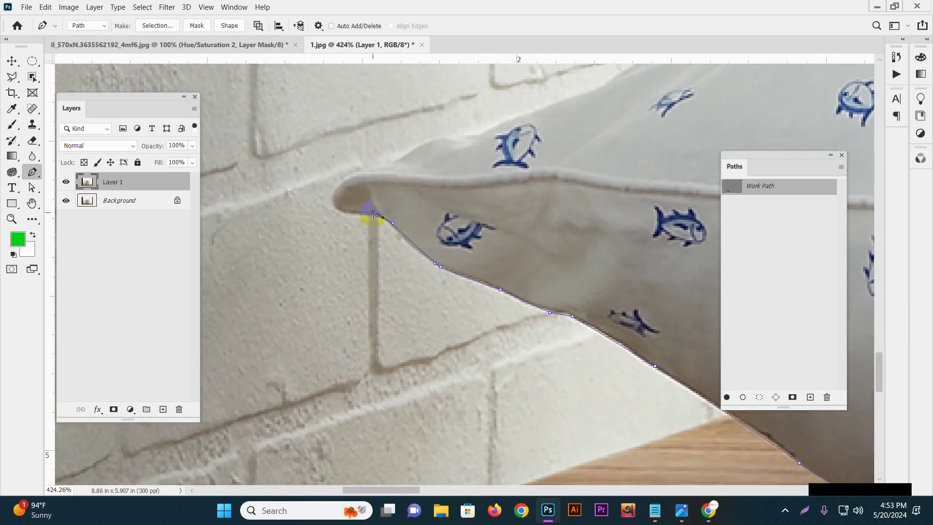
pyautogui.click(336, 202)
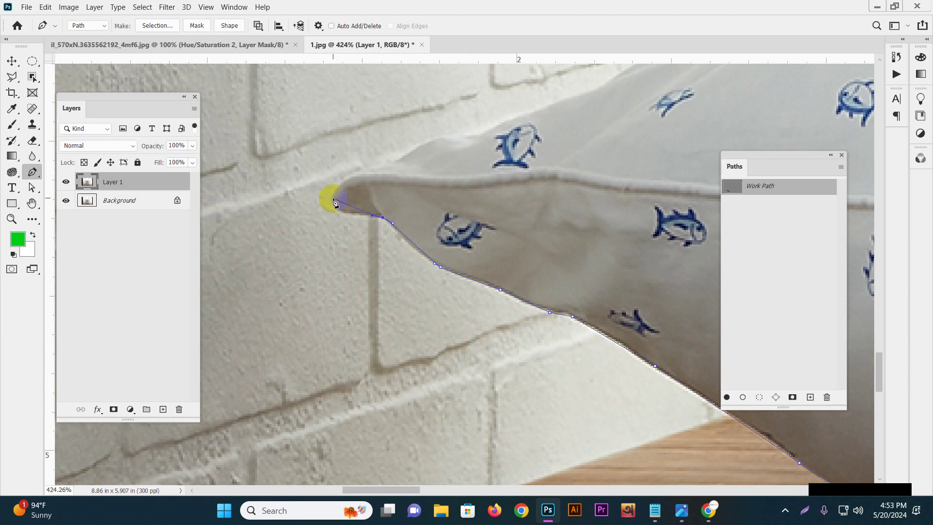
pyautogui.moveTo(332, 203); pyautogui.dragTo(330, 192)
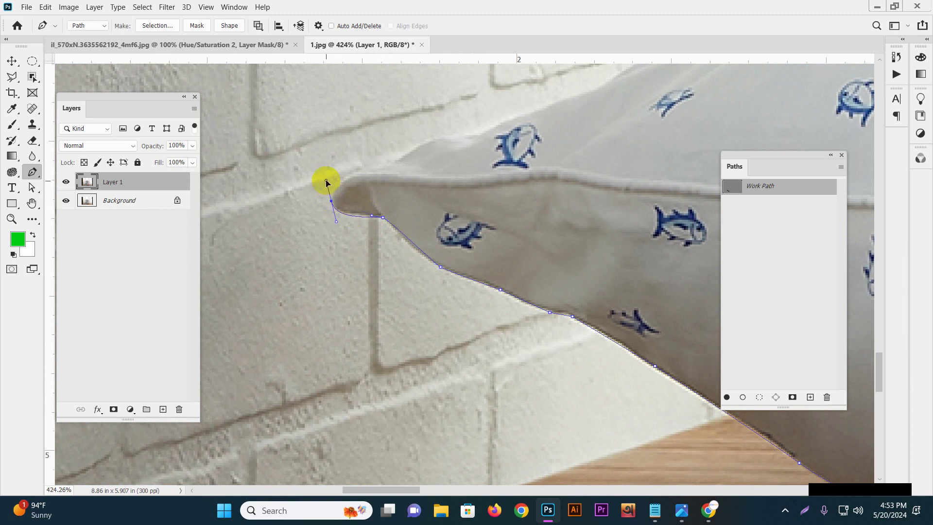
# - Trace from the bottom pillow's left tip along the first curves of its upper-left edge
pyautogui.moveTo(364, 175); pyautogui.dragTo(334, 262)
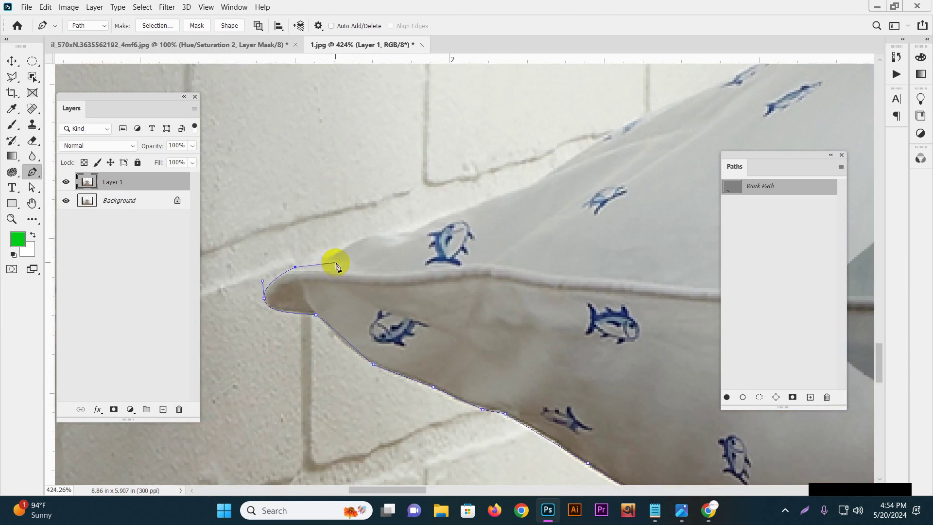
pyautogui.moveTo(340, 258); pyautogui.dragTo(330, 276)
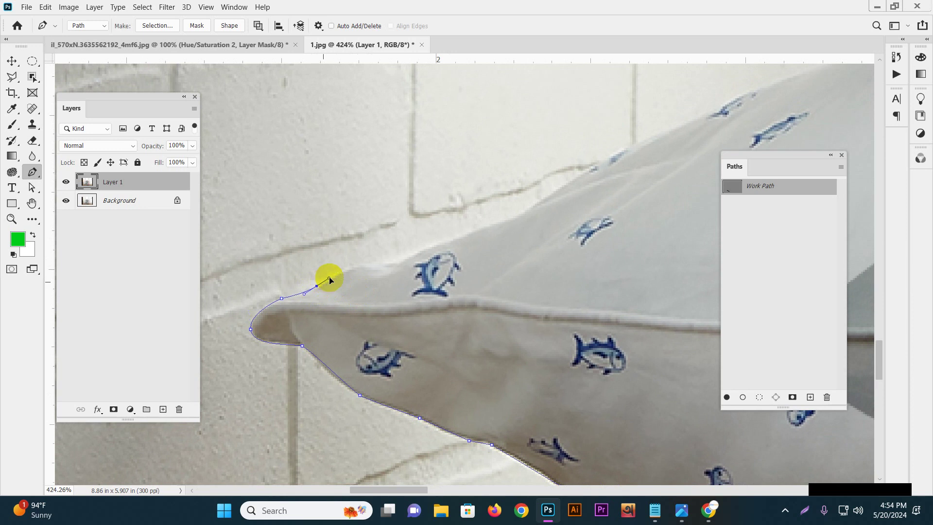
pyautogui.moveTo(389, 263); pyautogui.dragTo(426, 262)
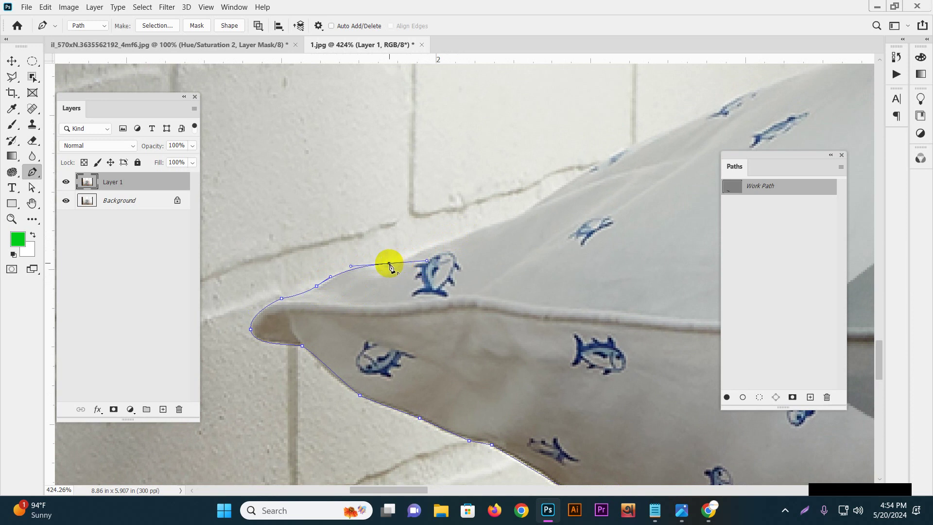
pyautogui.click(389, 264)
pyautogui.moveTo(424, 250); pyautogui.dragTo(432, 241)
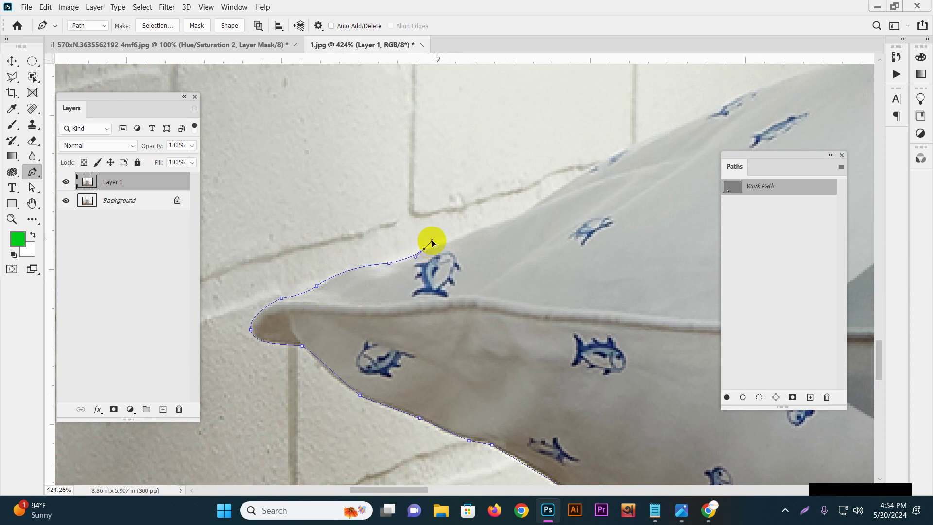
pyautogui.click(473, 233)
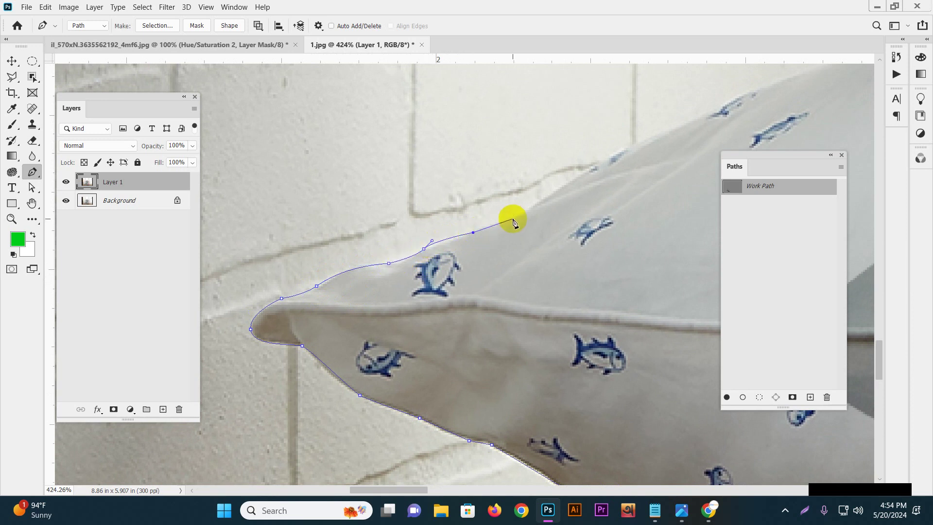
# - Extend the path along the bottom pillow's upper edge to the crease where it meets the middle pillow
pyautogui.moveTo(525, 215); pyautogui.dragTo(460, 279)
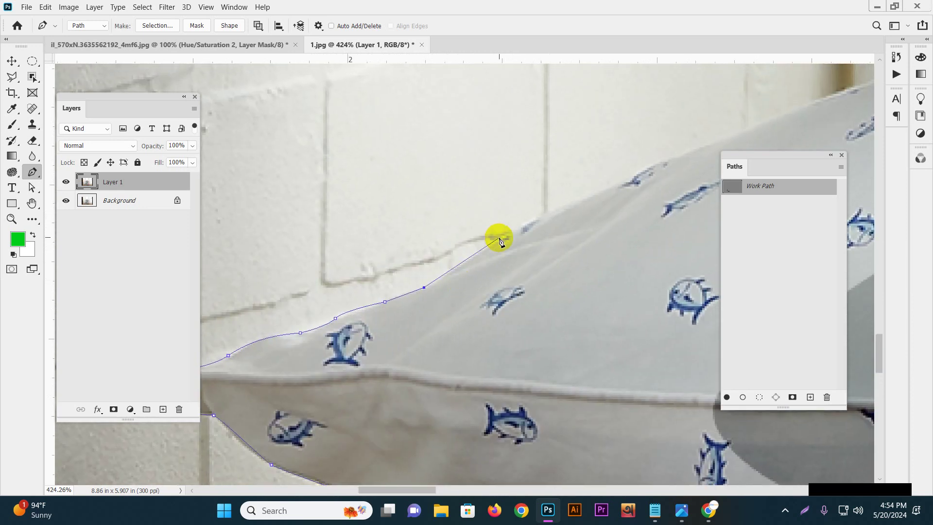
pyautogui.click(503, 238)
pyautogui.click(558, 209)
pyautogui.moveTo(597, 208); pyautogui.dragTo(429, 337)
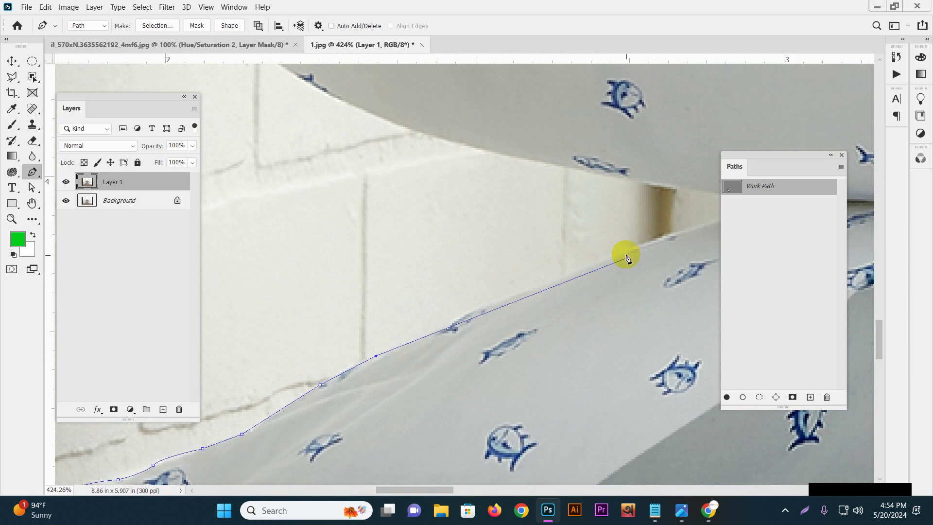
pyautogui.moveTo(602, 262); pyautogui.dragTo(516, 338)
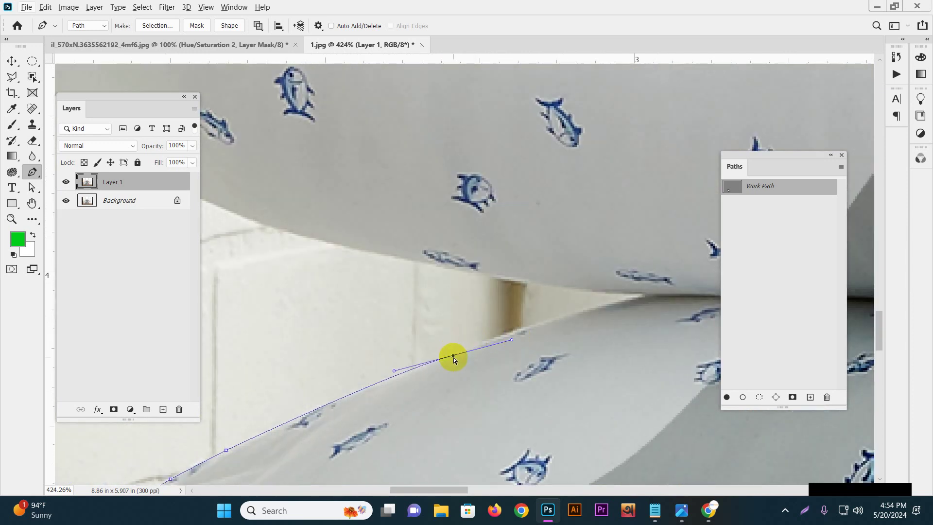
pyautogui.moveTo(453, 357); pyautogui.dragTo(456, 355)
pyautogui.moveTo(599, 300); pyautogui.dragTo(645, 296)
# - Trace the middle pillow's underside from the crease out to its left corner, curving the last segment to fit the edge
pyautogui.click(514, 281)
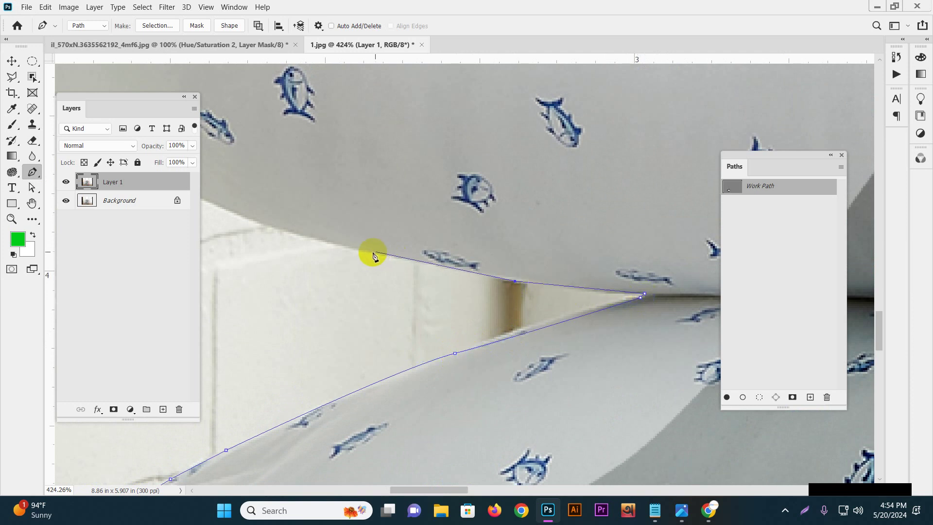
pyautogui.click(370, 253)
pyautogui.moveTo(358, 258); pyautogui.dragTo(535, 353)
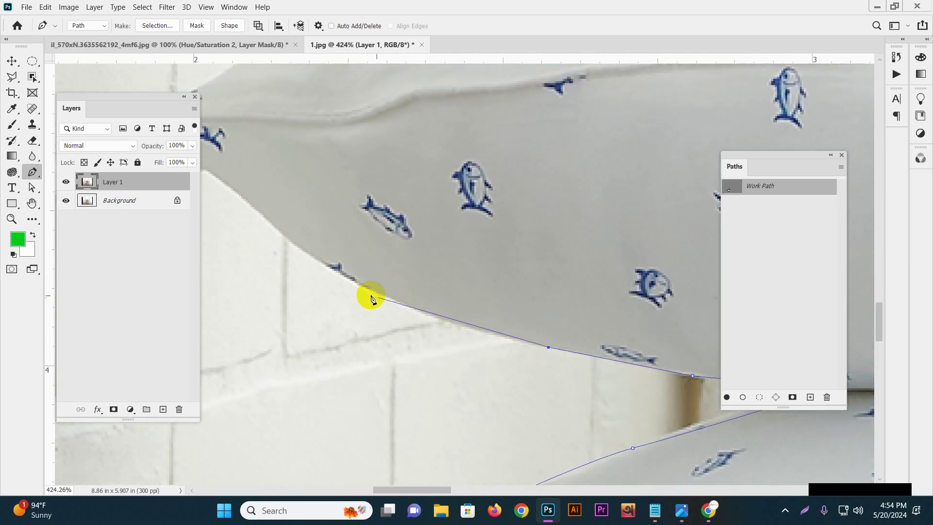
pyautogui.moveTo(366, 289); pyautogui.dragTo(458, 368)
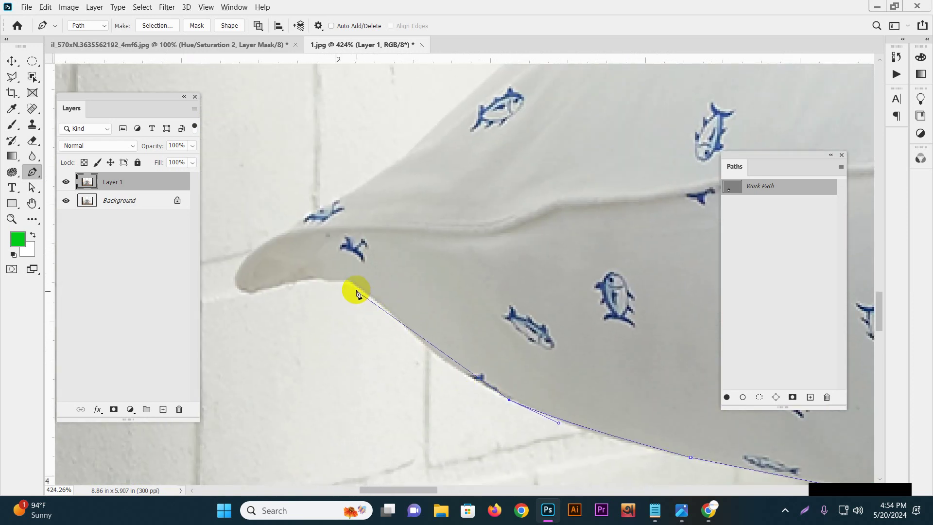
pyautogui.moveTo(351, 281); pyautogui.dragTo(282, 227)
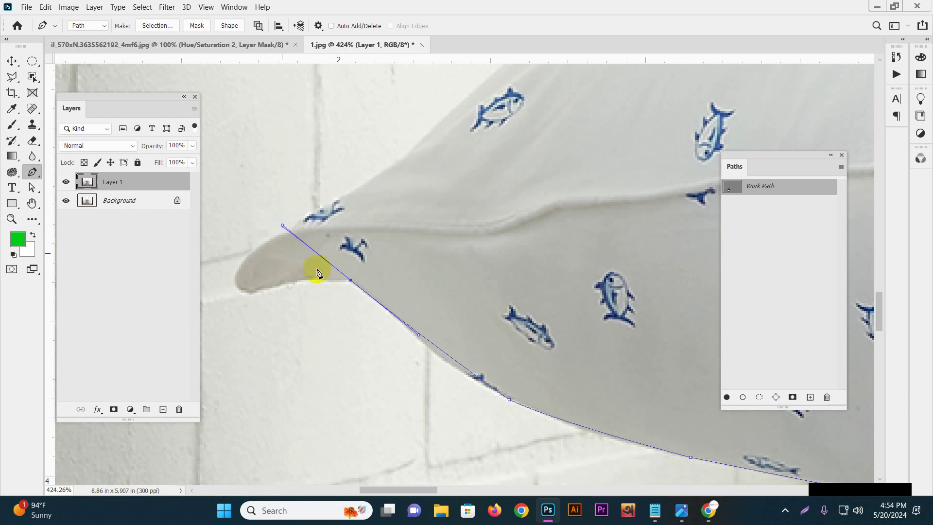
pyautogui.moveTo(418, 334); pyautogui.dragTo(443, 367)
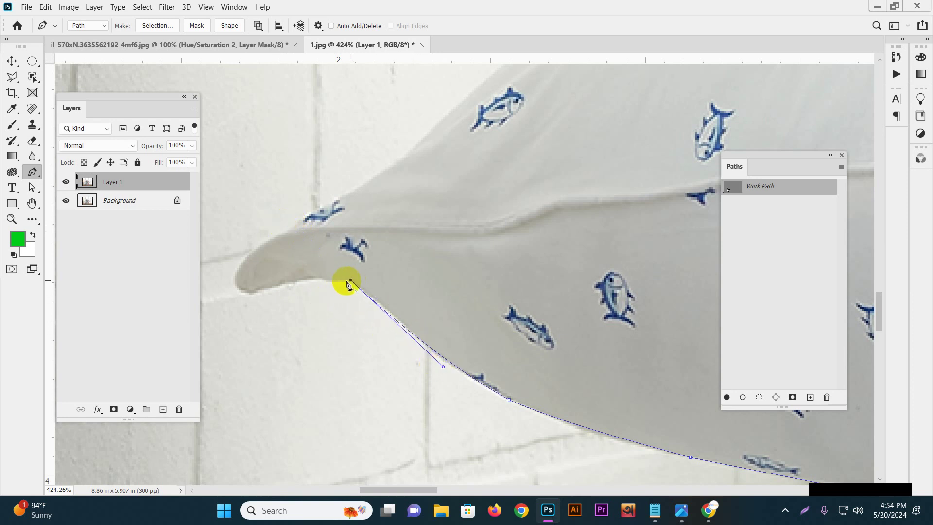
# - Curve the path around the middle pillow's left corner tip, removing the outgoing handles at its anchor points
pyautogui.moveTo(251, 292); pyautogui.dragTo(192, 314)
pyautogui.keyDown('alt'); pyautogui.click(252, 292); pyautogui.keyUp('alt')
pyautogui.moveTo(264, 241); pyautogui.dragTo(284, 267)
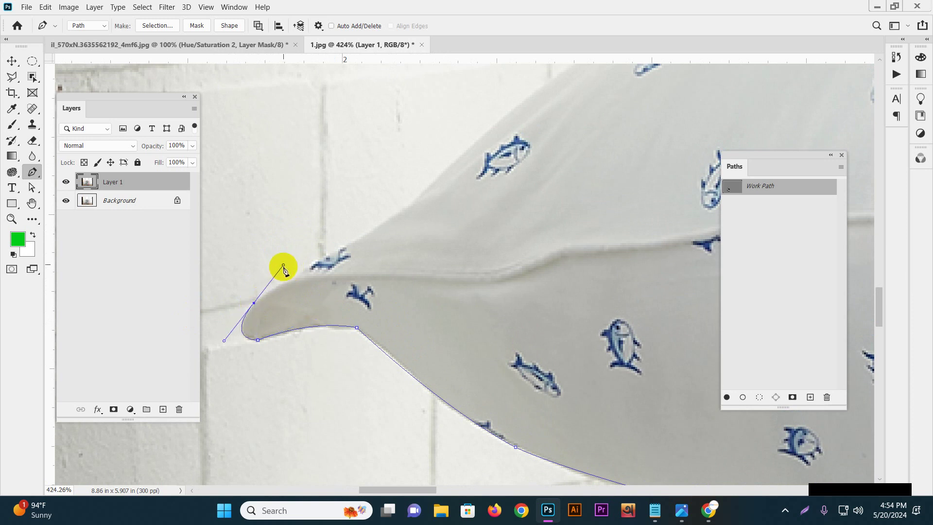
pyautogui.keyDown('alt'); pyautogui.click(253, 303); pyautogui.keyUp('alt')
# - Trace the middle pillow's upper-left edge toward the crease beneath the top pillow
pyautogui.click(299, 274)
pyautogui.click(384, 225)
pyautogui.moveTo(479, 337); pyautogui.dragTo(367, 308)
pyautogui.moveTo(379, 275); pyautogui.dragTo(389, 258)
pyautogui.moveTo(453, 250); pyautogui.dragTo(239, 448)
pyautogui.click(411, 279)
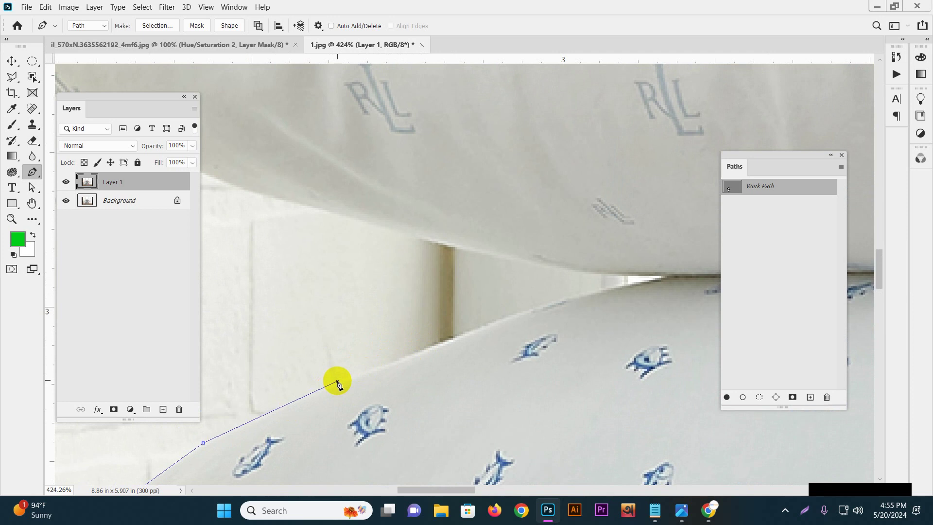
pyautogui.click(339, 383)
pyautogui.moveTo(437, 344); pyautogui.dragTo(407, 359)
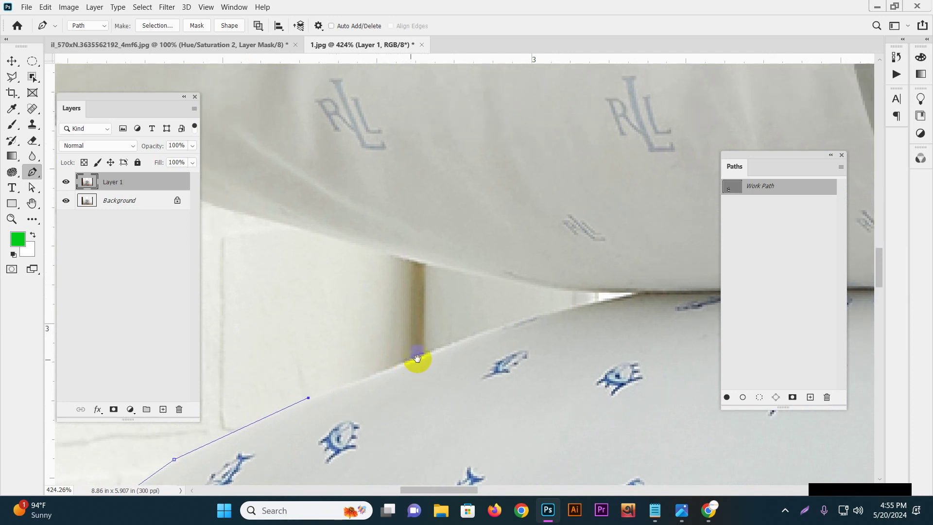
pyautogui.click(458, 342)
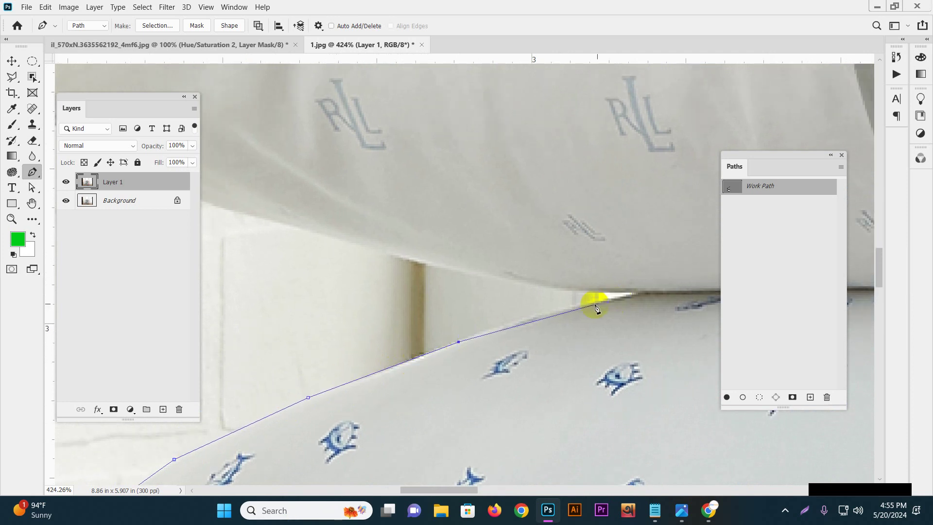
# - Turn the path at the crease and trace the top pillow's underside toward its left side with curved segments
pyautogui.moveTo(556, 312)
pyautogui.mouseDown()
pyautogui.moveTo(579, 306)
pyautogui.moveTo(661, 320)
pyautogui.moveTo(539, 308)
pyautogui.mouseUp()
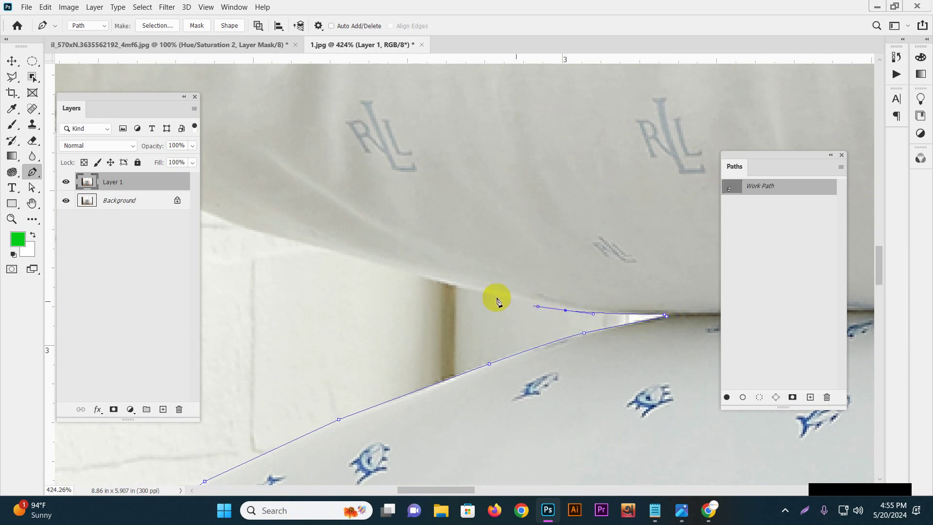
pyautogui.click(442, 282)
pyautogui.moveTo(442, 284); pyautogui.dragTo(572, 350)
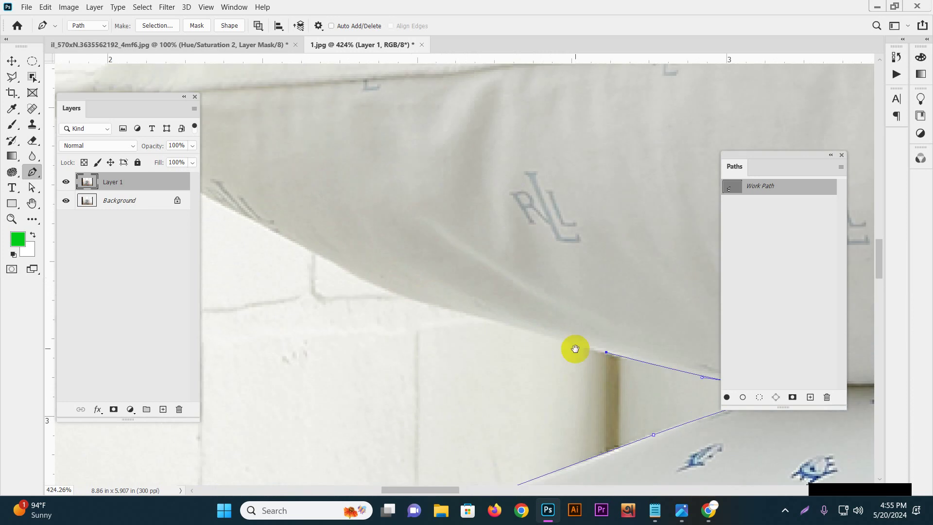
pyautogui.moveTo(445, 309); pyautogui.dragTo(526, 356)
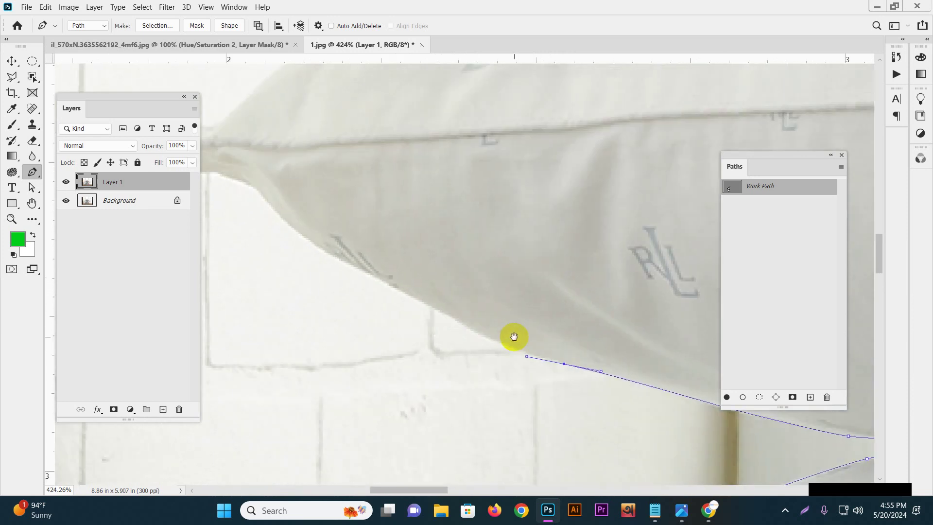
pyautogui.click(387, 285)
# - Trace the top pillow's lower-left edge with closely spaced anchor points up to the base of its left corner tip
pyautogui.moveTo(407, 259); pyautogui.dragTo(500, 302)
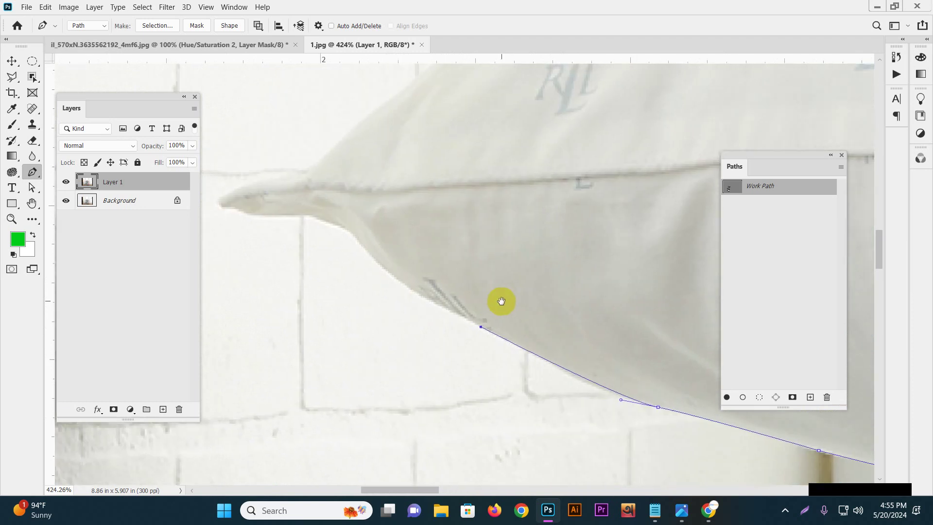
pyautogui.click(407, 288)
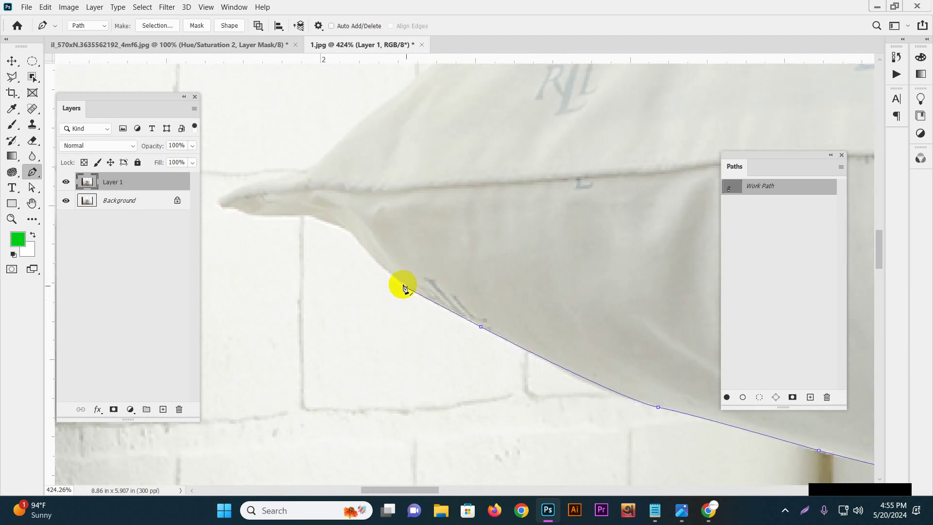
pyautogui.click(376, 262)
pyautogui.click(352, 234)
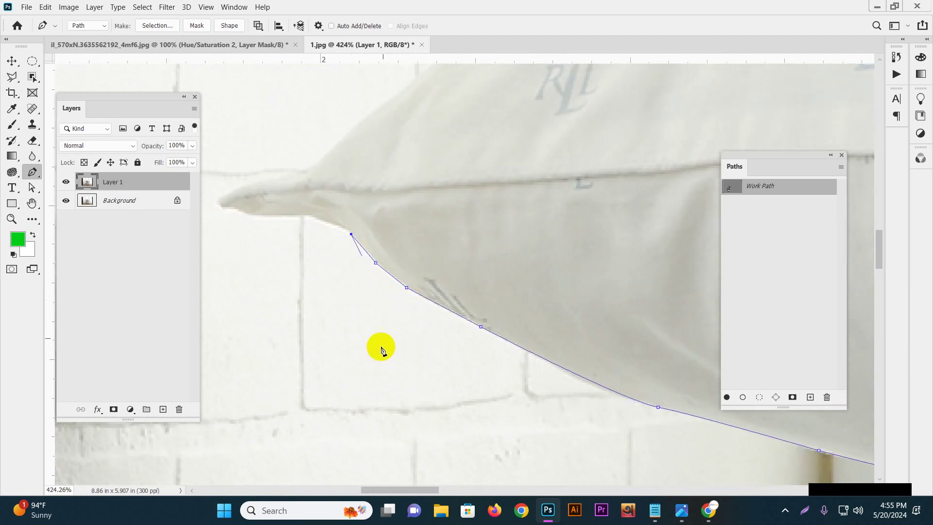
pyautogui.moveTo(319, 243); pyautogui.dragTo(388, 272)
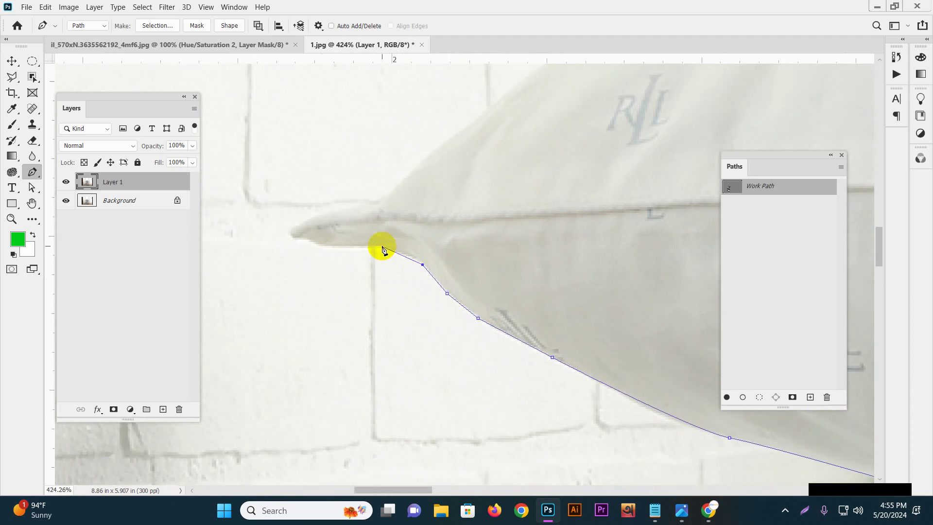
pyautogui.click(380, 245)
pyautogui.click(324, 246)
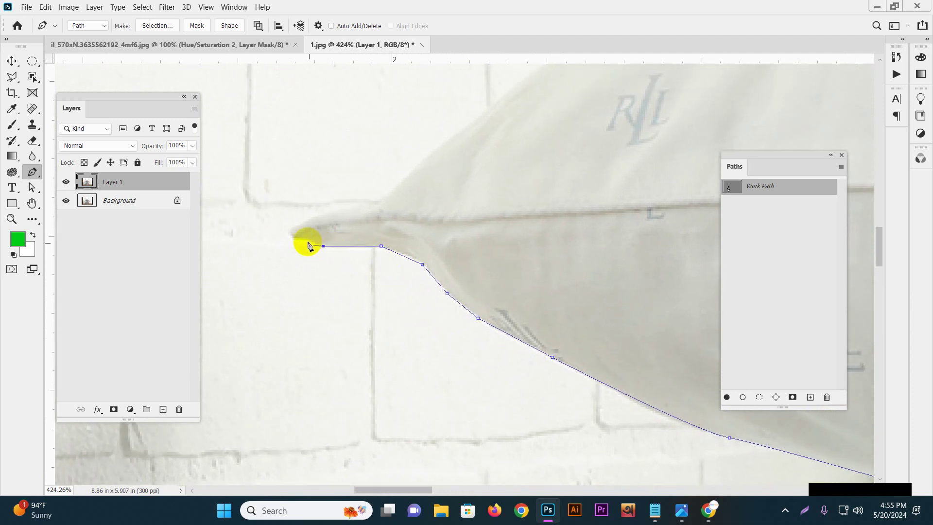
# - Curve the path around the top pillow's left corner tip and back to where the upper edge begins
pyautogui.moveTo(295, 238); pyautogui.dragTo(275, 239)
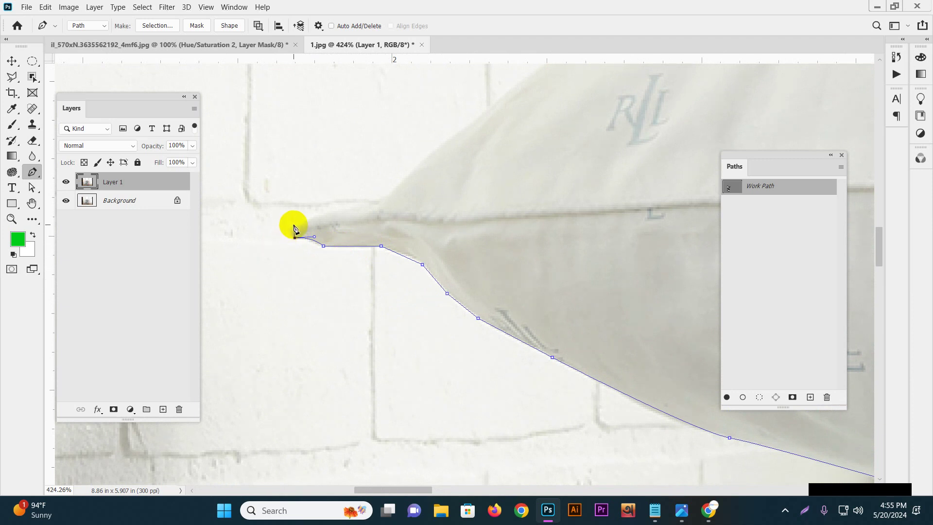
pyautogui.moveTo(292, 225); pyautogui.dragTo(303, 219)
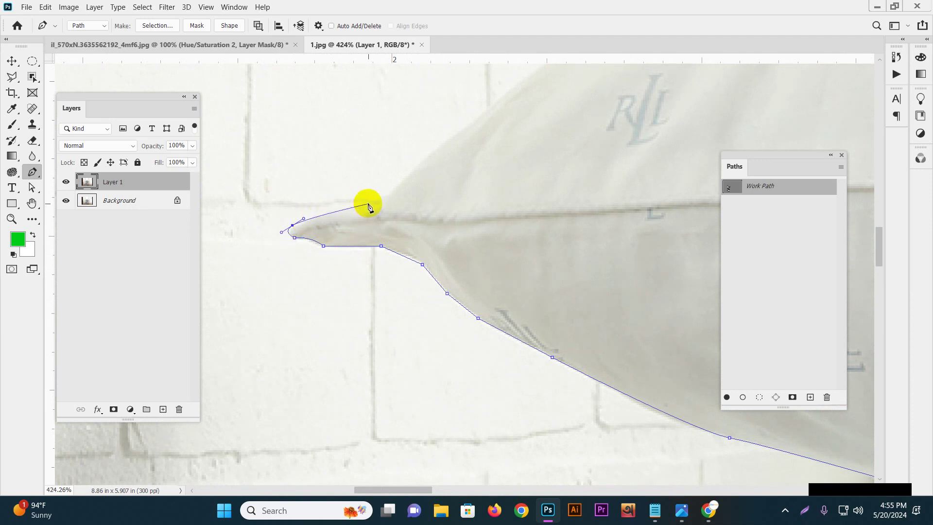
pyautogui.moveTo(367, 203); pyautogui.dragTo(416, 201)
pyautogui.scroll(3, 389, 243)
pyautogui.hscroll(2, 388, 243)
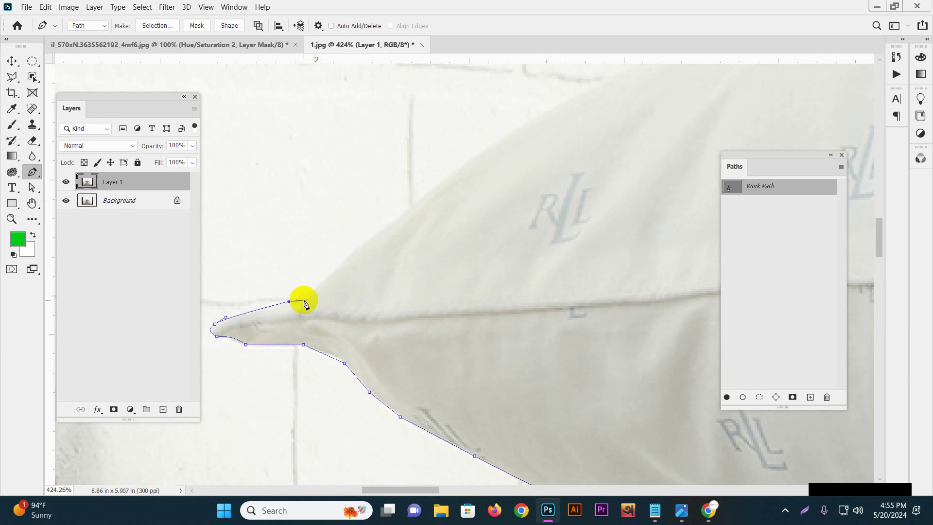
# - Trace the top pillow's upper-left slope upward from the corner with long curved segments
pyautogui.scroll(3, 389, 291)
pyautogui.hscroll(2, 388, 292)
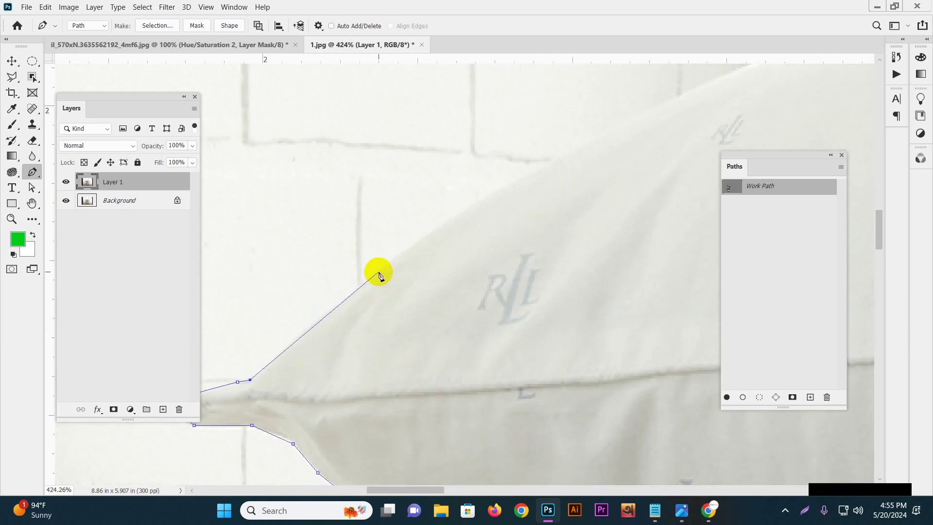
pyautogui.moveTo(381, 266); pyautogui.dragTo(396, 243)
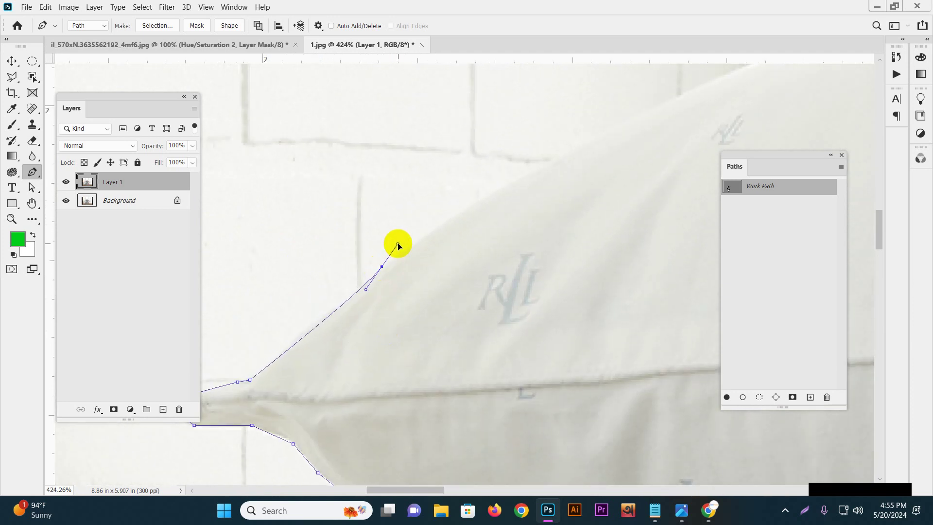
pyautogui.scroll(1, 438, 253)
pyautogui.hscroll(1, 437, 253)
pyautogui.moveTo(467, 256); pyautogui.dragTo(407, 319)
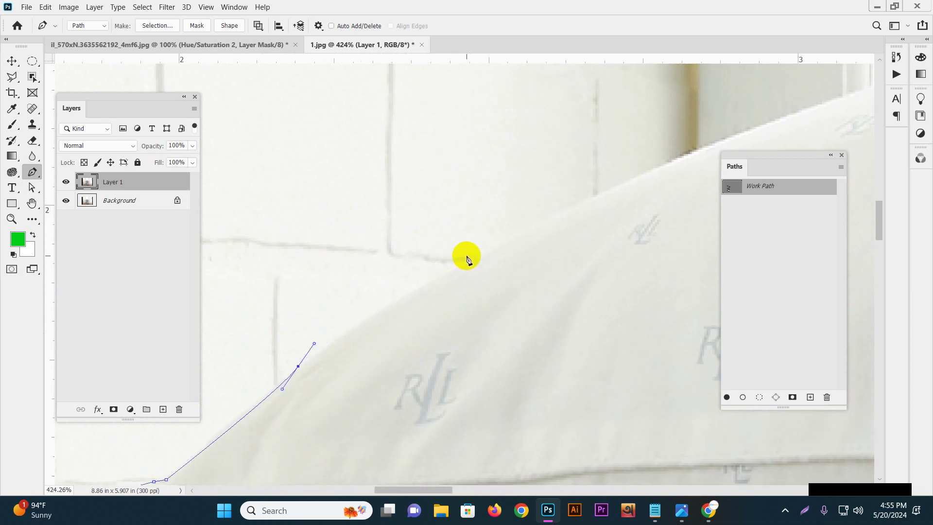
pyautogui.moveTo(474, 255); pyautogui.dragTo(497, 246)
# - Continue the path along the top pillow's upper edge, past the brown strip and across the bright window to the vertical window bar
pyautogui.scroll(3, 475, 308)
pyautogui.hscroll(3, 475, 308)
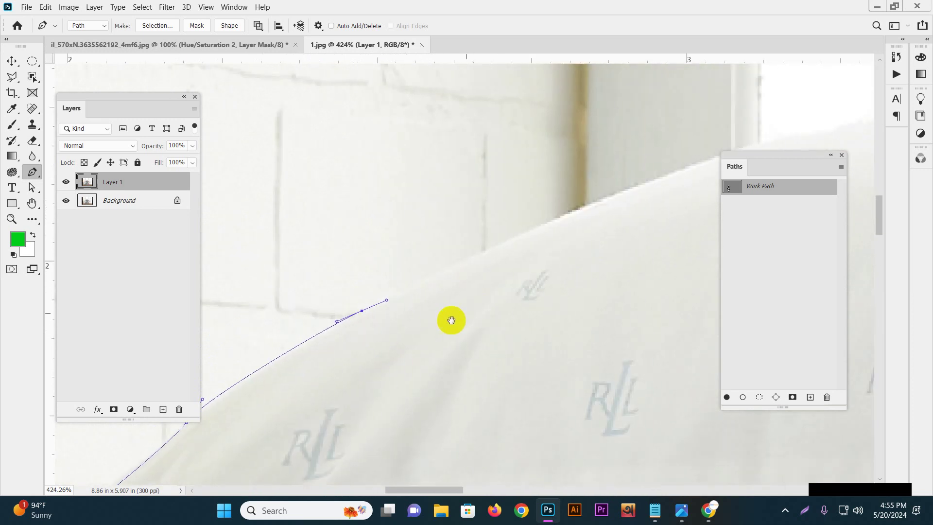
pyautogui.moveTo(551, 227); pyautogui.dragTo(371, 323)
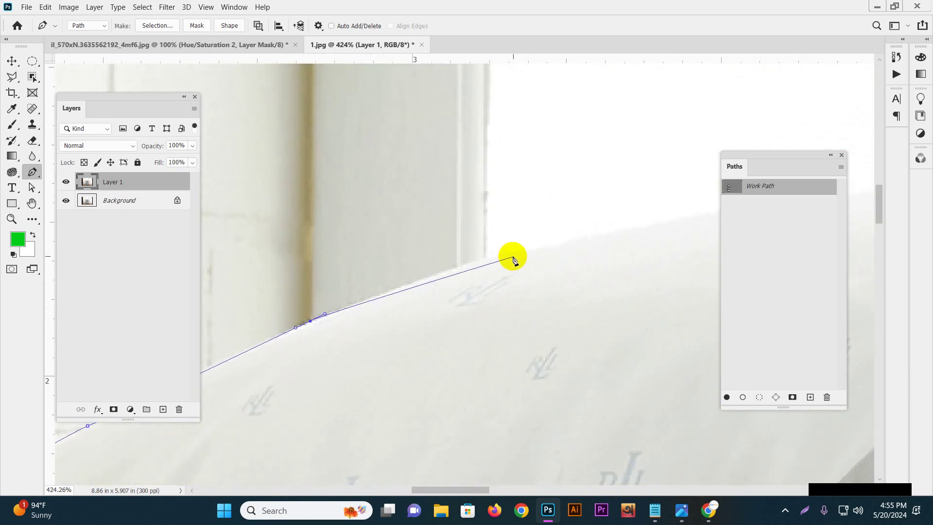
pyautogui.moveTo(507, 252); pyautogui.dragTo(550, 245)
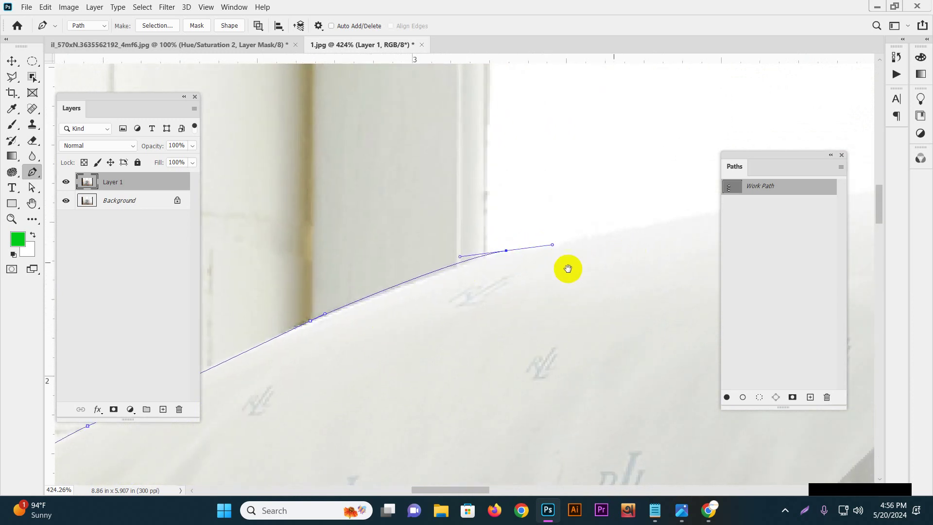
pyautogui.moveTo(612, 249); pyautogui.dragTo(413, 335)
pyautogui.moveTo(496, 300); pyautogui.dragTo(517, 295)
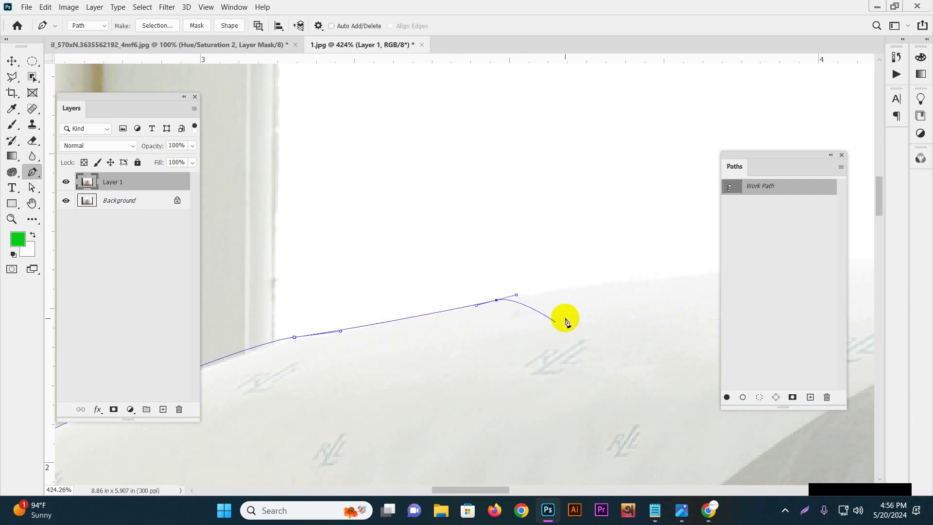
pyautogui.moveTo(550, 312); pyautogui.dragTo(442, 329)
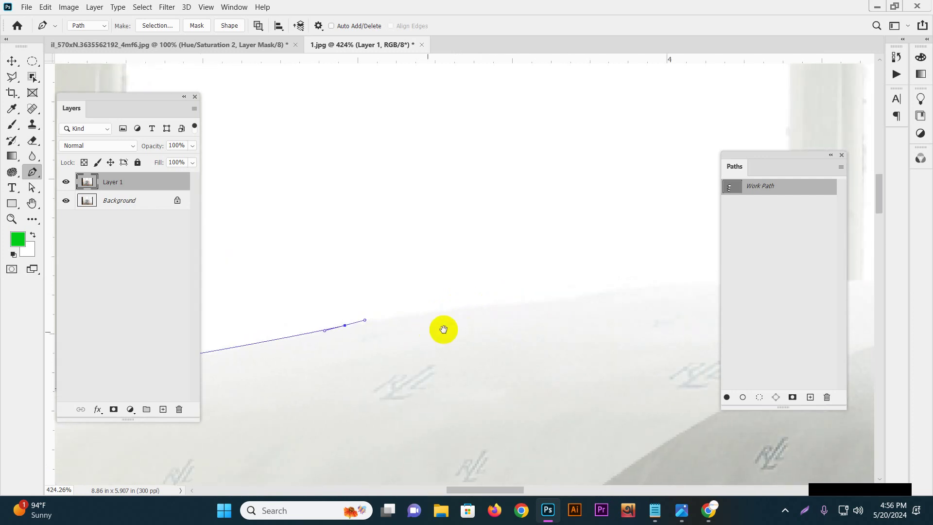
pyautogui.click(501, 301)
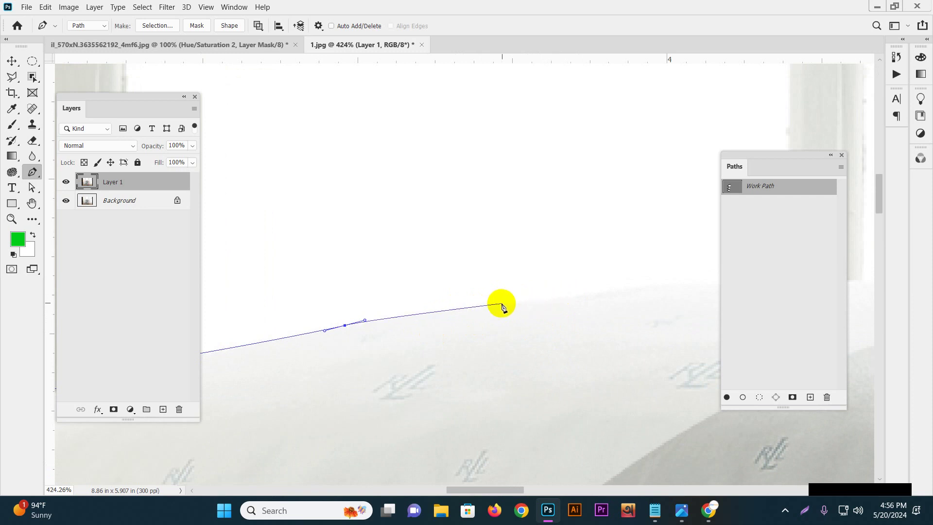
pyautogui.moveTo(539, 308); pyautogui.dragTo(397, 341)
pyautogui.moveTo(531, 319); pyautogui.dragTo(471, 329)
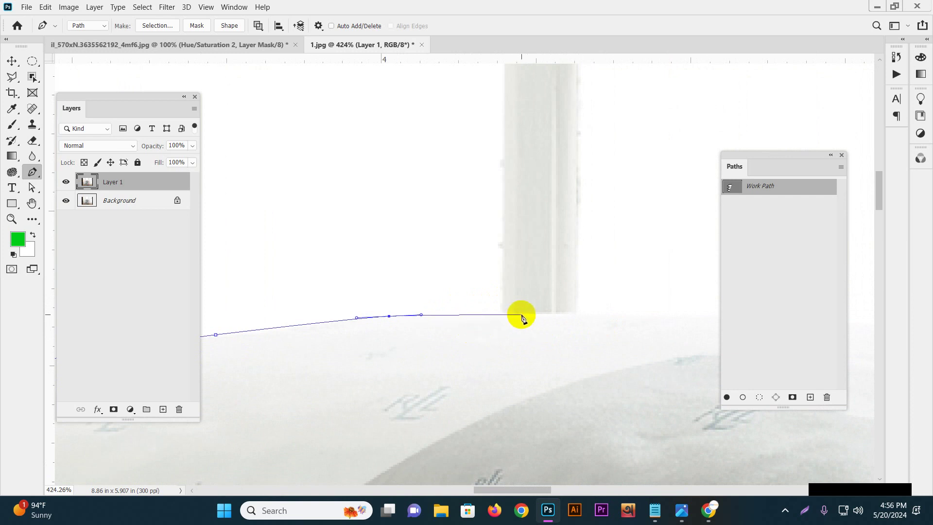
# - Extend the path along the top pillow's crest from the vertical window bar to the dark line in the grey frame
pyautogui.scroll(-3, 607, 319)
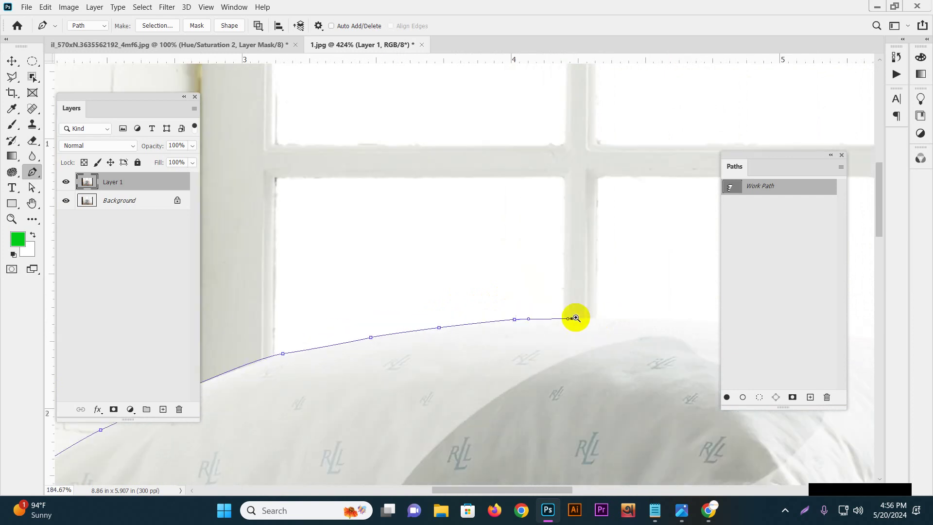
pyautogui.moveTo(593, 327); pyautogui.dragTo(421, 306)
pyautogui.scroll(3, 427, 306)
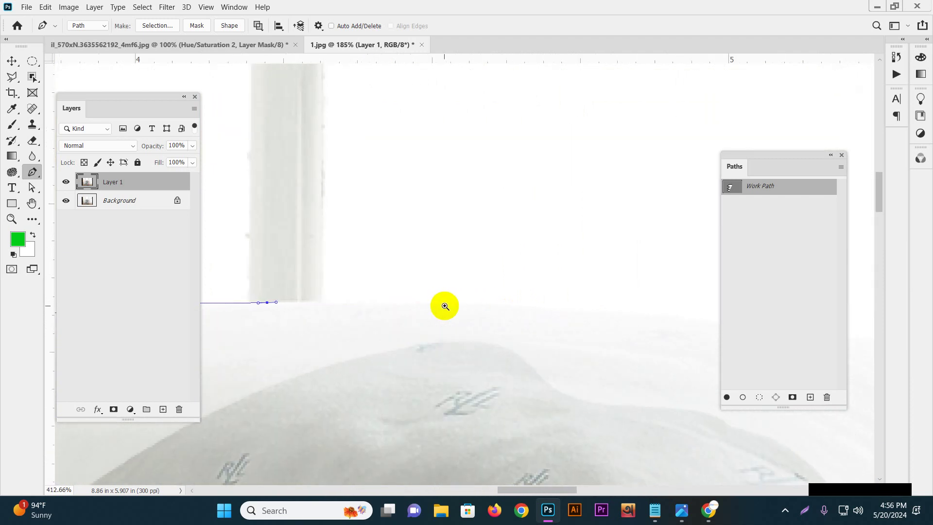
pyautogui.click(611, 309)
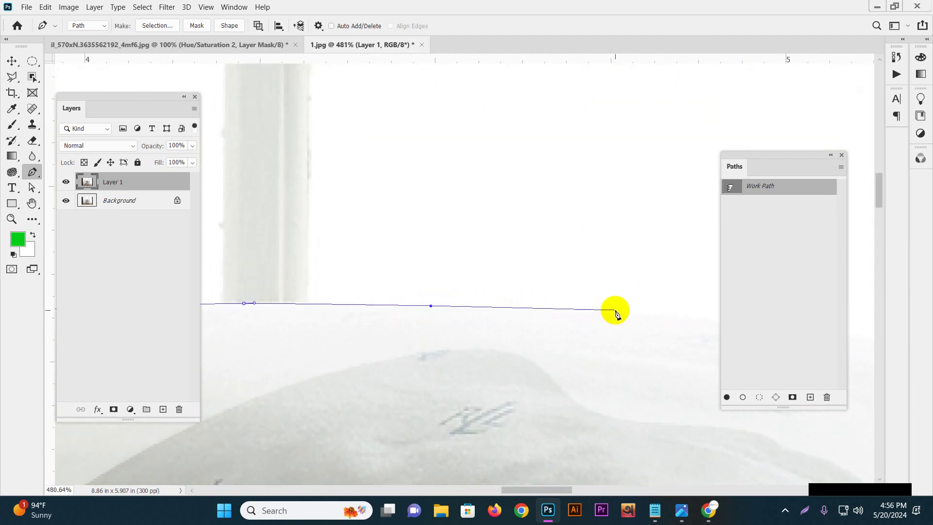
pyautogui.moveTo(654, 327); pyautogui.dragTo(280, 296)
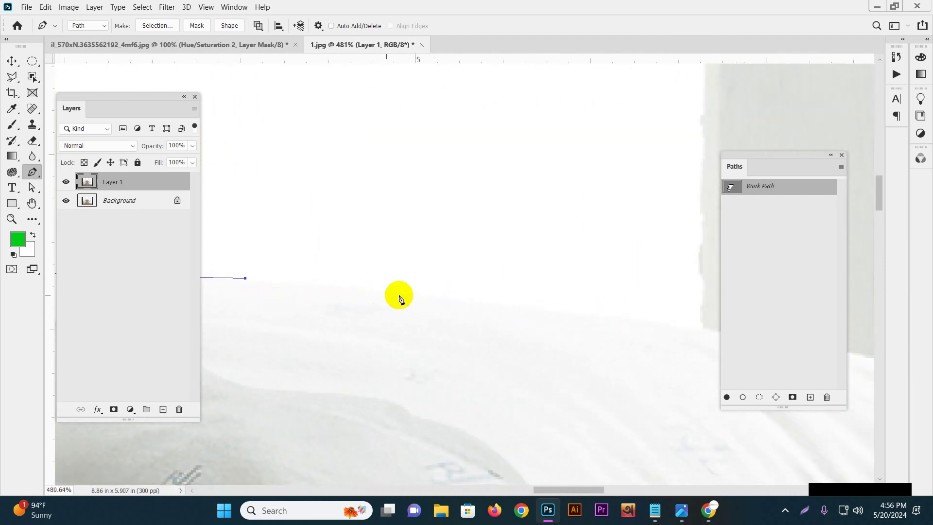
pyautogui.click(460, 299)
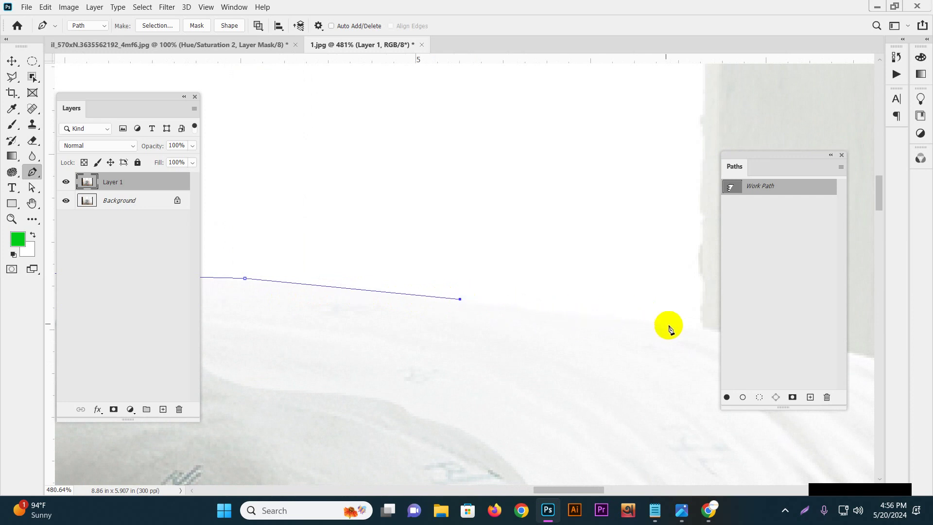
pyautogui.moveTo(443, 306); pyautogui.dragTo(256, 292)
pyautogui.moveTo(454, 318); pyautogui.dragTo(284, 269)
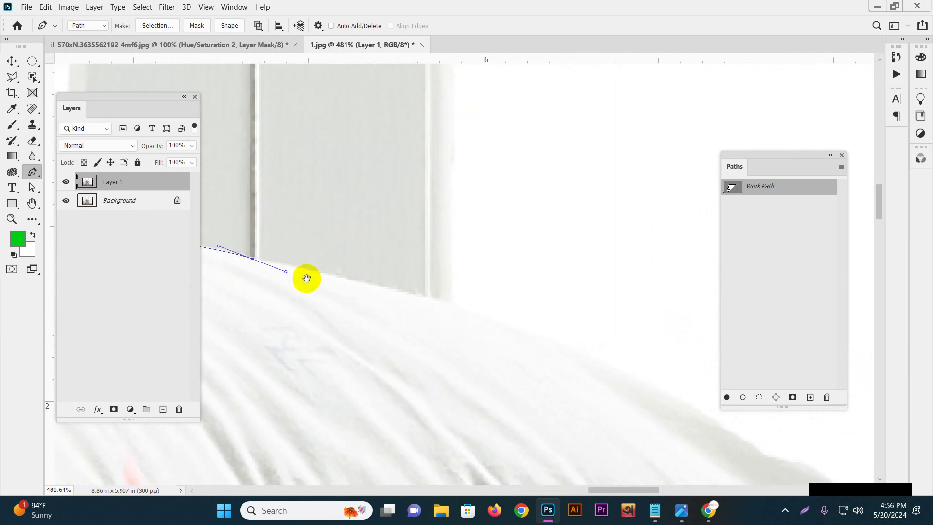
# - Remove the outgoing handle at the grey frame's dark line and carry the path down the top pillow's upper-right slope
pyautogui.click(252, 259)
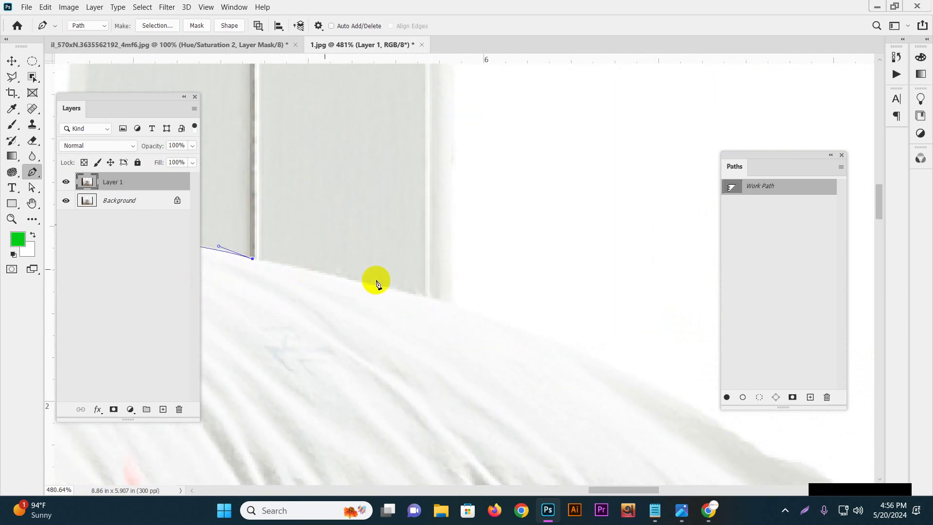
pyautogui.moveTo(448, 301); pyautogui.dragTo(390, 226)
pyautogui.click(545, 295)
# - Follow the small bump on the top pillow's upper-right slope with short straight segments
pyautogui.moveTo(558, 308); pyautogui.dragTo(398, 200)
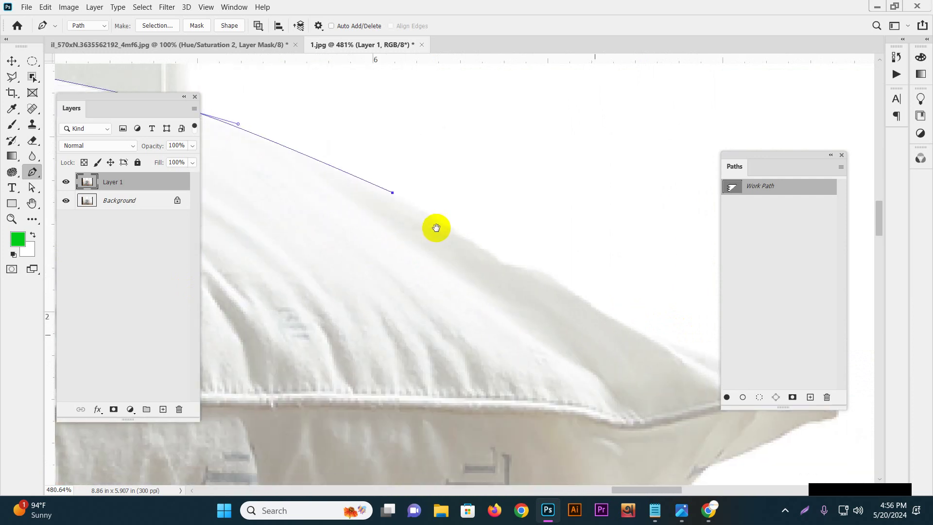
pyautogui.click(473, 241)
pyautogui.click(503, 257)
pyautogui.click(528, 263)
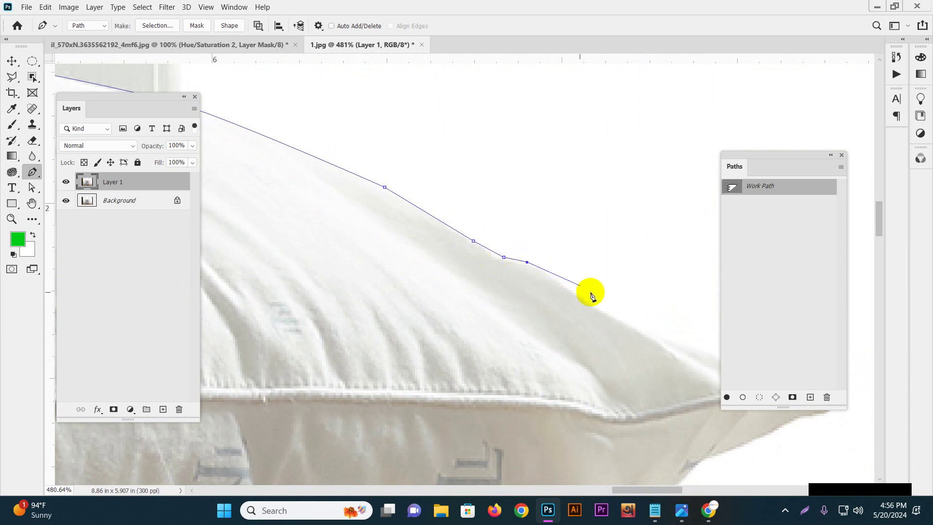
pyautogui.click(593, 304)
# - Trace the rest of the upper-right slope and wrap the path around the top pillow's right corner tip
pyautogui.moveTo(648, 316); pyautogui.dragTo(479, 270)
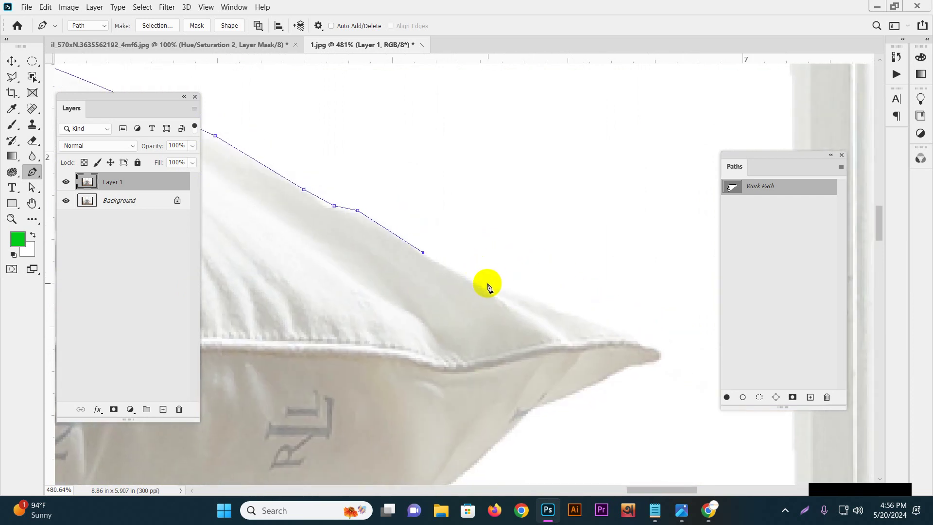
pyautogui.click(486, 282)
pyautogui.click(549, 304)
pyautogui.click(621, 327)
pyautogui.click(656, 345)
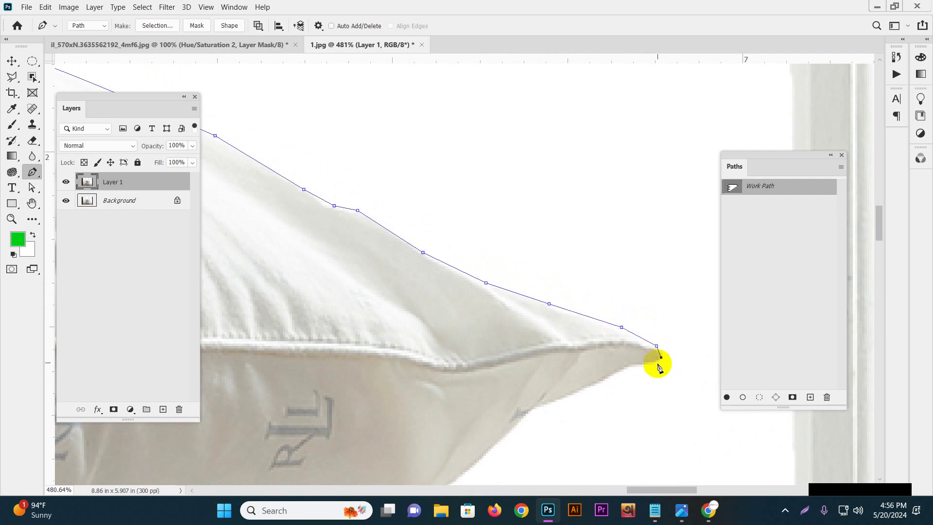
pyautogui.click(656, 362)
pyautogui.click(624, 368)
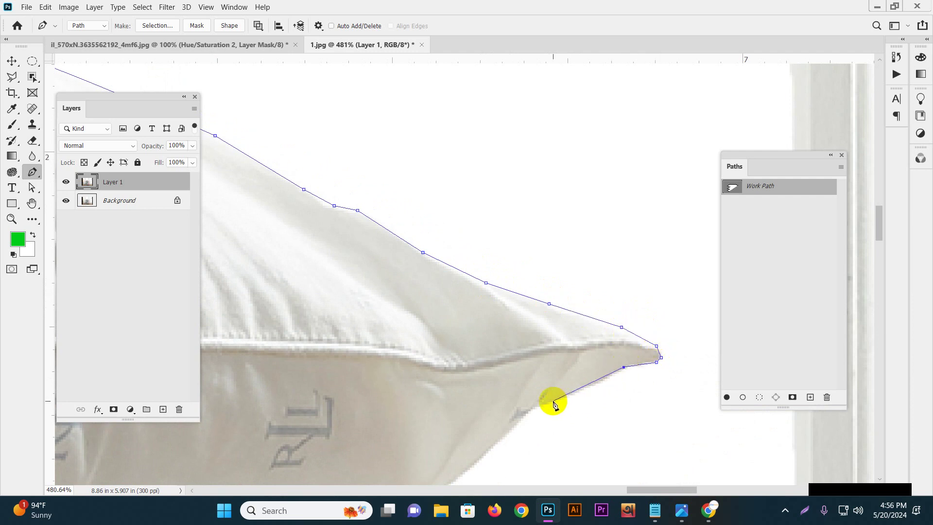
# - Trace the top pillow's lower-right edge from near the corner tip down to the slight bend in its underside
pyautogui.click(535, 407)
pyautogui.scroll(-3, 515, 350)
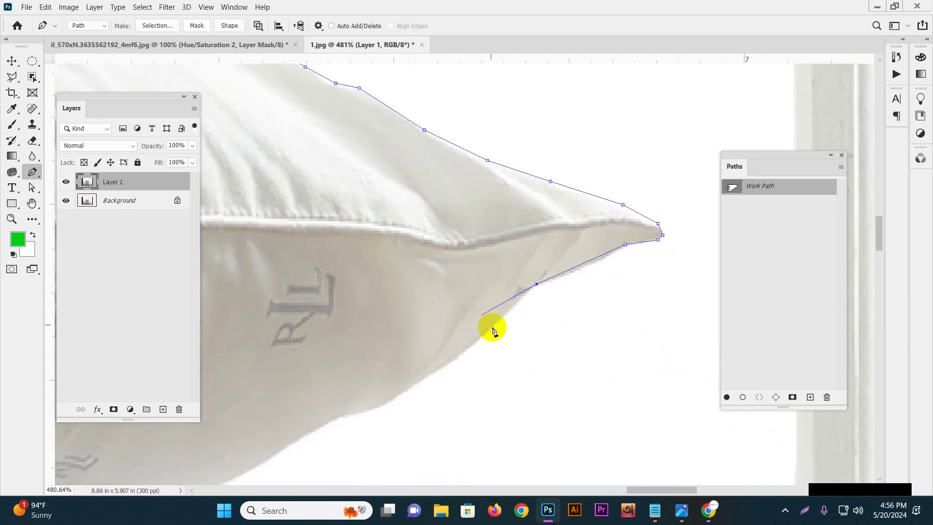
pyautogui.moveTo(445, 350); pyautogui.dragTo(531, 245)
pyautogui.click(491, 287)
pyautogui.click(463, 303)
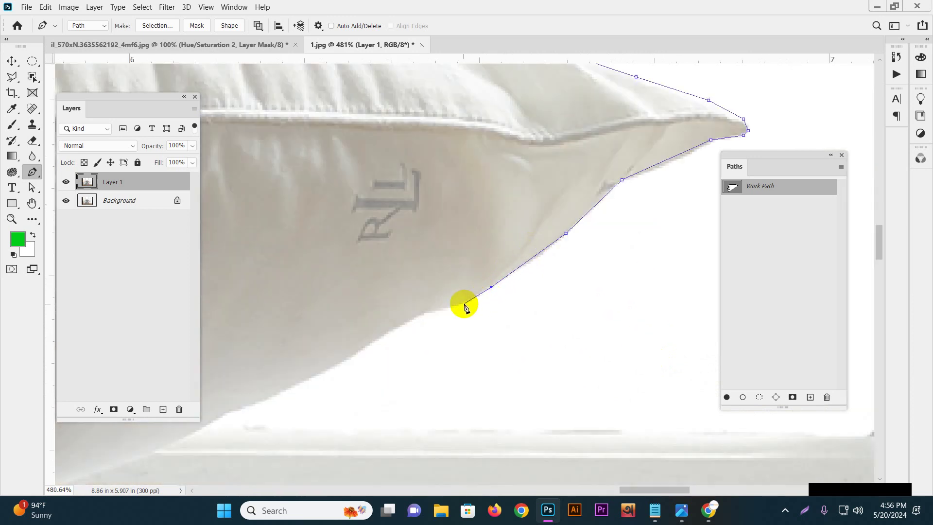
pyautogui.click(425, 315)
# - Continue the path along the top pillow's underside from the bend to where it meets the window's horizontal bar
pyautogui.moveTo(394, 323); pyautogui.dragTo(485, 273)
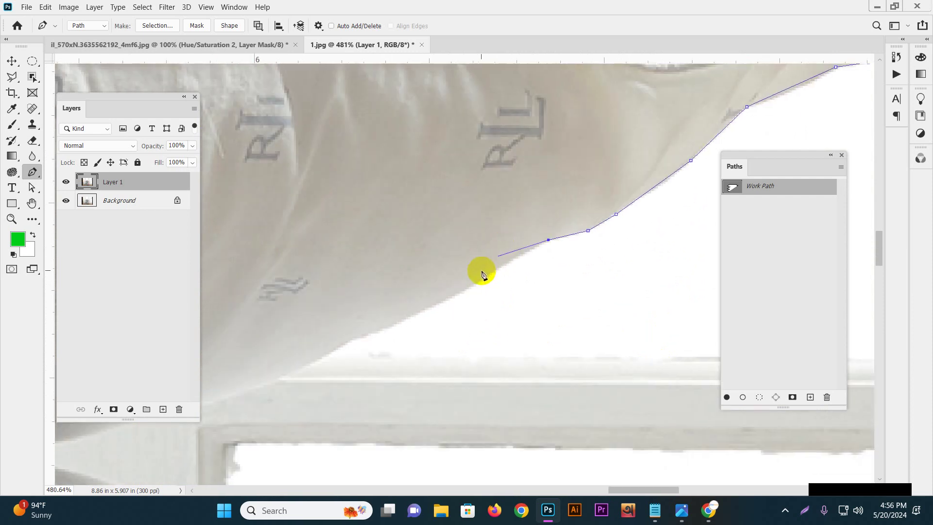
pyautogui.click(490, 273)
pyautogui.click(401, 321)
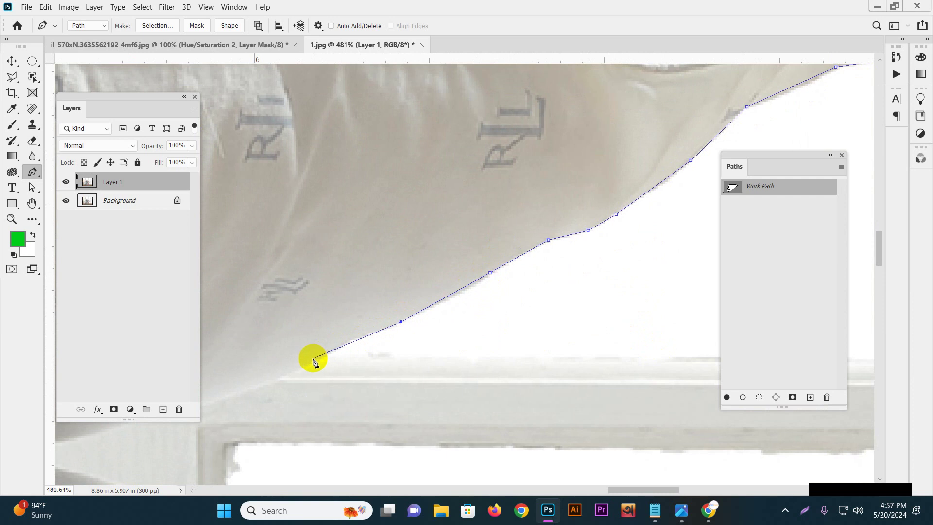
pyautogui.click(338, 345)
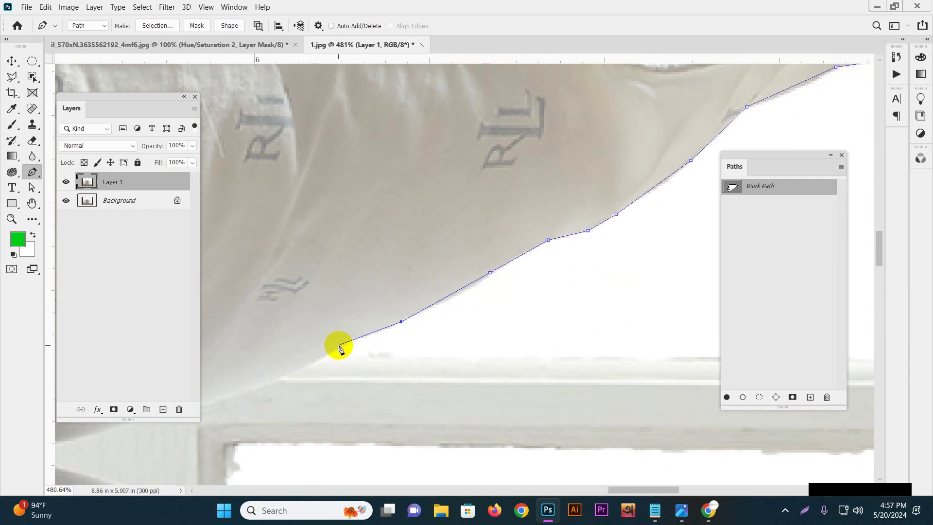
pyautogui.click(314, 361)
pyautogui.hscroll(3, 350, 360)
pyautogui.click(369, 354)
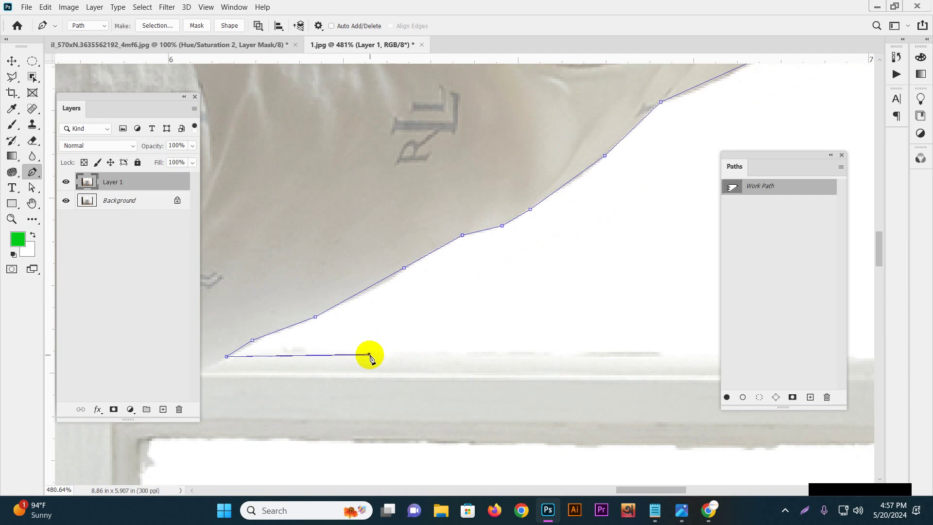
pyautogui.click(555, 356)
pyautogui.hscroll(8, 479, 350)
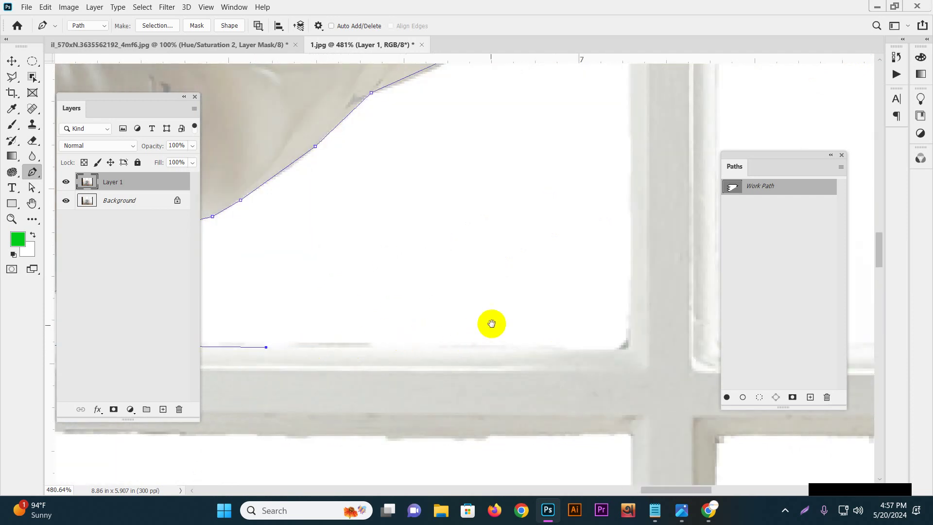
pyautogui.moveTo(490, 327); pyautogui.dragTo(435, 315)
pyautogui.hotkey('ctrl', 'z')
pyautogui.hotkey('ctrl', 'z')
# - Carry the path along the rest of the top pillow's underside to the crease with the middle pillow at the red stripe
pyautogui.moveTo(371, 331); pyautogui.dragTo(479, 300)
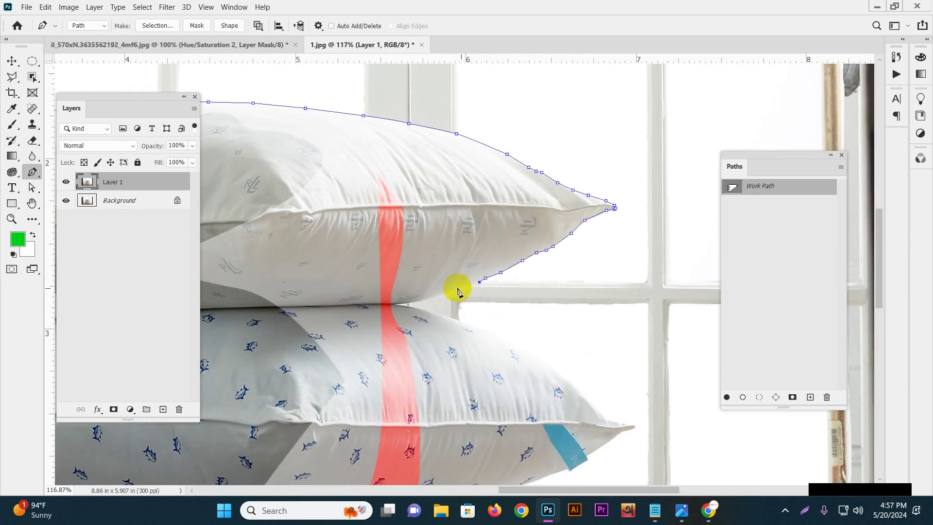
pyautogui.click(443, 297)
pyautogui.click(398, 304)
# - Trace the middle pillow's upper-right slope from the crease to its right corner tip
pyautogui.click(418, 310)
pyautogui.click(473, 324)
pyautogui.click(546, 361)
pyautogui.click(593, 404)
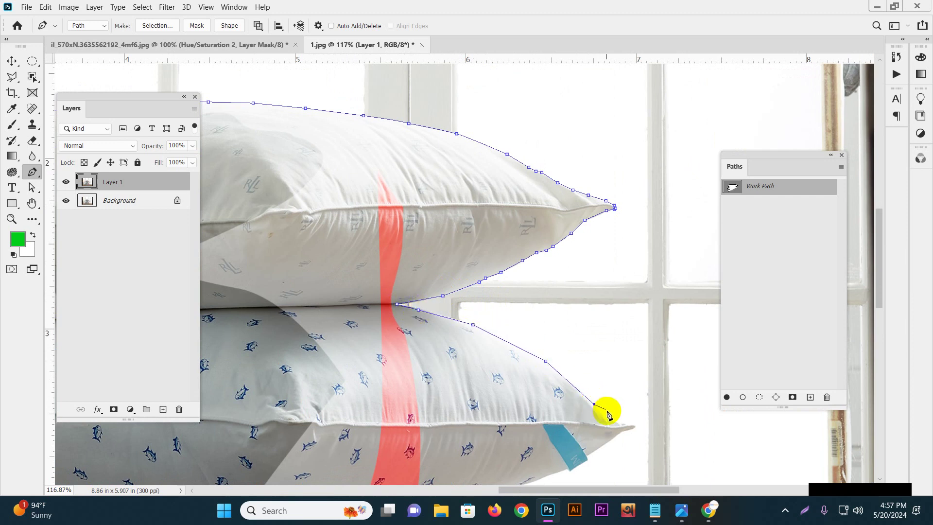
pyautogui.click(604, 413)
pyautogui.click(636, 426)
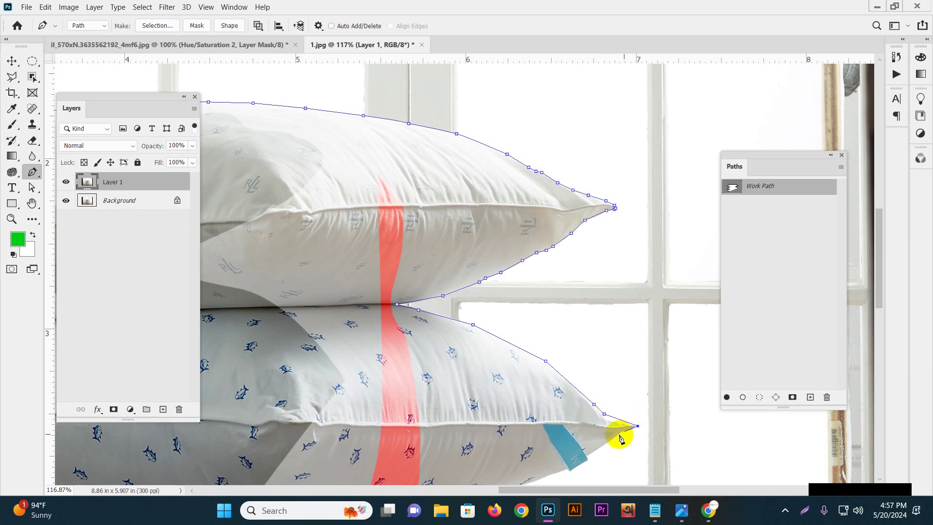
# - Take the path back from the middle pillow's right tip along its lower edge and around the blue tag
pyautogui.scroll(-4, 552, 261)
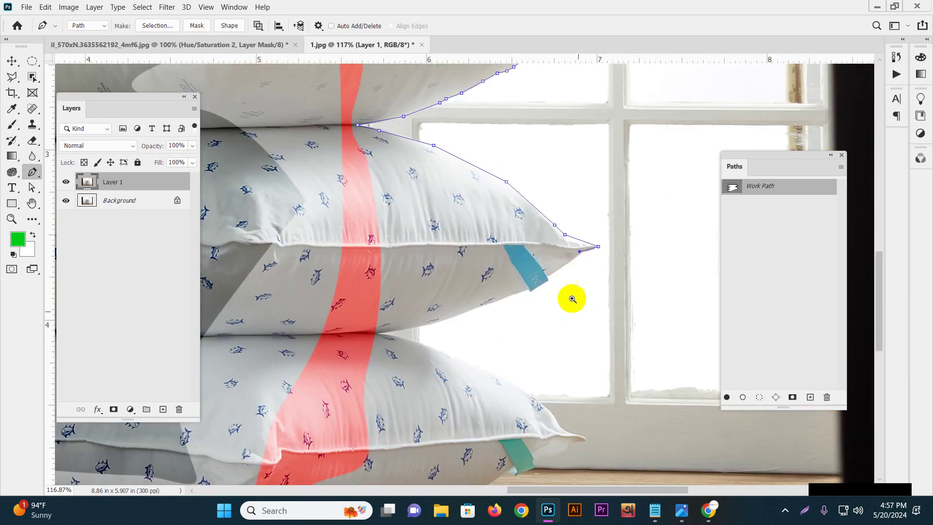
pyautogui.scroll(1, 578, 279)
pyautogui.click(556, 254)
pyautogui.click(532, 268)
pyautogui.click(535, 275)
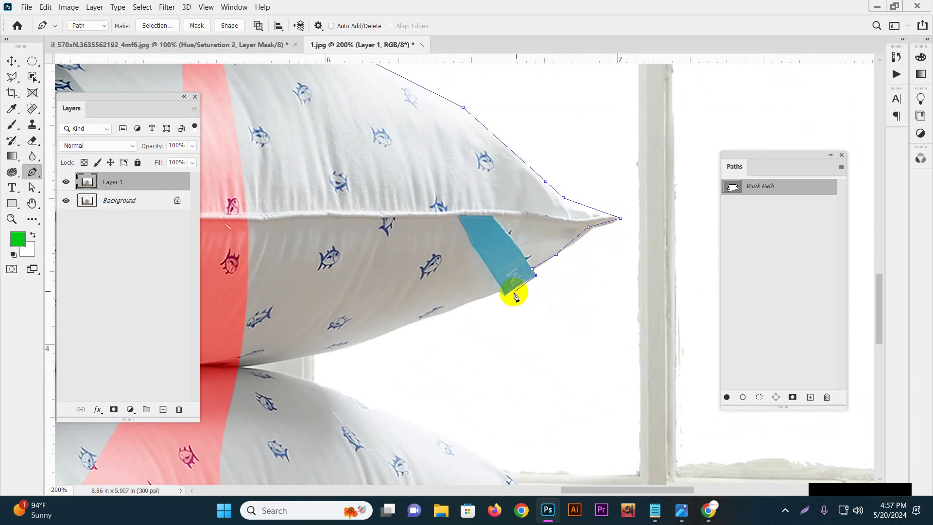
pyautogui.click(497, 292)
# - Trace the middle pillow's underside from the blue tag to the crease with the bottom pillow at the red stripe
pyautogui.click(418, 320)
pyautogui.click(344, 348)
pyautogui.moveTo(313, 354); pyautogui.dragTo(516, 290)
pyautogui.click(447, 303)
# - Trace the bottom pillow's upper-right slope from the crease to just before its right corner tip
pyautogui.click(513, 316)
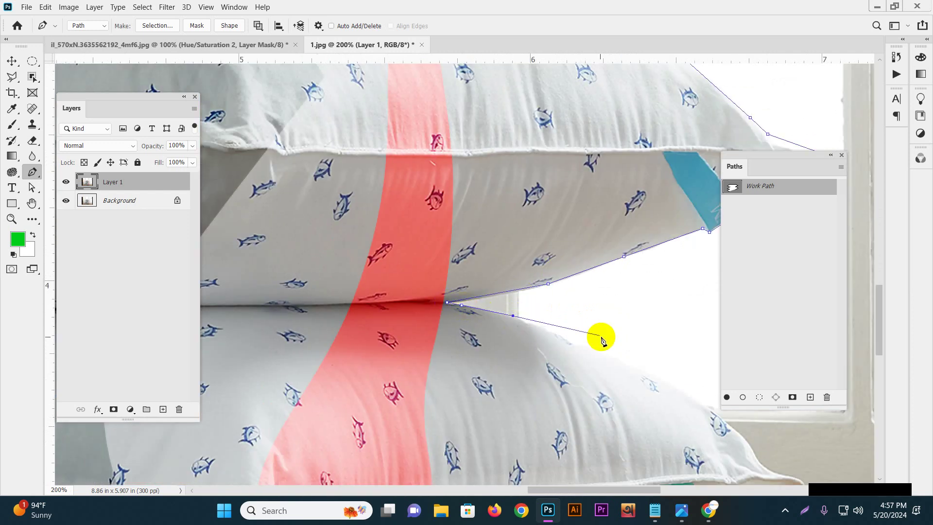
pyautogui.click(577, 341)
pyautogui.click(634, 364)
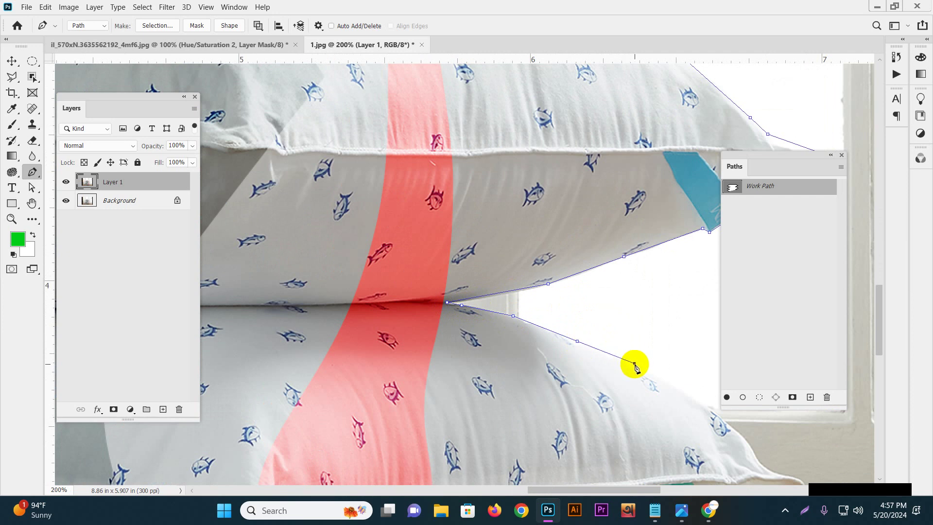
pyautogui.moveTo(630, 364); pyautogui.dragTo(377, 213)
pyautogui.click(425, 239)
pyautogui.click(464, 267)
pyautogui.click(482, 287)
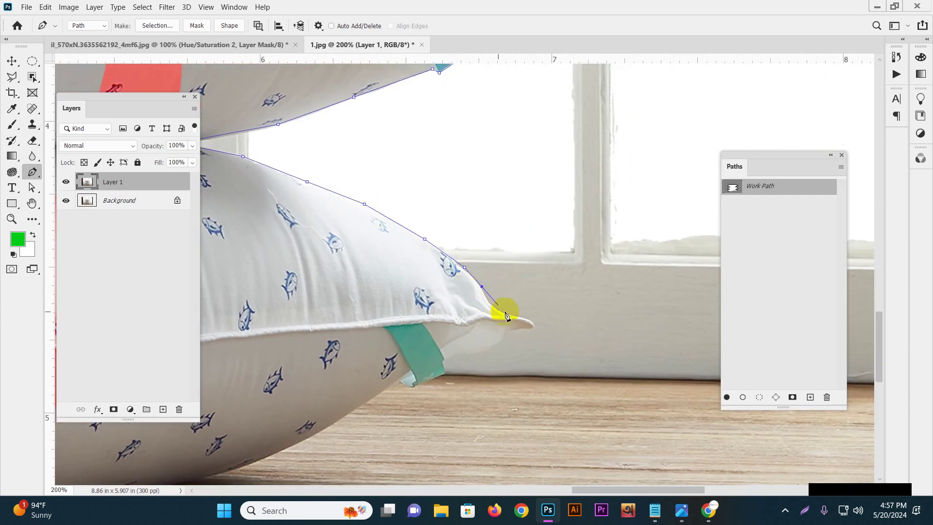
# - Wrap the path around the bottom pillow's right corner tip and around the green tag below it
pyautogui.moveTo(504, 312); pyautogui.dragTo(479, 328)
pyautogui.click(476, 325)
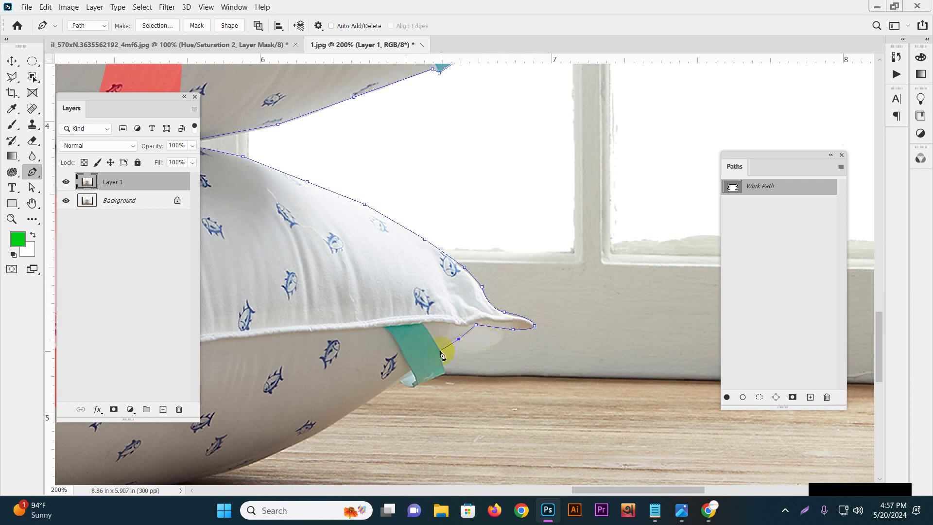
pyautogui.moveTo(440, 350); pyautogui.dragTo(445, 368)
pyautogui.click(446, 372)
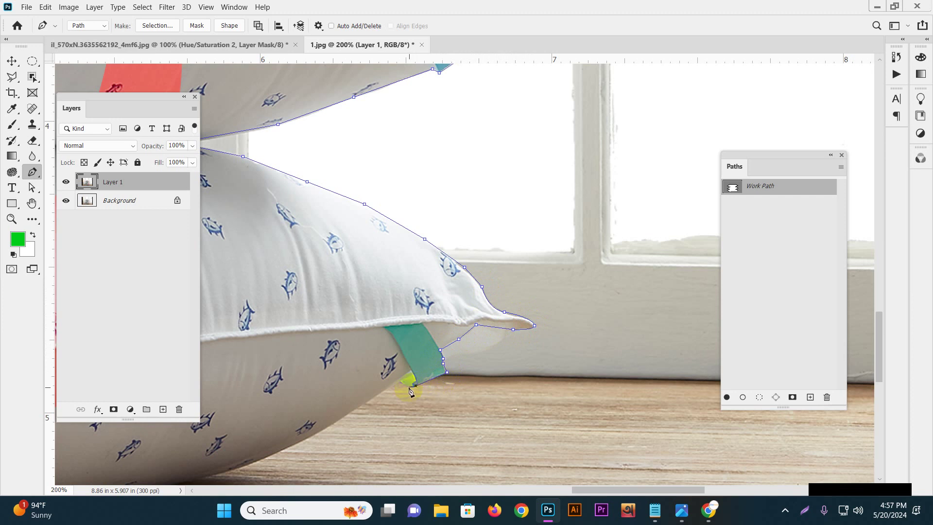
pyautogui.moveTo(400, 391); pyautogui.dragTo(511, 269)
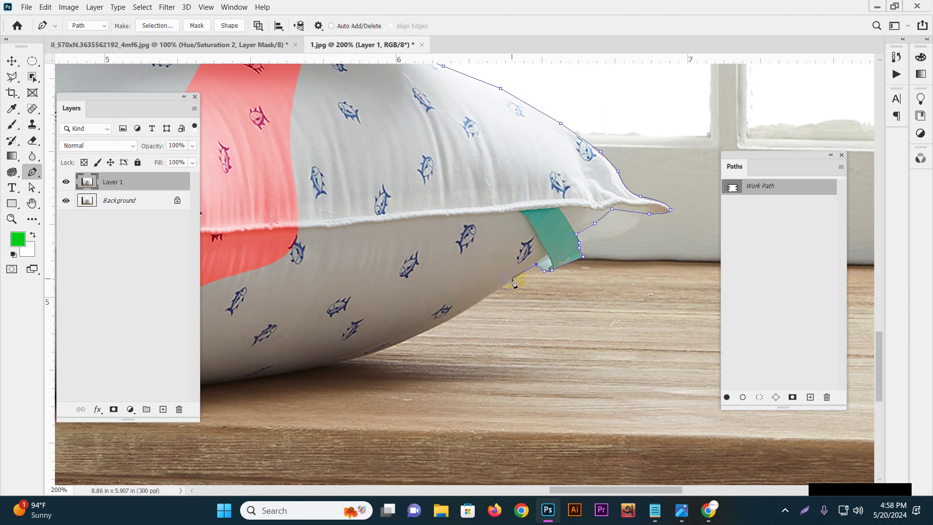
# - Trace the bottom pillow's lower edge from the green tag along the wooden table beneath the red stripe
pyautogui.click(512, 278)
pyautogui.click(448, 320)
pyautogui.click(361, 361)
pyautogui.moveTo(340, 357); pyautogui.dragTo(566, 222)
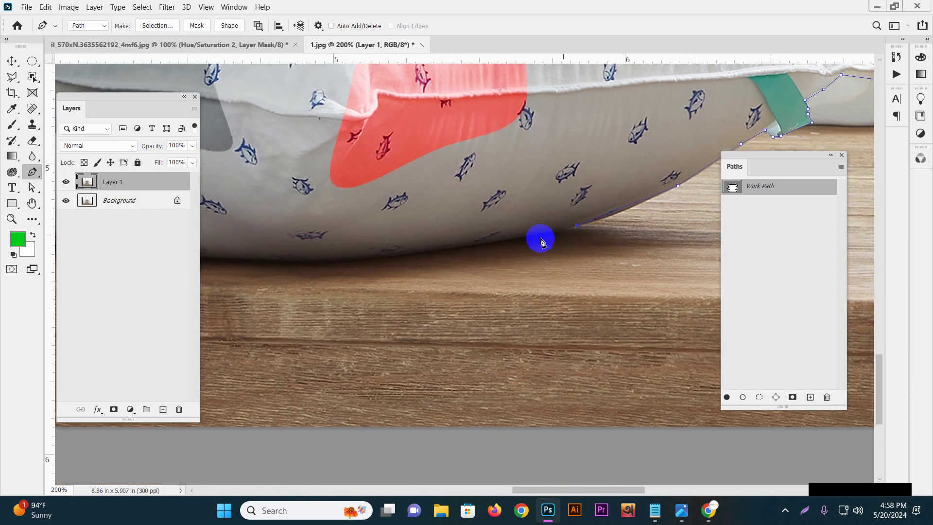
pyautogui.moveTo(400, 254); pyautogui.dragTo(571, 205)
pyautogui.click(476, 213)
# - Extend the path along the rest of the bottom pillow's base and close it at the starting anchor point
pyautogui.moveTo(412, 210); pyautogui.dragTo(651, 233)
pyautogui.moveTo(502, 229); pyautogui.dragTo(568, 248)
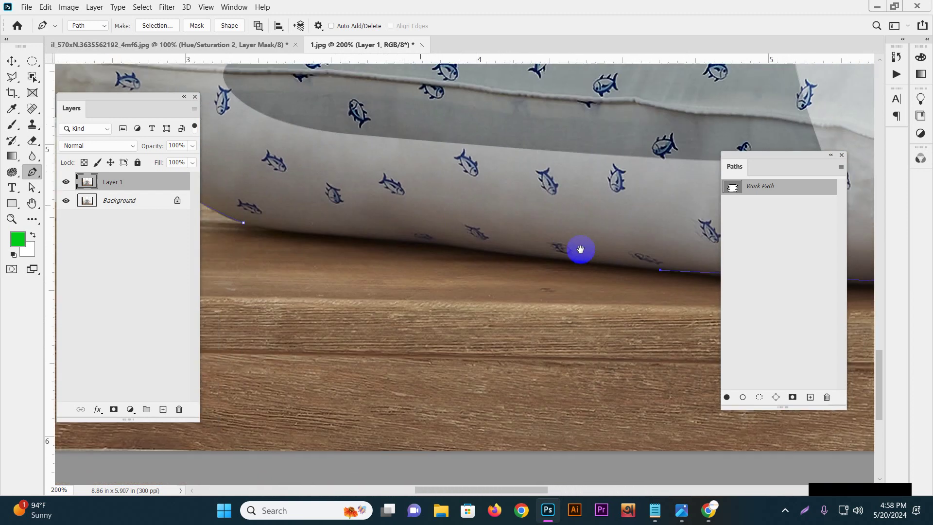
pyautogui.click(394, 246)
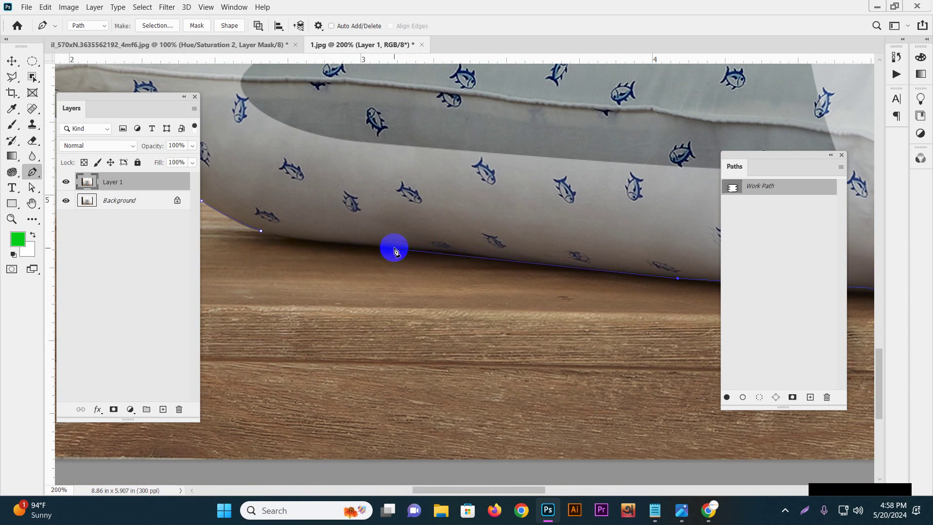
pyautogui.click(261, 232)
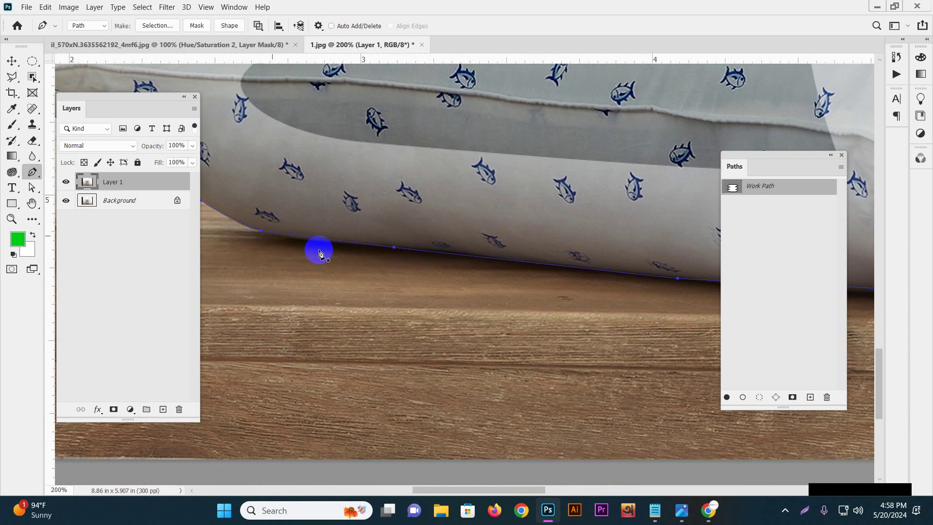
# - Fit the whole image in view and save the work path under the name Outline
pyautogui.hotkey('ctrl', '0')
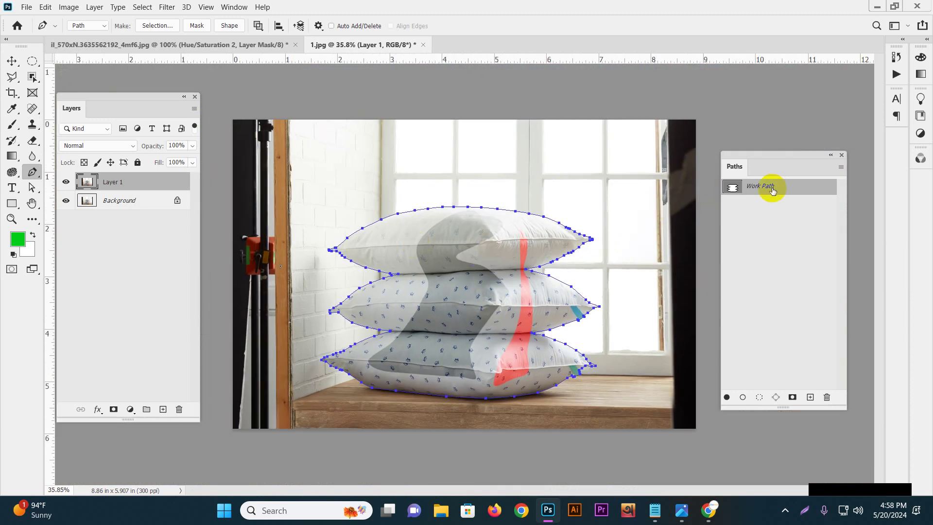
pyautogui.doubleClick(772, 188)
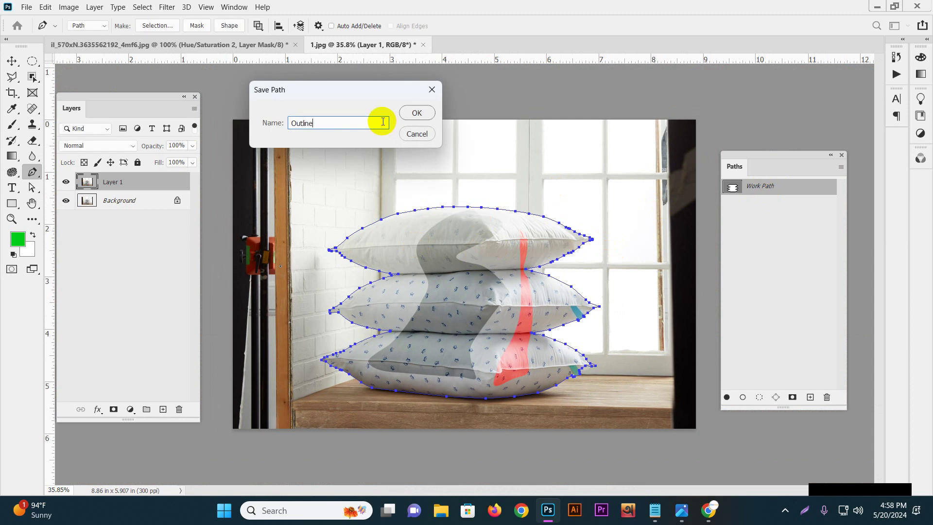
pyautogui.press('Return')
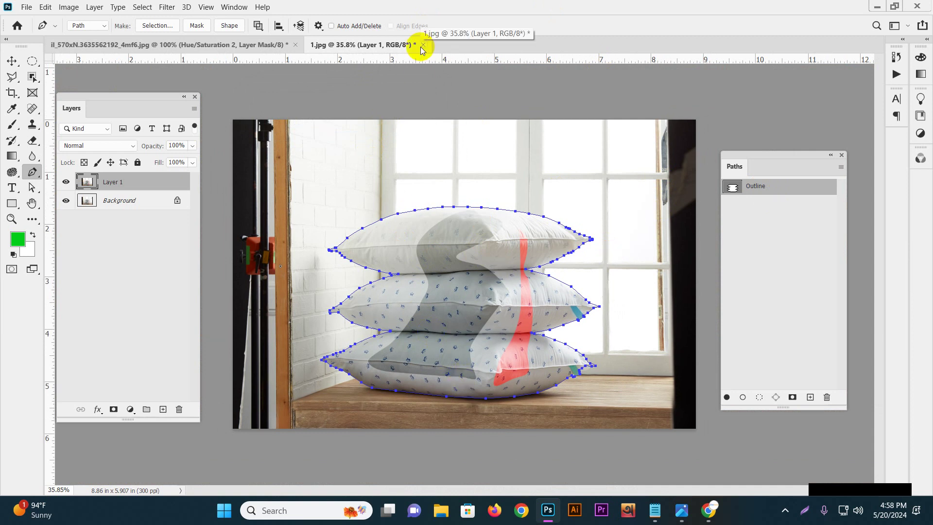
# - Move the list of paths closer to the pillows and create a new path named 1st
pyautogui.click(681, 332)
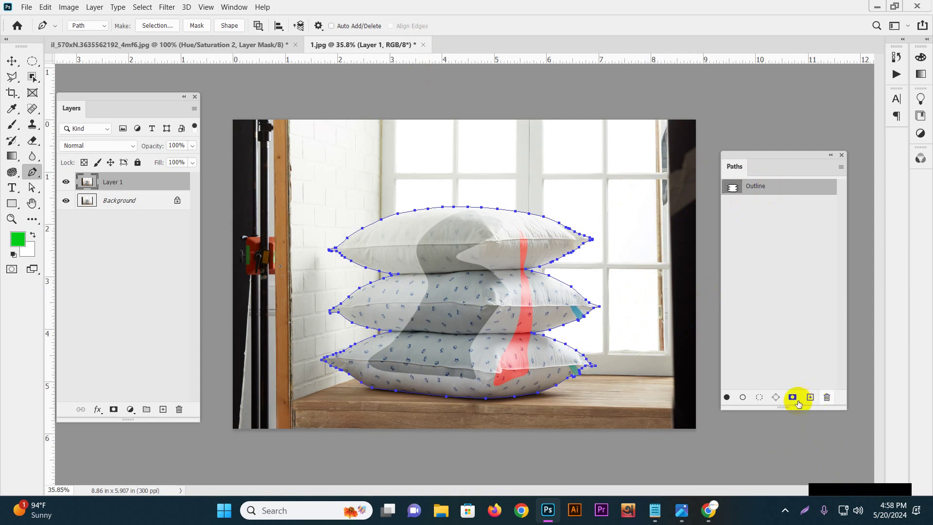
pyautogui.moveTo(770, 156); pyautogui.dragTo(727, 142)
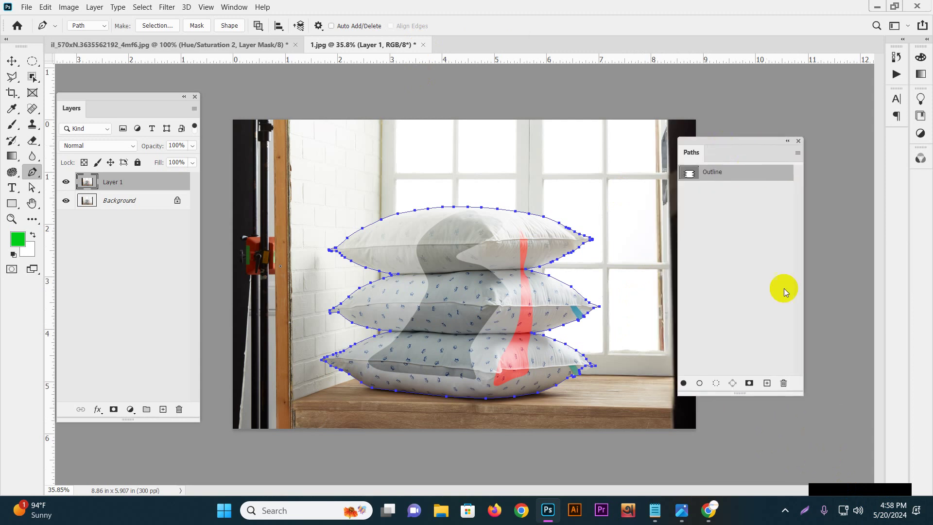
pyautogui.click(765, 383)
pyautogui.doubleClick(710, 188)
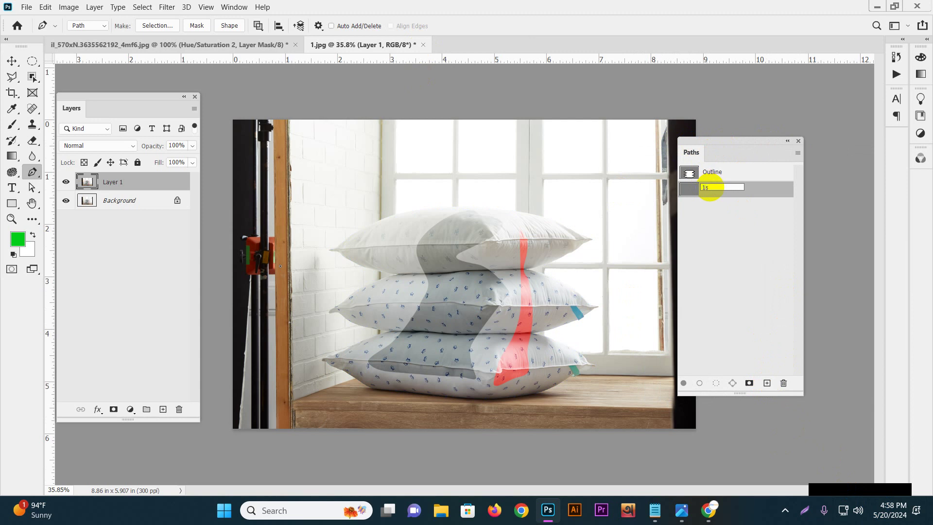
pyautogui.click(486, 342)
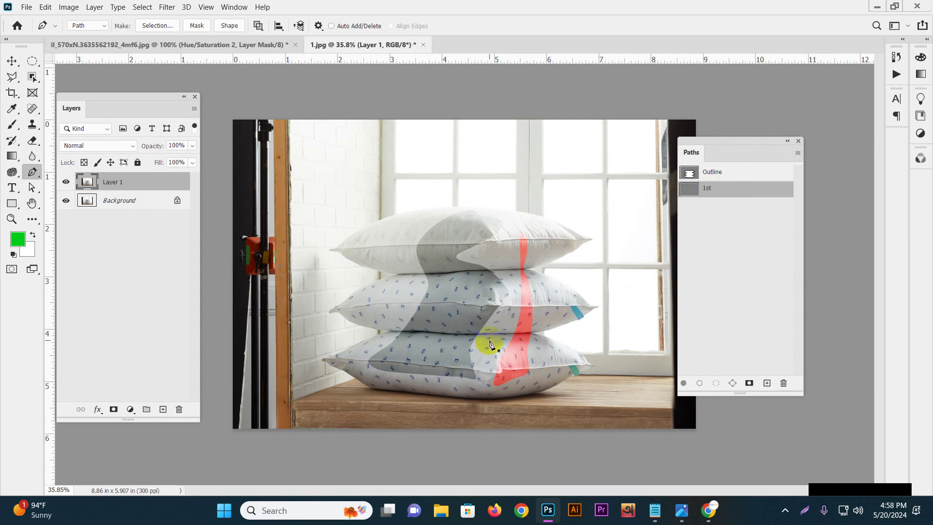
# - Copy the pillow outline from the Outline path into the 1st path
pyautogui.click(718, 174)
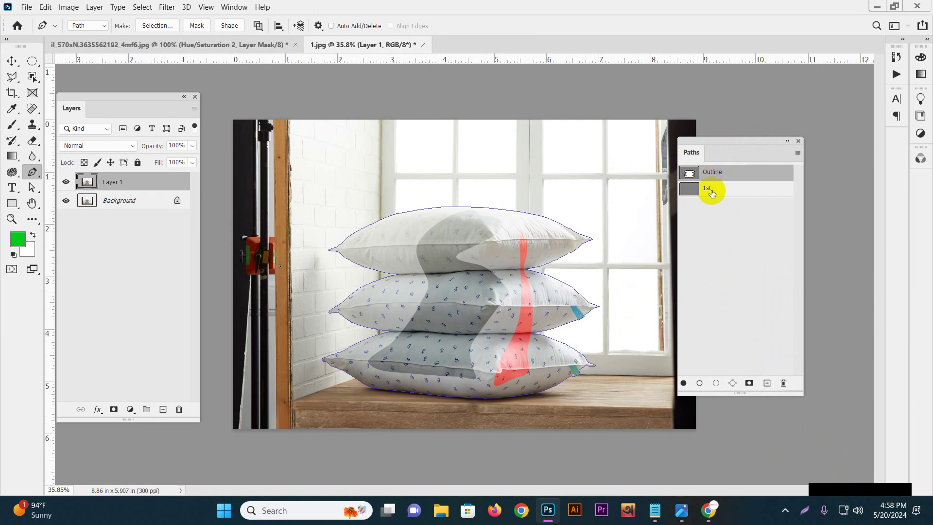
pyautogui.click(712, 192)
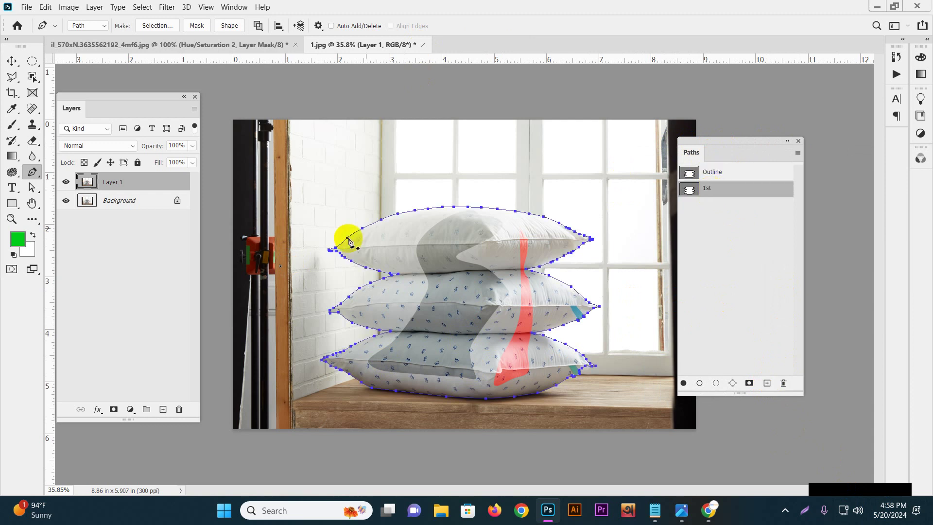
# - Break the 1st path at the left gap between the top and middle pillows by deleting the middle pillow's nearest anchor point
pyautogui.scroll(3, 461, 244)
pyautogui.scroll(-1, 432, 235)
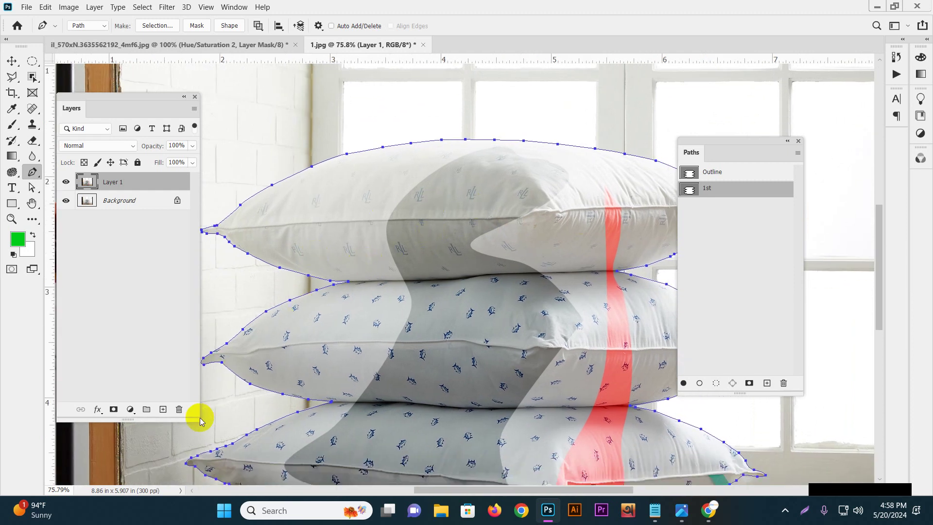
pyautogui.scroll(4, 316, 281)
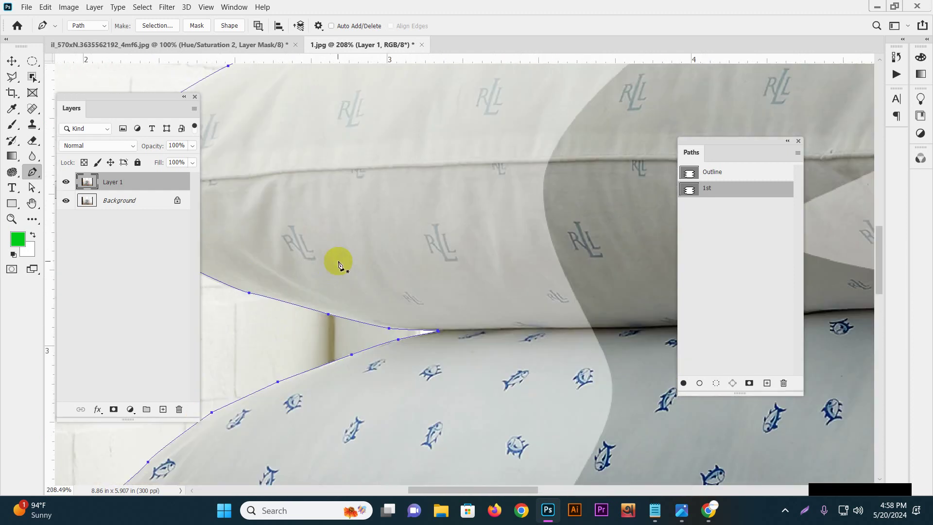
pyautogui.moveTo(357, 239); pyautogui.dragTo(353, 223)
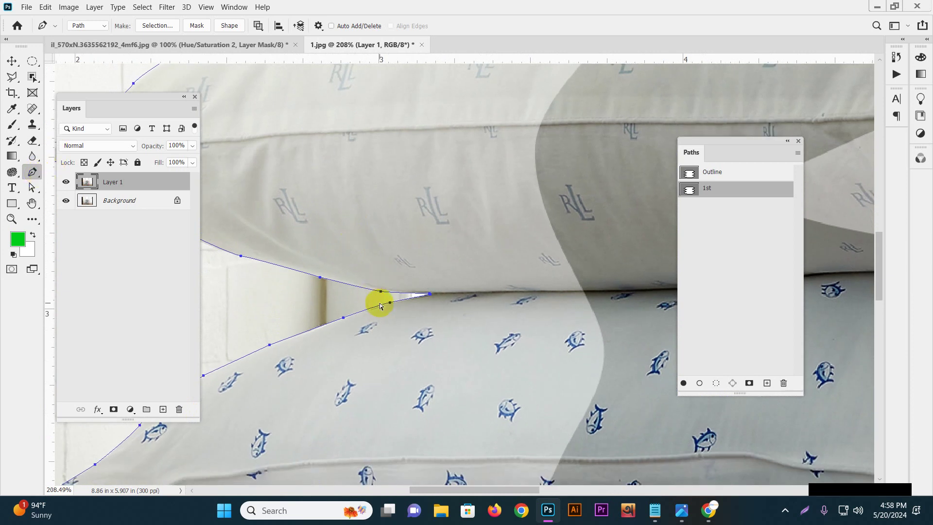
pyautogui.hotkey('ctrl', 'z')
pyautogui.hscroll(10, 447, 302)
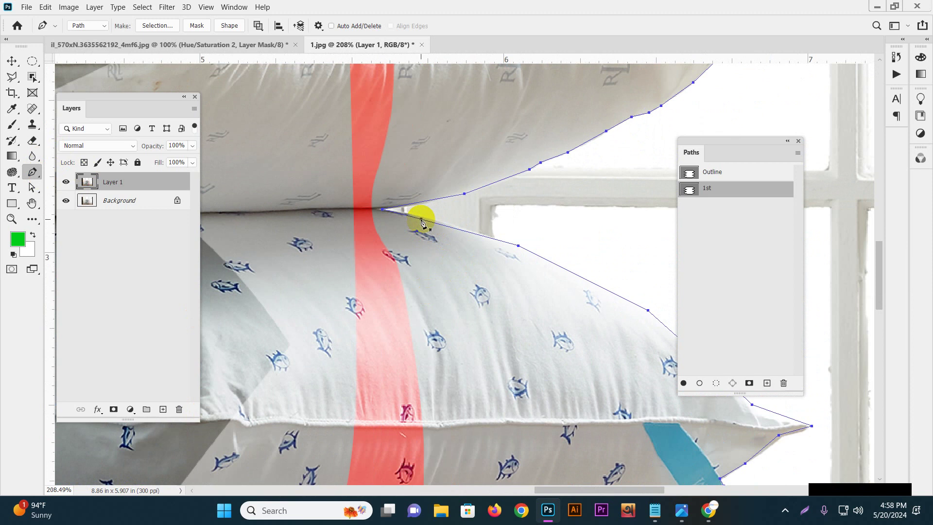
# - Break the 1st path at the right gap below the top pillow and delete the outline of the two lower pillows
pyautogui.click(420, 218)
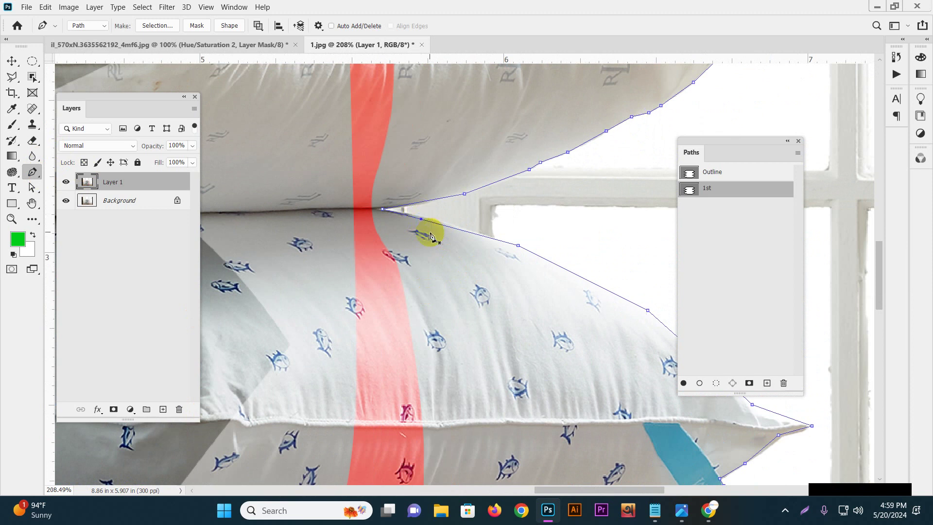
pyautogui.scroll(10, 431, 235)
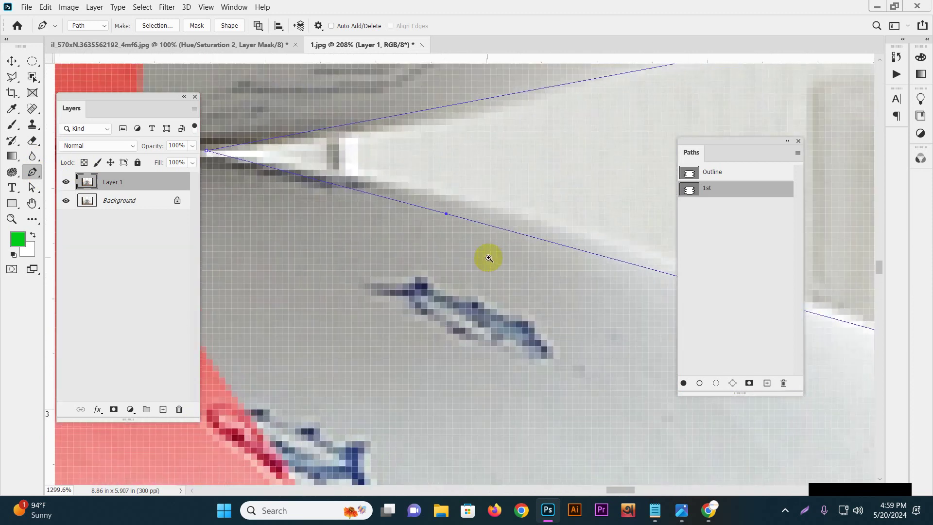
pyautogui.moveTo(414, 238); pyautogui.dragTo(544, 283)
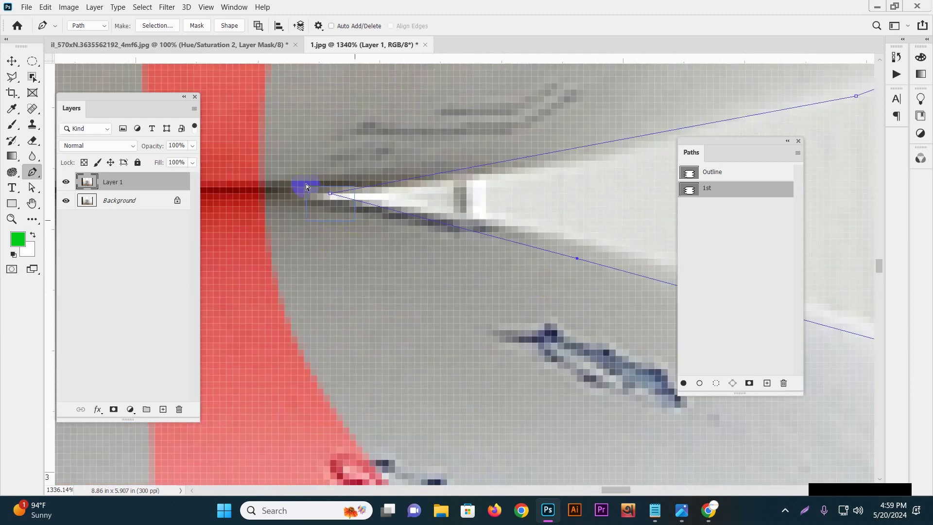
pyautogui.scroll(-7, 417, 209)
pyautogui.scroll(-1, 416, 209)
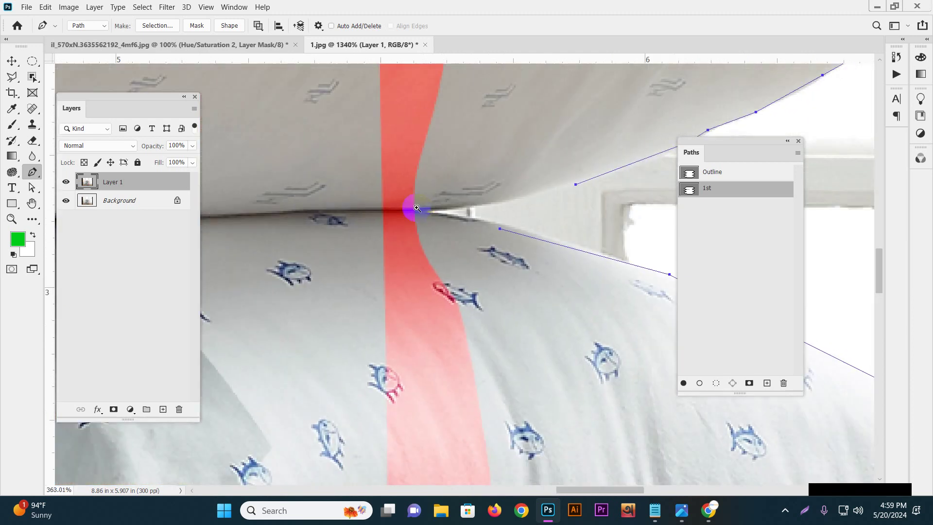
pyautogui.moveTo(483, 208); pyautogui.dragTo(406, 218)
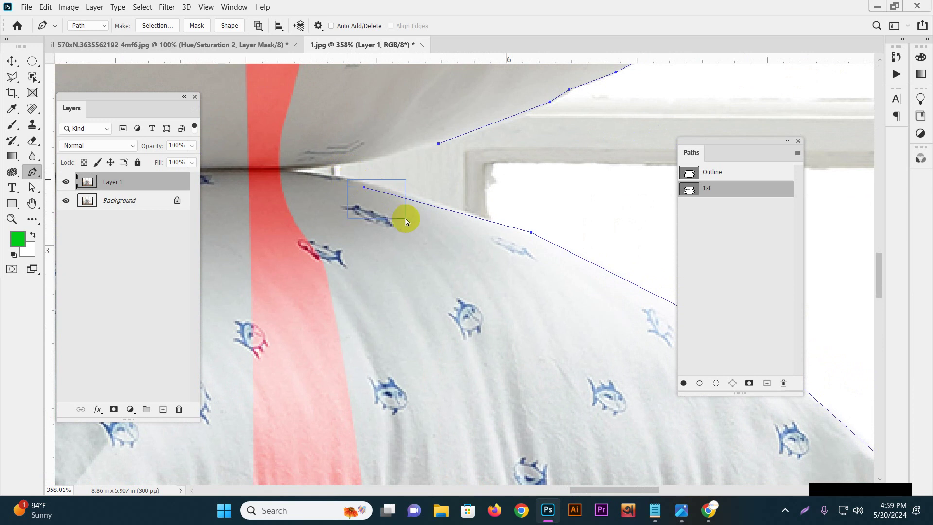
pyautogui.press('Delete')
pyautogui.press('Delete')
pyautogui.scroll(-12, 491, 229)
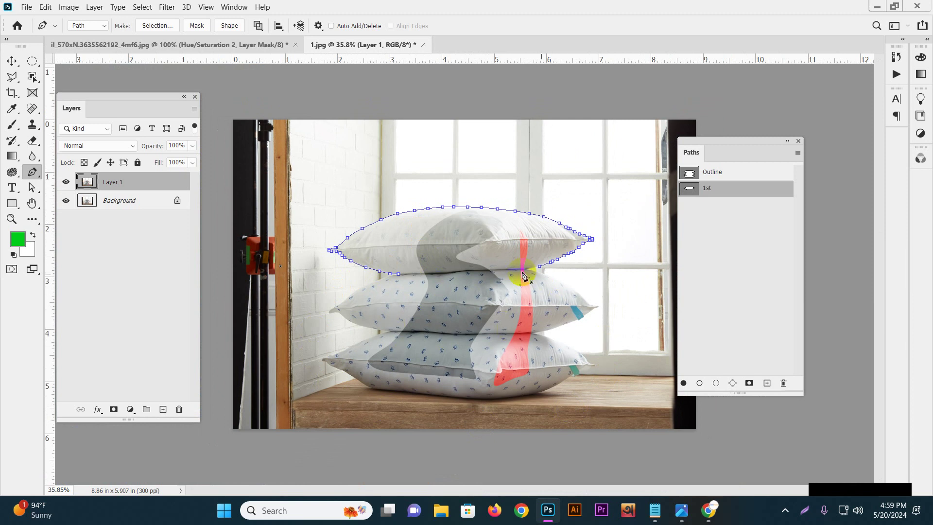
# - Continue the open 1st path with the Pen tool from the left gap along the top pillow's bottom edge to its middle
pyautogui.scroll(2, 461, 273)
pyautogui.scroll(3, 460, 273)
pyautogui.scroll(4, 385, 281)
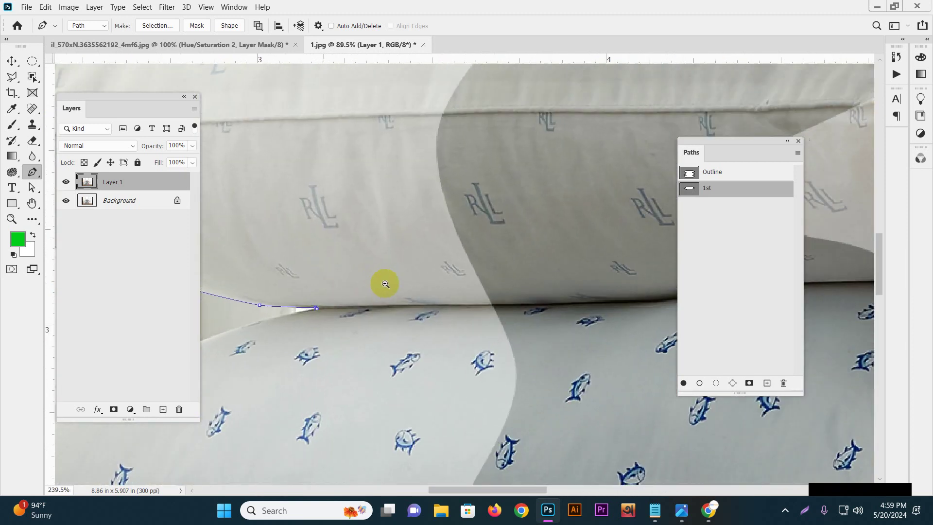
pyautogui.click(421, 308)
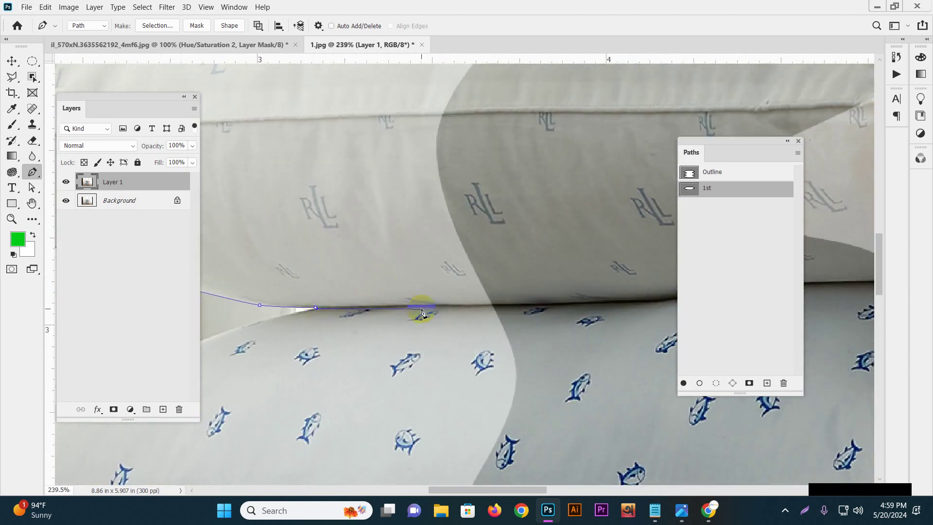
pyautogui.click(560, 307)
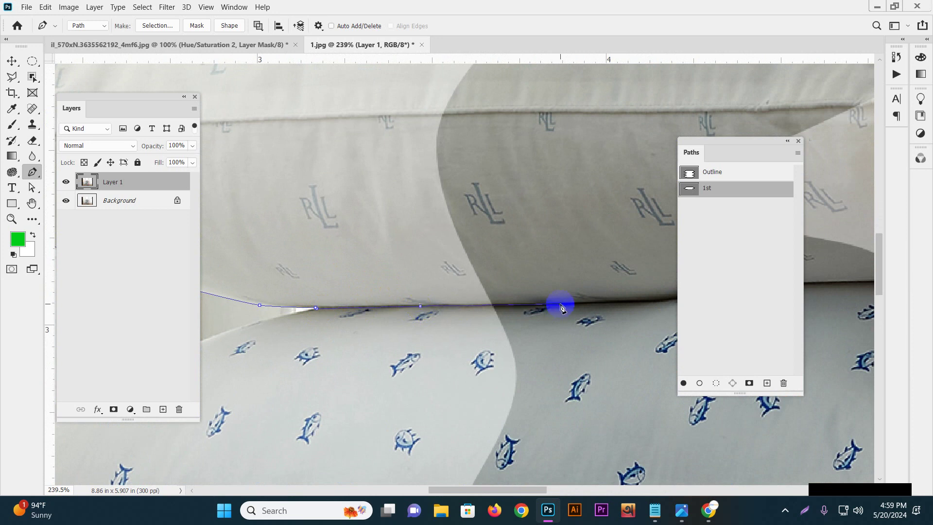
pyautogui.moveTo(561, 307); pyautogui.dragTo(364, 294)
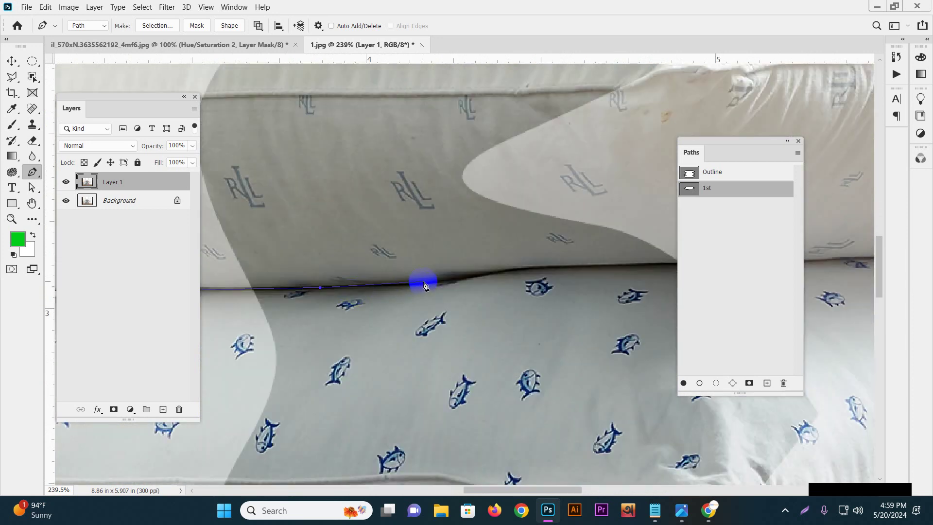
pyautogui.click(488, 276)
pyautogui.click(558, 271)
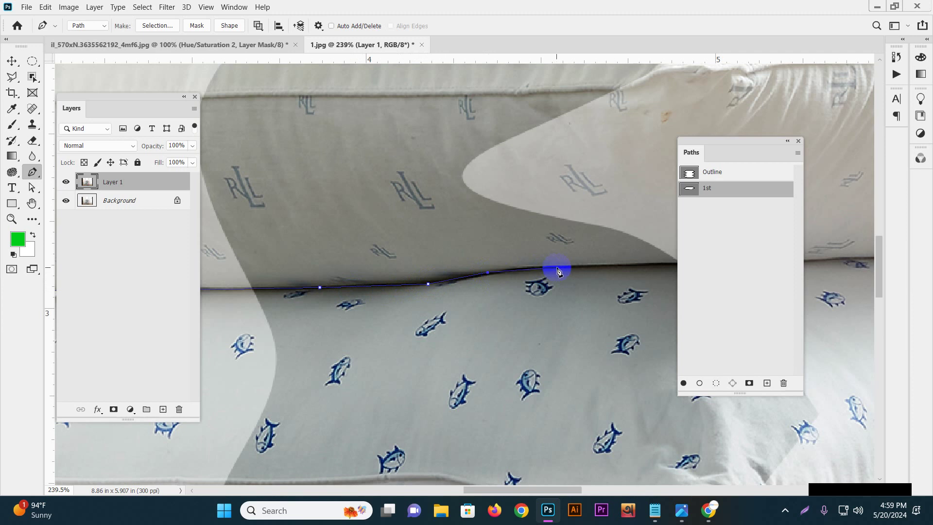
# - Trace the rest of the top pillow's bottom edge and close the path at its open right end
pyautogui.moveTo(593, 270); pyautogui.dragTo(387, 277)
pyautogui.click(430, 274)
pyautogui.click(529, 269)
pyautogui.moveTo(530, 270); pyautogui.dragTo(314, 296)
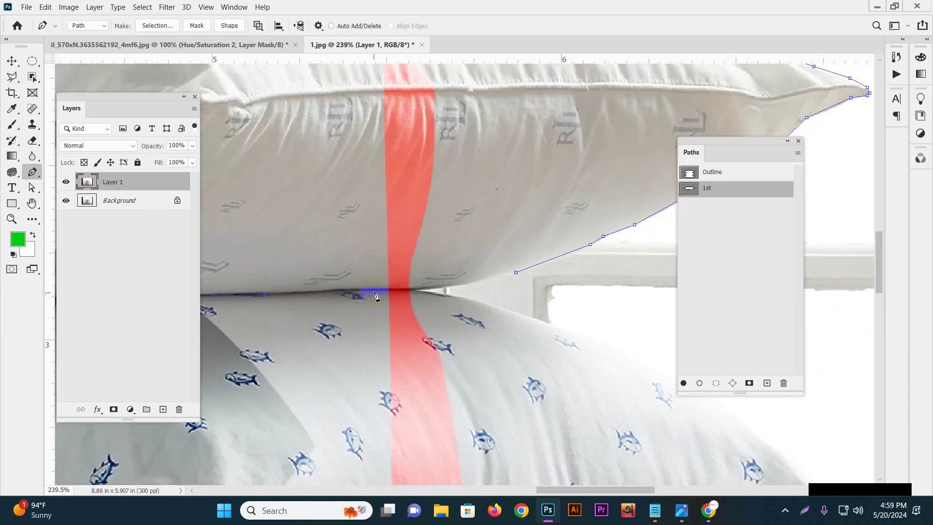
pyautogui.click(403, 290)
pyautogui.click(430, 290)
pyautogui.click(515, 272)
pyautogui.moveTo(516, 274); pyautogui.dragTo(530, 265)
pyautogui.moveTo(541, 291); pyautogui.dragTo(466, 286)
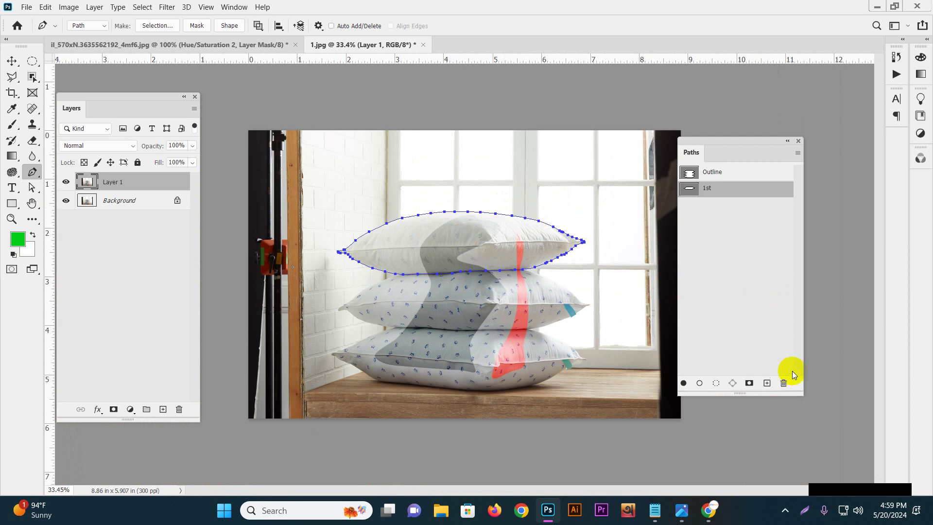
# - Create a new path named 2nd and copy the full pillow outline from the Outline path into it
pyautogui.click(766, 384)
pyautogui.doubleClick(711, 204)
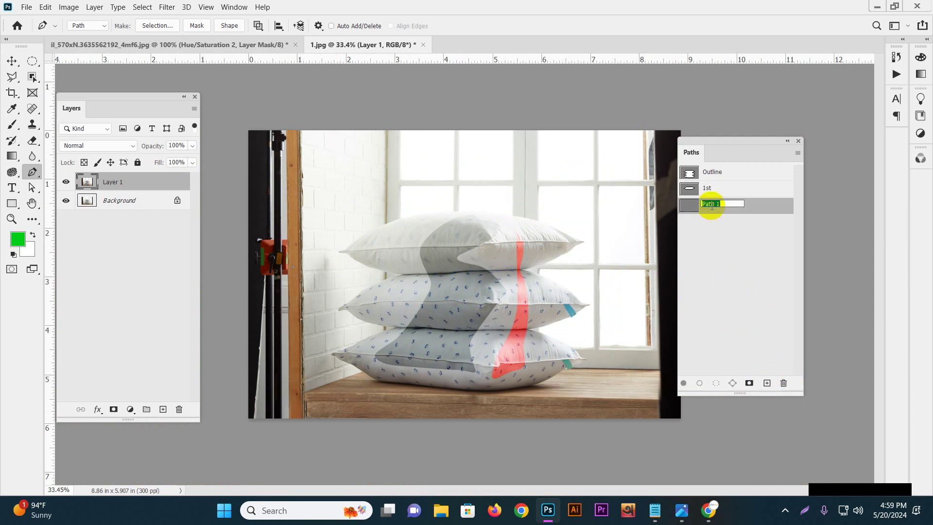
pyautogui.press('Return')
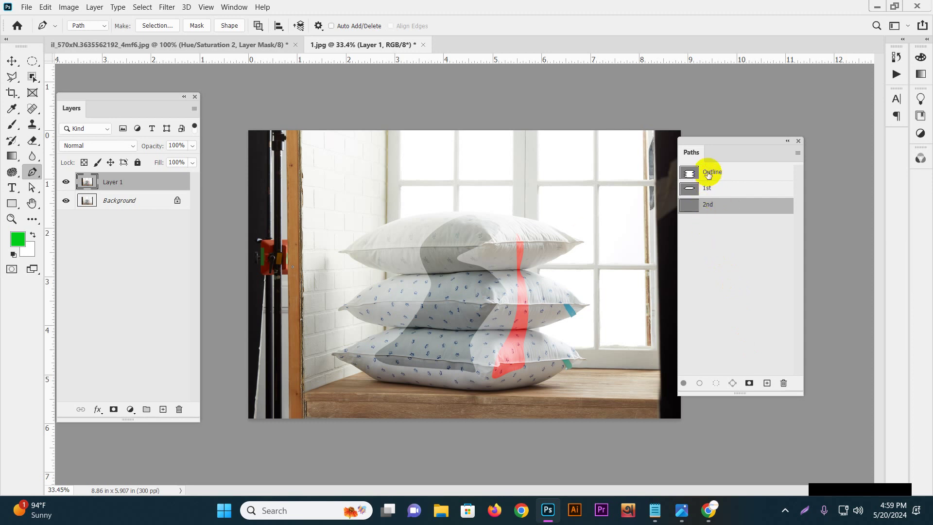
pyautogui.click(708, 173)
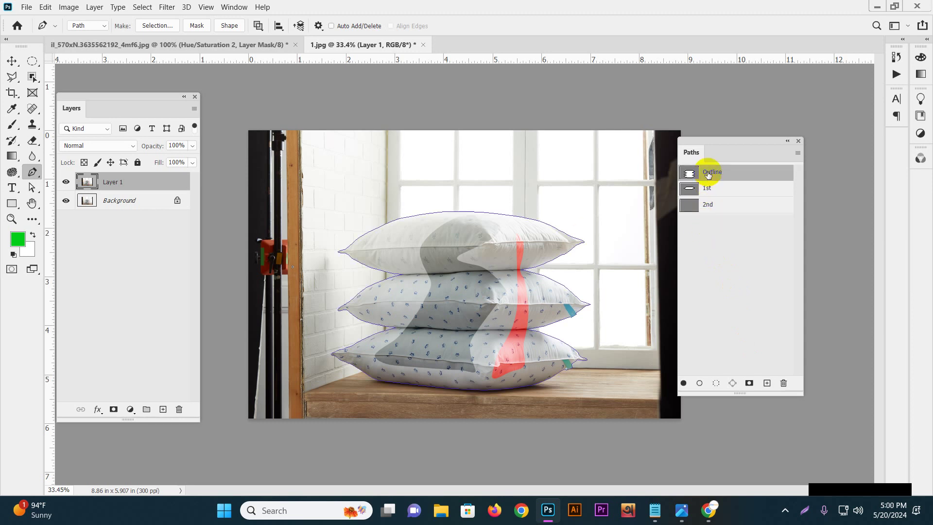
pyautogui.click(719, 207)
pyautogui.hotkey('ctrl', 'v')
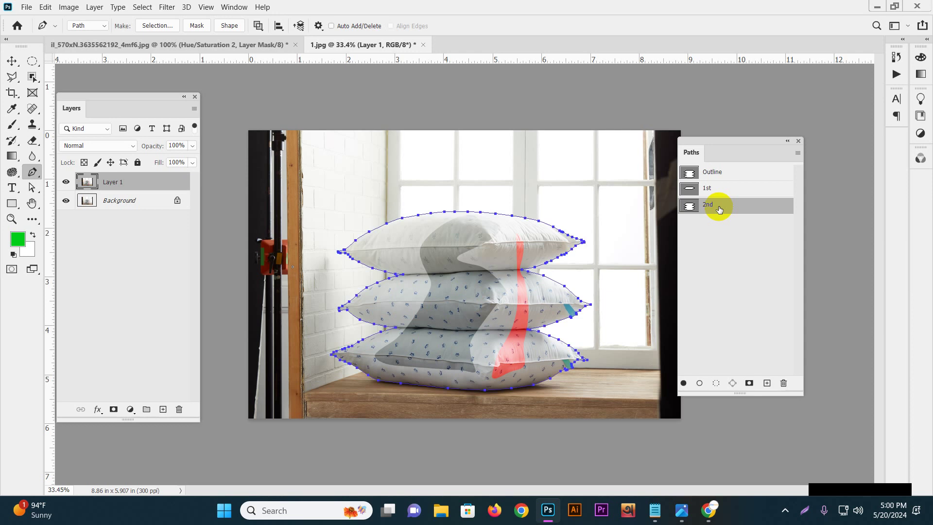
# - Break the 2nd path at both gaps between the top and middle pillows by deleting the top pillow's nearest anchor points
pyautogui.moveTo(419, 284)
pyautogui.mouseDown()
pyautogui.moveTo(453, 294)
pyautogui.moveTo(401, 287)
pyautogui.mouseUp()
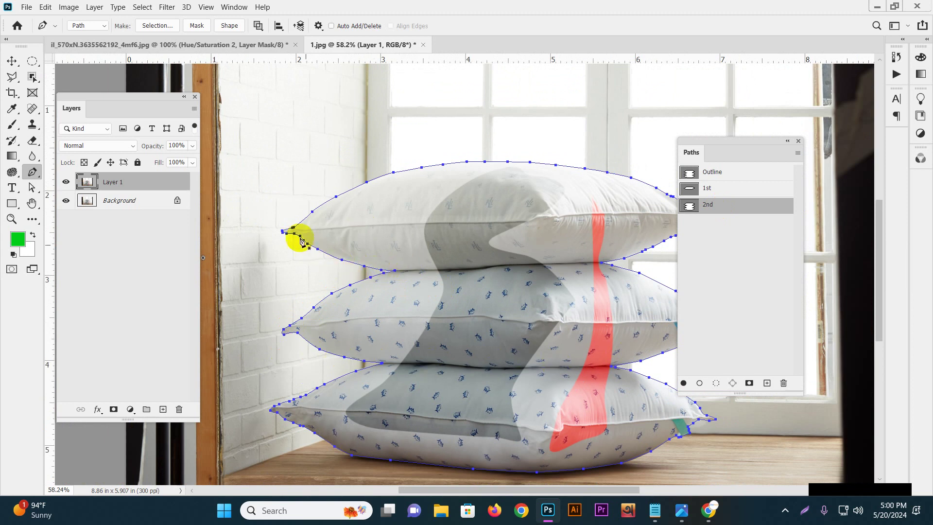
pyautogui.moveTo(370, 255); pyautogui.dragTo(458, 322)
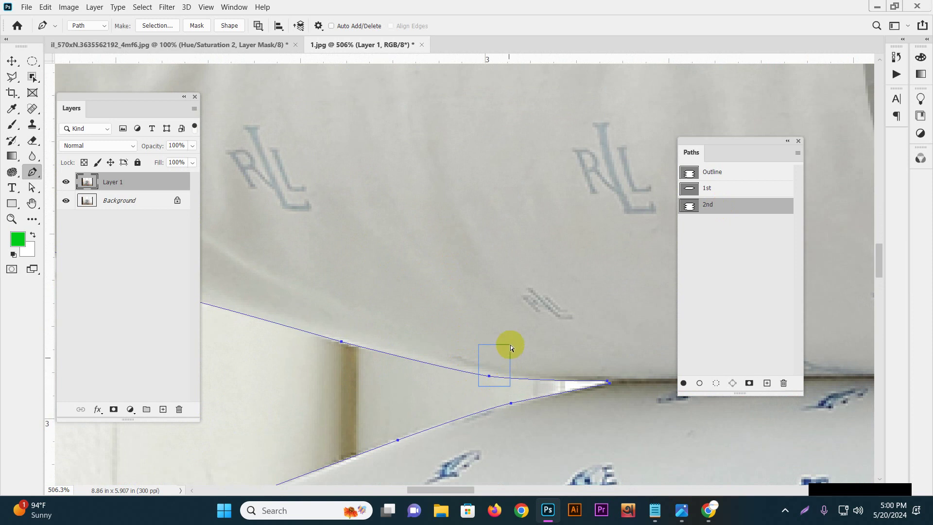
pyautogui.moveTo(511, 345); pyautogui.dragTo(185, 324)
pyautogui.moveTo(591, 278); pyautogui.dragTo(619, 226)
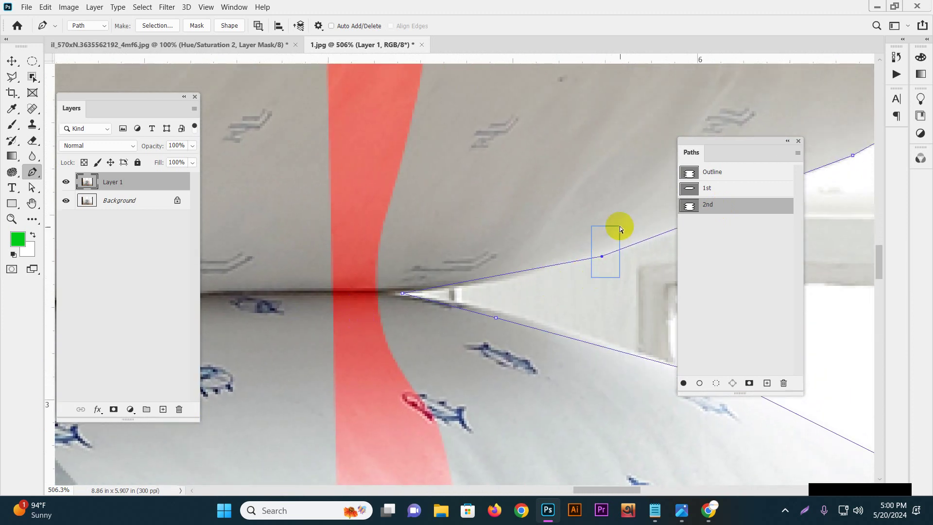
pyautogui.moveTo(494, 285); pyautogui.dragTo(399, 287)
# - Break the 2nd path at both gaps between the middle and bottom pillows by deleting the bottom pillow's nearest anchor points
pyautogui.scroll(-5, 496, 358)
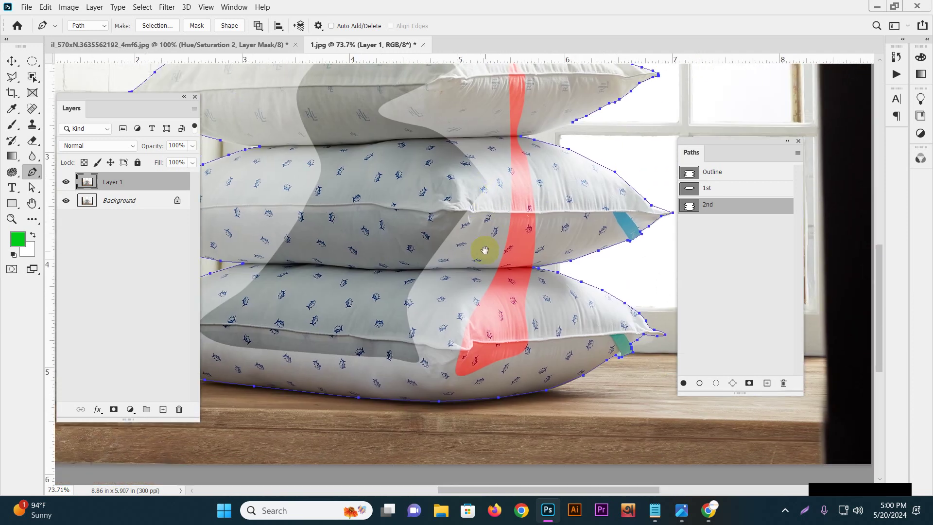
pyautogui.moveTo(558, 268); pyautogui.dragTo(568, 277)
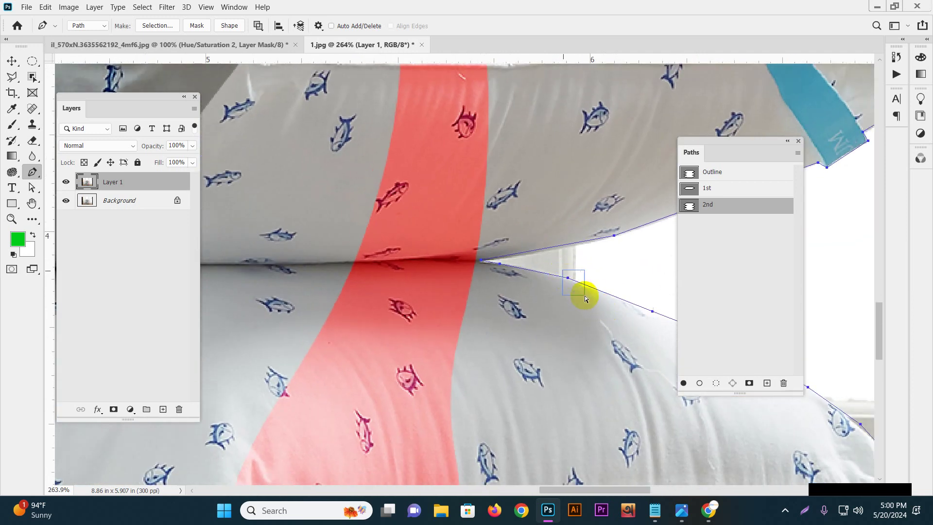
pyautogui.hscroll(-10, 491, 291)
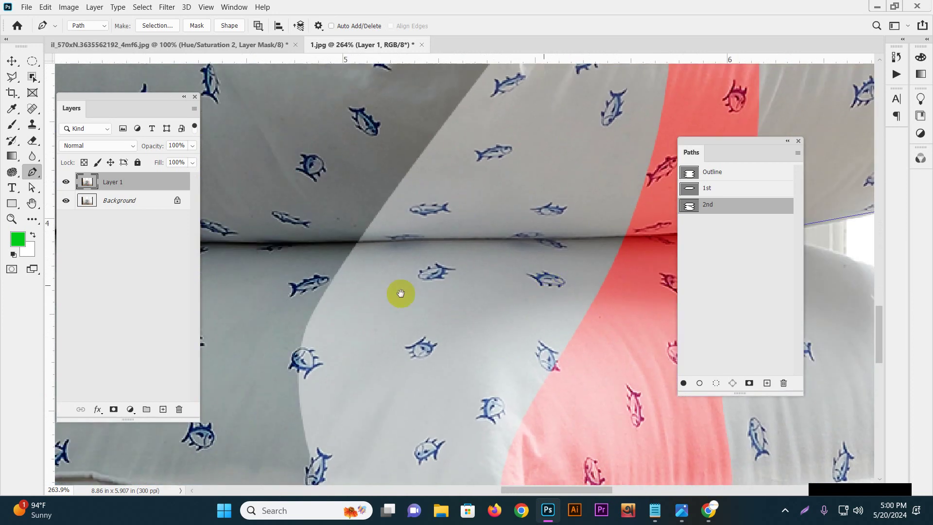
pyautogui.hscroll(-6, 474, 318)
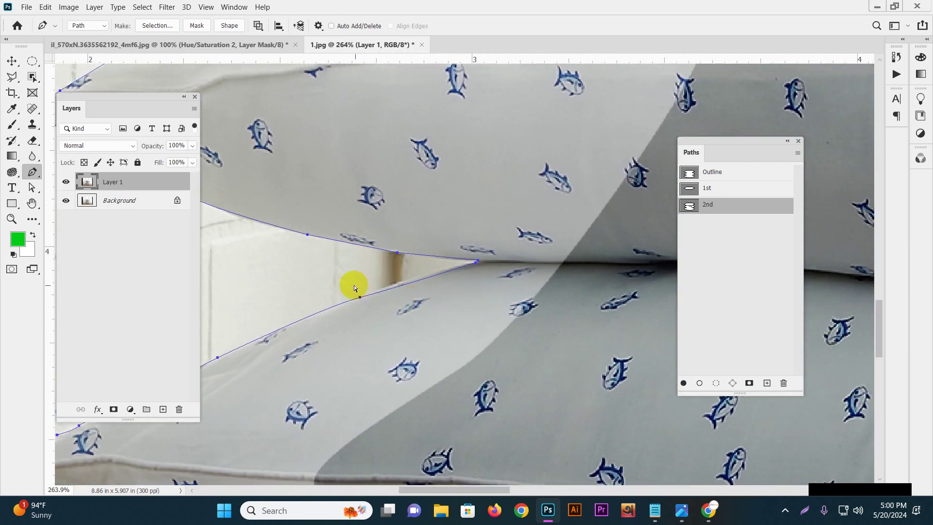
pyautogui.scroll(-6, 437, 299)
# - Delete the top and bottom pillow segments from the 2nd path, keeping only the middle pillow's sides
pyautogui.click(372, 270)
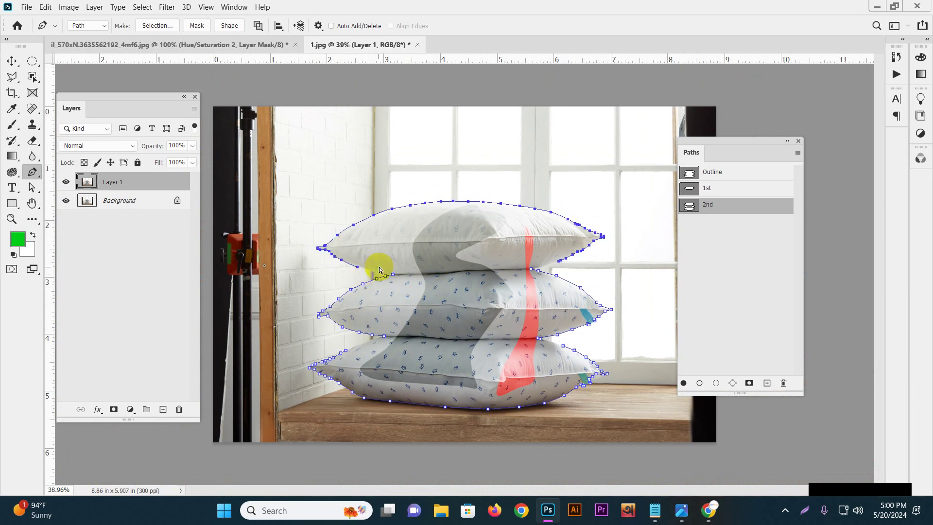
pyautogui.press('Delete')
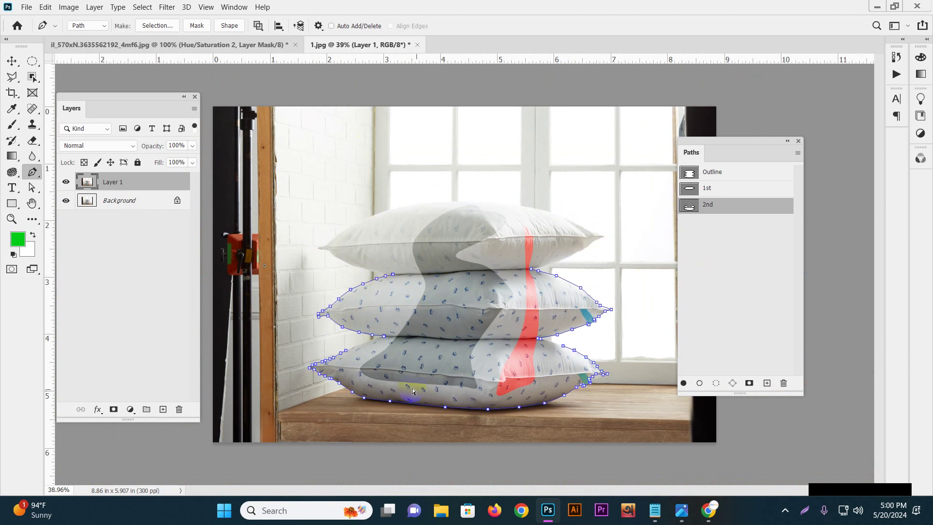
pyautogui.moveTo(340, 351); pyautogui.dragTo(358, 358)
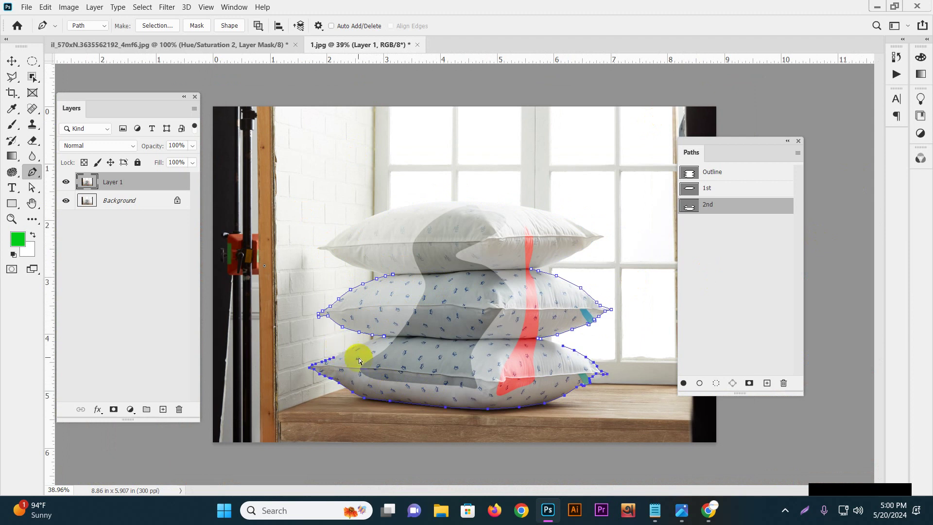
pyautogui.press('Delete')
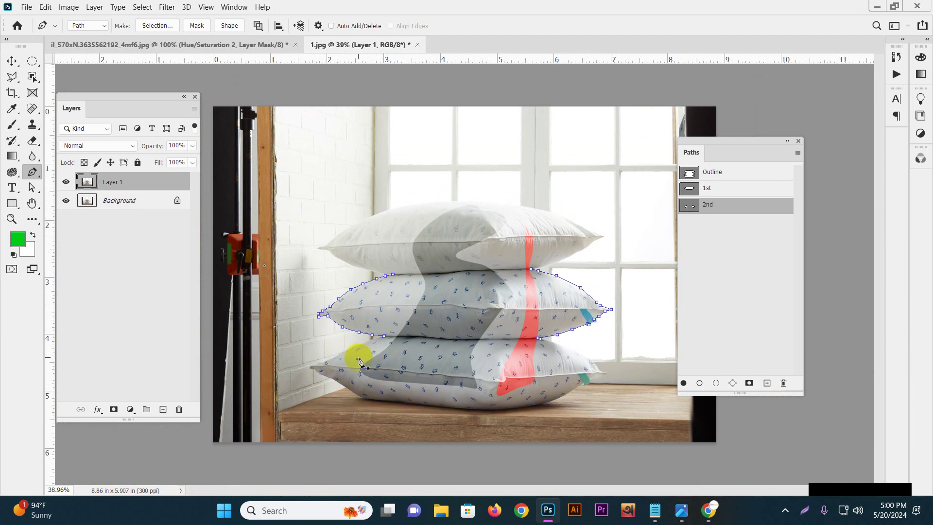
# - Copy the closed top pillow outline from the 1st path into the 2nd path
pyautogui.moveTo(467, 292); pyautogui.dragTo(514, 299)
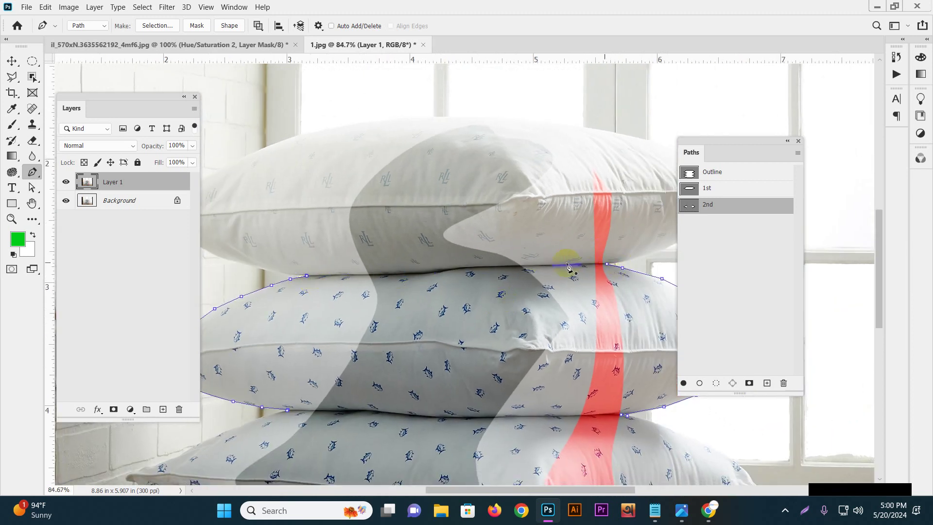
pyautogui.click(712, 193)
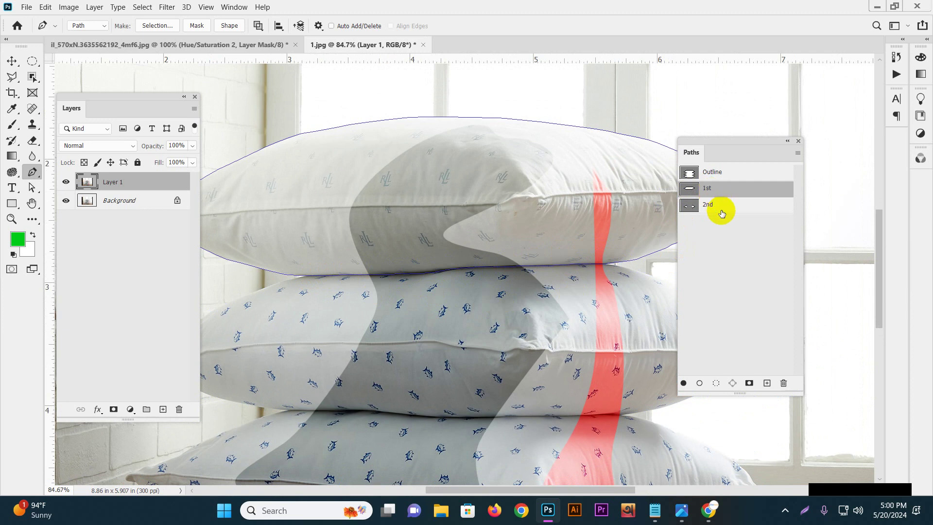
pyautogui.click(721, 212)
pyautogui.hotkey('ctrl', 'v')
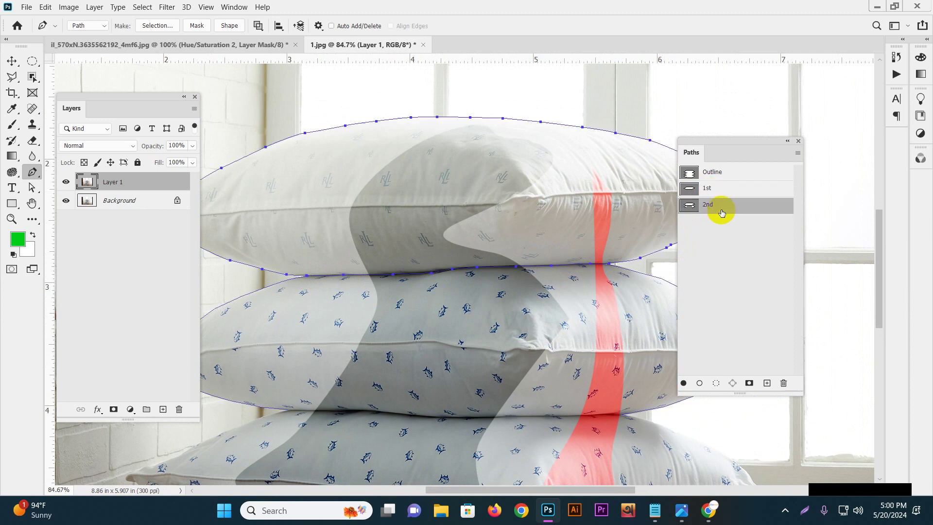
# - Delete the top pillow's outer anchor points from the 2nd path, keeping only its bottom edge along the seam with the middle pillow
pyautogui.moveTo(335, 261); pyautogui.dragTo(479, 252)
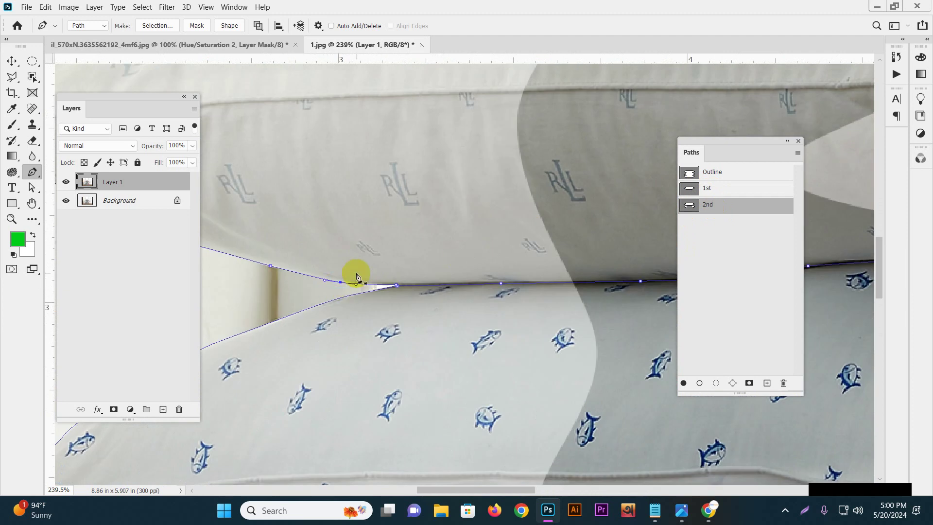
pyautogui.moveTo(442, 298); pyautogui.dragTo(113, 275)
pyautogui.moveTo(373, 267); pyautogui.dragTo(360, 250)
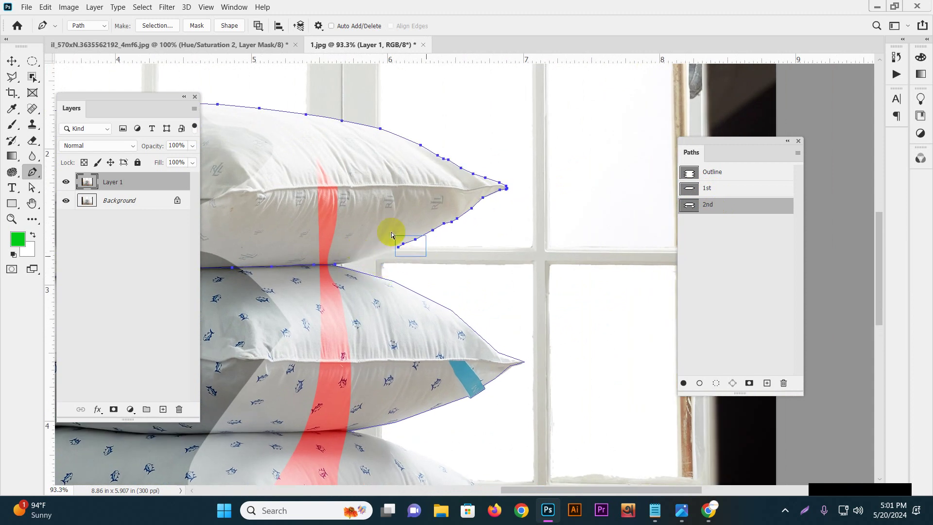
pyautogui.press('Delete')
pyautogui.moveTo(427, 227); pyautogui.dragTo(646, 207)
pyautogui.moveTo(376, 243); pyautogui.dragTo(474, 238)
pyautogui.moveTo(379, 262); pyautogui.dragTo(340, 283)
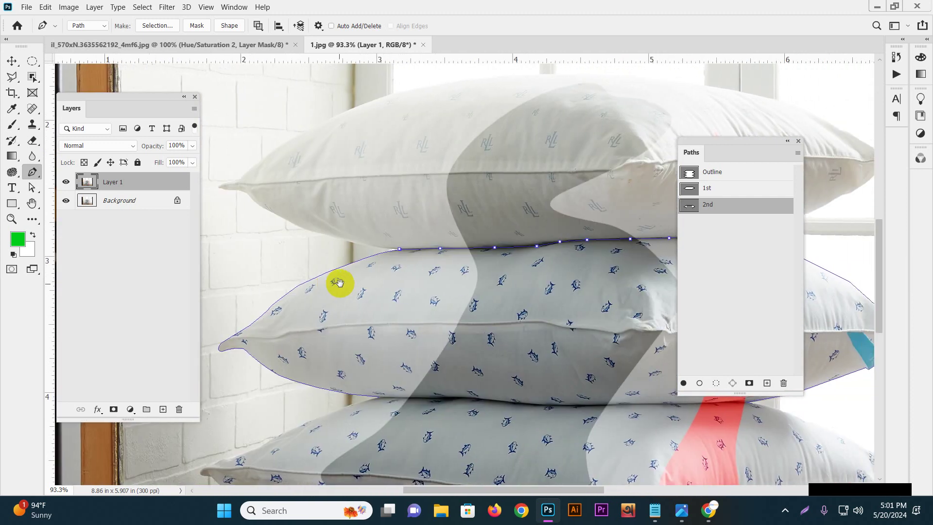
# - Extend the upper seam line's left end into the gap with an extra anchor point, and remove that point using Delete Anchor Point
pyautogui.moveTo(434, 267); pyautogui.dragTo(469, 290)
pyautogui.moveTo(375, 246); pyautogui.dragTo(485, 283)
pyautogui.moveTo(318, 225); pyautogui.dragTo(479, 287)
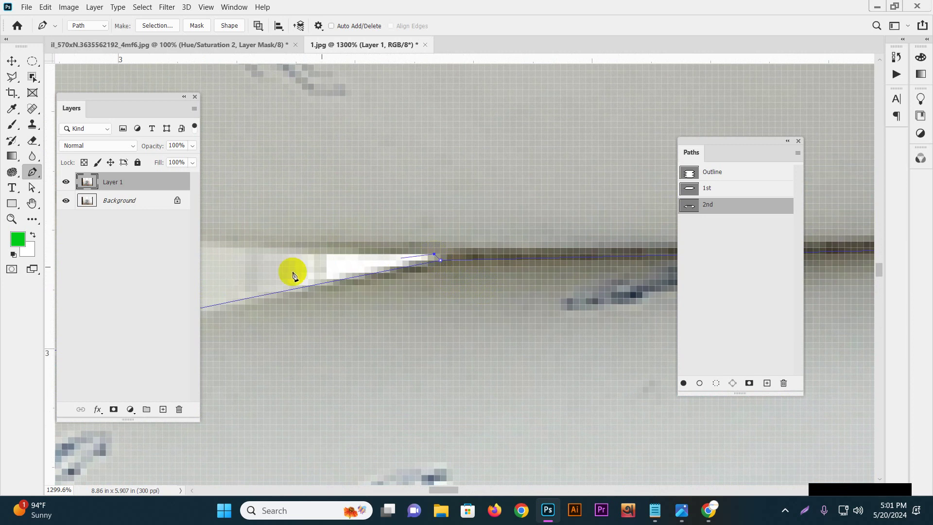
pyautogui.click(257, 280)
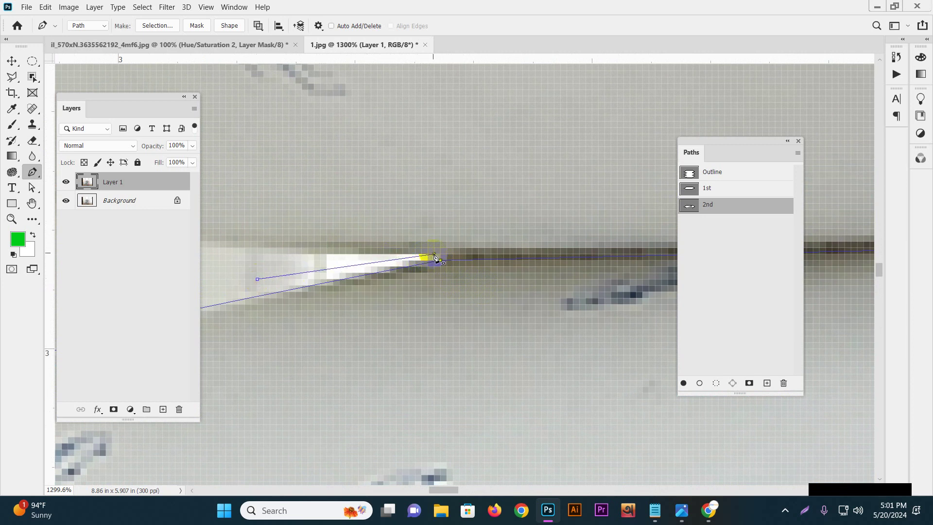
pyautogui.click(258, 280)
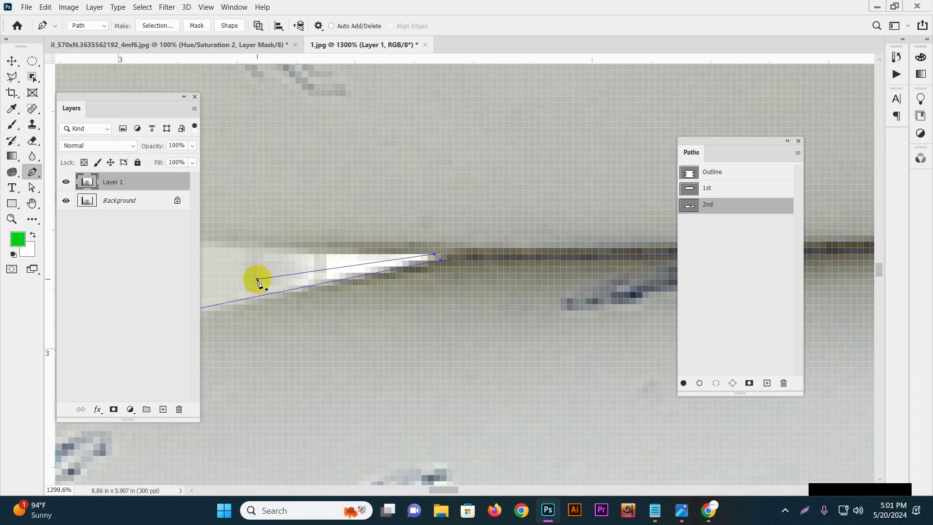
pyautogui.rightClick(32, 171)
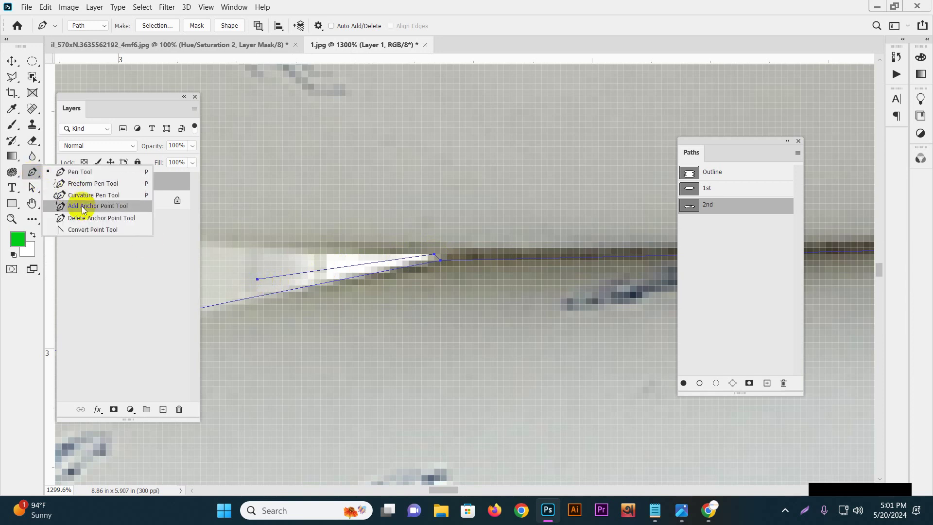
pyautogui.click(84, 218)
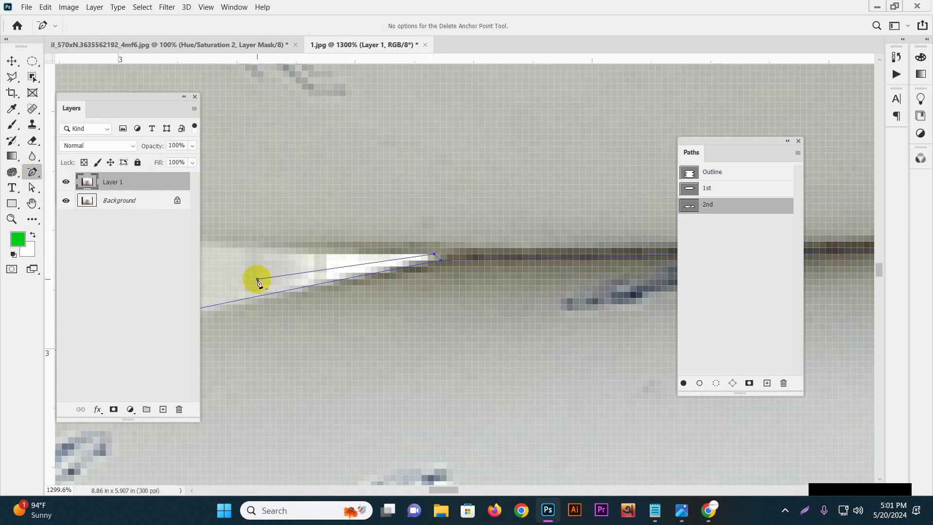
# - Move the upper seam line's right end anchor onto the middle pillow's nearest end anchor in the 2nd path
pyautogui.hscroll(10, 291, 282)
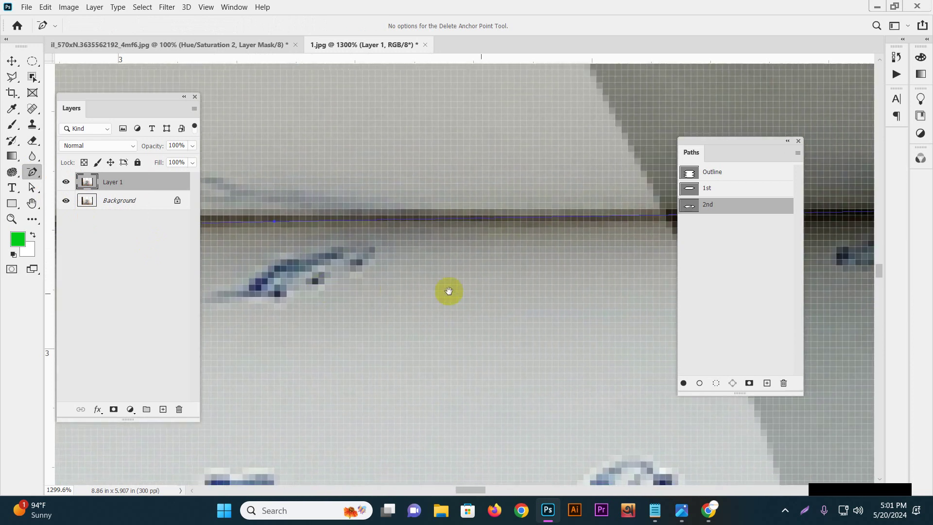
pyautogui.hscroll(10, 499, 293)
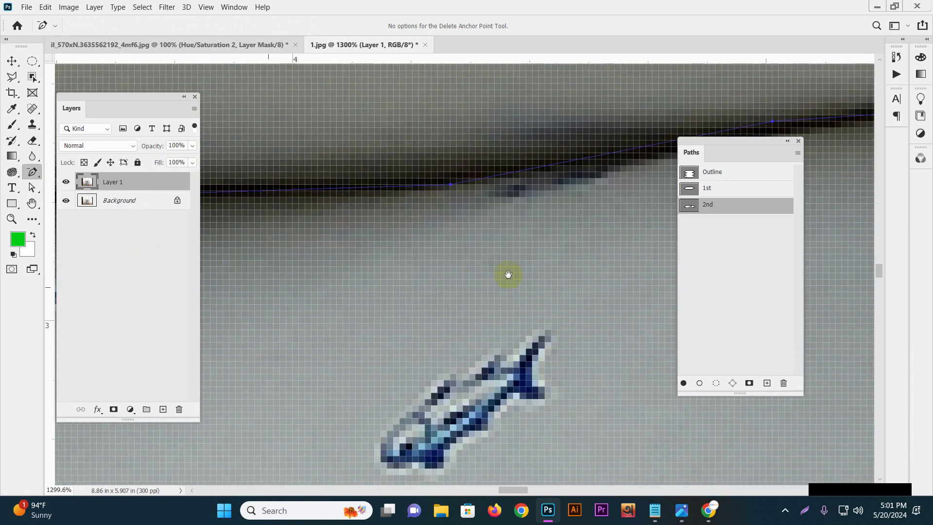
pyautogui.hscroll(10, 424, 275)
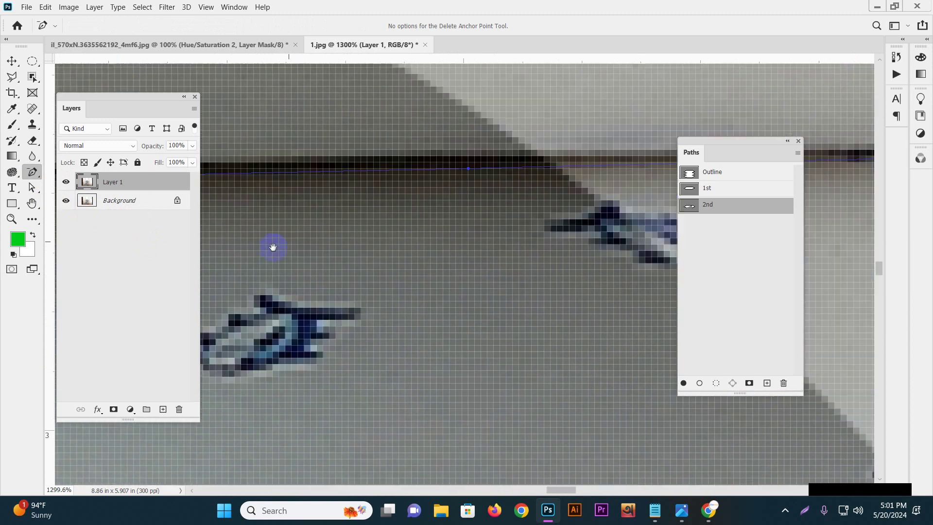
pyautogui.scroll(5, 267, 282)
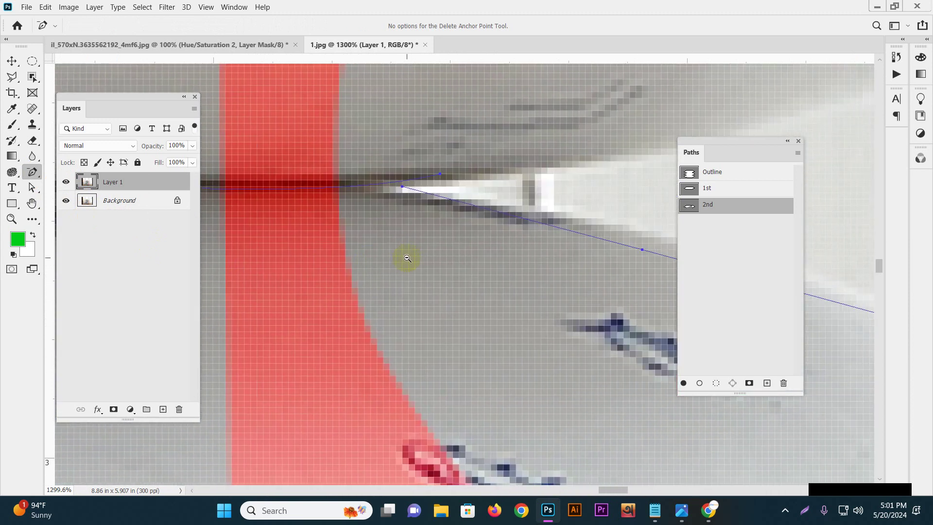
pyautogui.scroll(5, 419, 200)
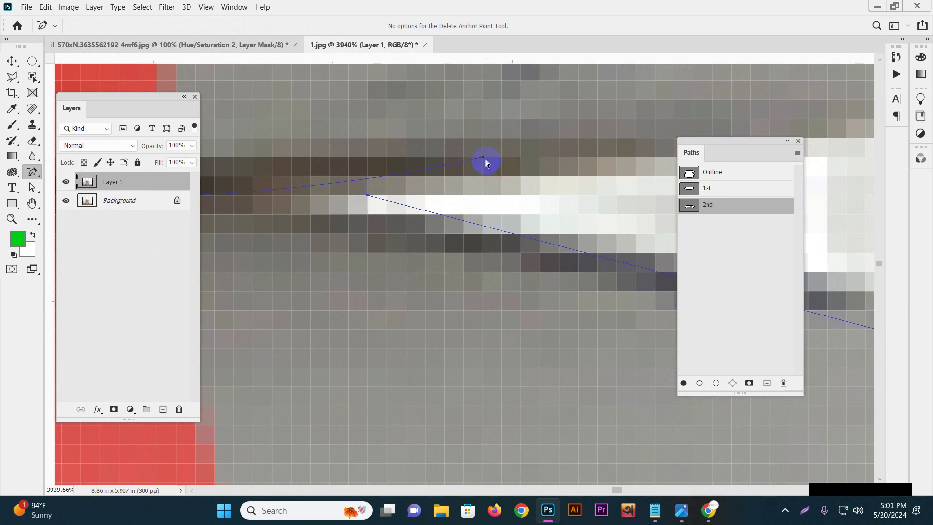
pyautogui.rightClick(33, 172)
pyautogui.click(78, 169)
pyautogui.moveTo(483, 158); pyautogui.dragTo(415, 179)
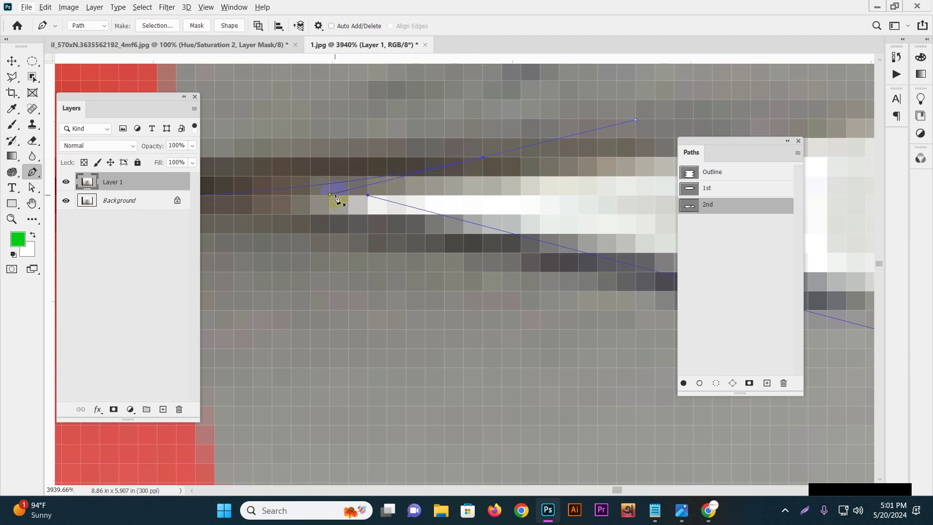
pyautogui.moveTo(331, 196); pyautogui.dragTo(426, 186)
pyautogui.click(480, 167)
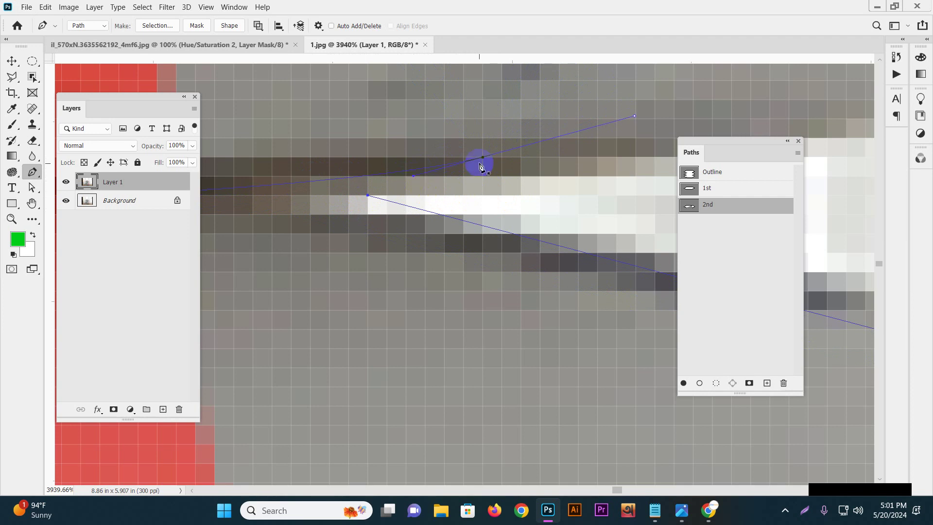
pyautogui.moveTo(483, 161); pyautogui.dragTo(422, 178)
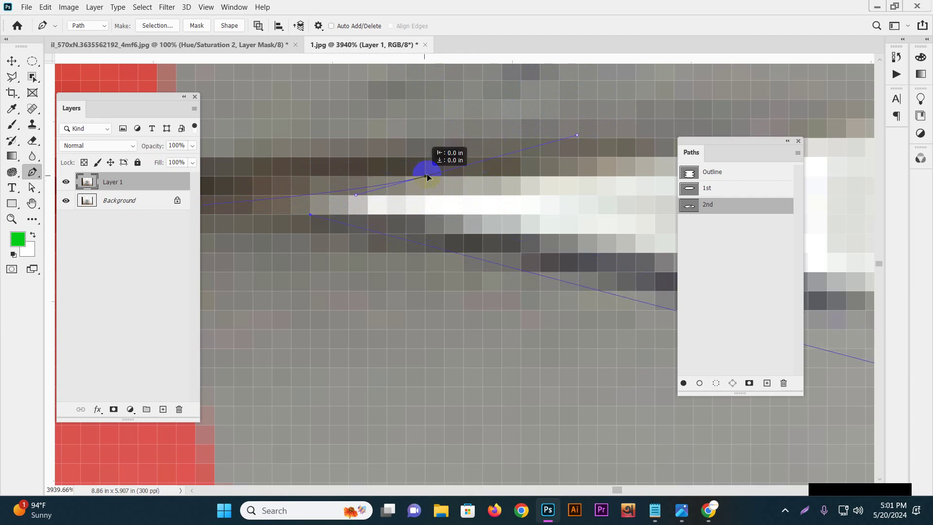
pyautogui.hotkey('ctrl', 'z')
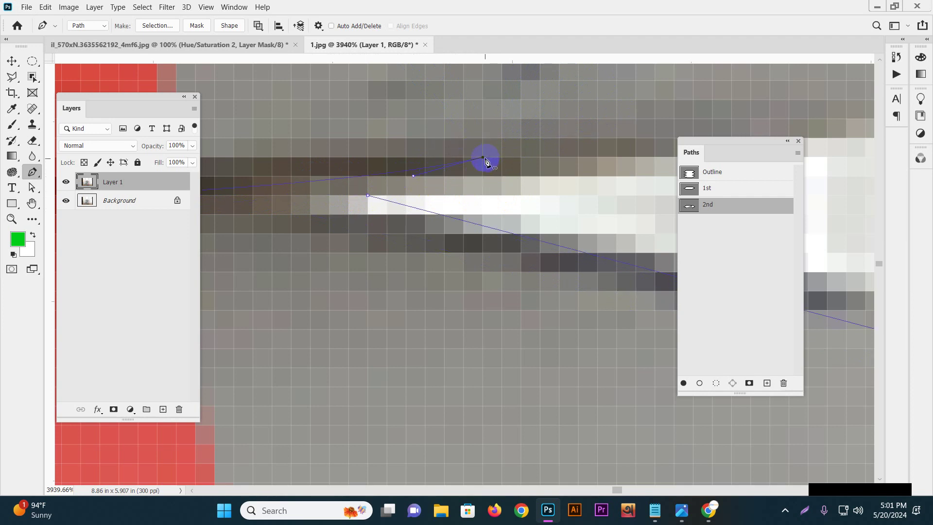
pyautogui.moveTo(483, 161); pyautogui.dragTo(373, 194)
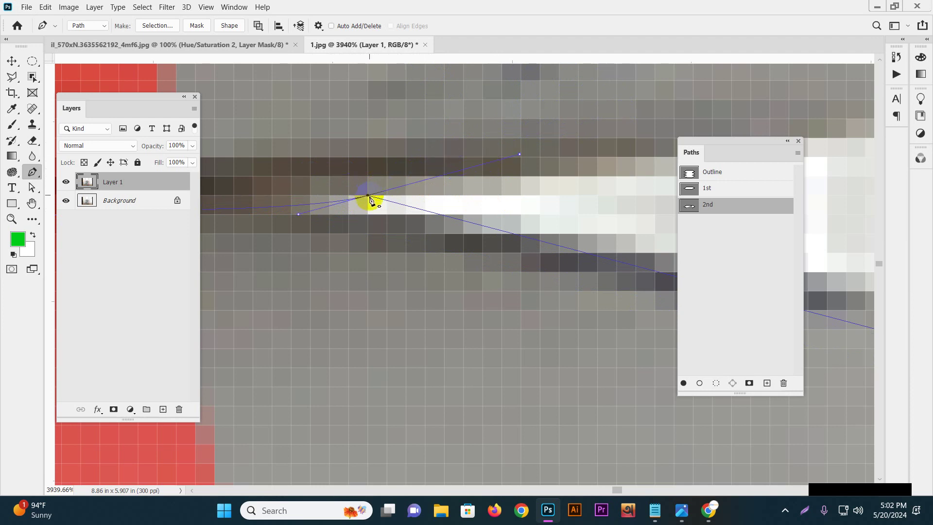
# - Join the upper seam line to the middle pillow's outline at the right gap and delete the stray anchor point extending into the gap
pyautogui.moveTo(368, 196); pyautogui.dragTo(654, 196)
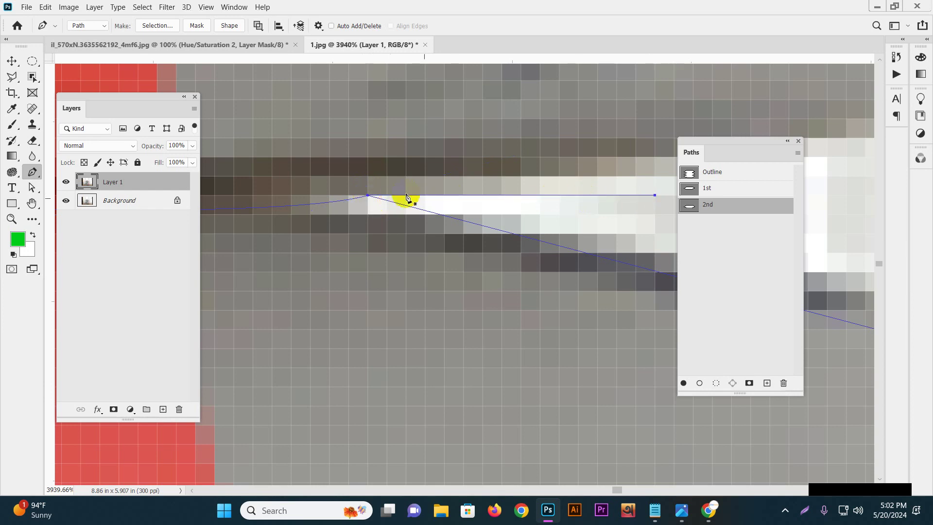
pyautogui.rightClick(32, 172)
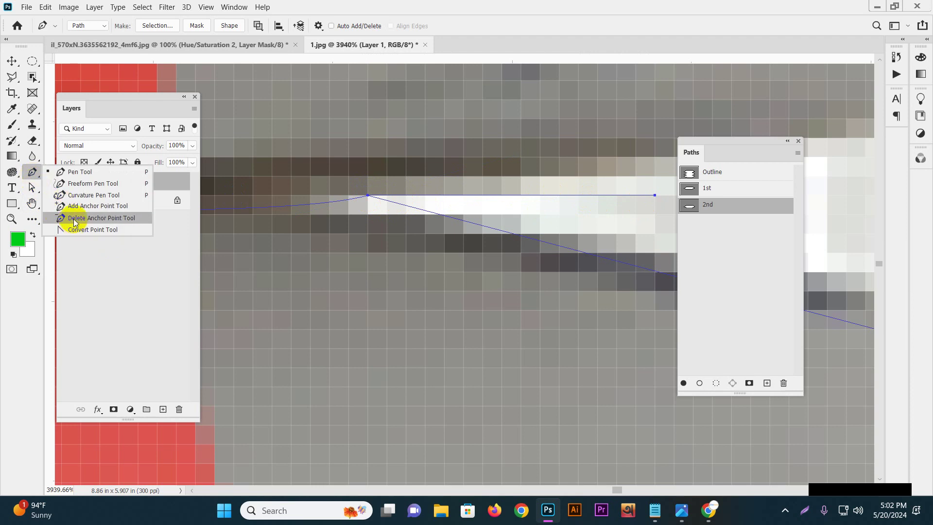
pyautogui.click(74, 218)
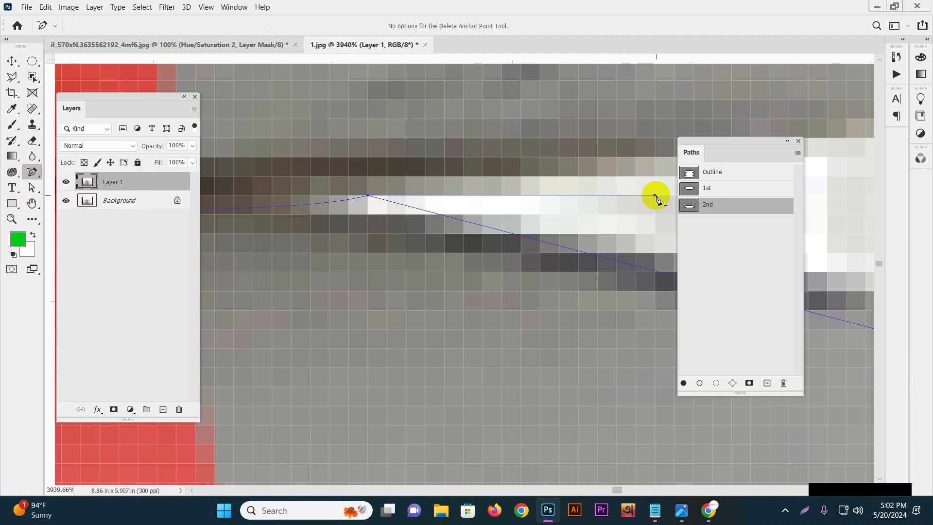
pyautogui.moveTo(585, 208); pyautogui.dragTo(403, 235)
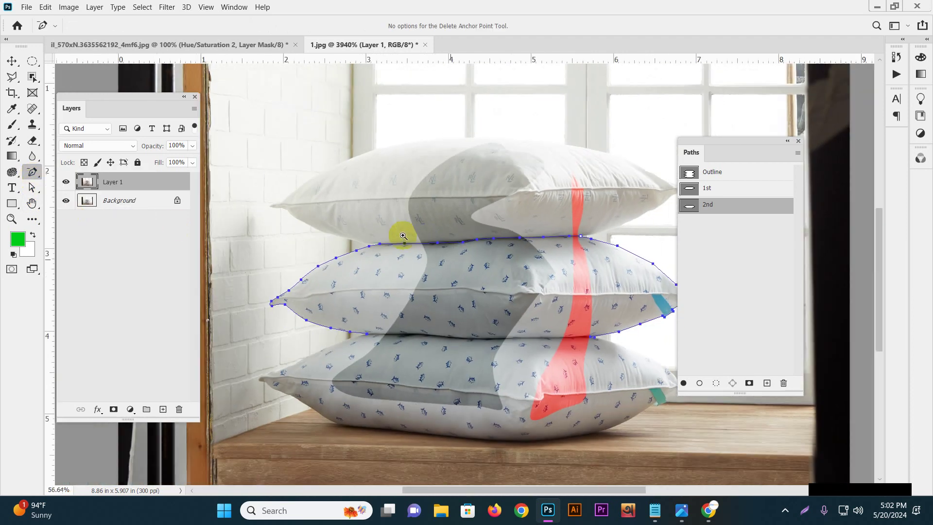
# - Delete the leftover anchor point below the middle pillow's open end at the left gap above the bottom pillow
pyautogui.moveTo(529, 340); pyautogui.dragTo(485, 328)
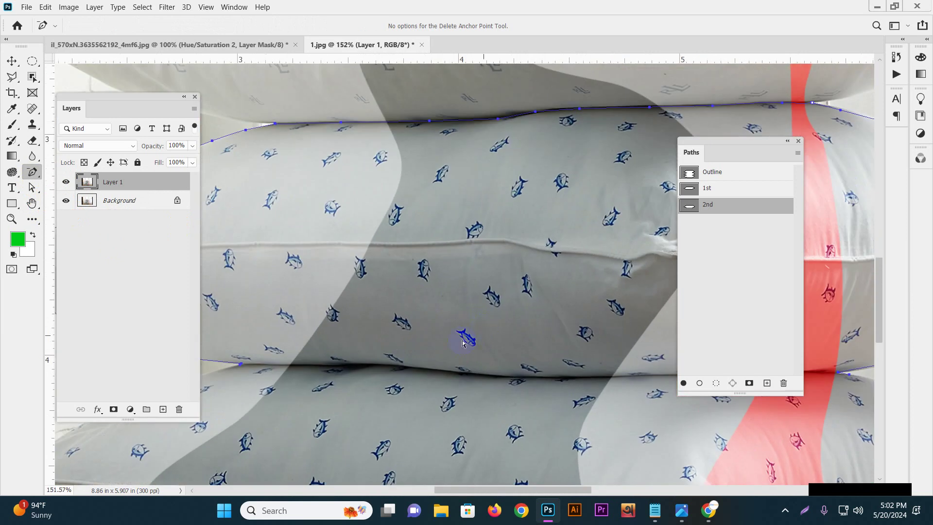
pyautogui.rightClick(32, 173)
pyautogui.click(78, 171)
pyautogui.moveTo(358, 312); pyautogui.dragTo(408, 323)
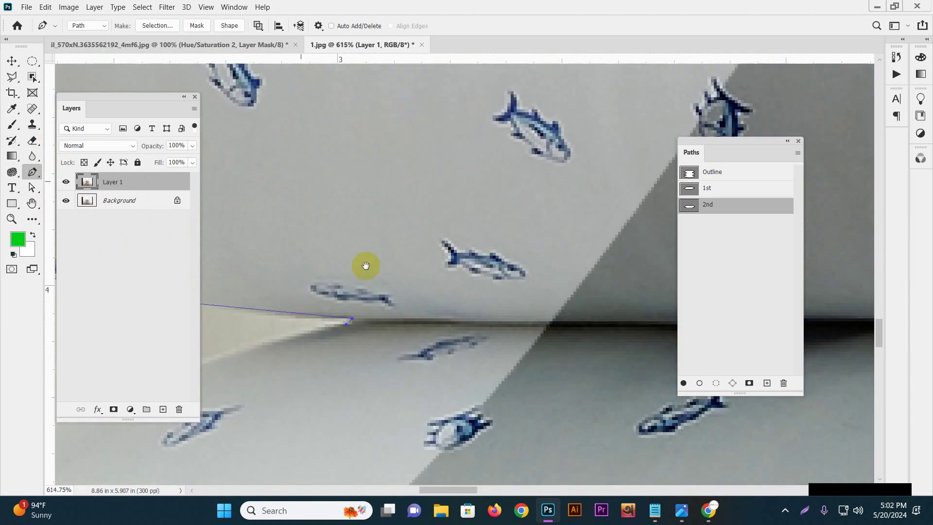
pyautogui.click(351, 320)
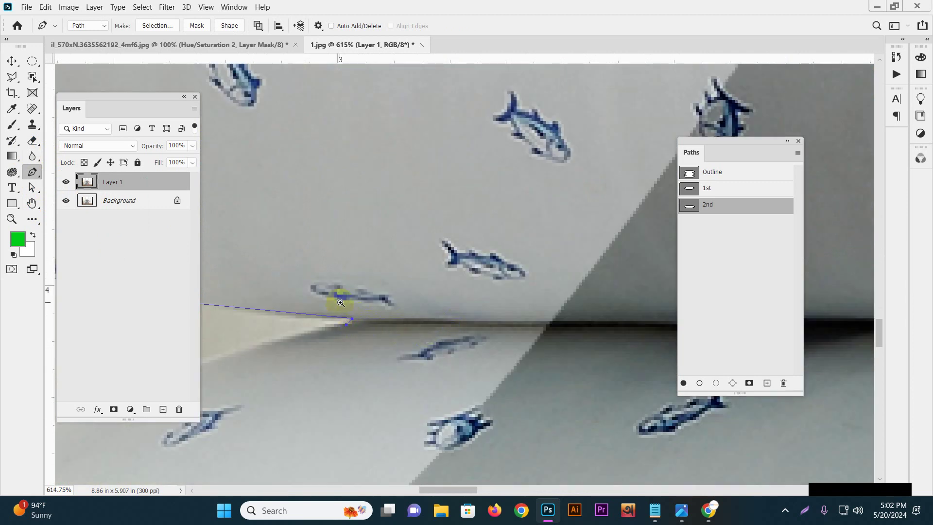
pyautogui.scroll(3, 339, 303)
pyautogui.scroll(3, 395, 286)
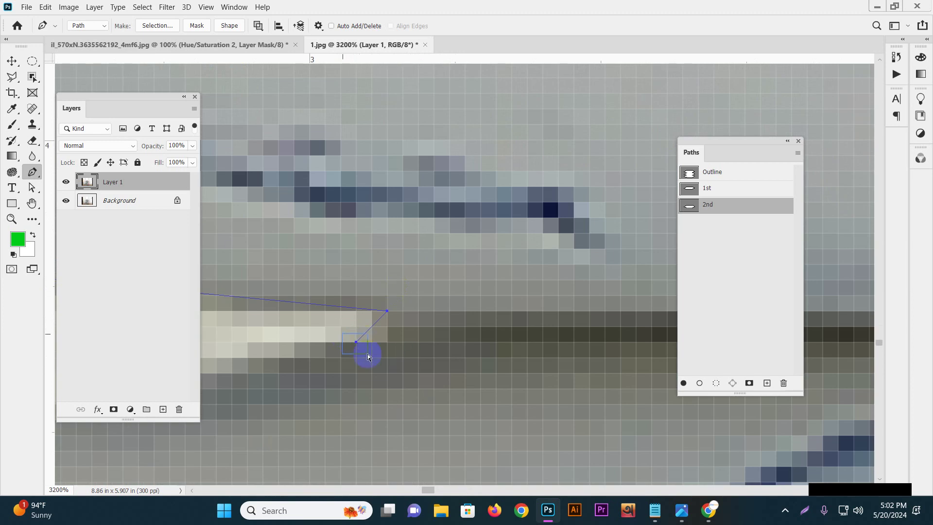
pyautogui.moveTo(368, 358)
pyautogui.mouseDown()
pyautogui.moveTo(400, 329)
pyautogui.moveTo(390, 316)
pyautogui.mouseUp()
# - Trace the 2nd path's lower seam from the left gap along the crease between the middle and bottom pillows to mid-width
pyautogui.scroll(-2, 388, 313)
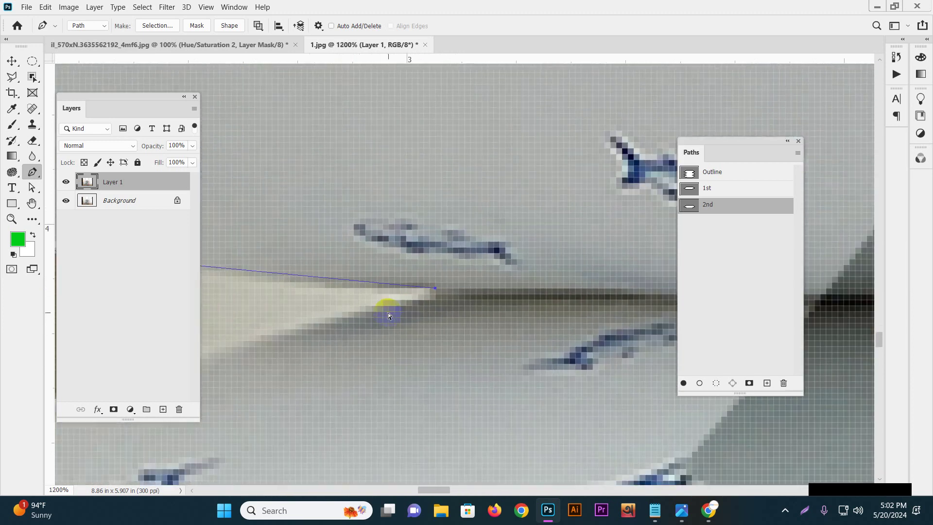
pyautogui.scroll(-1, 388, 313)
pyautogui.scroll(-4, 388, 315)
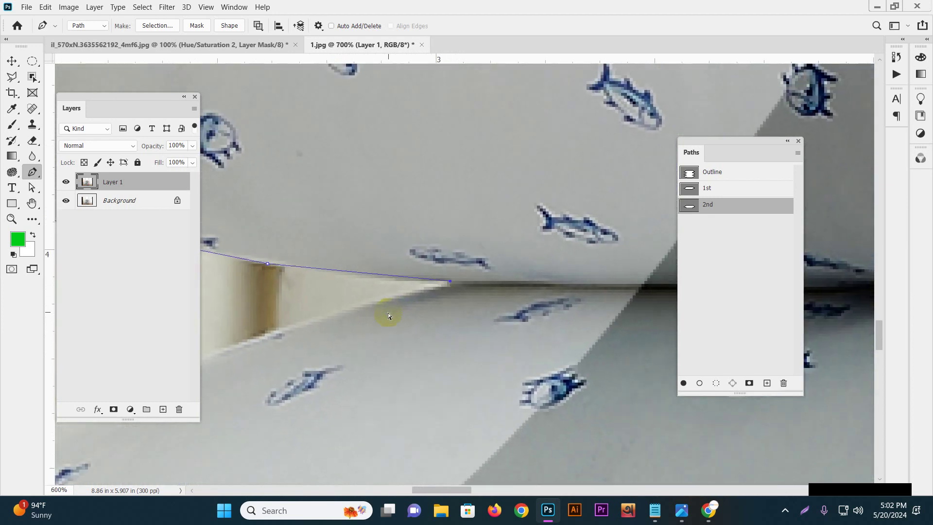
pyautogui.scroll(-3, 462, 326)
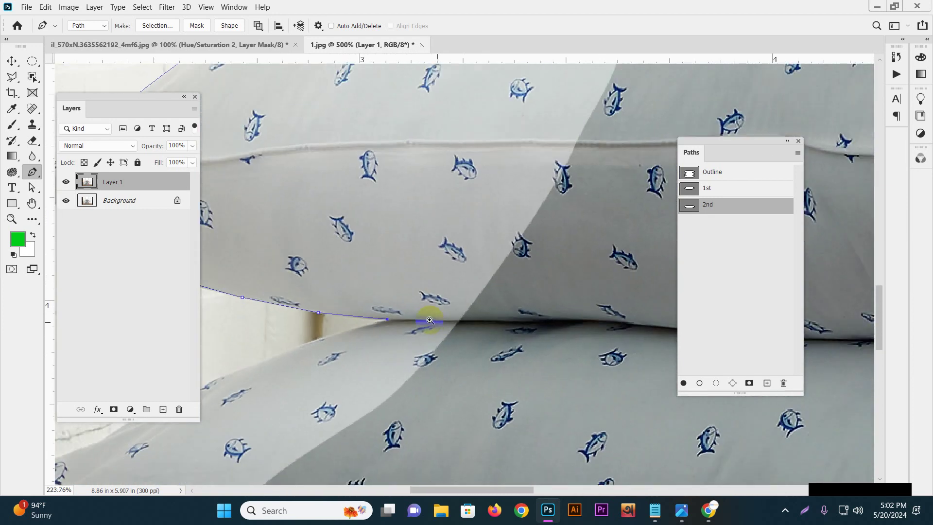
pyautogui.moveTo(468, 321); pyautogui.dragTo(341, 339)
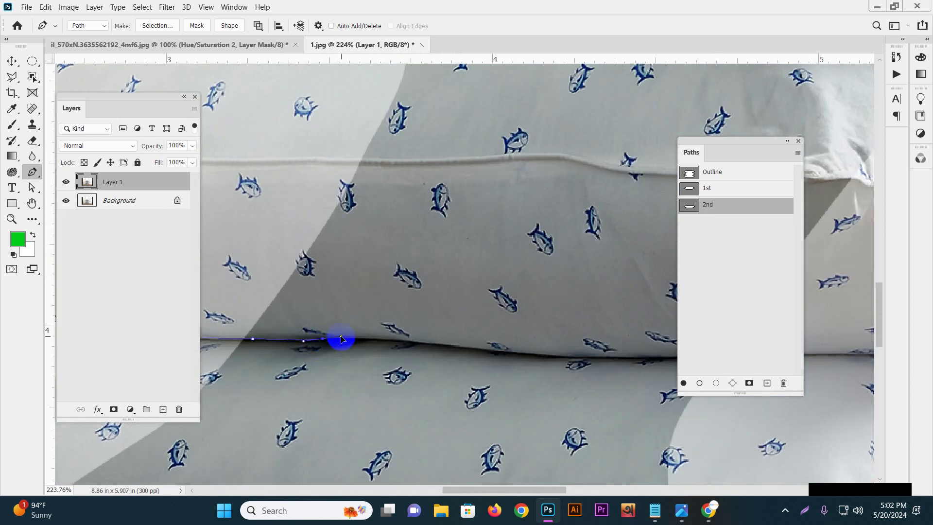
pyautogui.keyDown('alt'); pyautogui.click(324, 340); pyautogui.keyUp('alt')
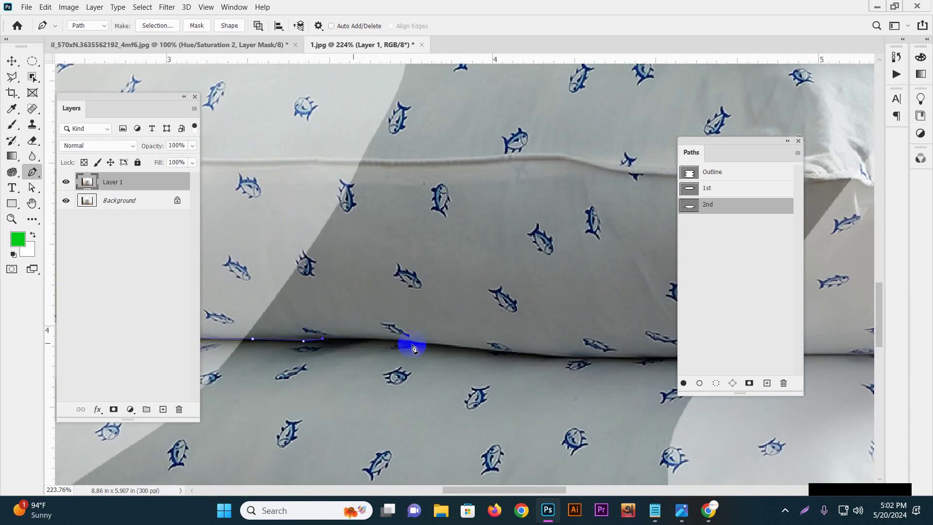
pyautogui.moveTo(424, 346); pyautogui.dragTo(466, 353)
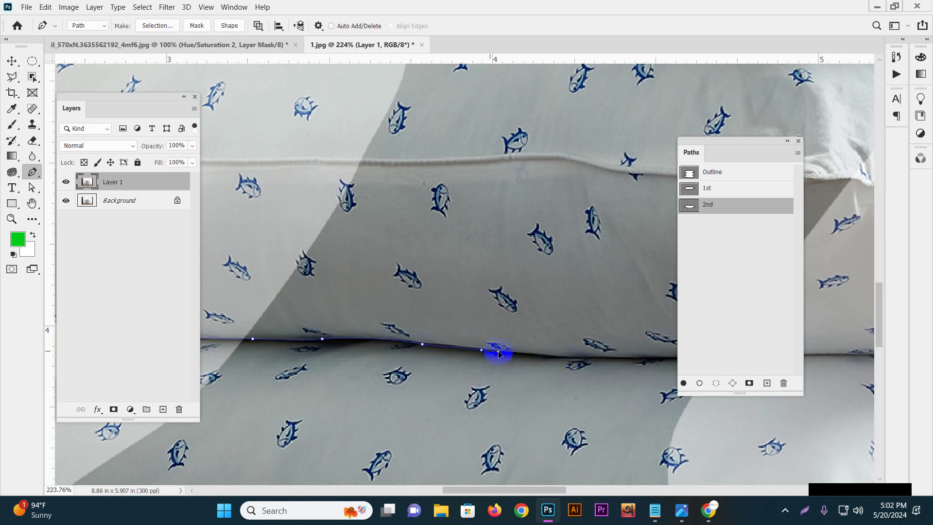
pyautogui.moveTo(508, 352); pyautogui.dragTo(367, 370)
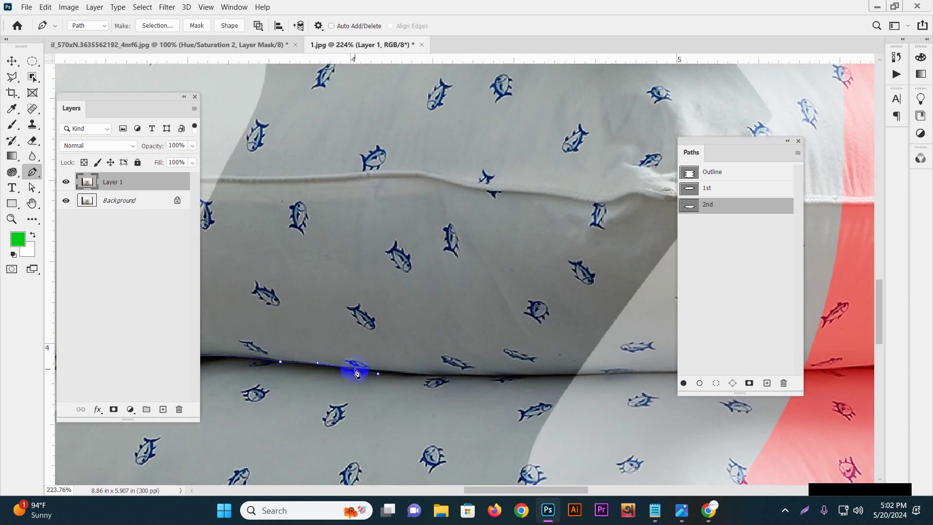
pyautogui.click(348, 368)
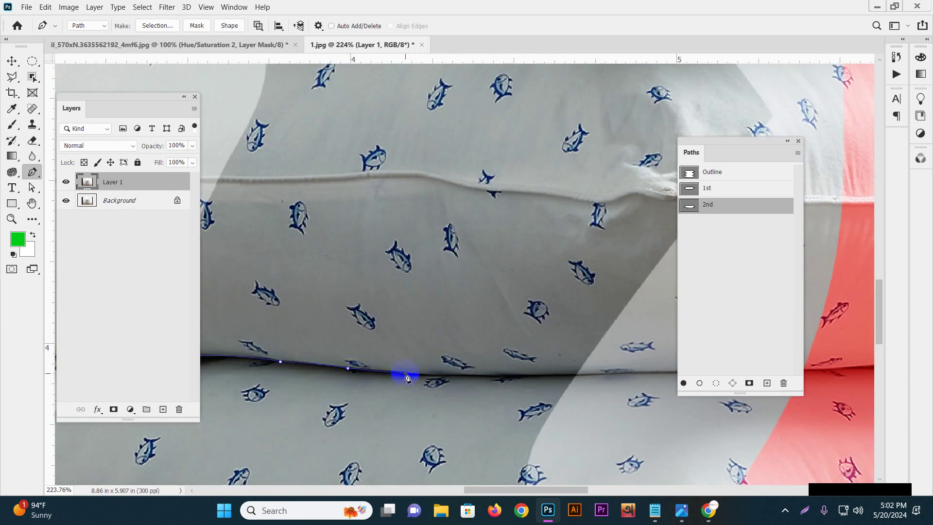
# - Continue the lower seam line along the crease with further anchor points across the red stripe to the right gap
pyautogui.click(404, 373)
pyautogui.click(486, 377)
pyautogui.click(614, 377)
pyautogui.hscroll(5, 485, 379)
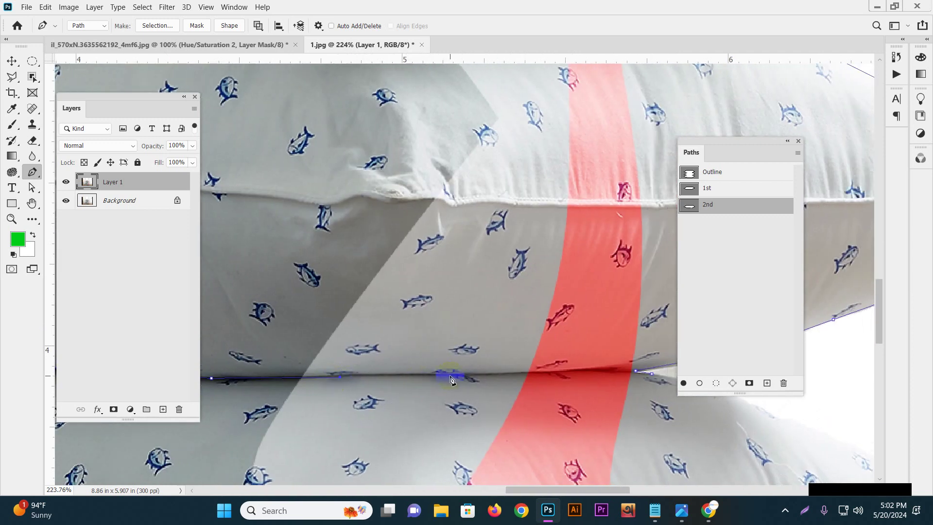
pyautogui.click(520, 376)
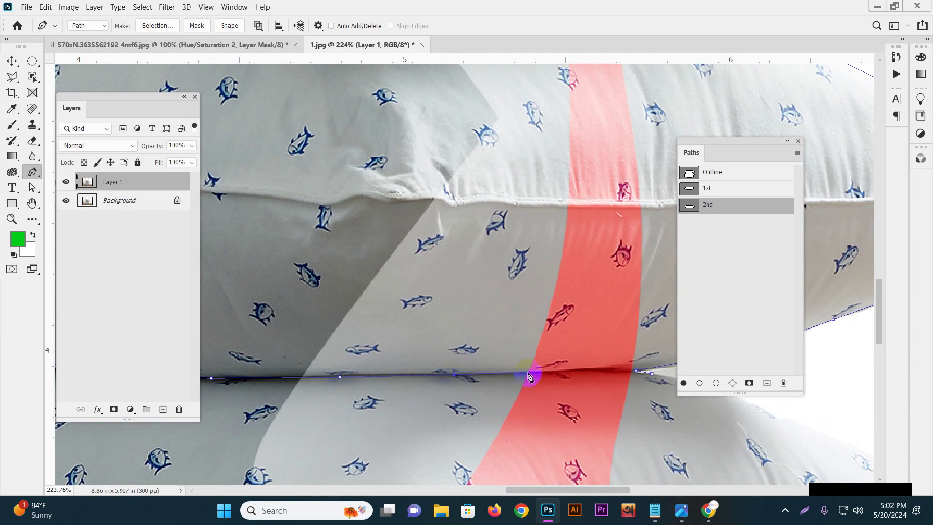
pyautogui.click(632, 372)
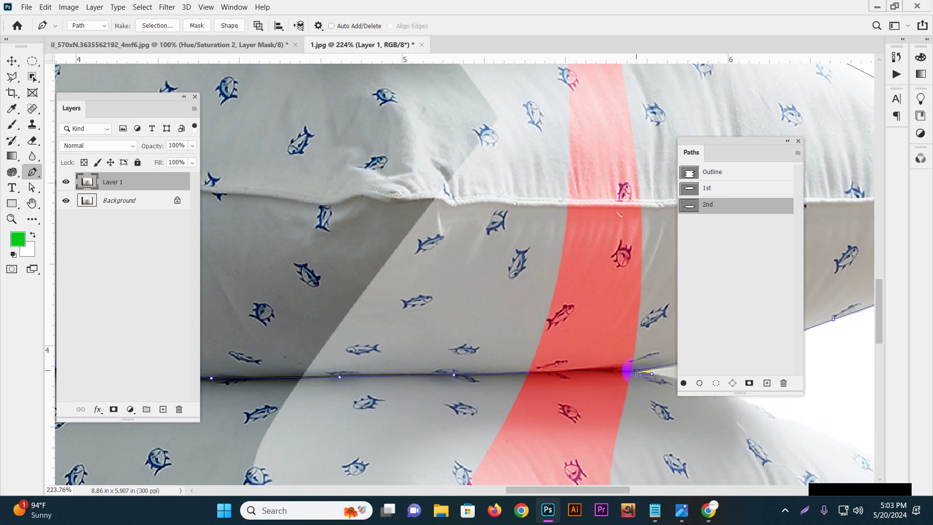
# - Move the stray anchor onto the middle pillow's corner at the right gap and join the lower seam line there to close the outline
pyautogui.scroll(5, 633, 379)
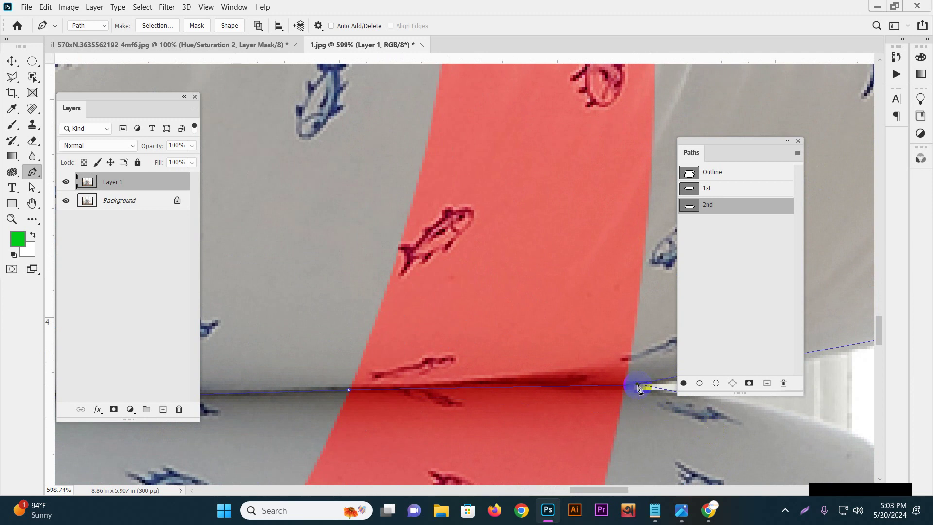
pyautogui.moveTo(606, 385); pyautogui.dragTo(385, 371)
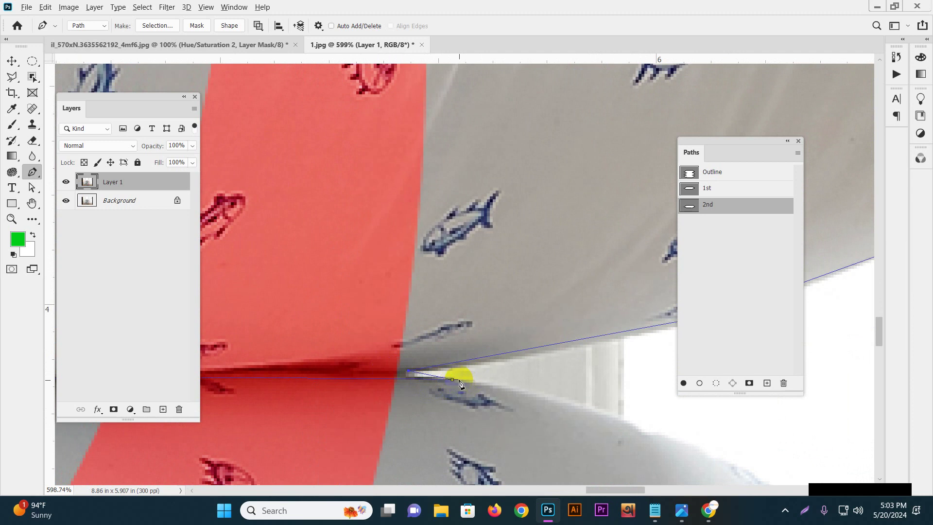
pyautogui.moveTo(419, 381); pyautogui.dragTo(421, 380)
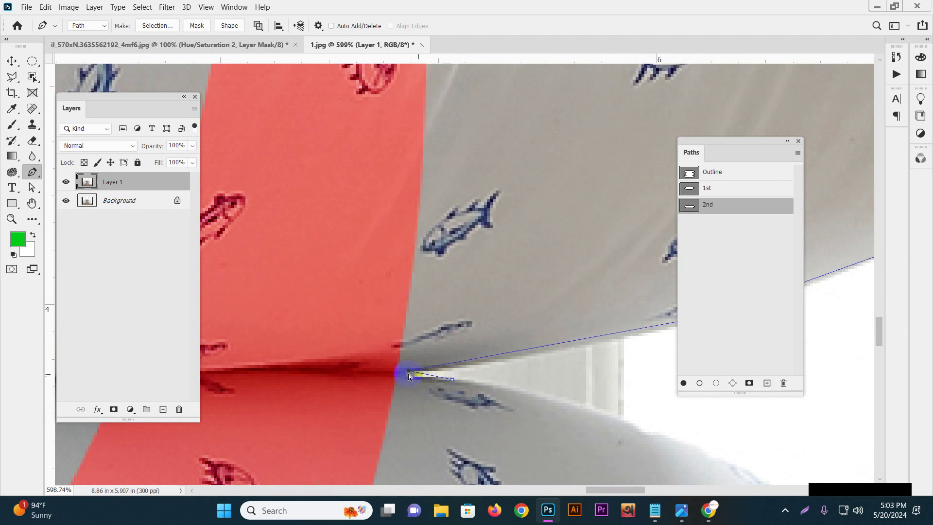
pyautogui.click(446, 378)
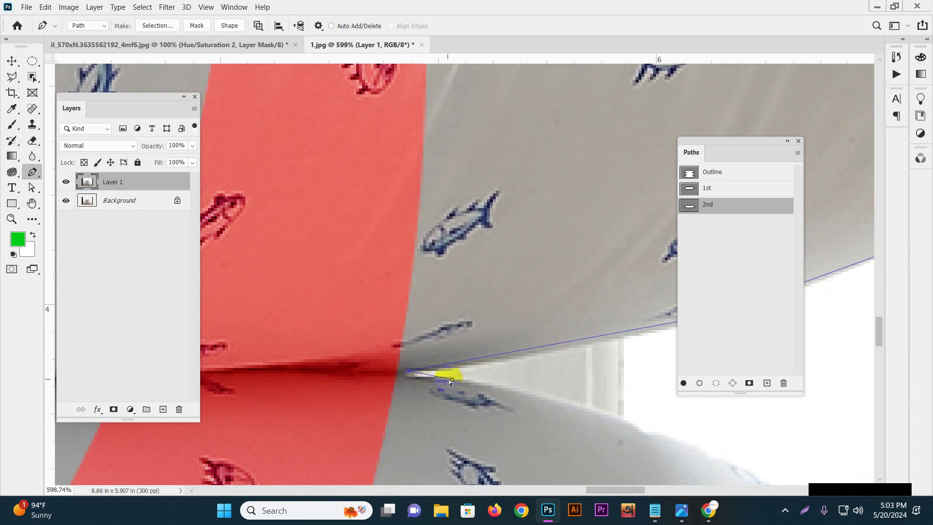
pyautogui.moveTo(451, 382); pyautogui.dragTo(407, 374)
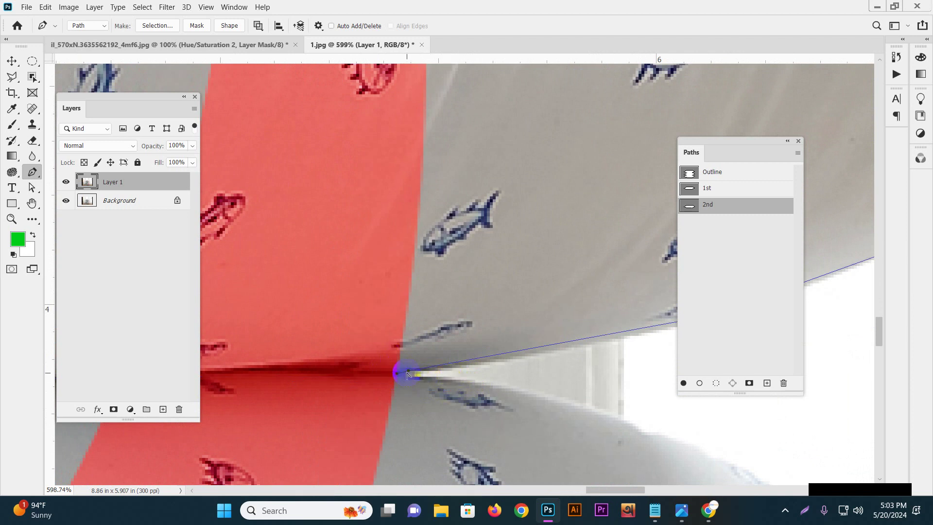
pyautogui.scroll(-5, 408, 375)
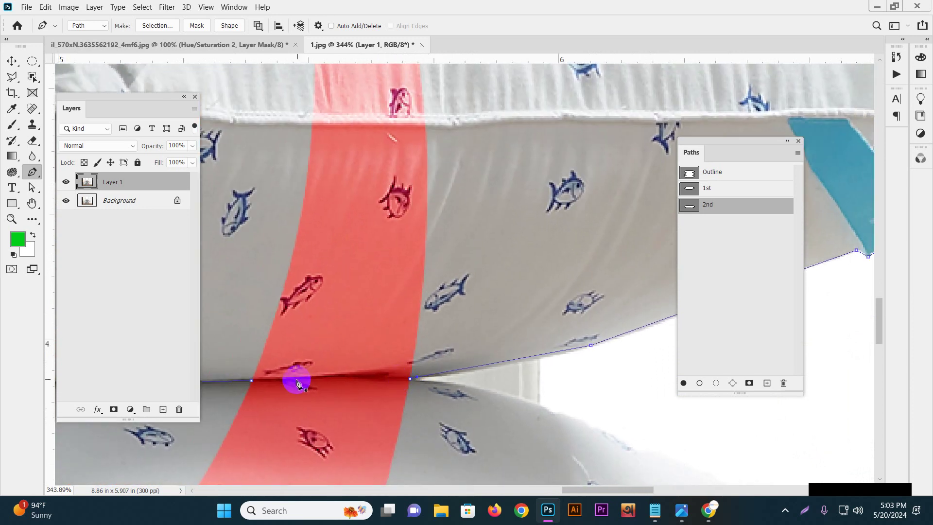
pyautogui.click(417, 384)
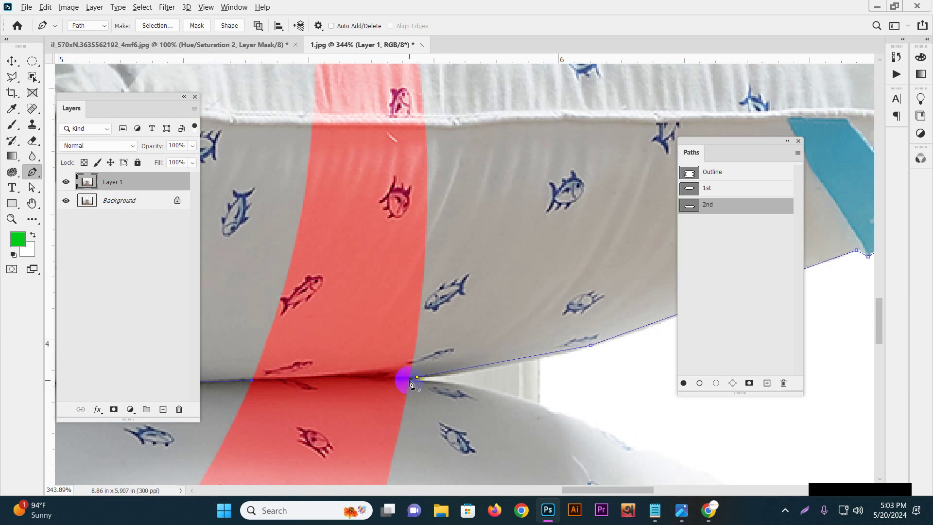
# - Load the 2nd path as a selection and colorize it with a Hue/Saturation adjustment at hue 158, keeping the path selected with the Move tool active
pyautogui.scroll(-10, 466, 387)
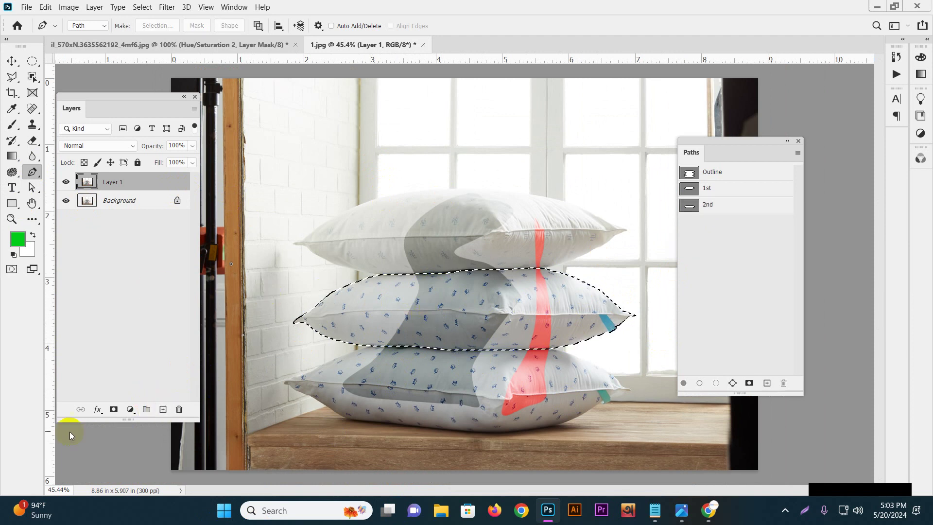
pyautogui.click(129, 409)
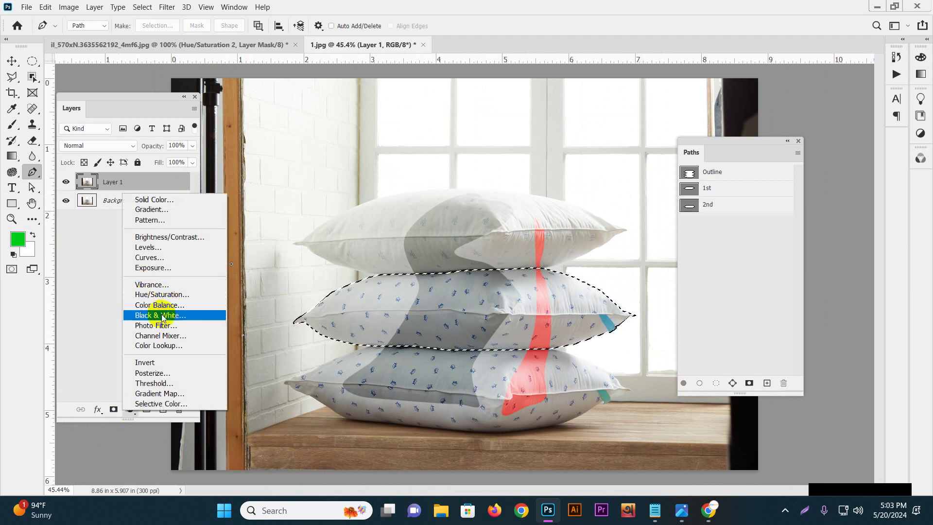
pyautogui.click(157, 294)
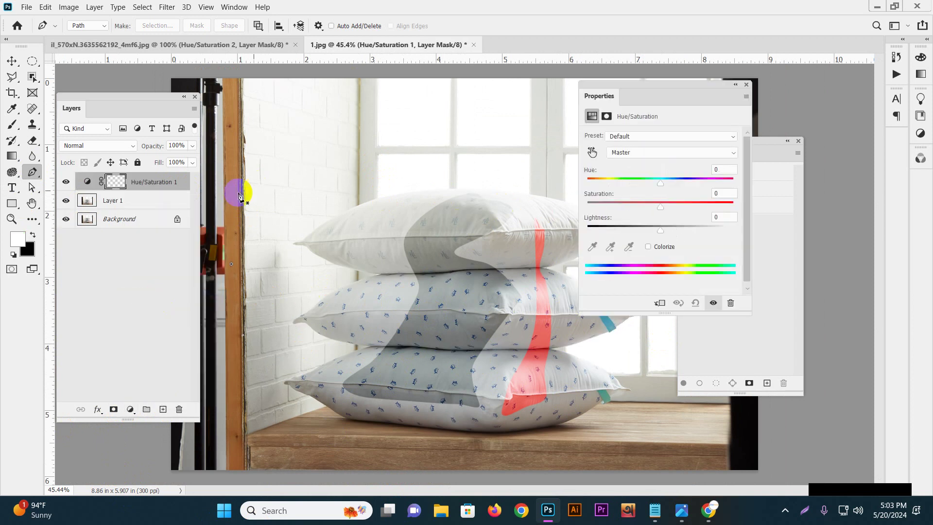
pyautogui.click(648, 246)
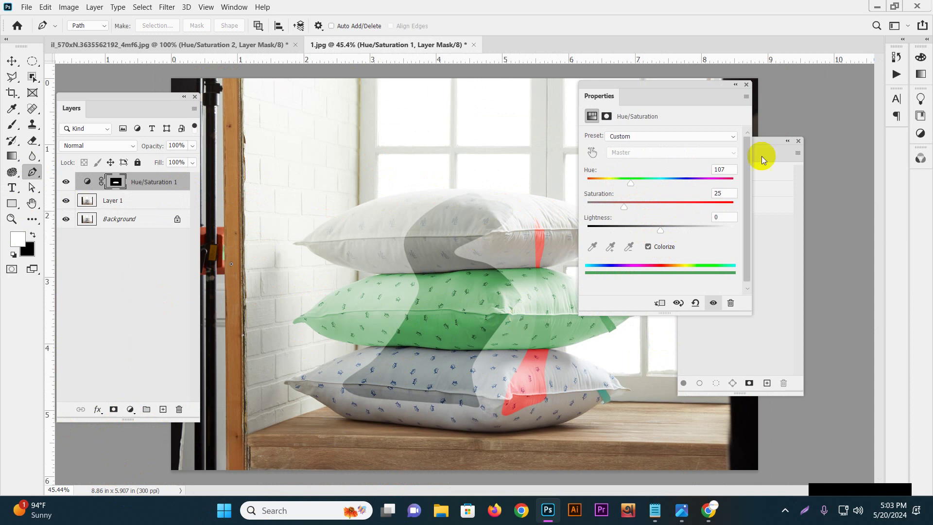
pyautogui.moveTo(633, 185); pyautogui.dragTo(650, 182)
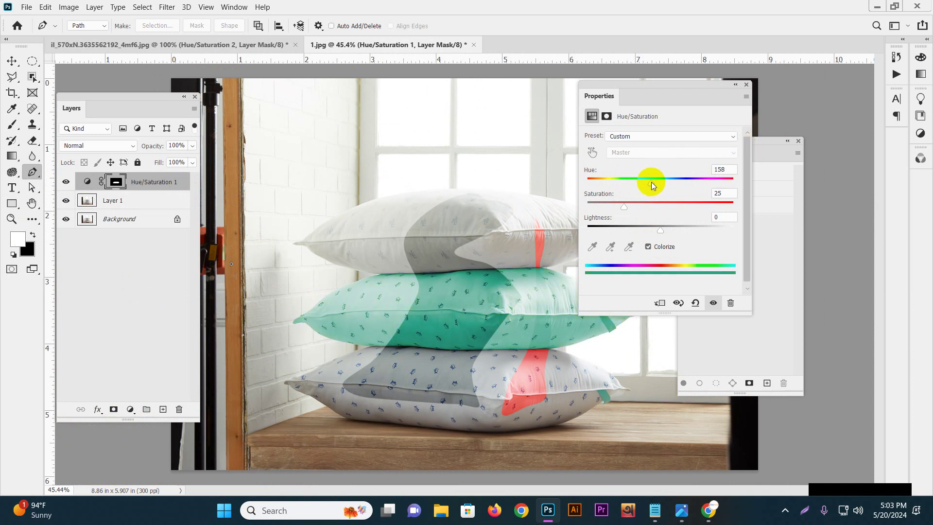
pyautogui.click(747, 86)
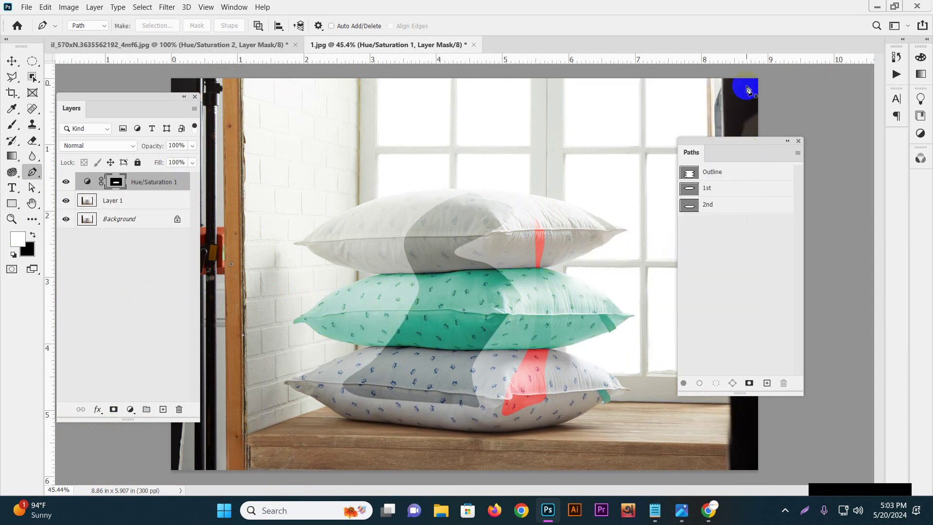
pyautogui.click(721, 208)
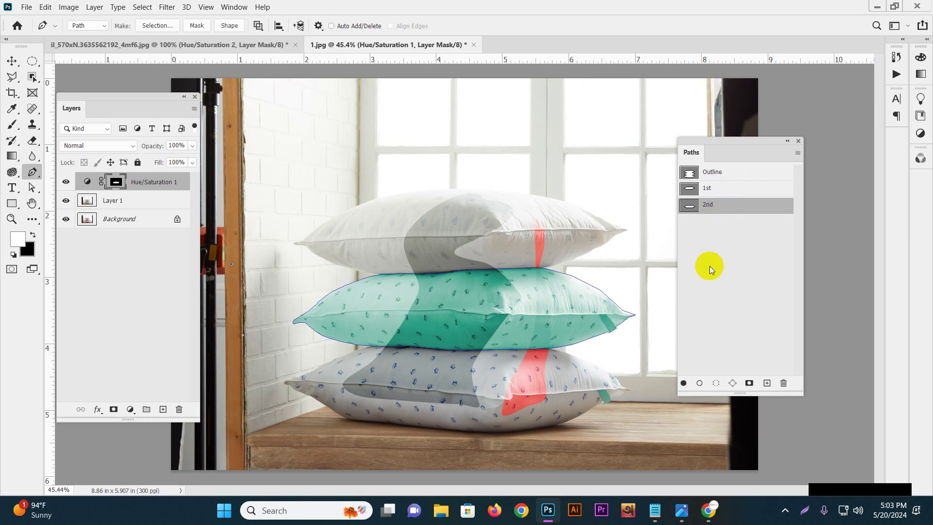
pyautogui.click(12, 60)
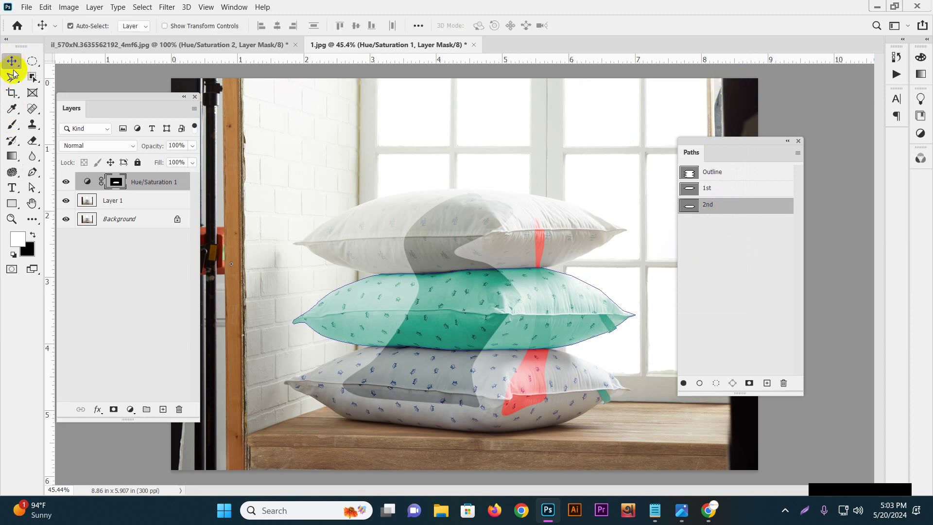
# - Switch to Google Drive in Chrome, leave the 1.jpg preview and look through the images in the Home work folder
pyautogui.click(709, 510)
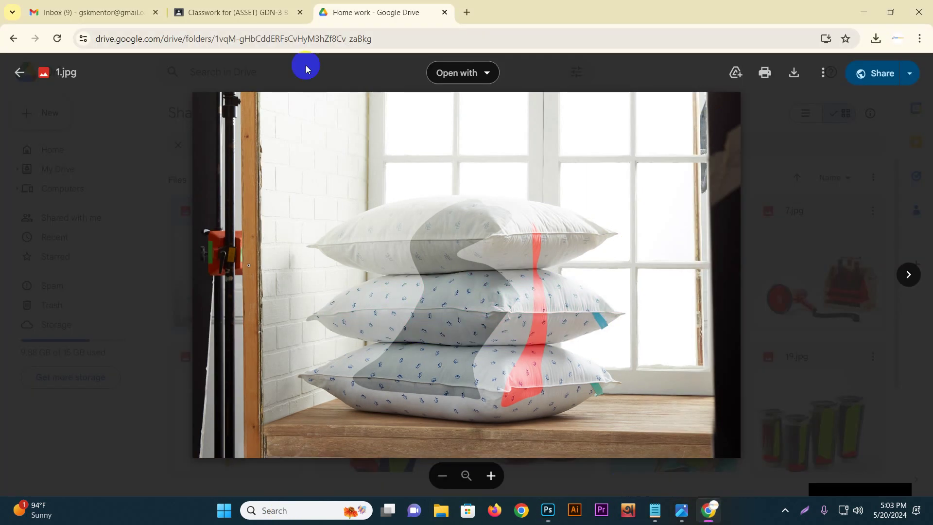
pyautogui.click(812, 169)
pyautogui.scroll(-3, 526, 304)
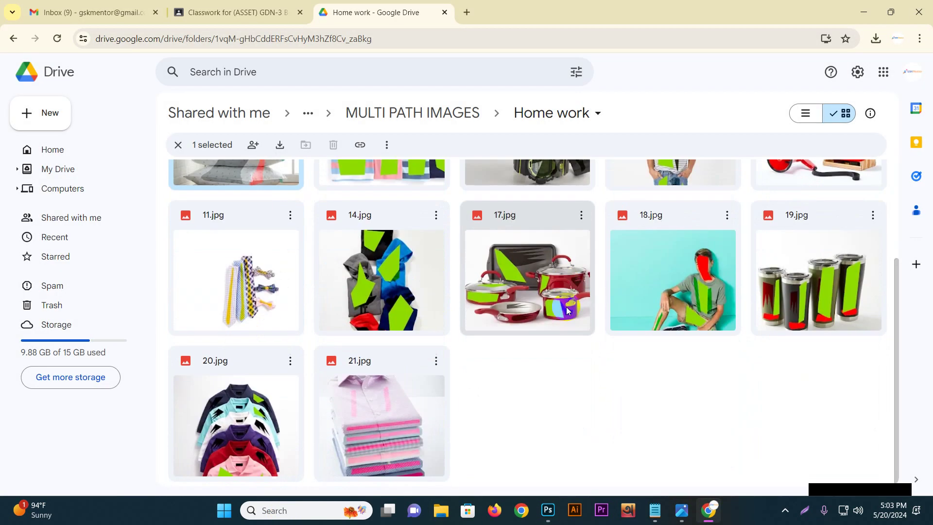
pyautogui.scroll(3, 526, 304)
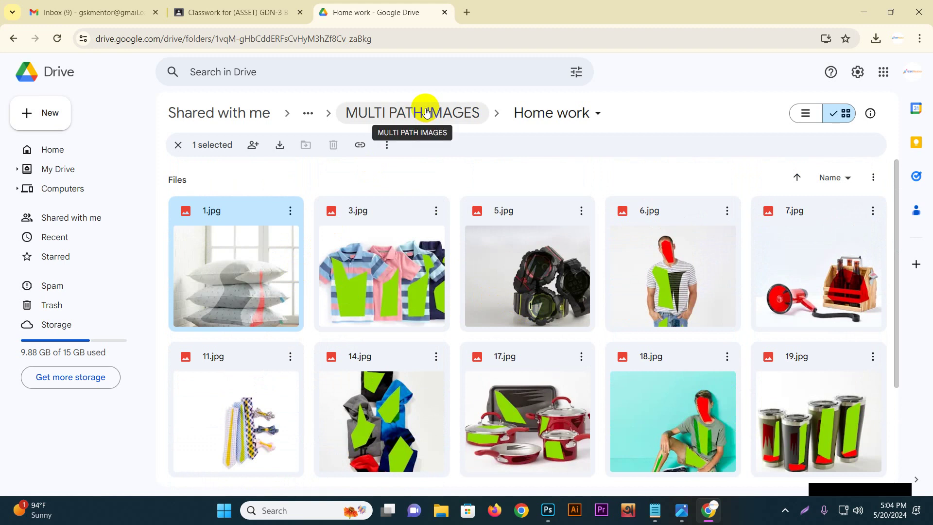
pyautogui.scroll(-3, 502, 249)
pyautogui.scroll(3, 501, 249)
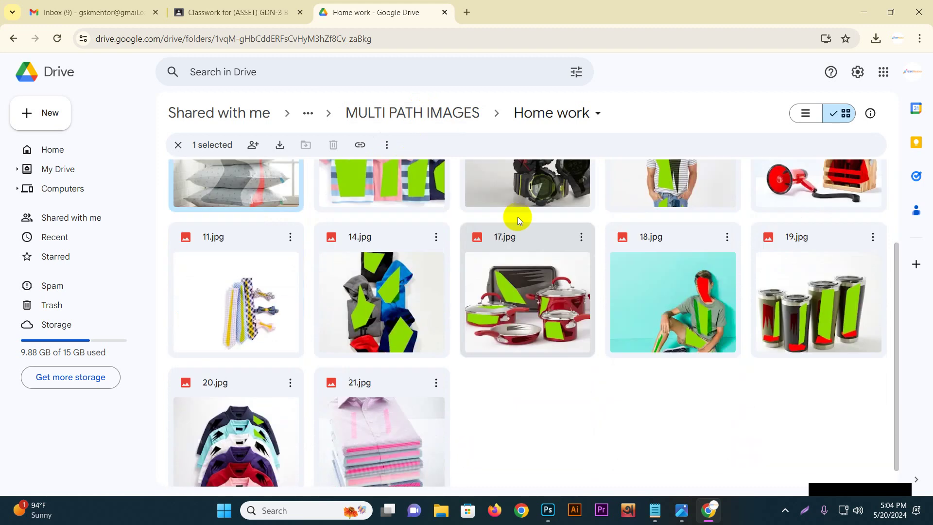
# - Open the Practice folder inside MULTI PATH IMAGES and preview the multi-colored figure image and 1.jpg
pyautogui.click(447, 111)
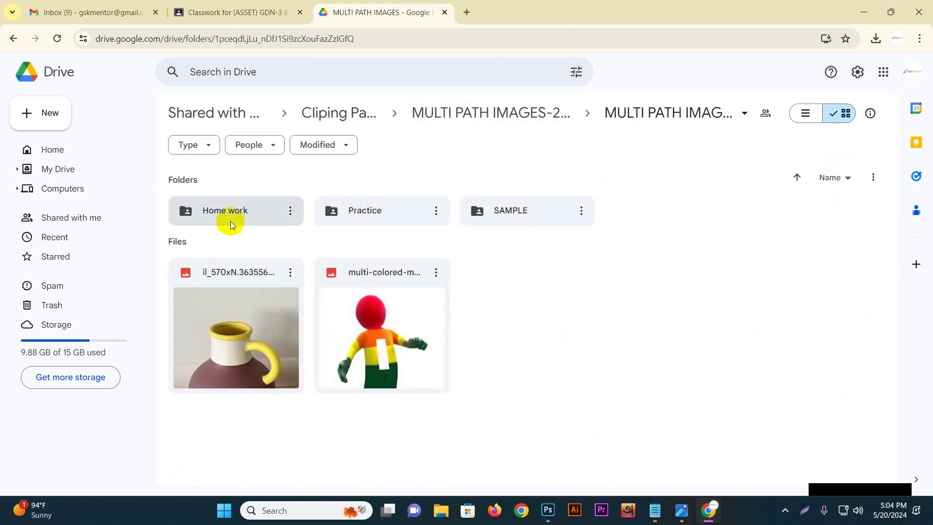
pyautogui.doubleClick(389, 214)
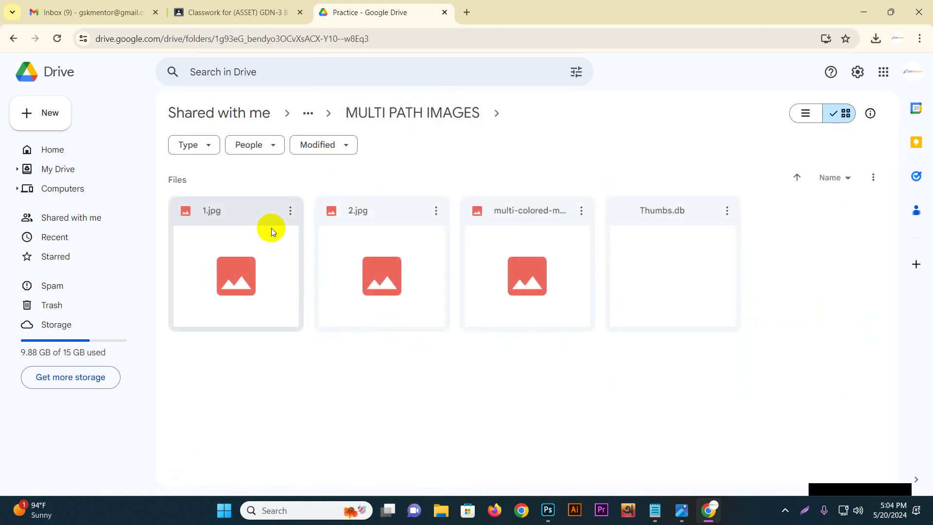
pyautogui.doubleClick(561, 289)
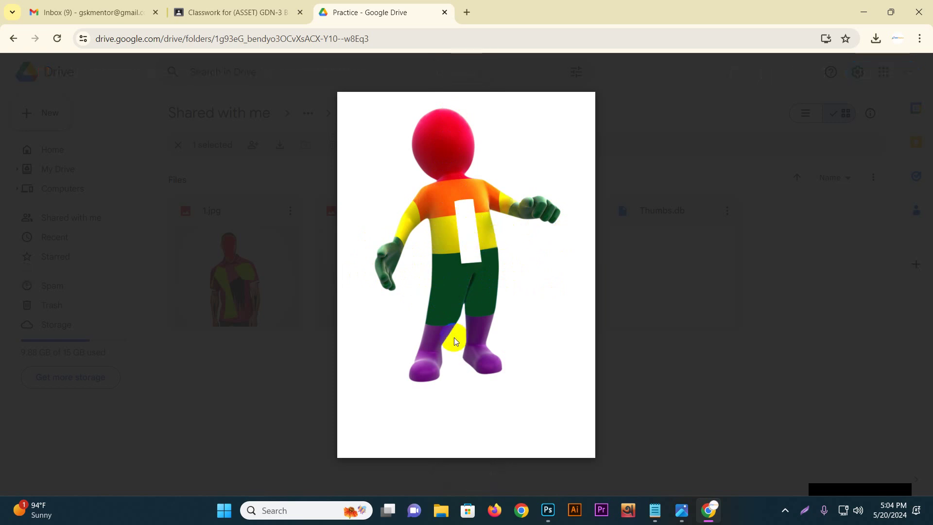
pyautogui.click(319, 372)
pyautogui.click(258, 299)
pyautogui.doubleClick(258, 298)
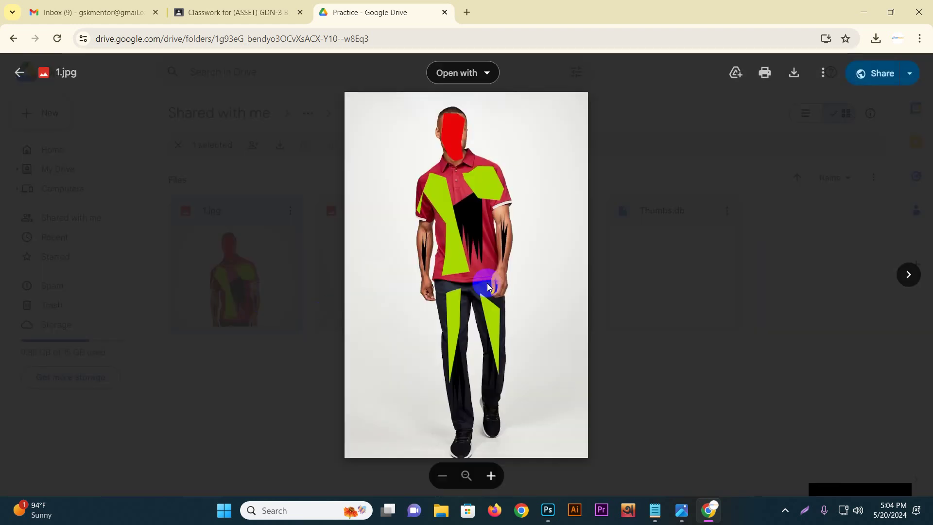
pyautogui.click(427, 249)
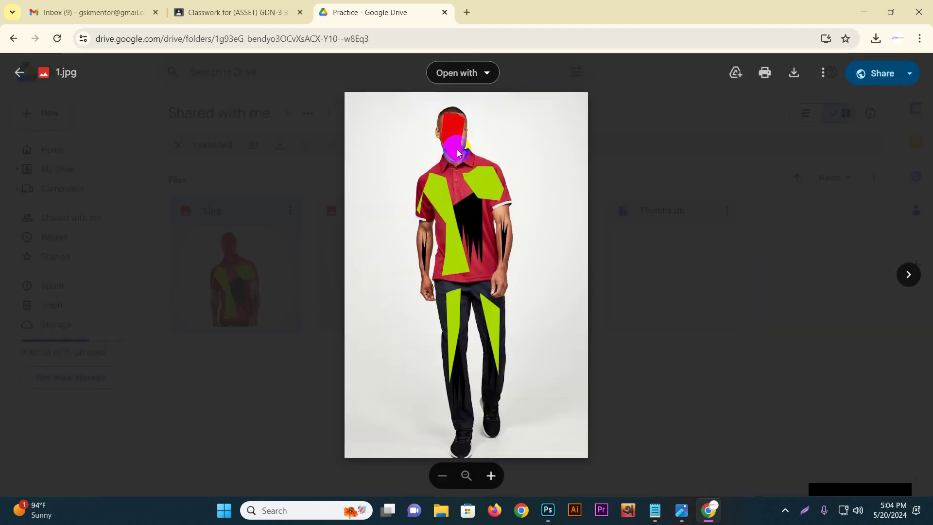
# - Close the 1.jpg preview in the Practice folder and reload the crashed Google Classroom classwork page
pyautogui.click(452, 126)
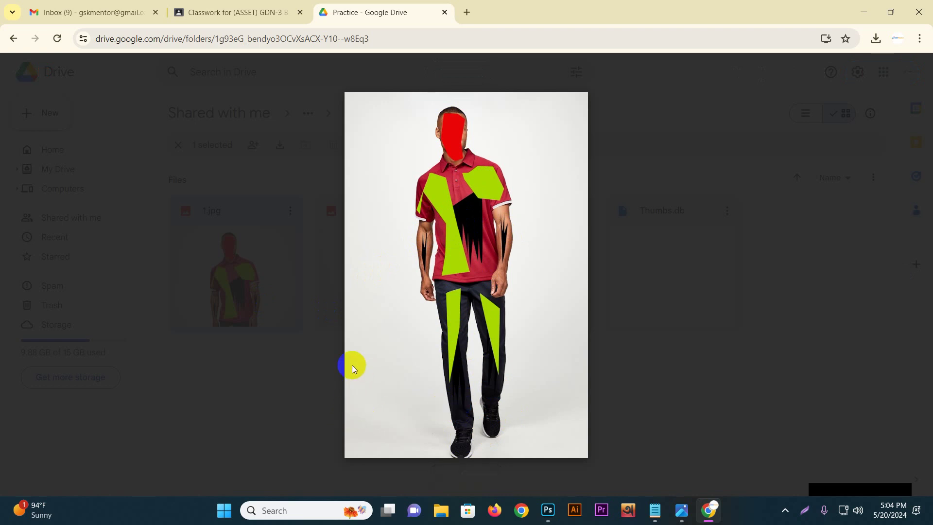
pyautogui.click(328, 352)
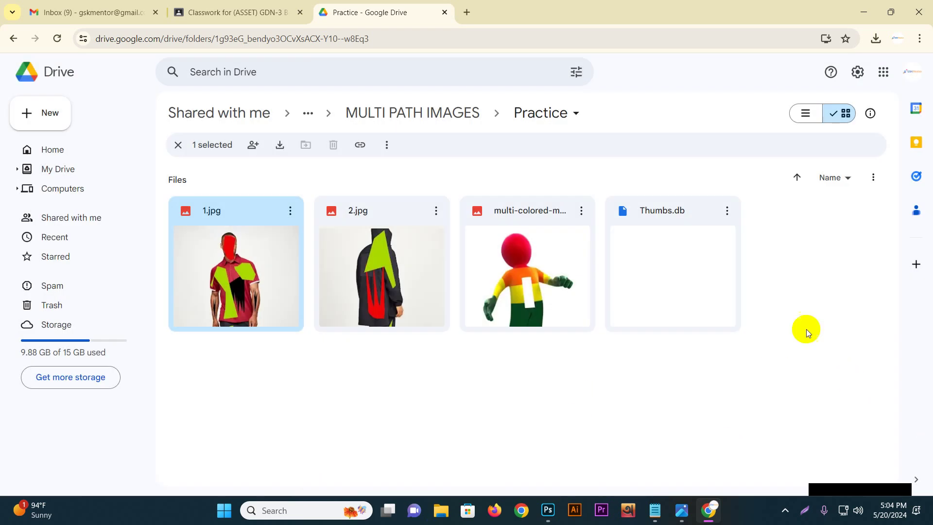
pyautogui.click(267, 11)
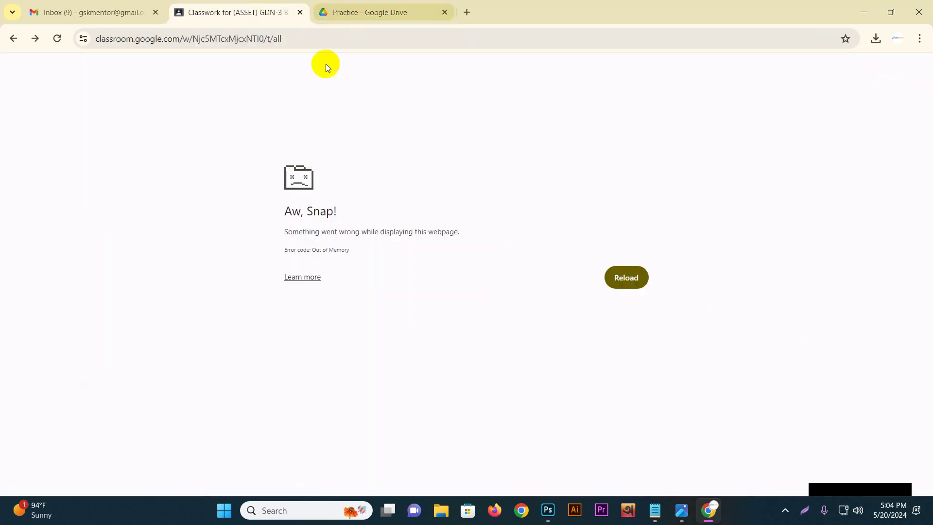
pyautogui.click(626, 277)
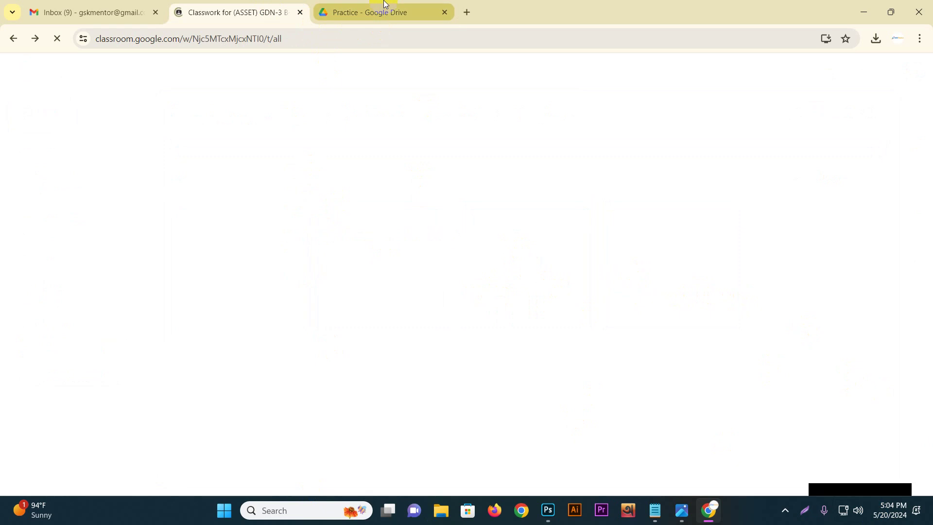
# - Check the open Gmail inbox and Classroom pages, ending on the Practice folder in Google Drive
pyautogui.click(384, 4)
pyautogui.click(283, 6)
pyautogui.click(126, 8)
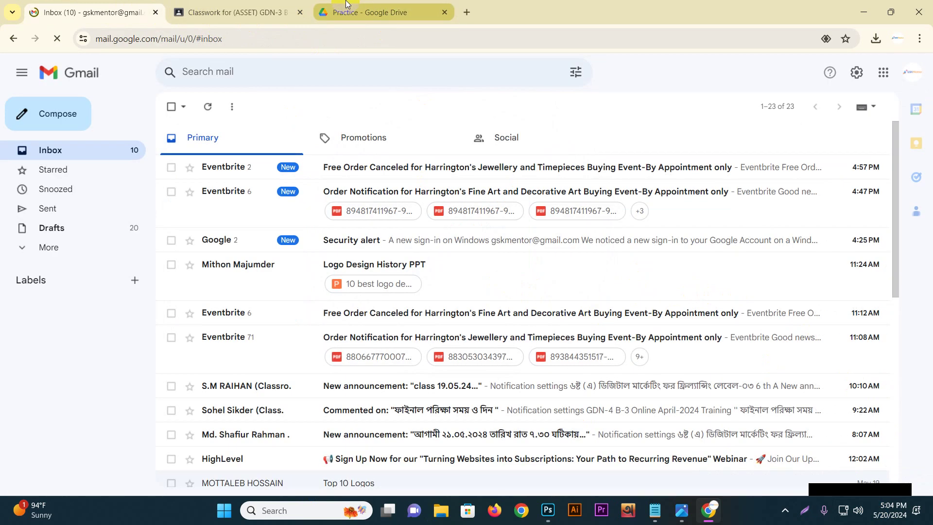
pyautogui.click(341, 6)
pyautogui.click(221, 5)
pyautogui.click(127, 8)
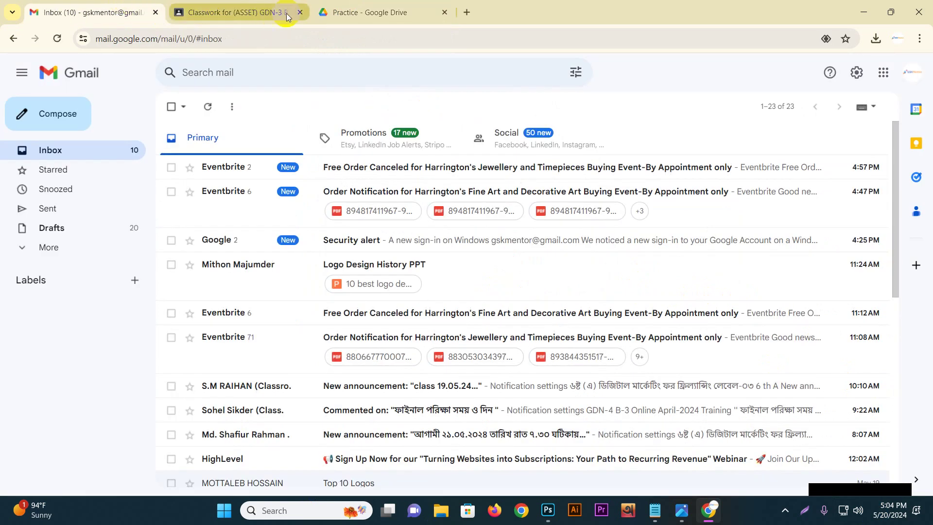
pyautogui.click(343, 10)
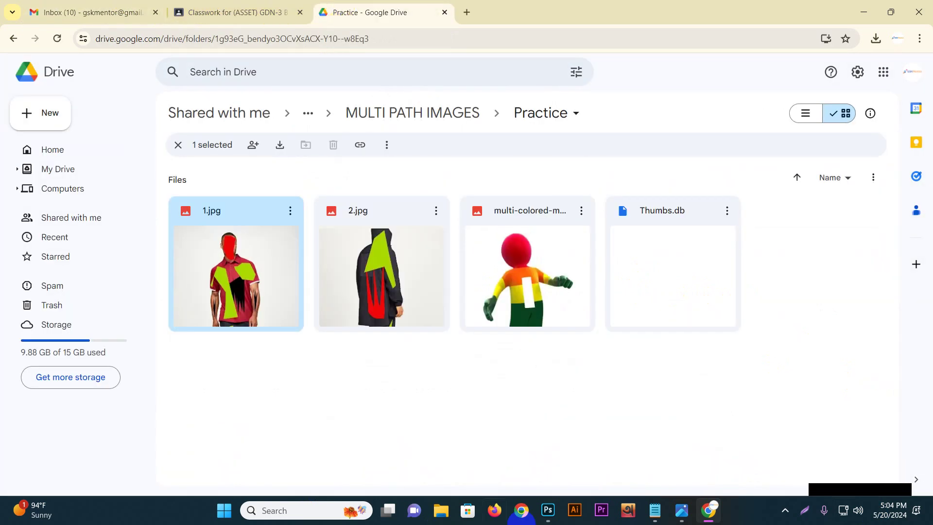
# - Switch to Photoshop, close the Paths panel and leave all layers of 1.jpg deselected
pyautogui.click(548, 510)
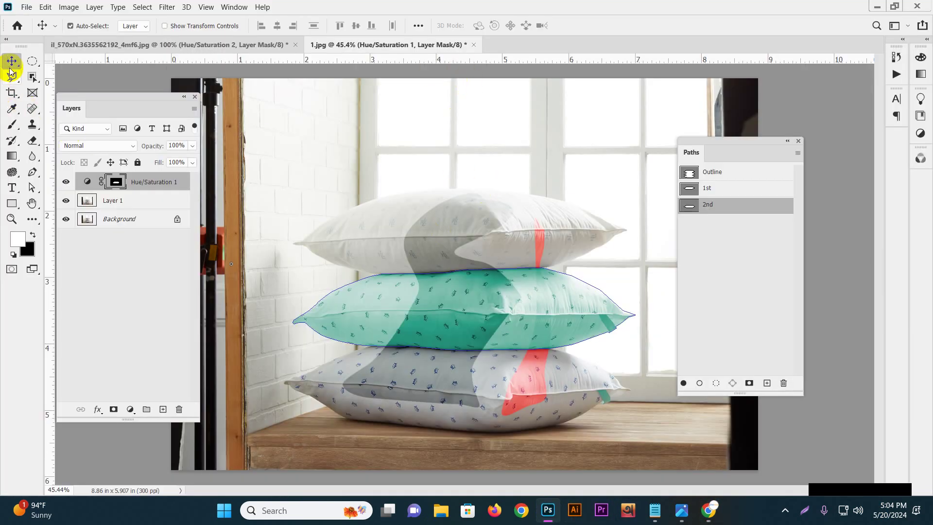
pyautogui.click(480, 213)
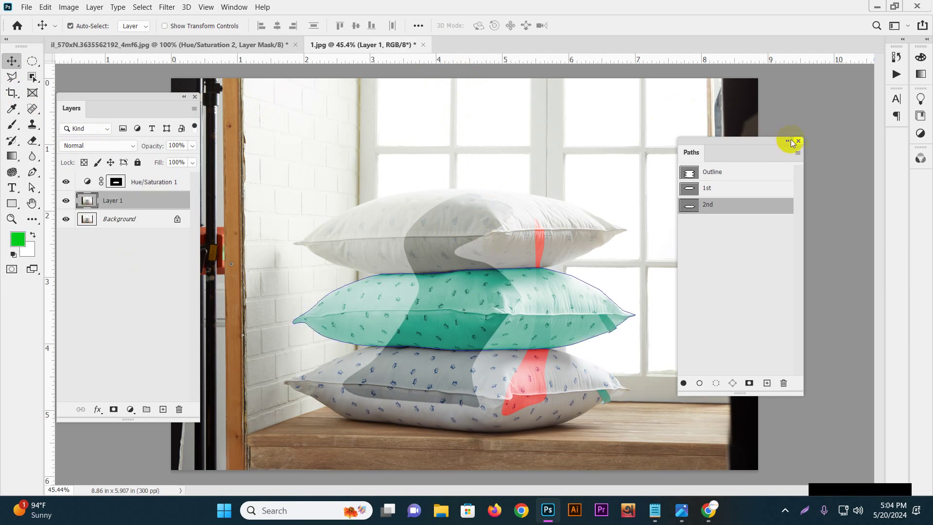
pyautogui.click(797, 140)
pyautogui.click(790, 181)
pyautogui.click(717, 272)
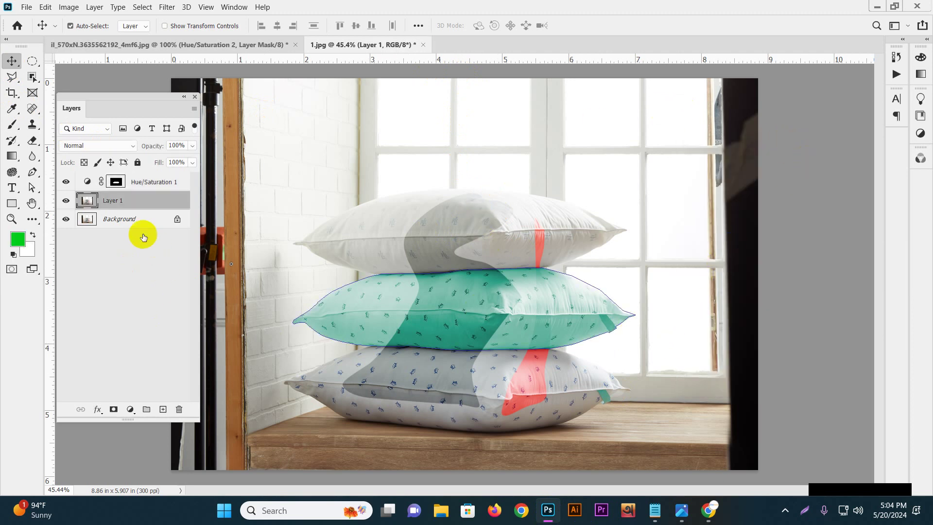
pyautogui.click(128, 219)
pyautogui.click(148, 316)
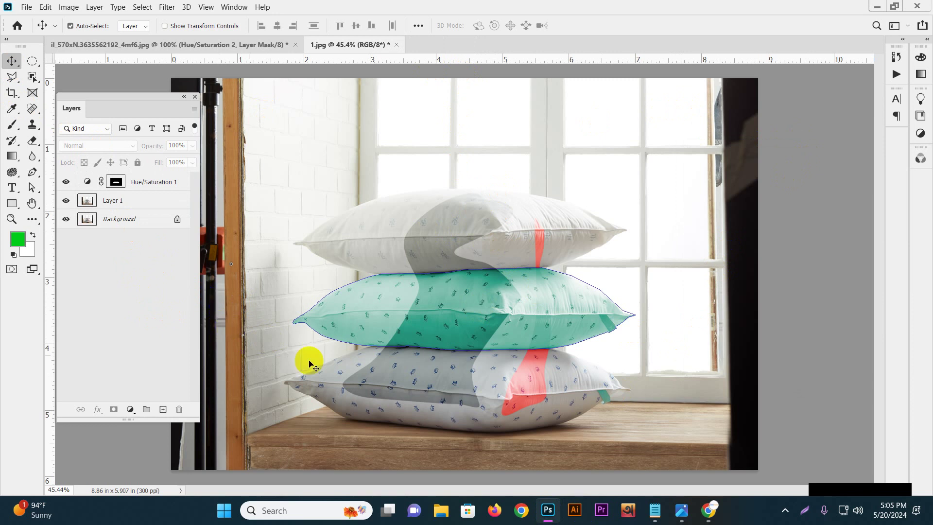
# - Close the pillow image 1.jpg and the vase image without saving their changes
pyautogui.scroll(-5, 589, 343)
pyautogui.scroll(6, 583, 343)
pyautogui.scroll(-3, 582, 343)
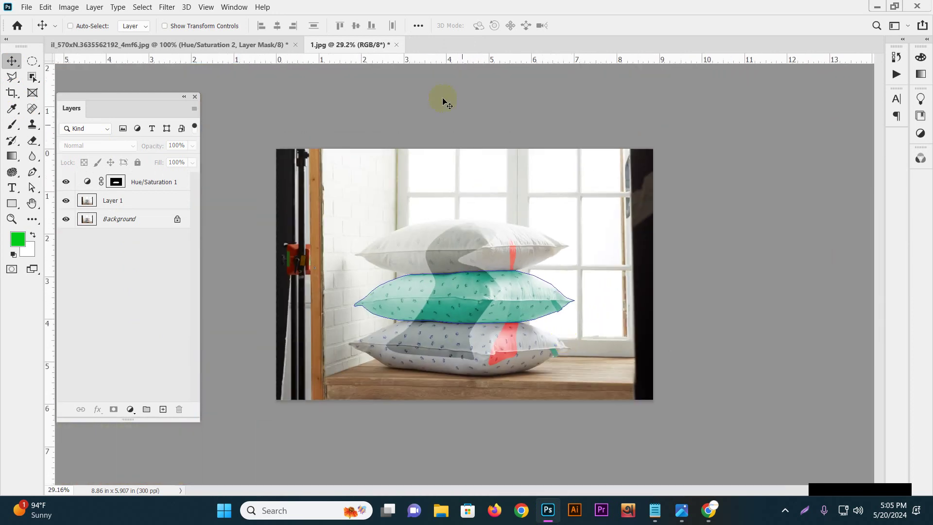
pyautogui.hotkey('ctrl', 'w')
pyautogui.click(486, 197)
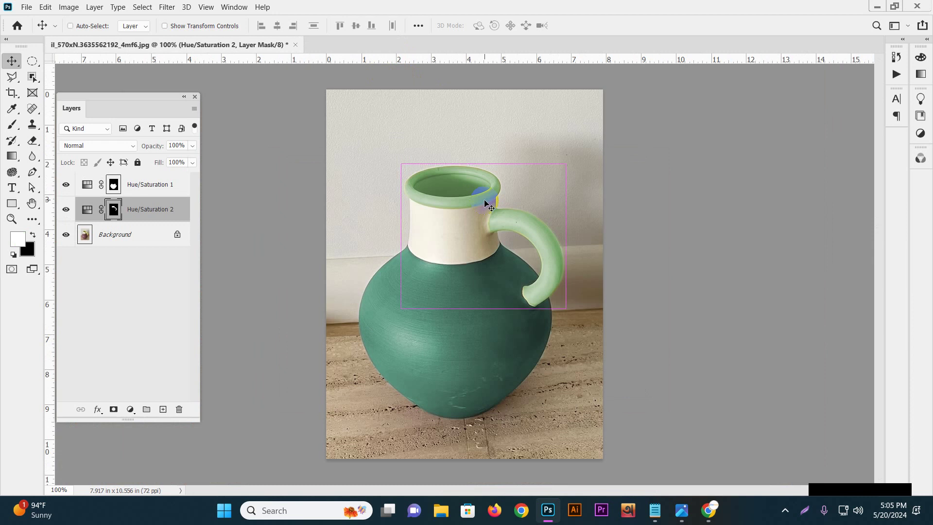
pyautogui.hotkey('ctrl', 'w')
pyautogui.click(485, 200)
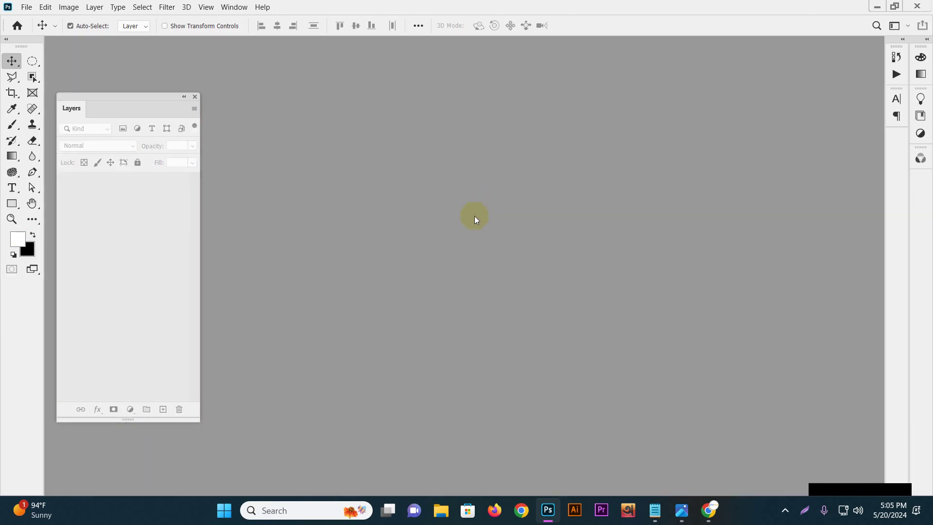
# - Switch to Google Drive in Chrome, go up to the Cliping Path folder and download its MULTI PATH IMAGES folder
pyautogui.click(708, 509)
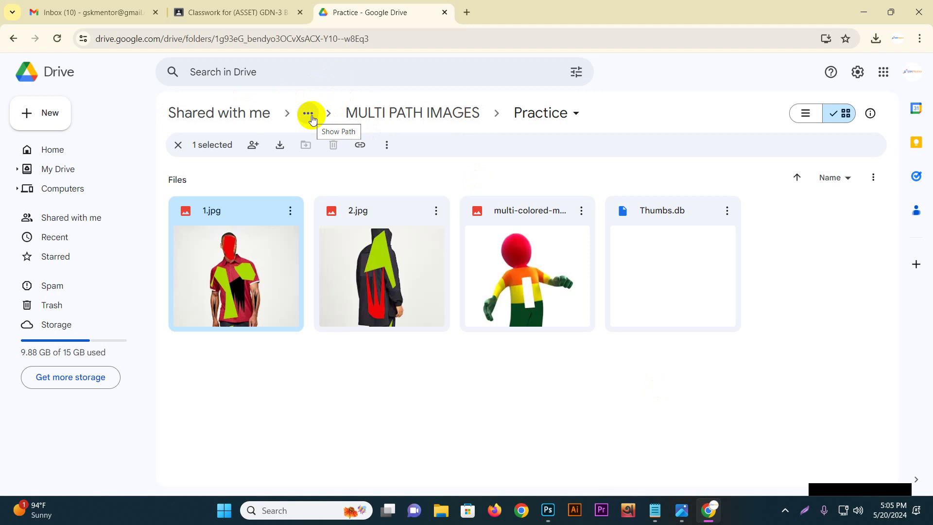
pyautogui.click(447, 111)
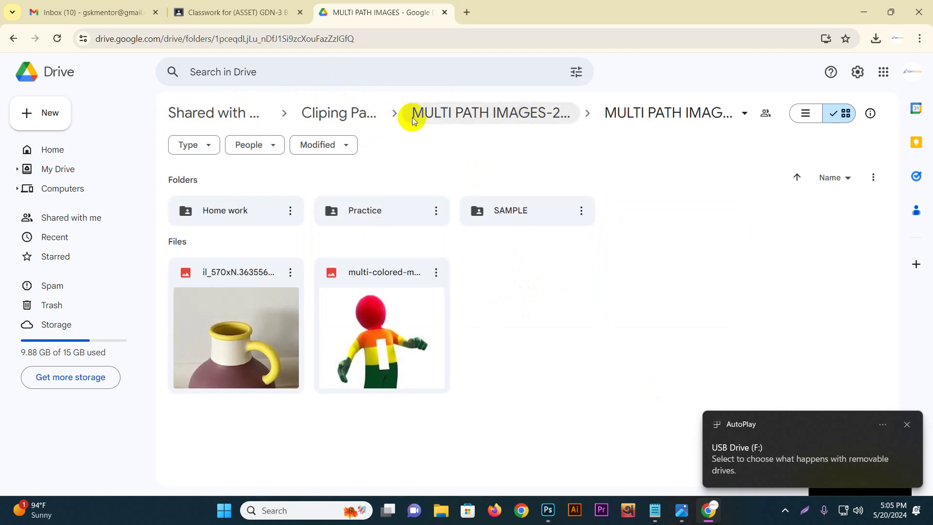
pyautogui.click(360, 115)
pyautogui.click(435, 212)
pyautogui.click(479, 267)
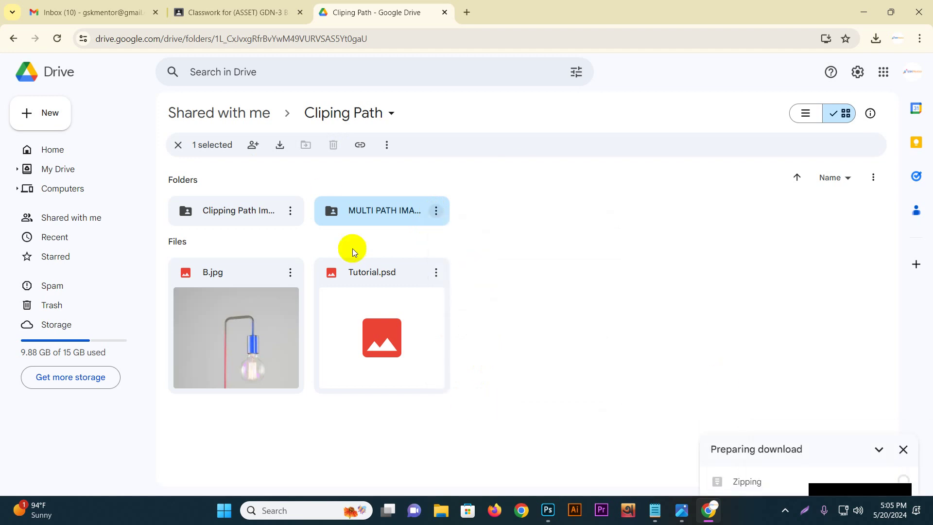